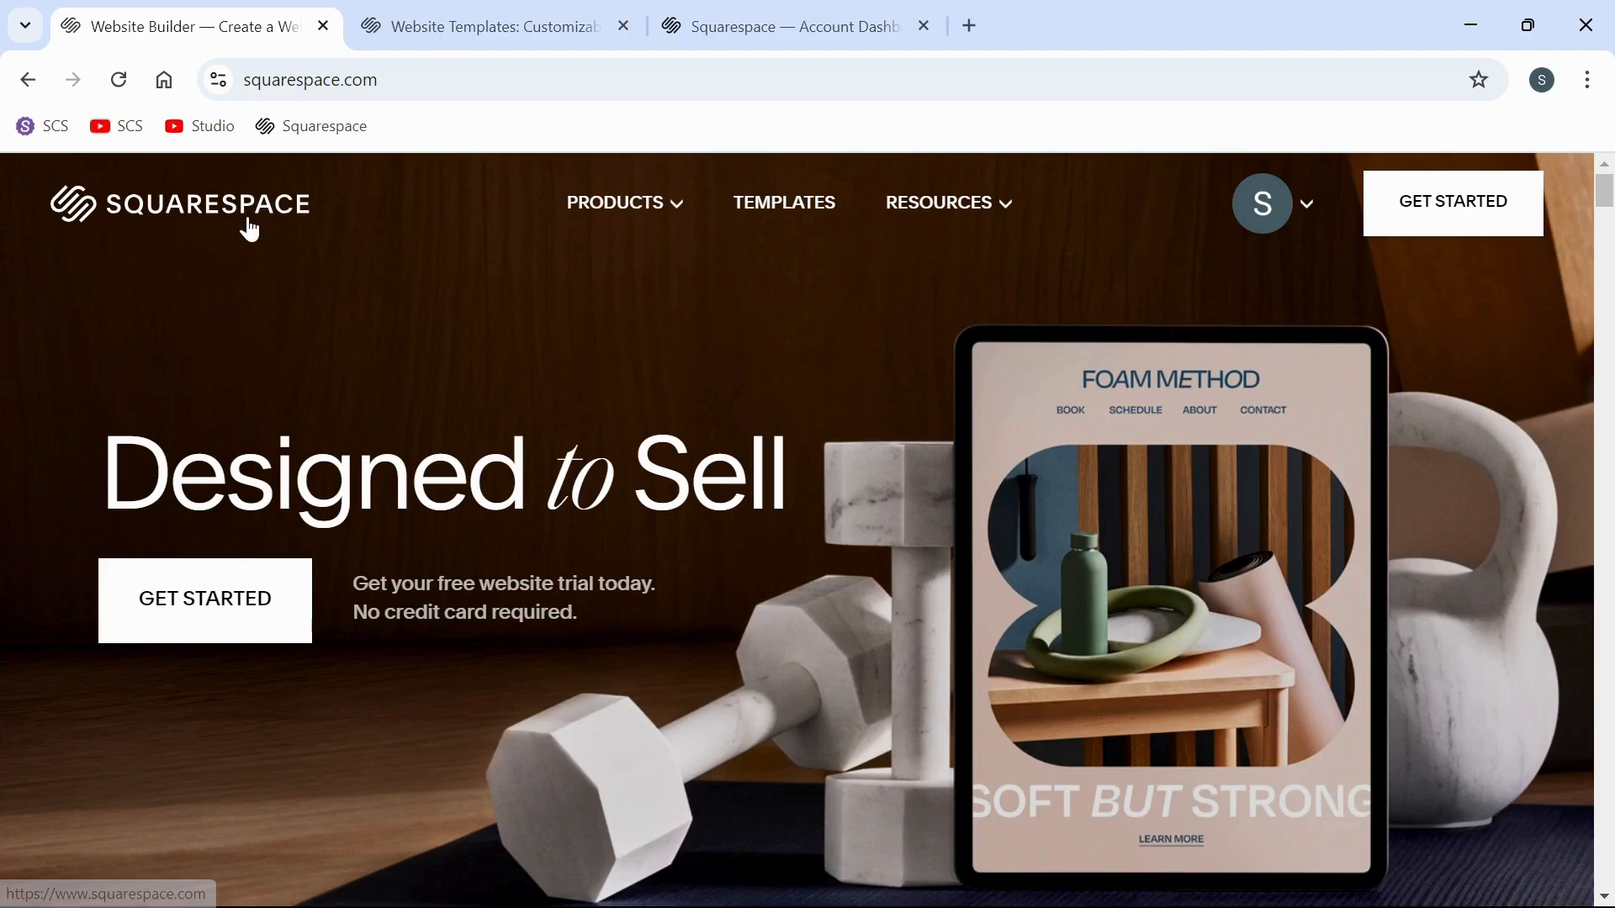
- Look over the Squarespace homepage, including its domain search and feature sections
scroll(267, 256, down, 8)
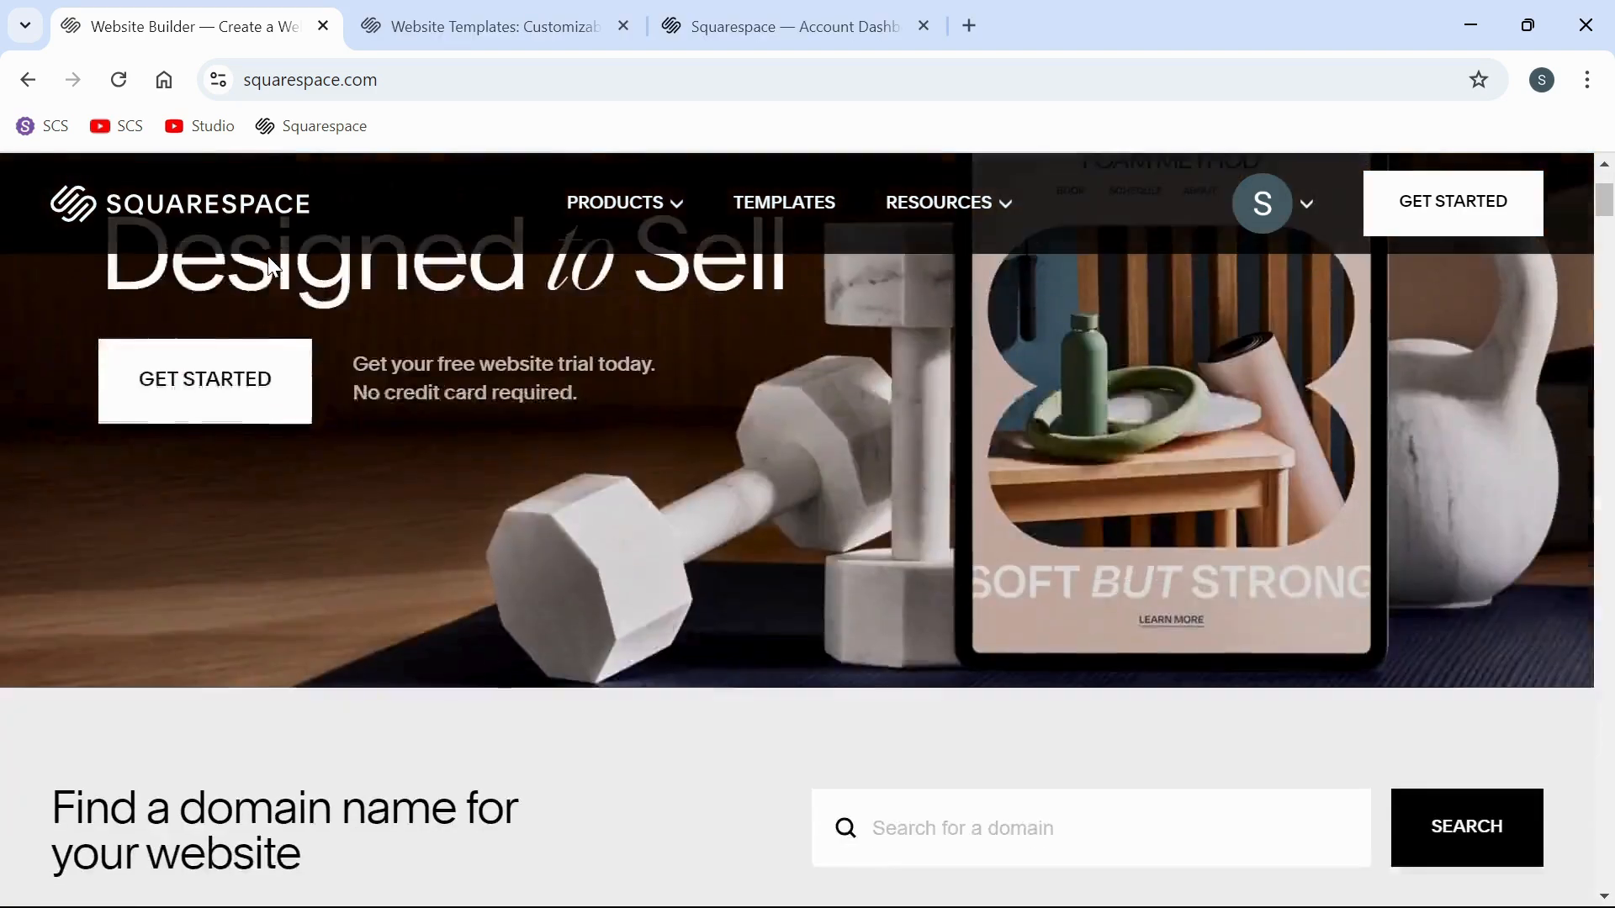
scroll(267, 255, down, 6)
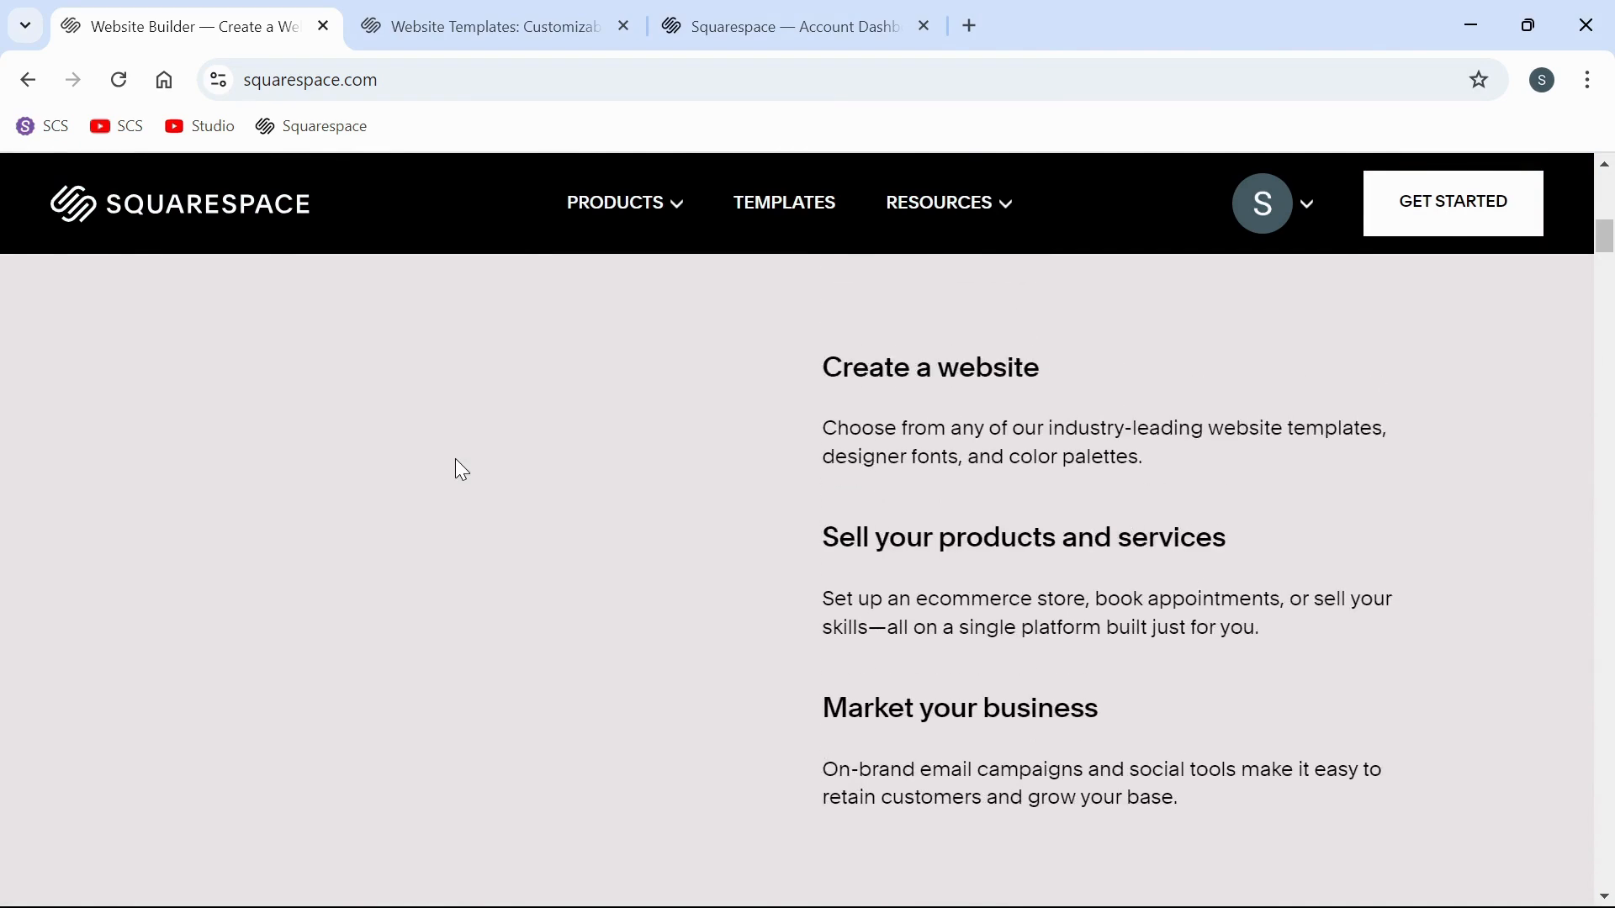
scroll(457, 466, up, 8)
- Browse the Popular Designs collection on the already open website templates page, examining the range of template layouts
click(504, 18)
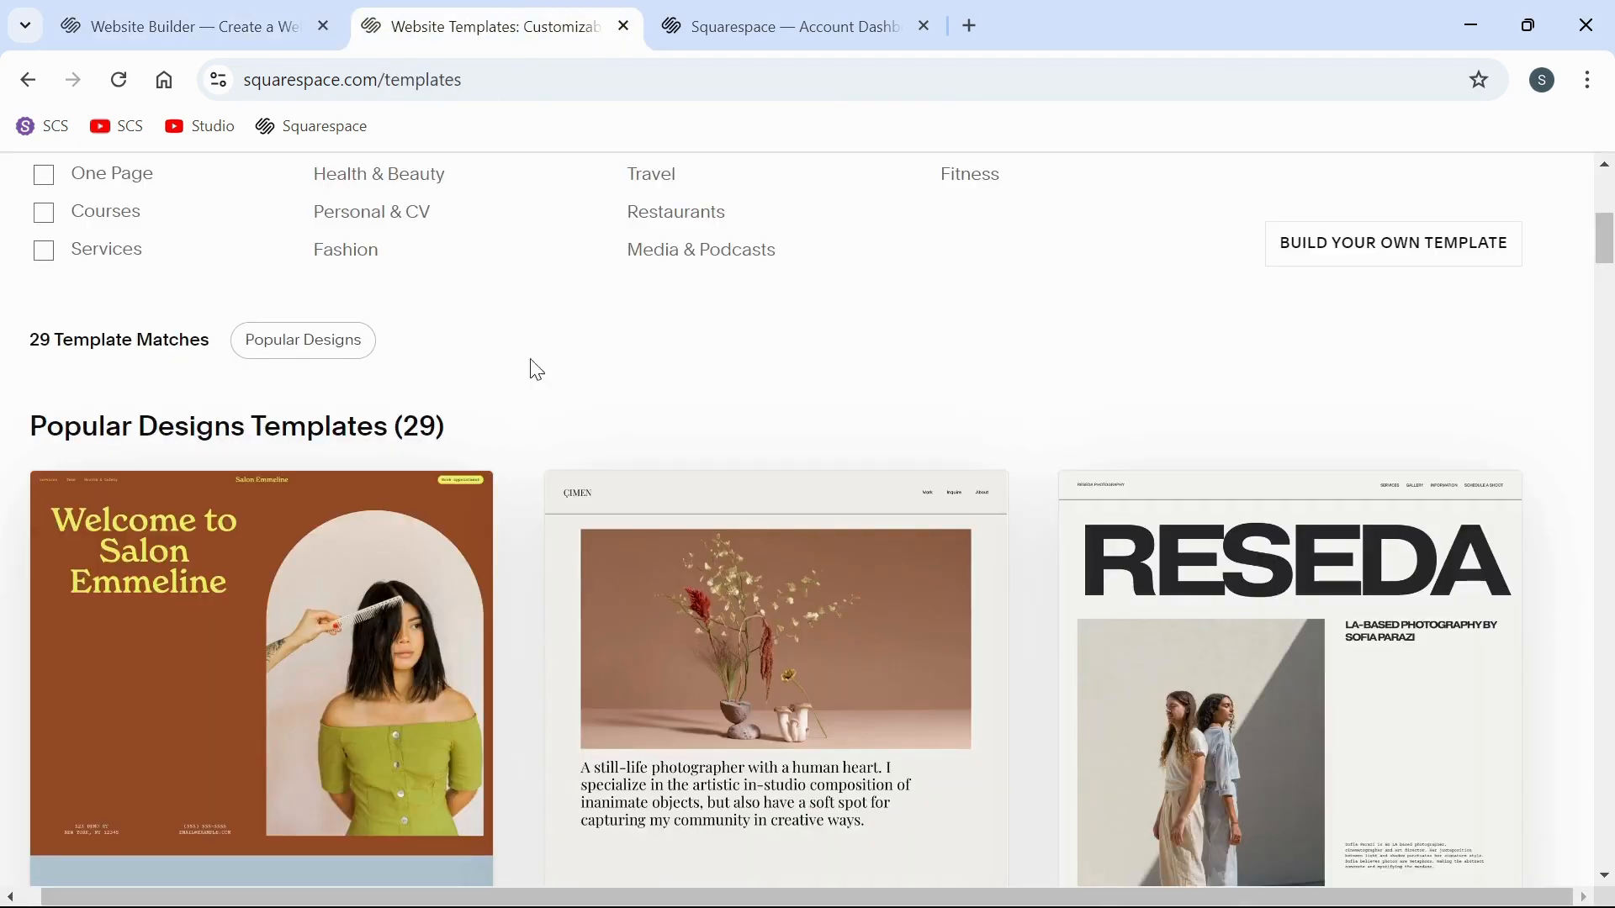
scroll(535, 387, down, 4)
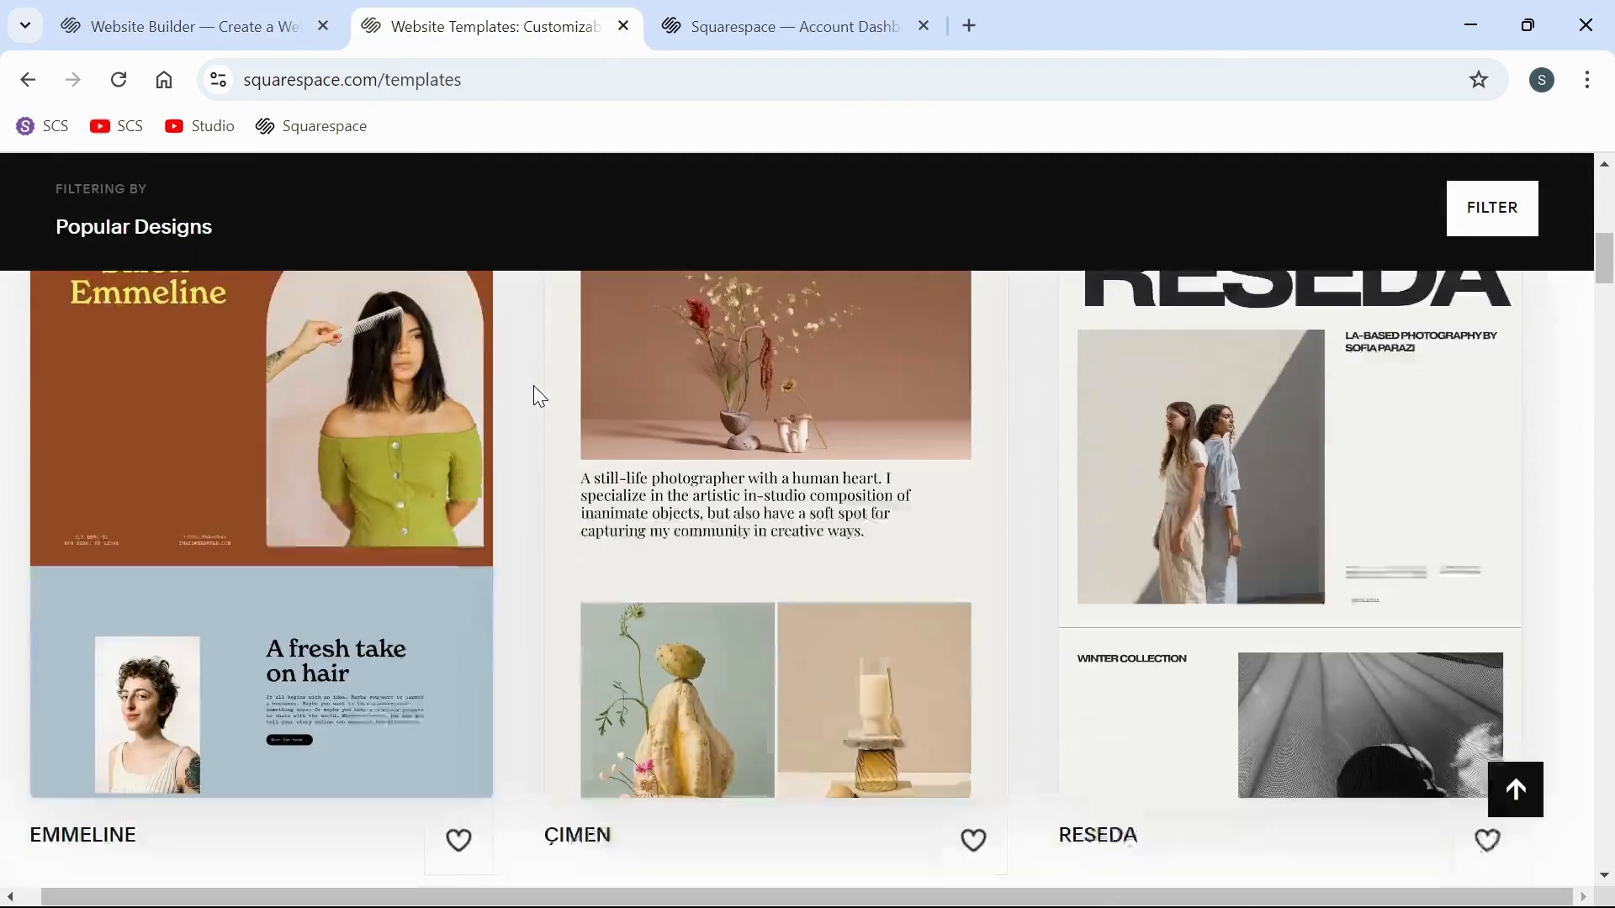
scroll(661, 517, down, 5)
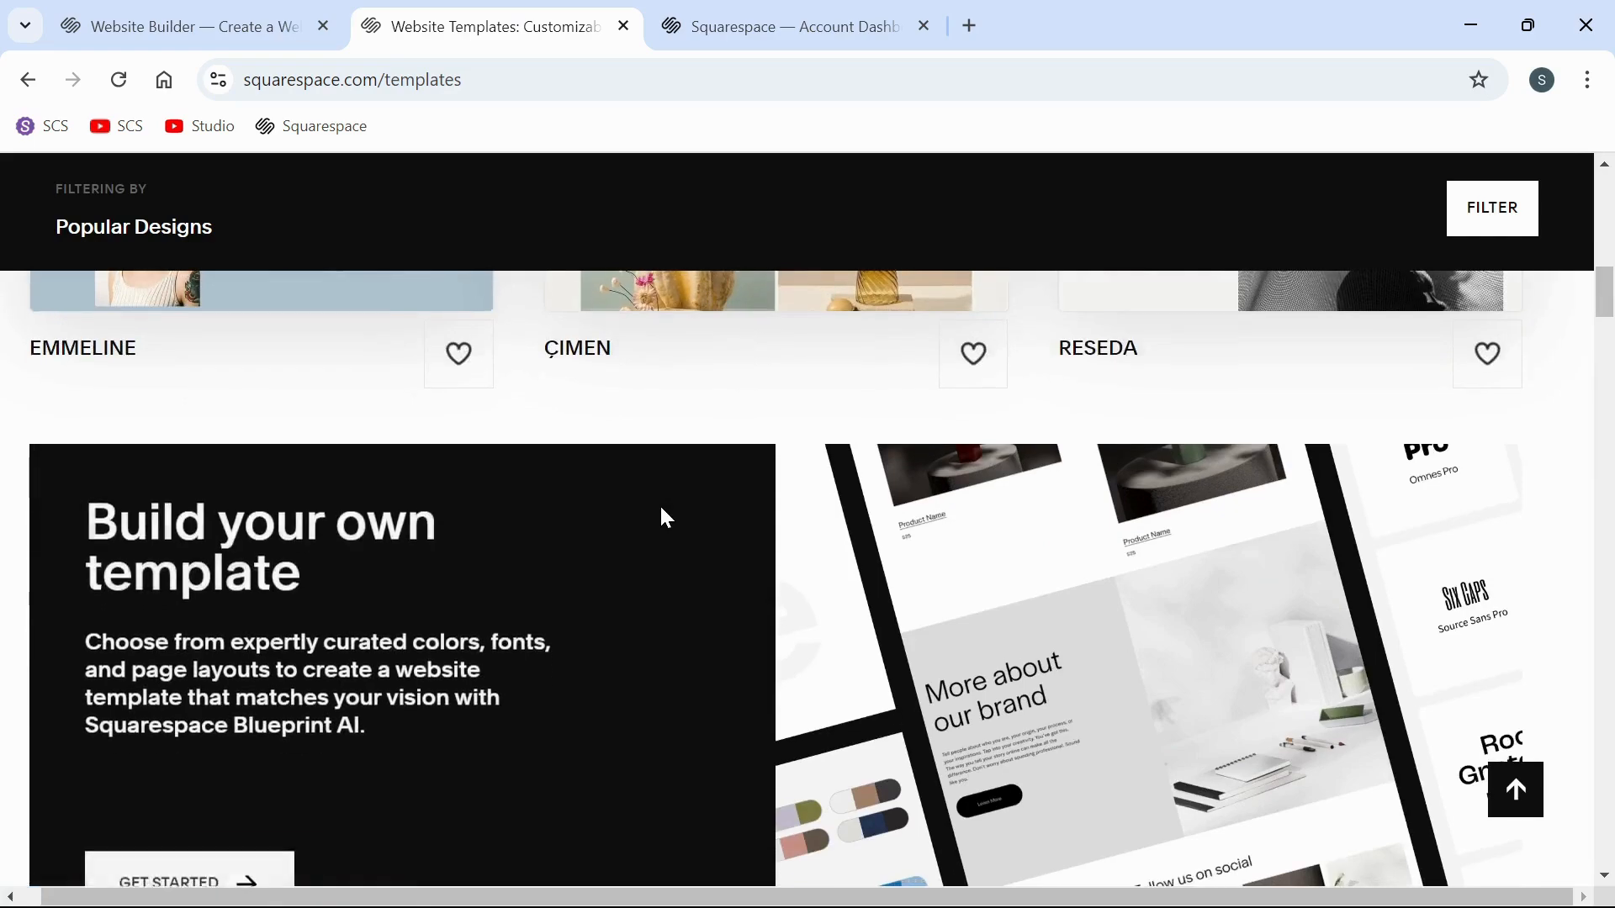
scroll(667, 519, down, 4)
scroll(663, 520, down, 6)
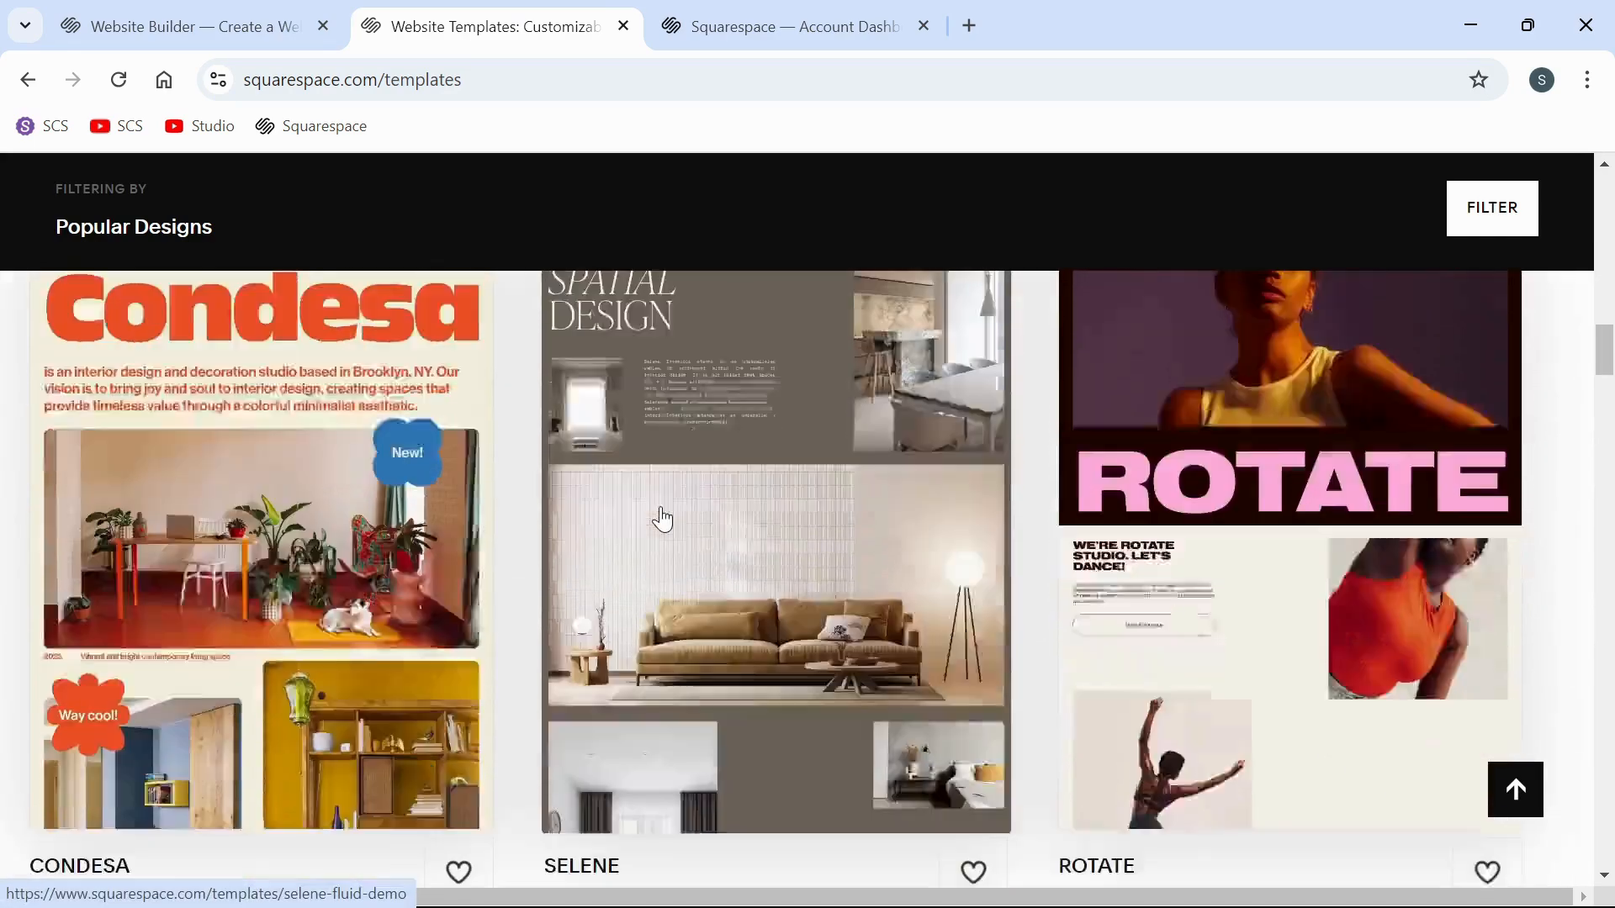
scroll(663, 520, down, 5)
scroll(665, 518, down, 4)
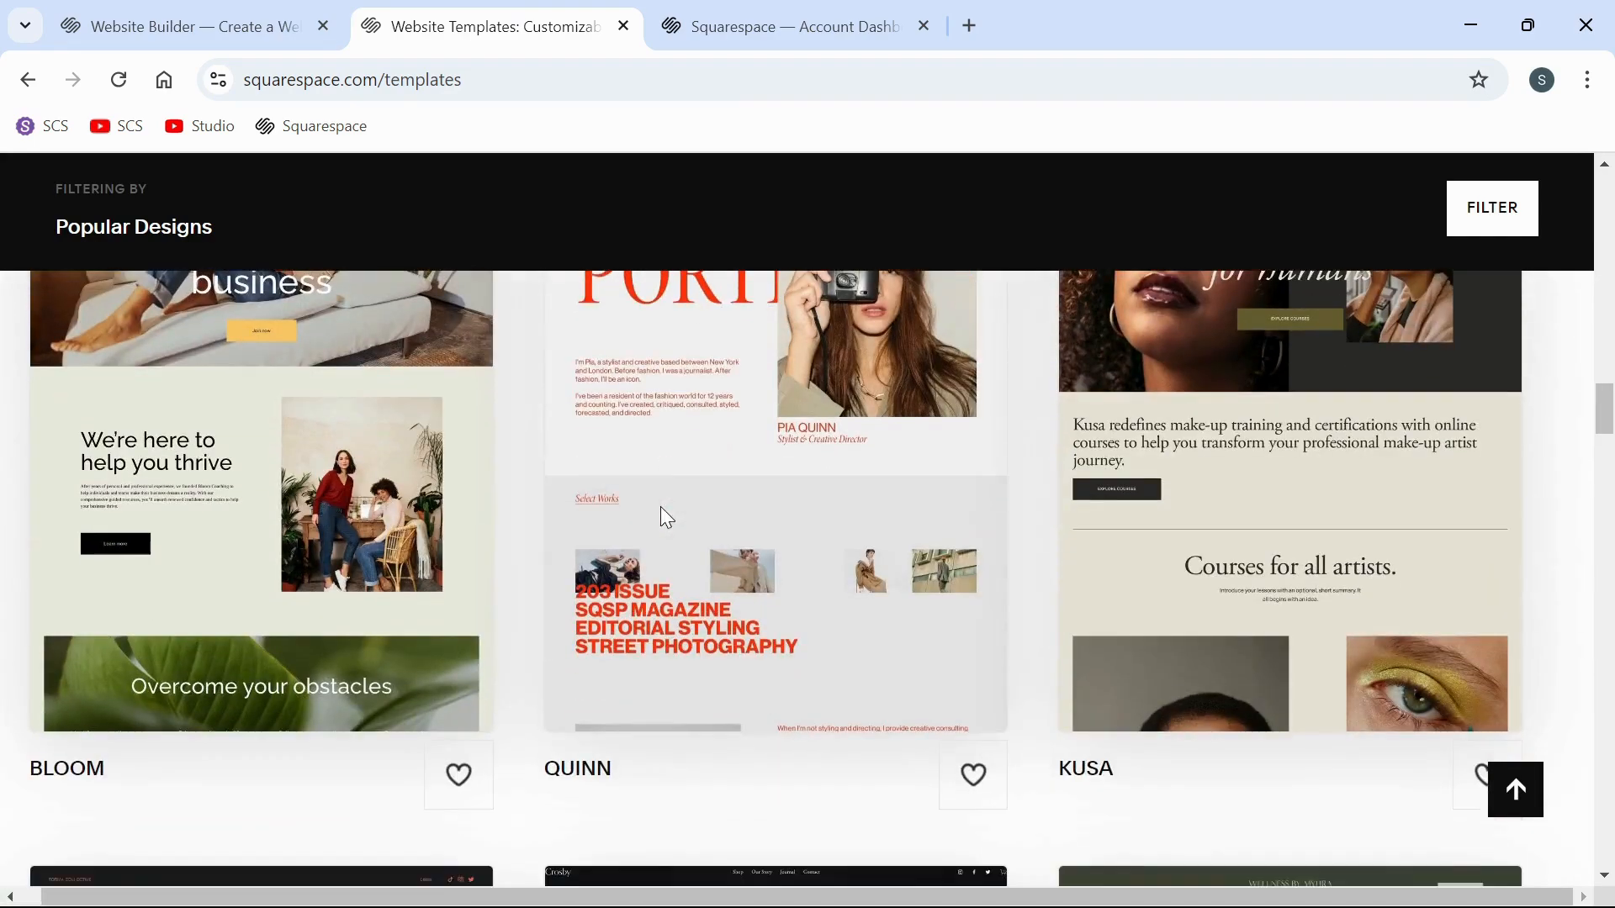
scroll(665, 518, down, 5)
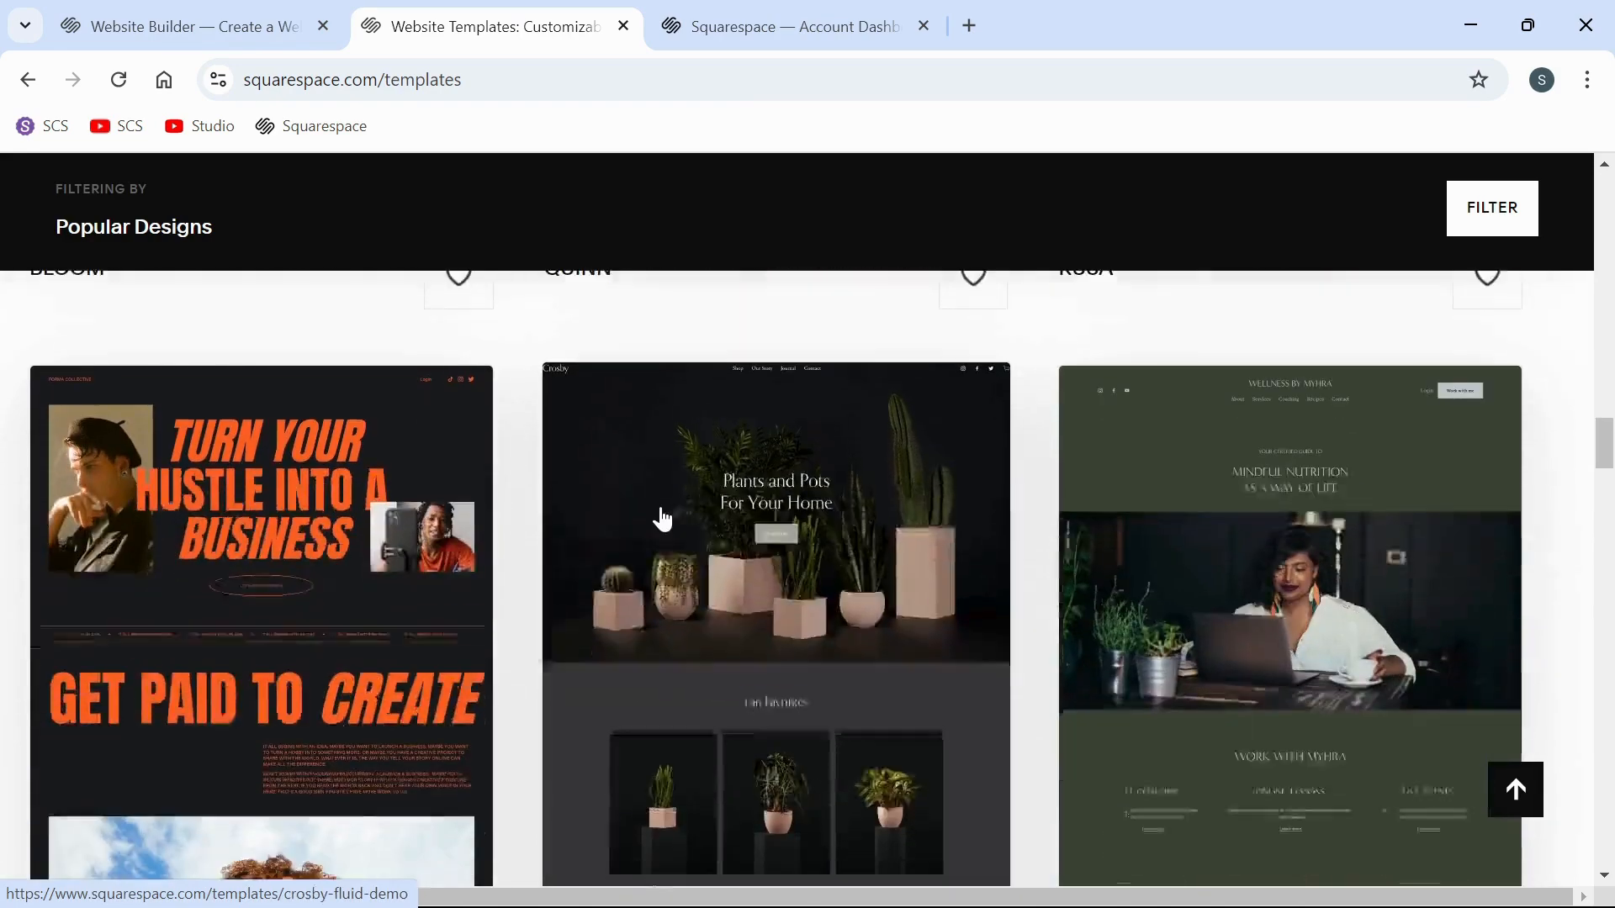
scroll(662, 520, up, 2)
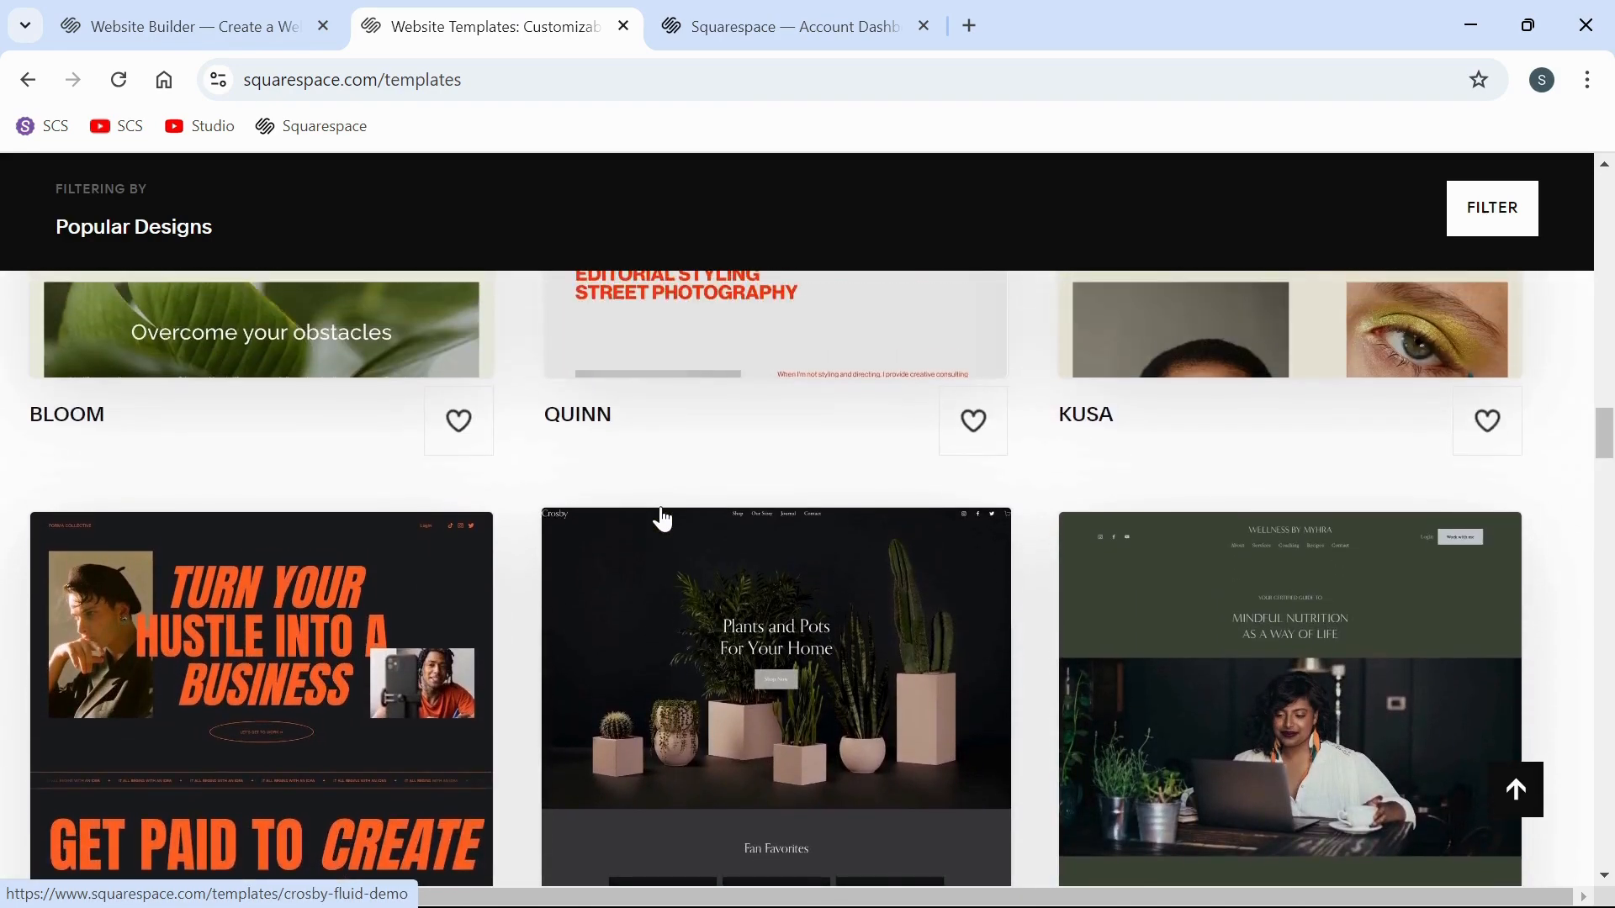
scroll(663, 520, up, 10)
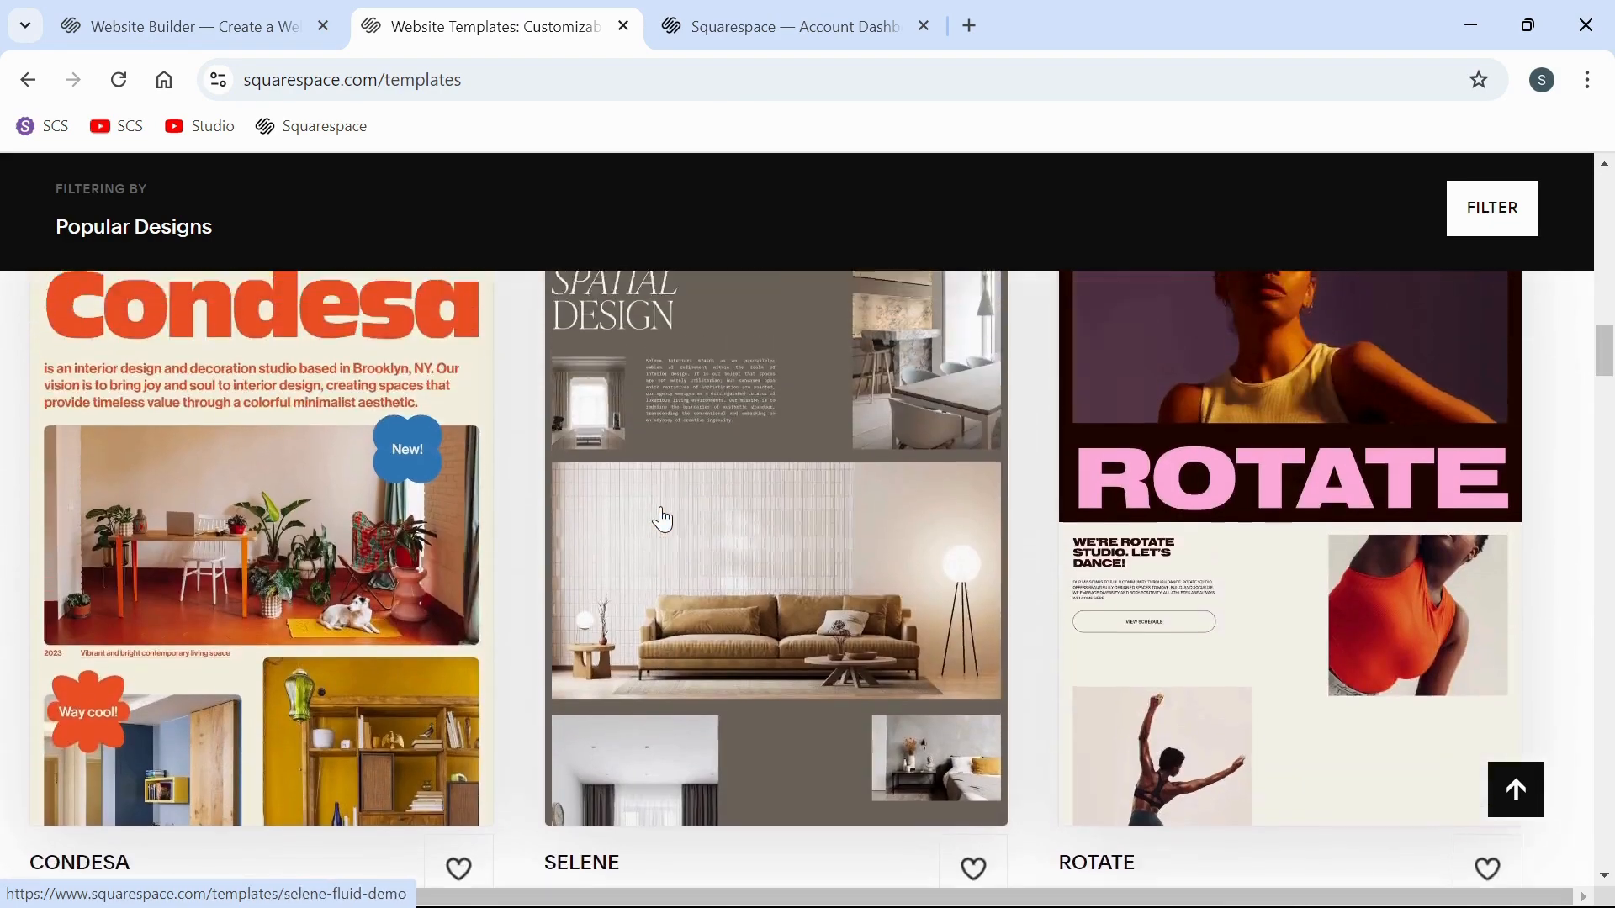
scroll(663, 520, up, 8)
scroll(663, 520, down, 9)
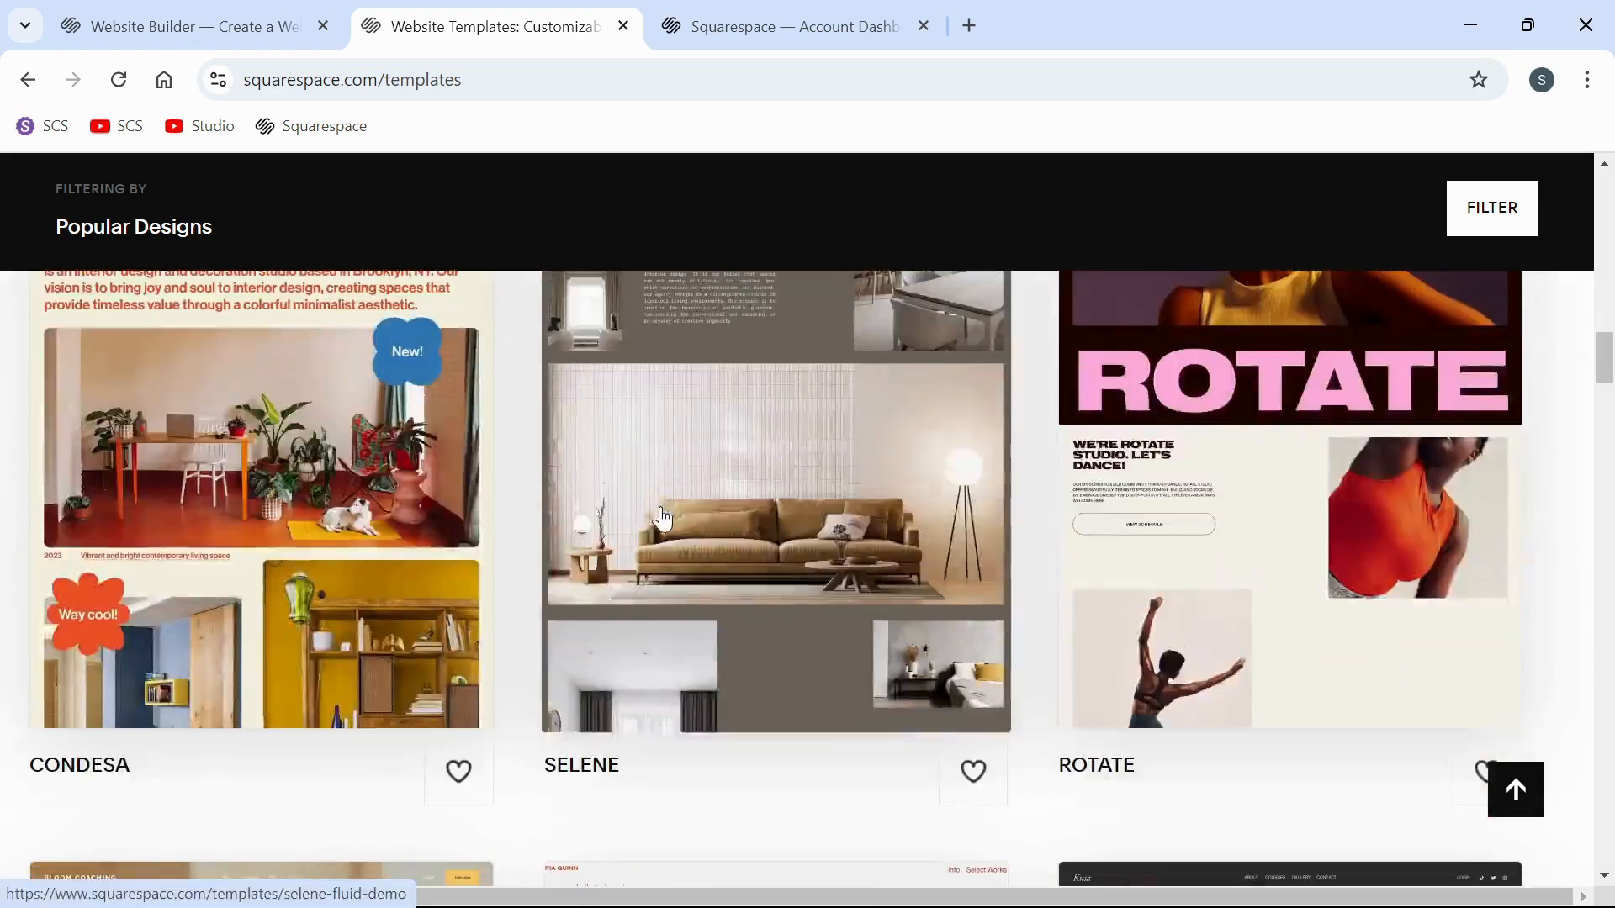
scroll(663, 520, down, 20)
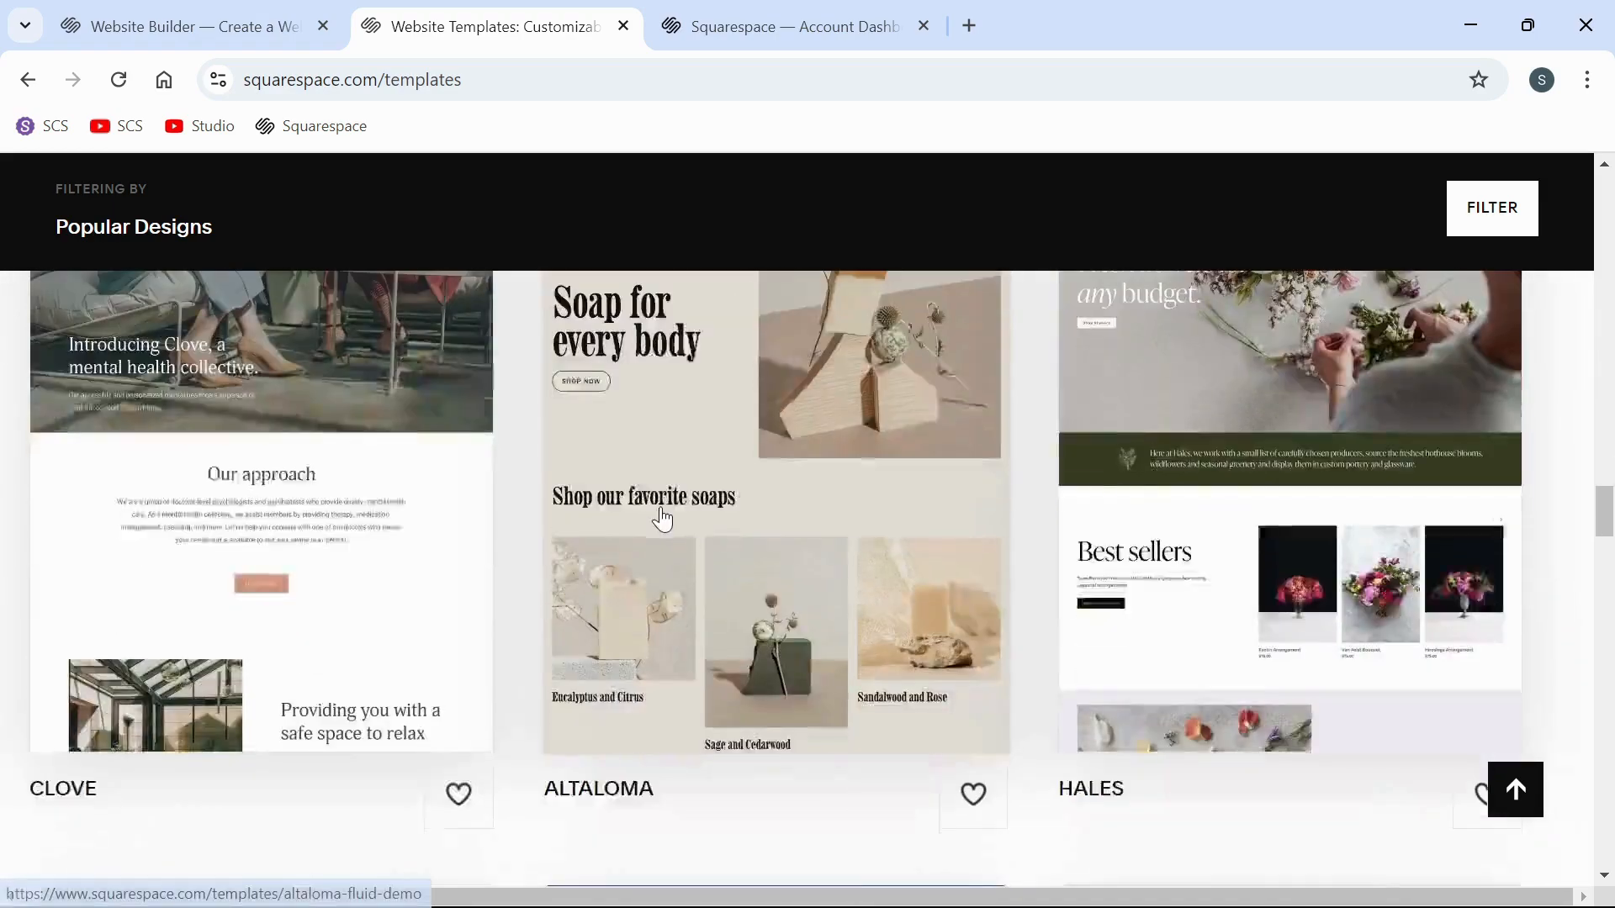
scroll(663, 520, down, 12)
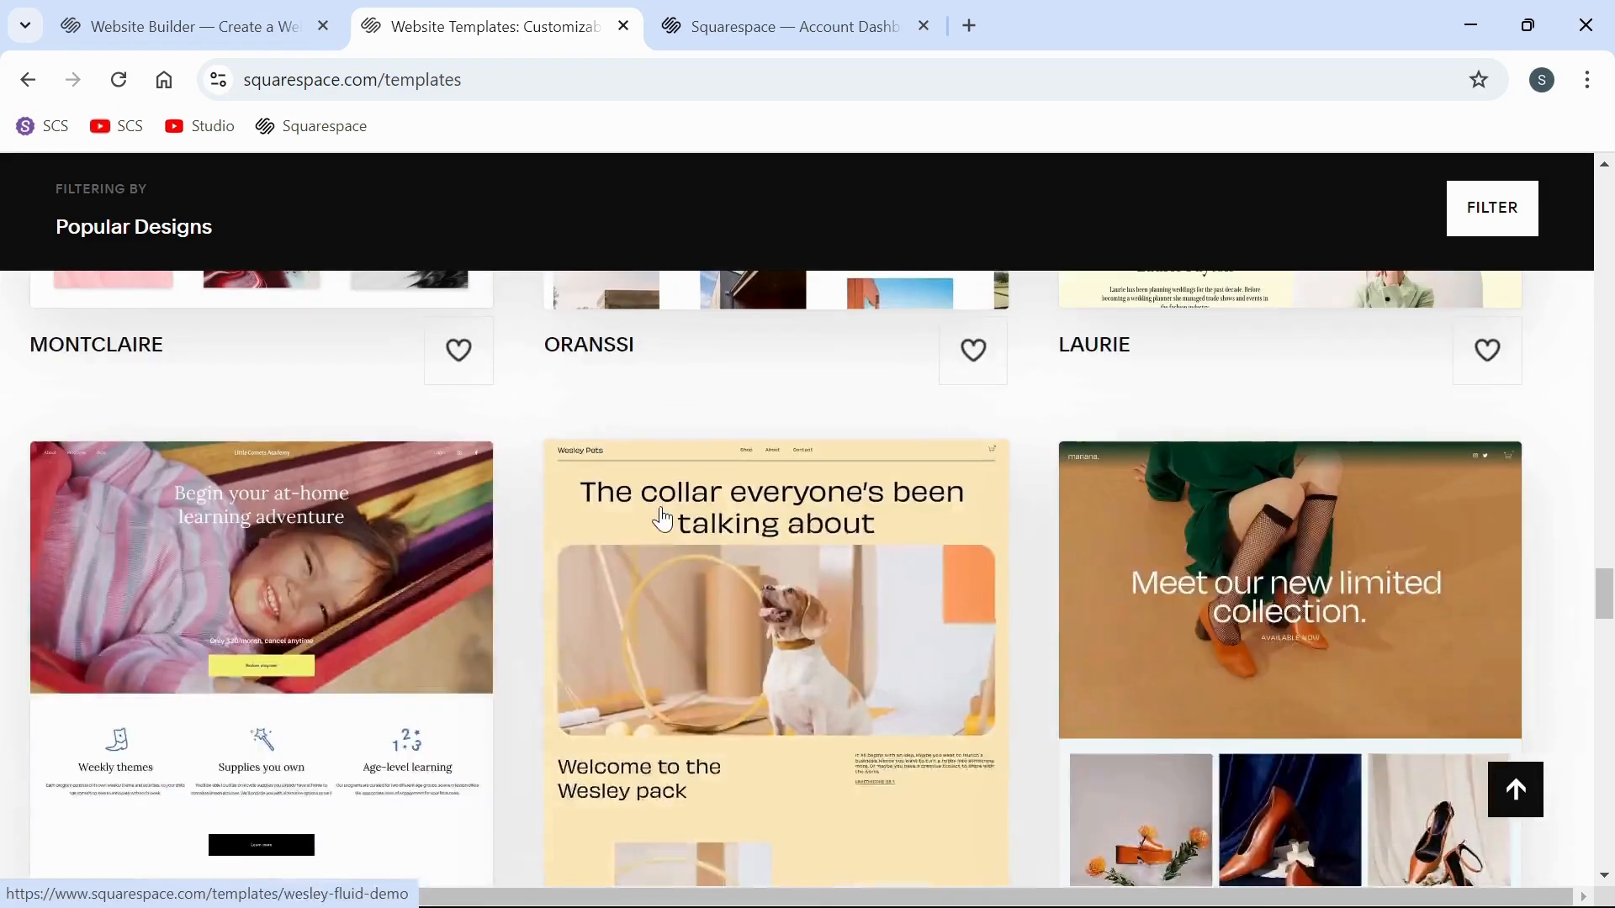
scroll(662, 520, down, 3)
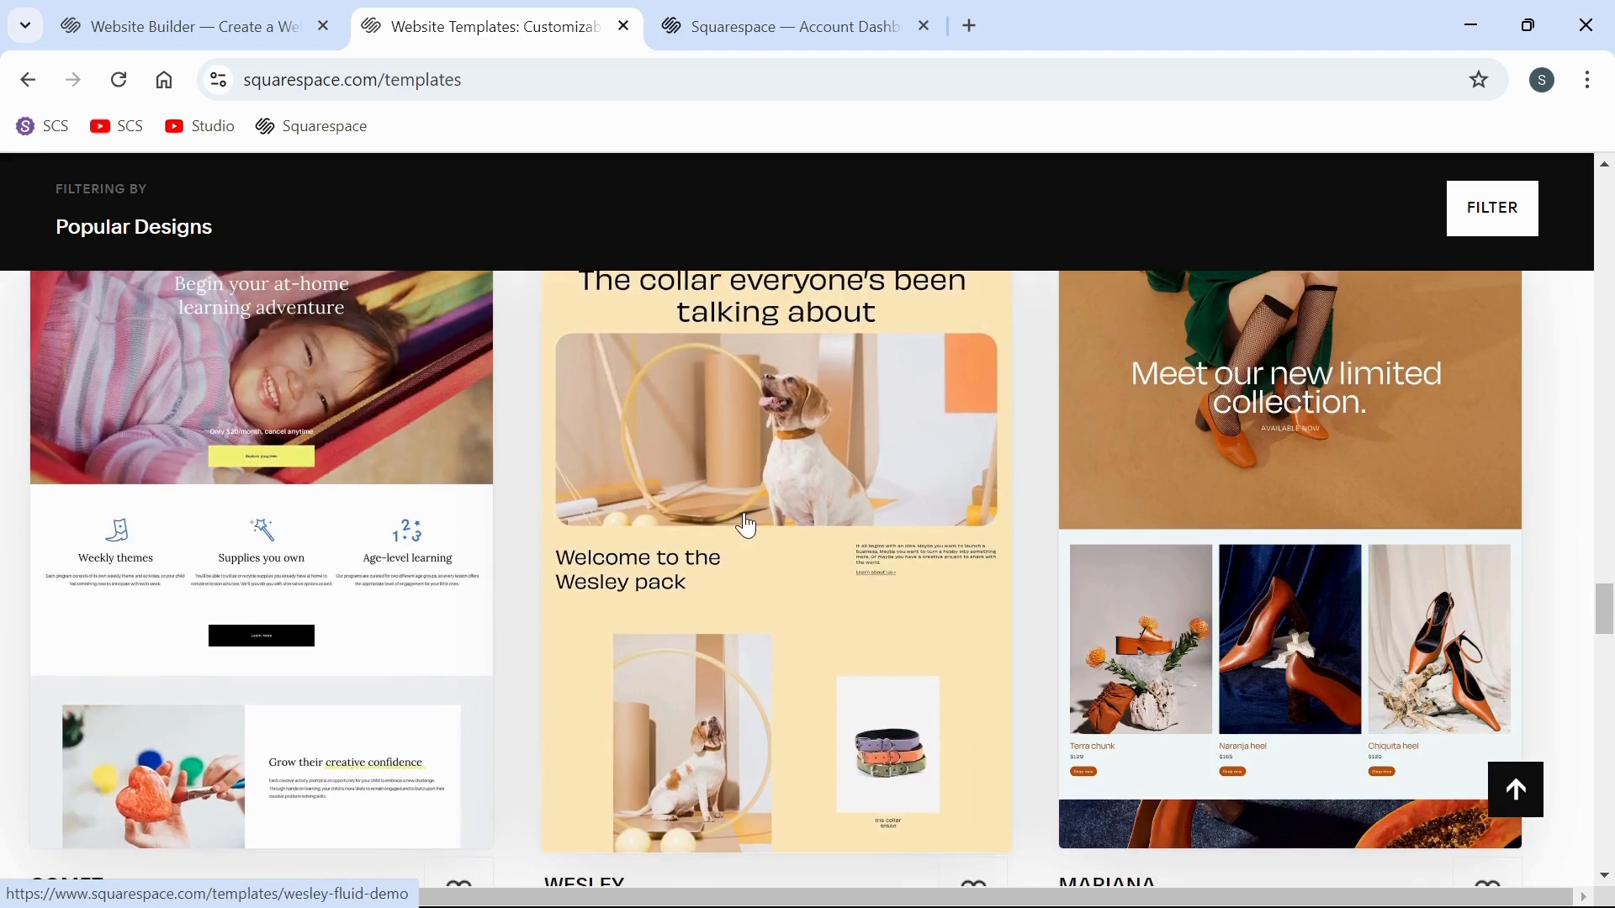
scroll(746, 527, up, 2)
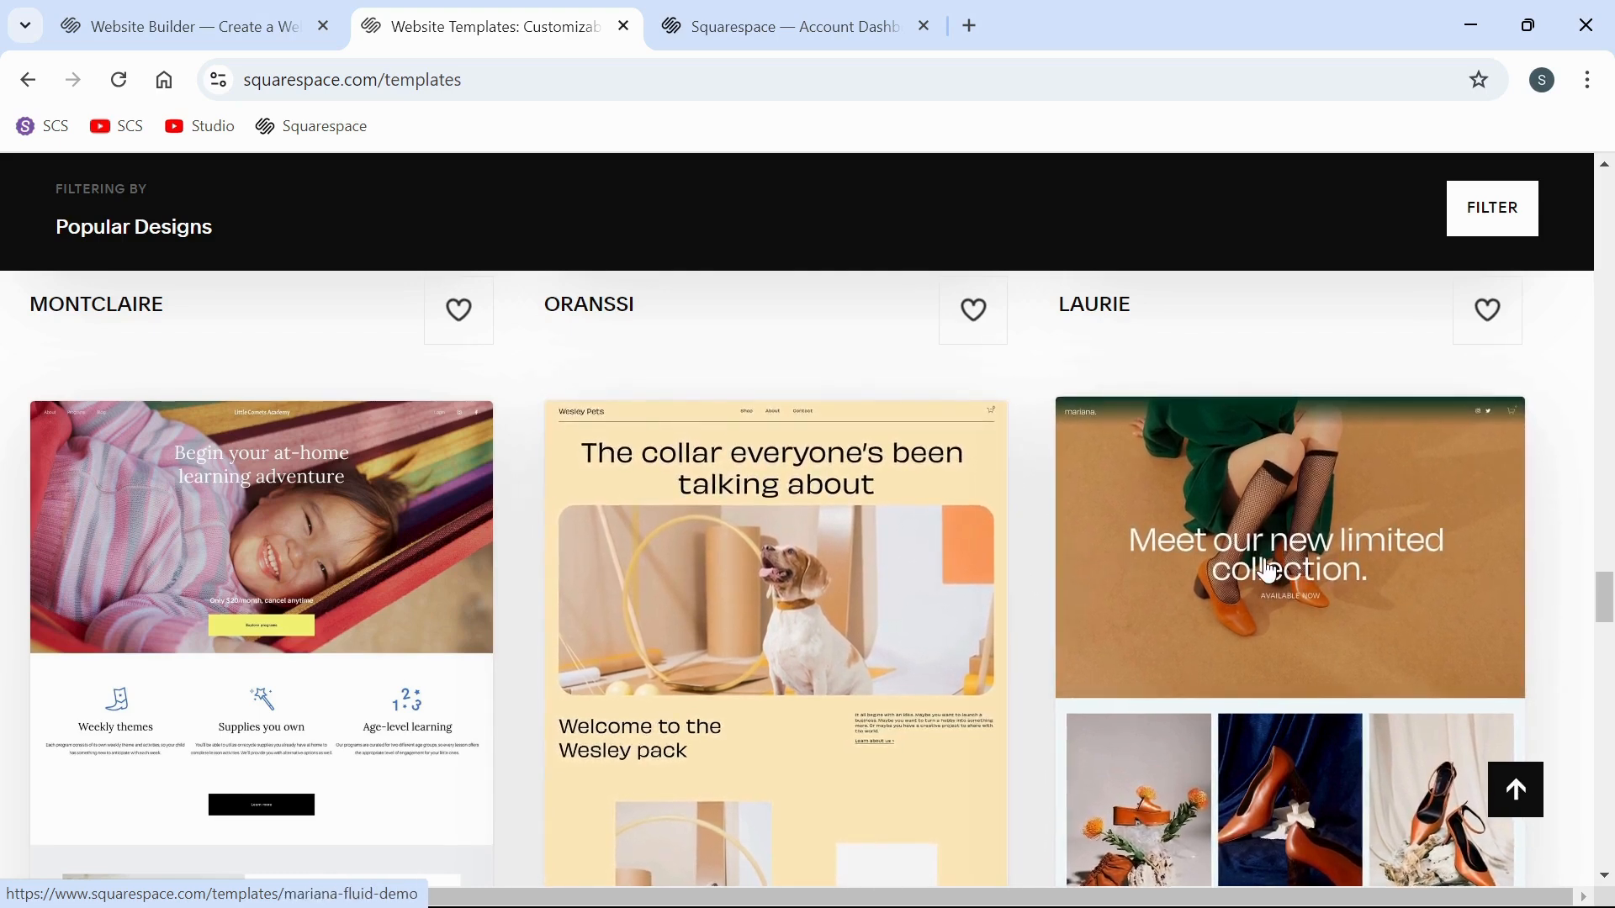
scroll(869, 575, down, 4)
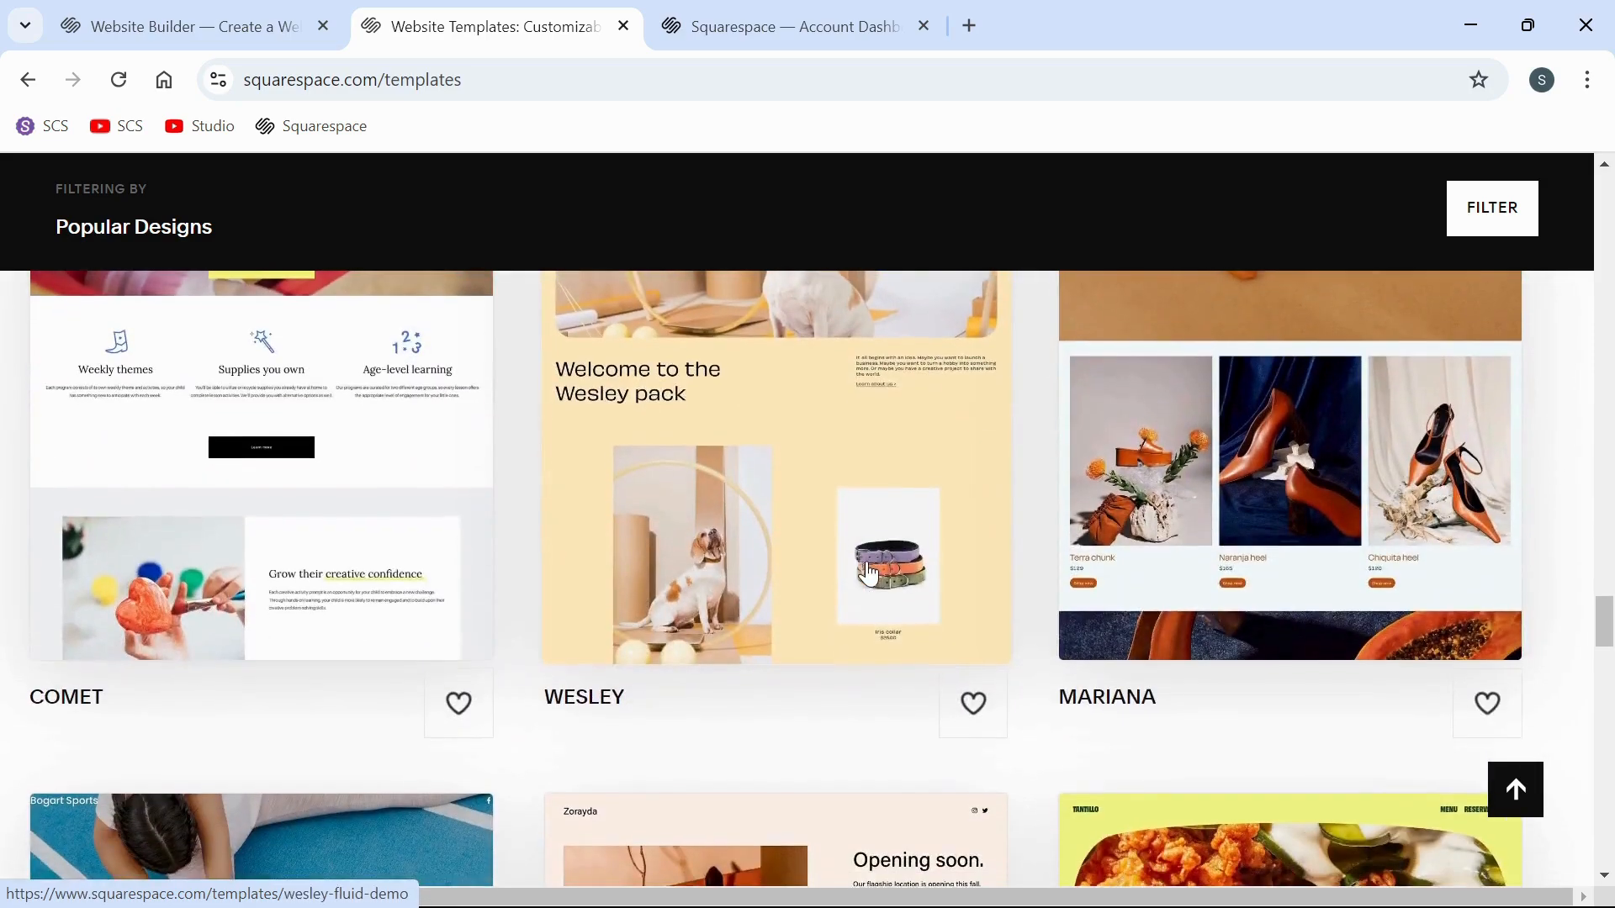
scroll(869, 575, down, 10)
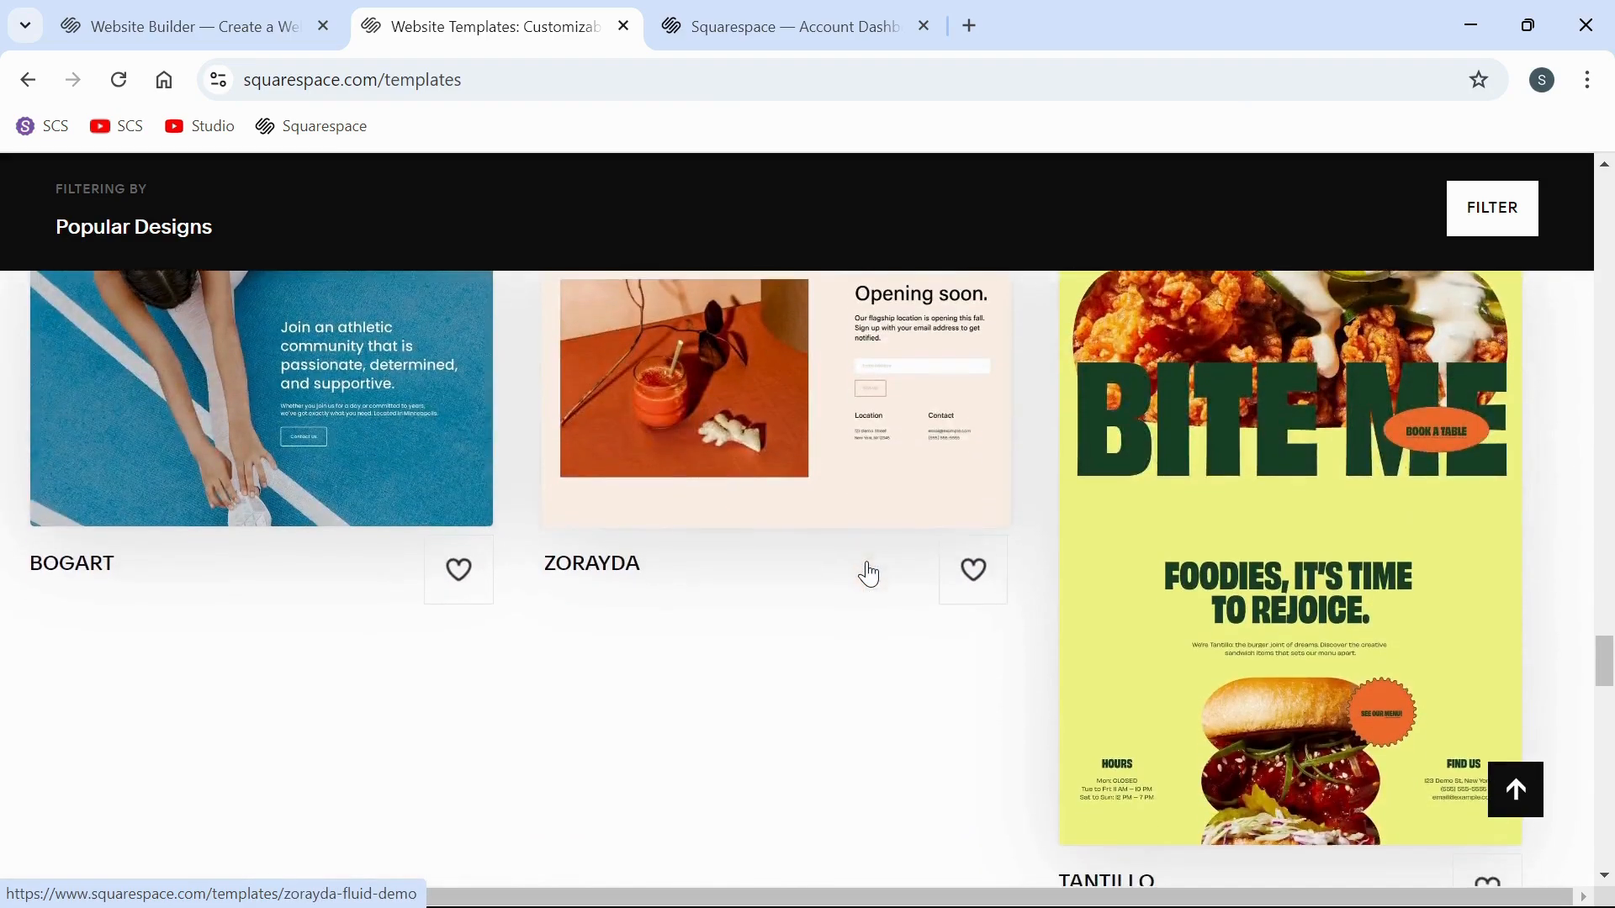
scroll(871, 570, down, 5)
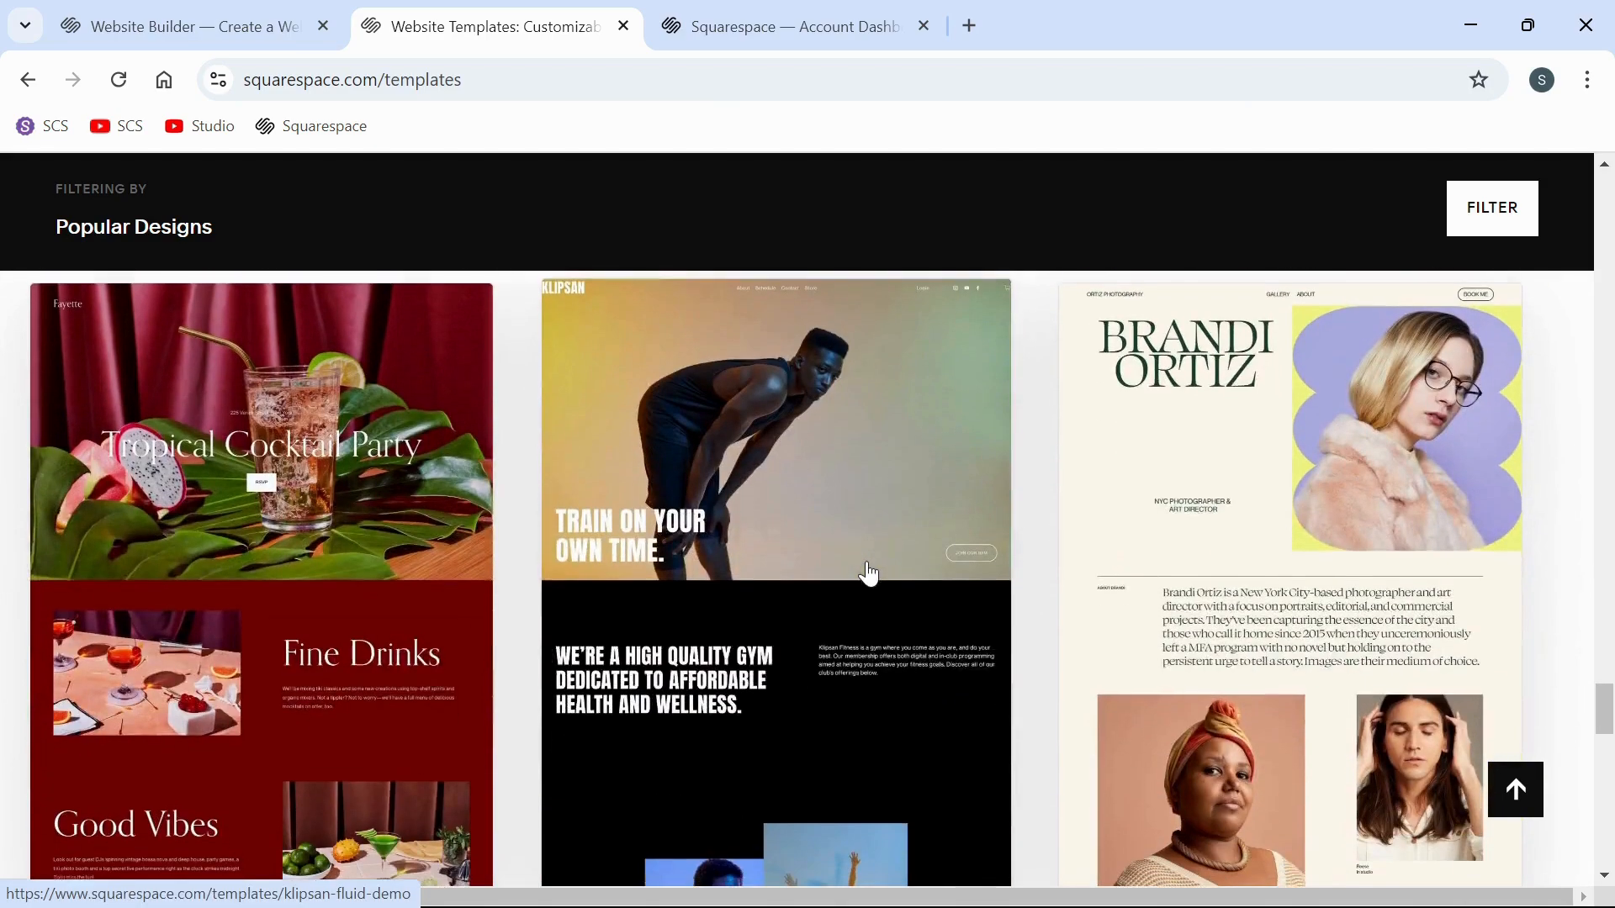
scroll(869, 574, down, 15)
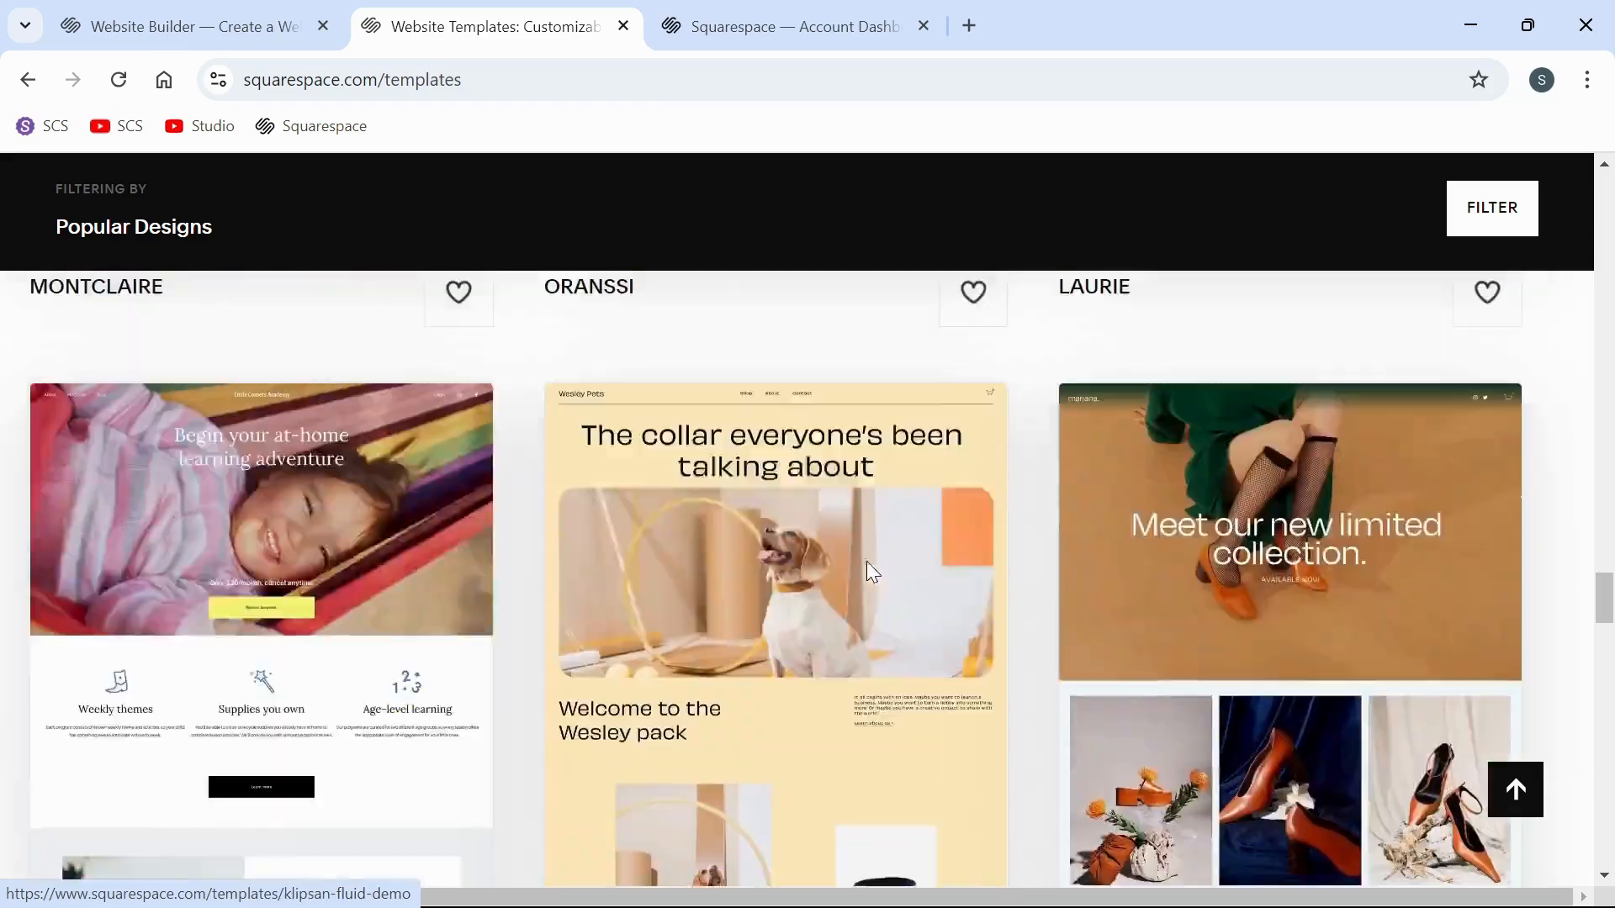
scroll(866, 562, up, 5)
scroll(866, 572, up, 15)
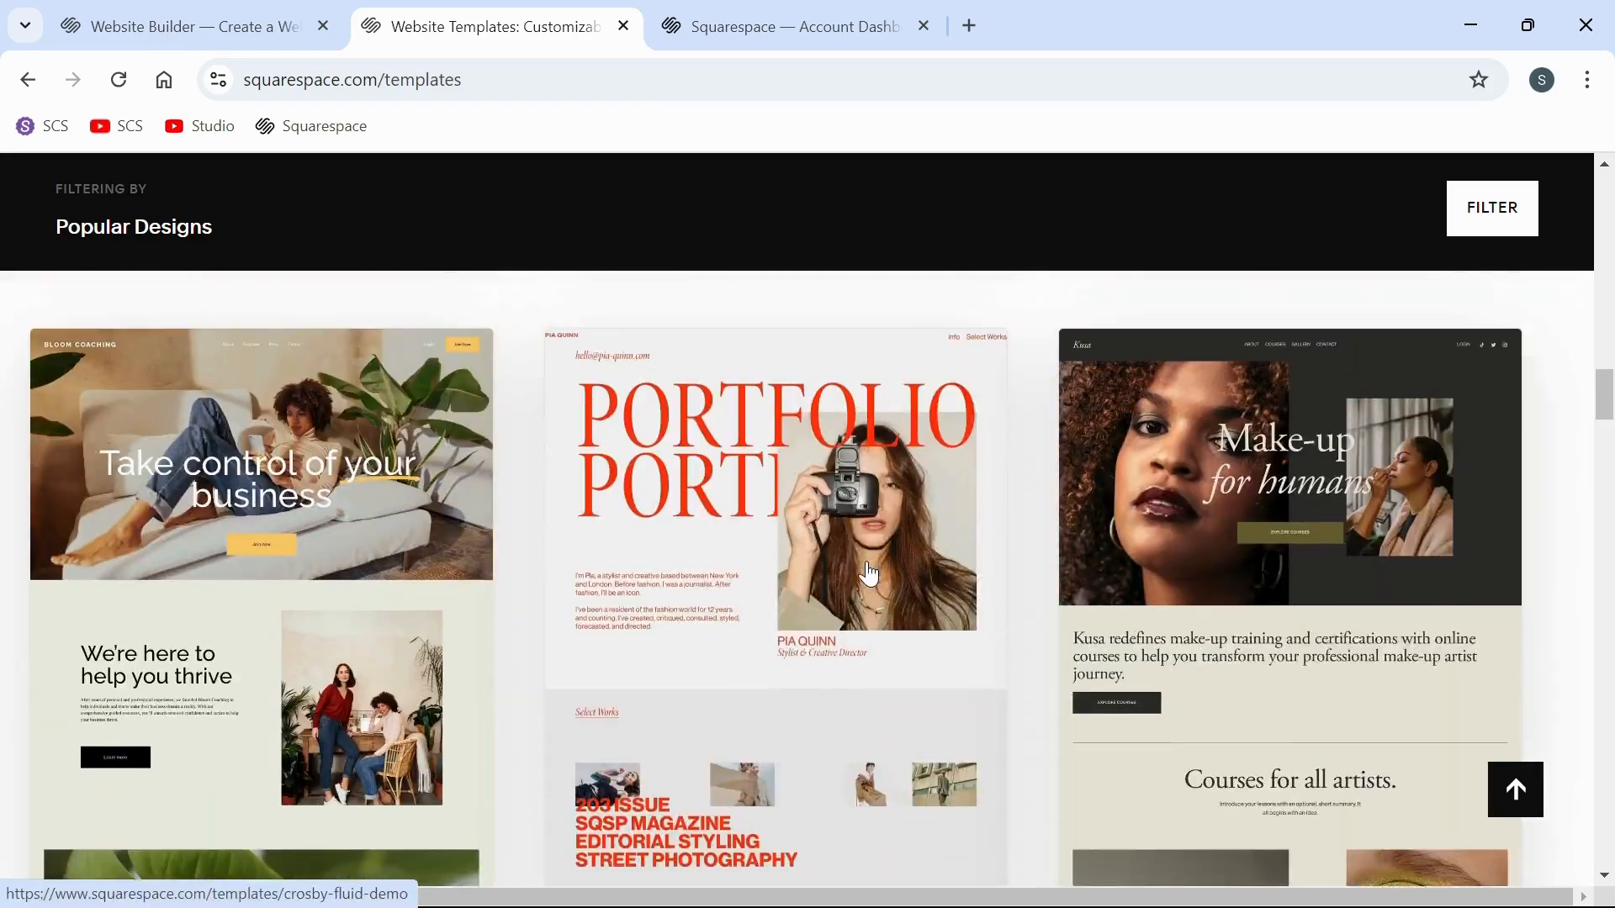
scroll(869, 574, up, 15)
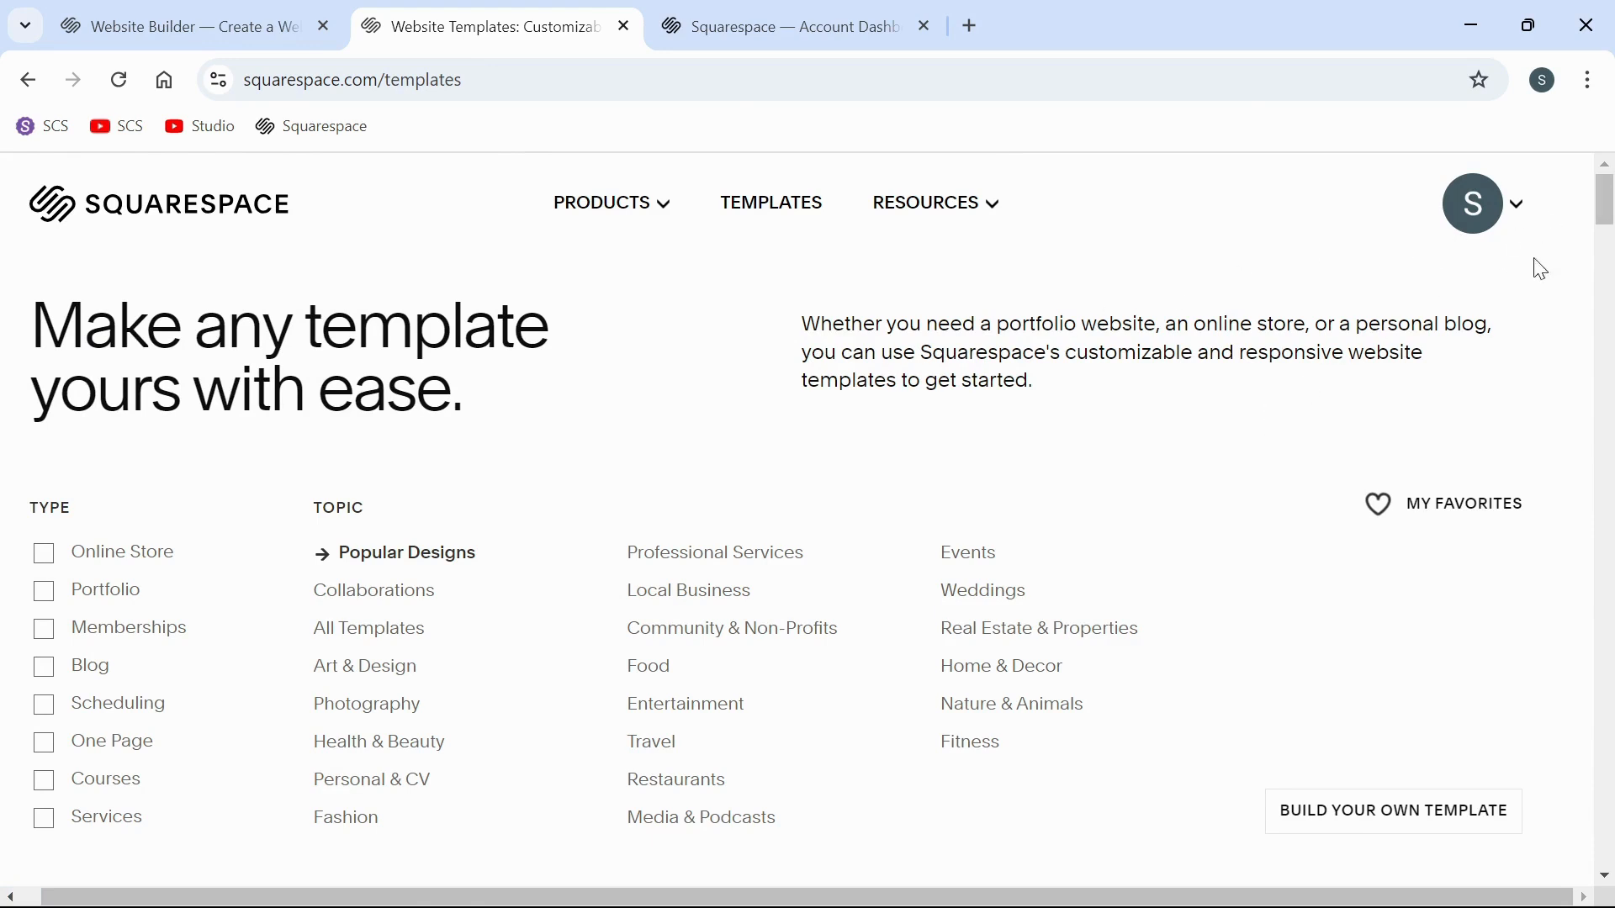
- Go to the account dashboard and start creating a new website
click(770, 17)
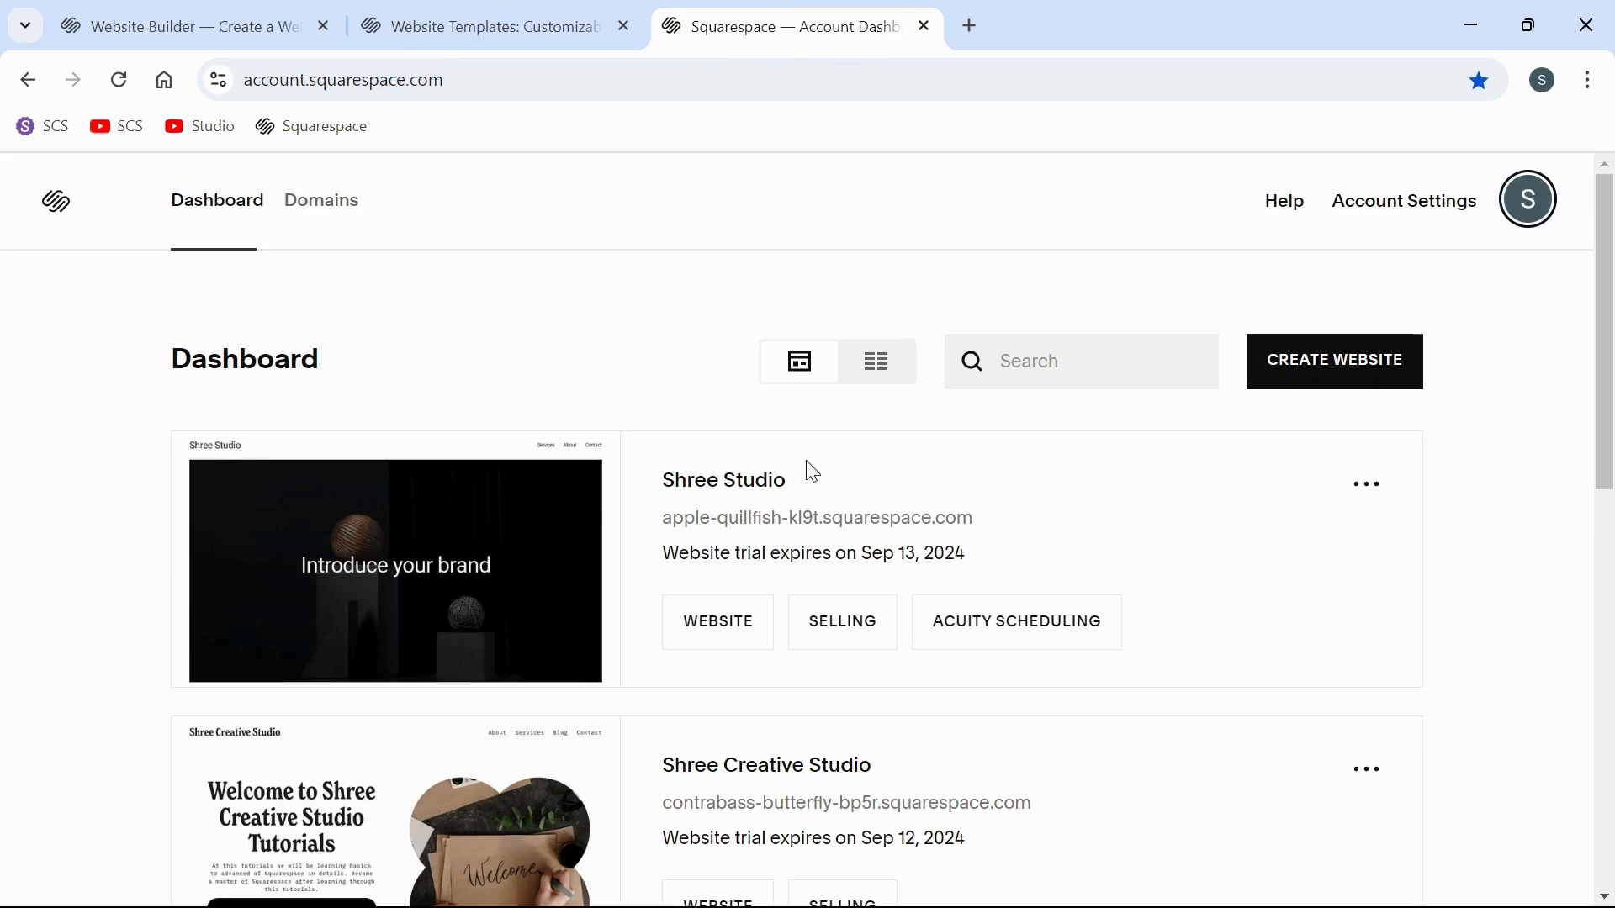
scroll(1122, 531, down, 5)
scroll(1122, 531, up, 5)
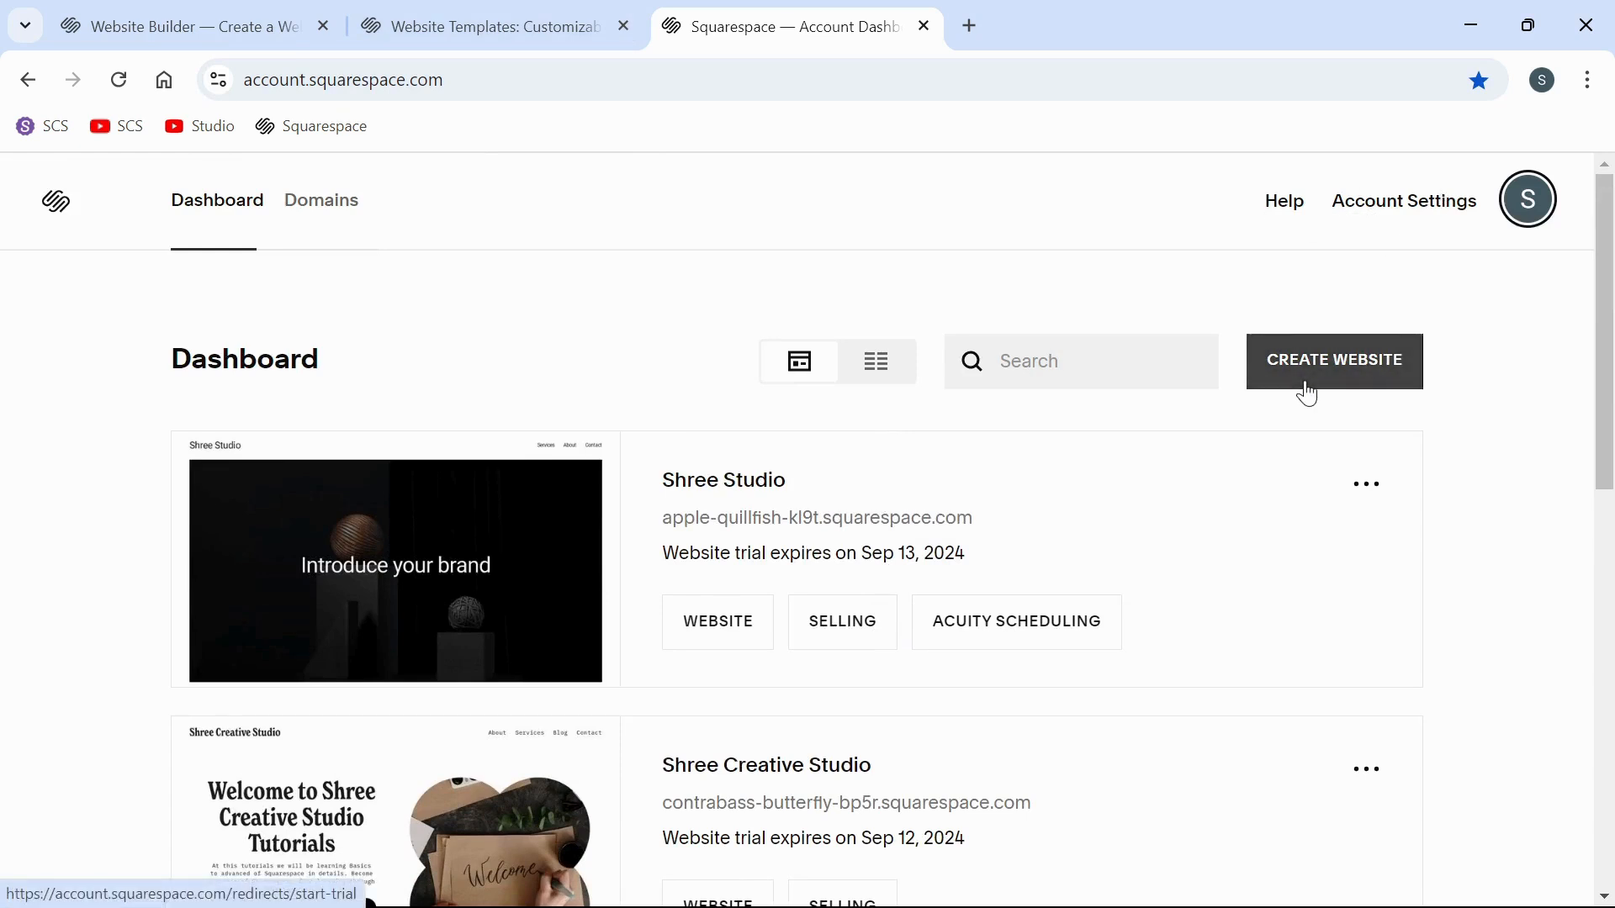
click(1309, 394)
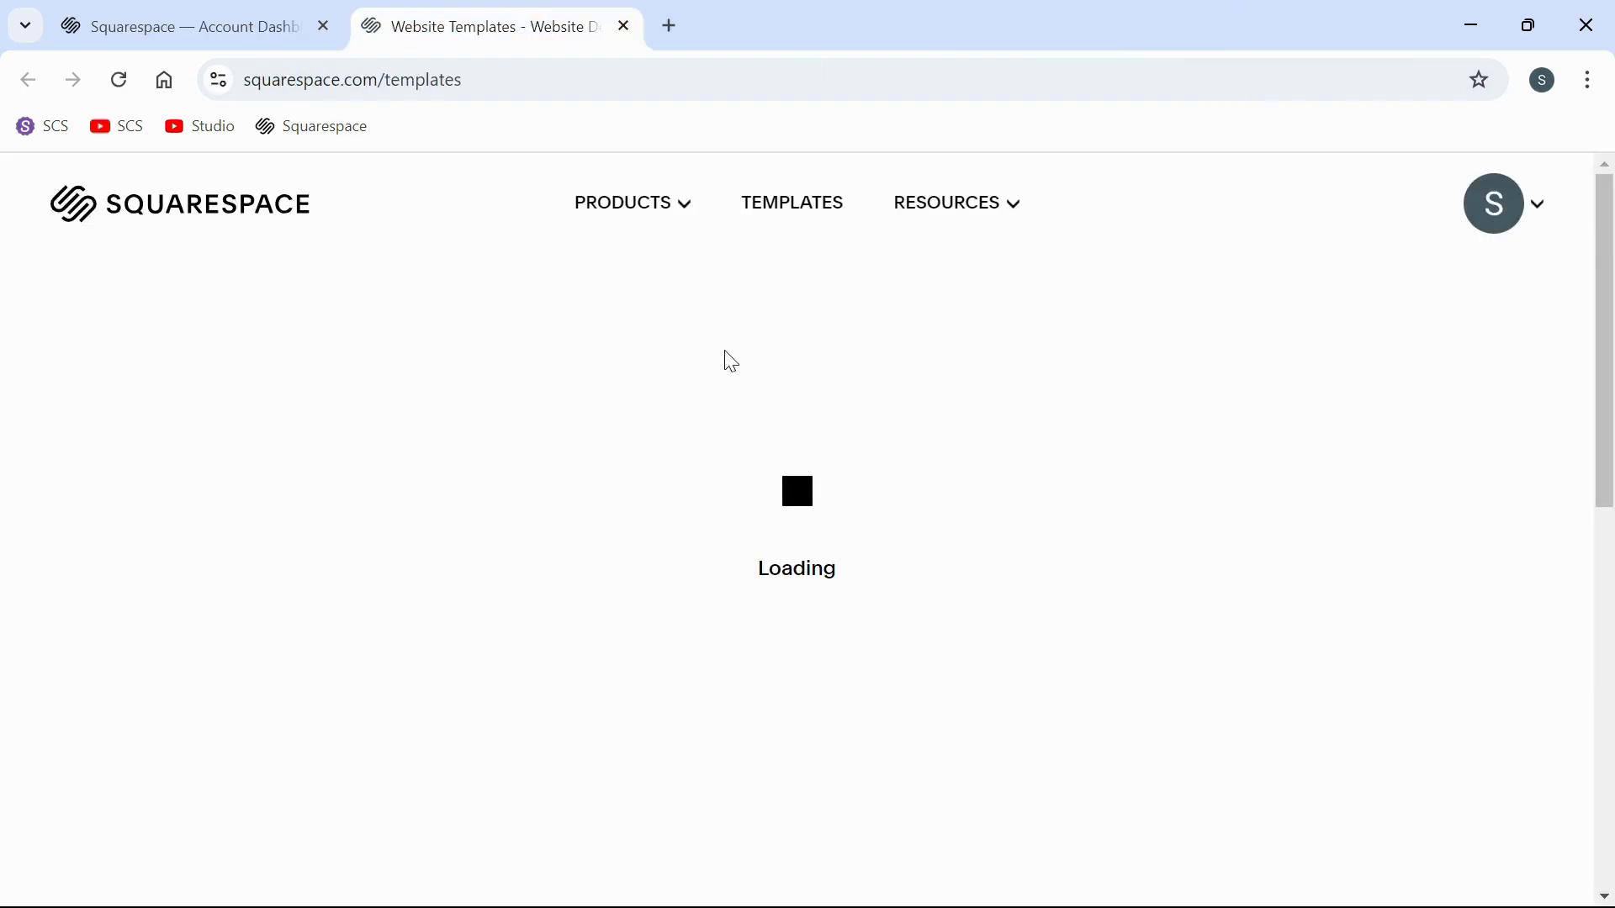
- Choose to build your own template instead of using a ready-made design, and create the site
scroll(731, 362, down, 7)
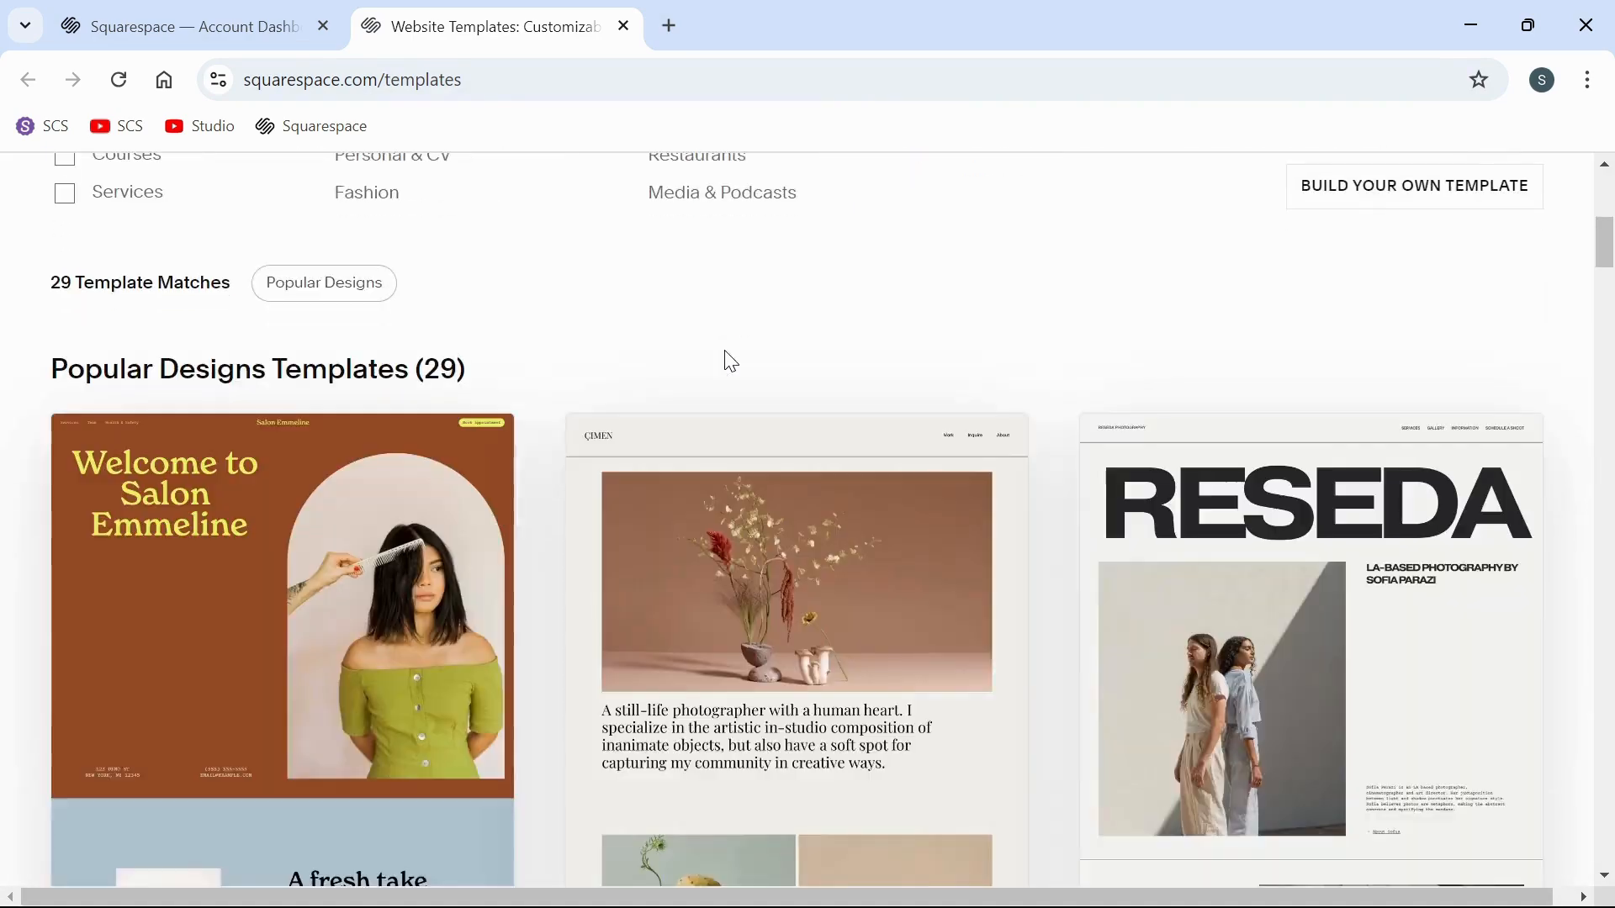
scroll(728, 360, down, 7)
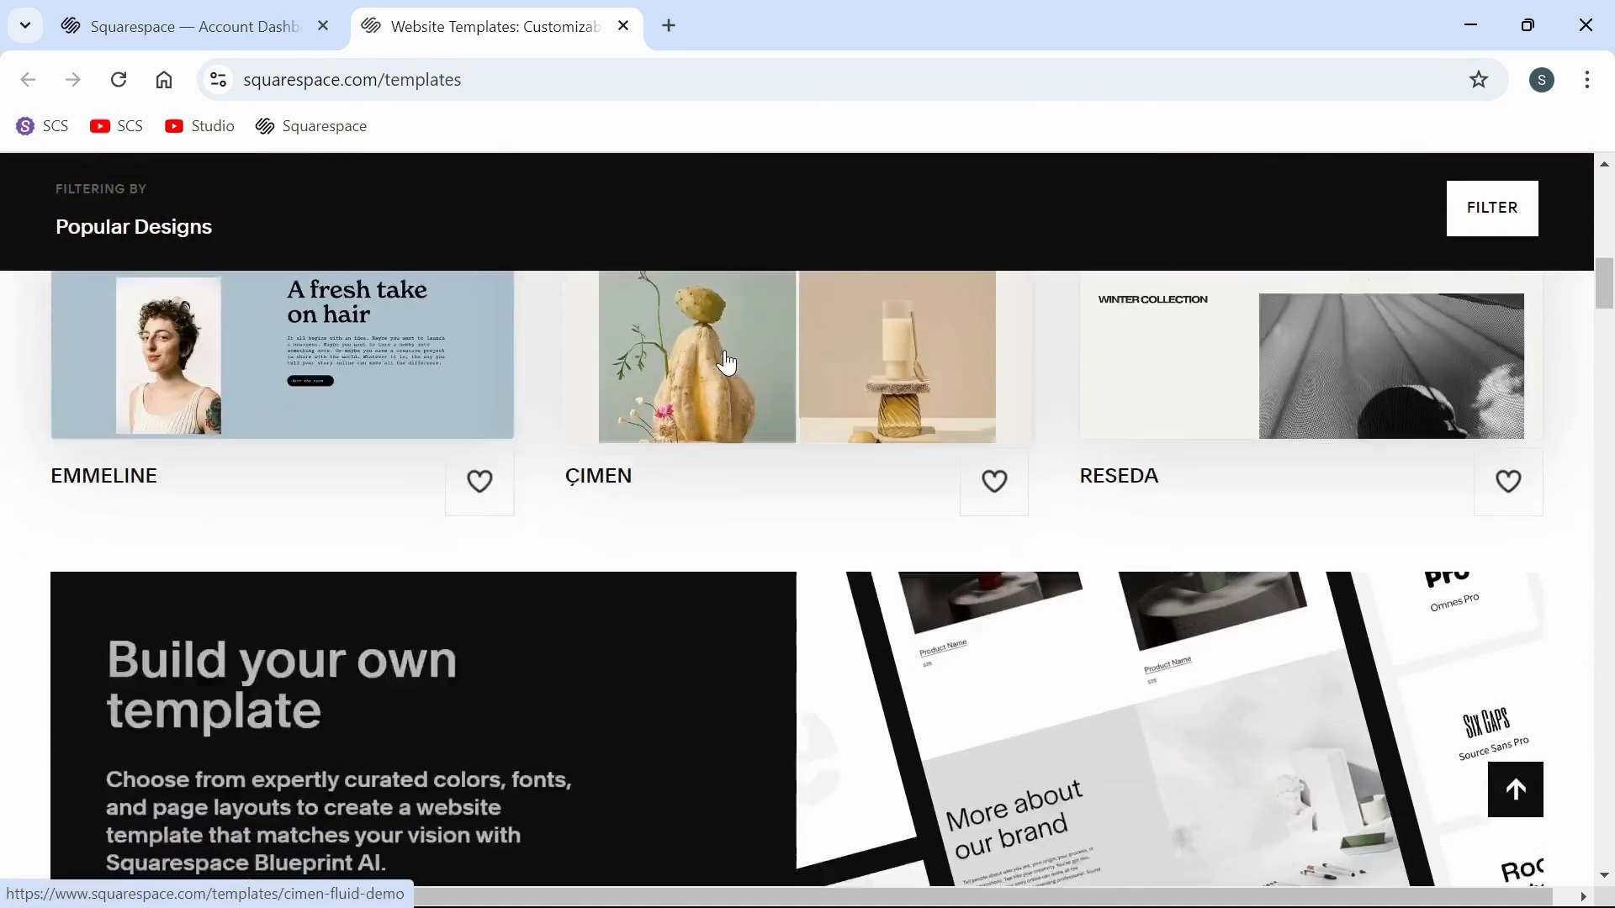
scroll(727, 363, down, 13)
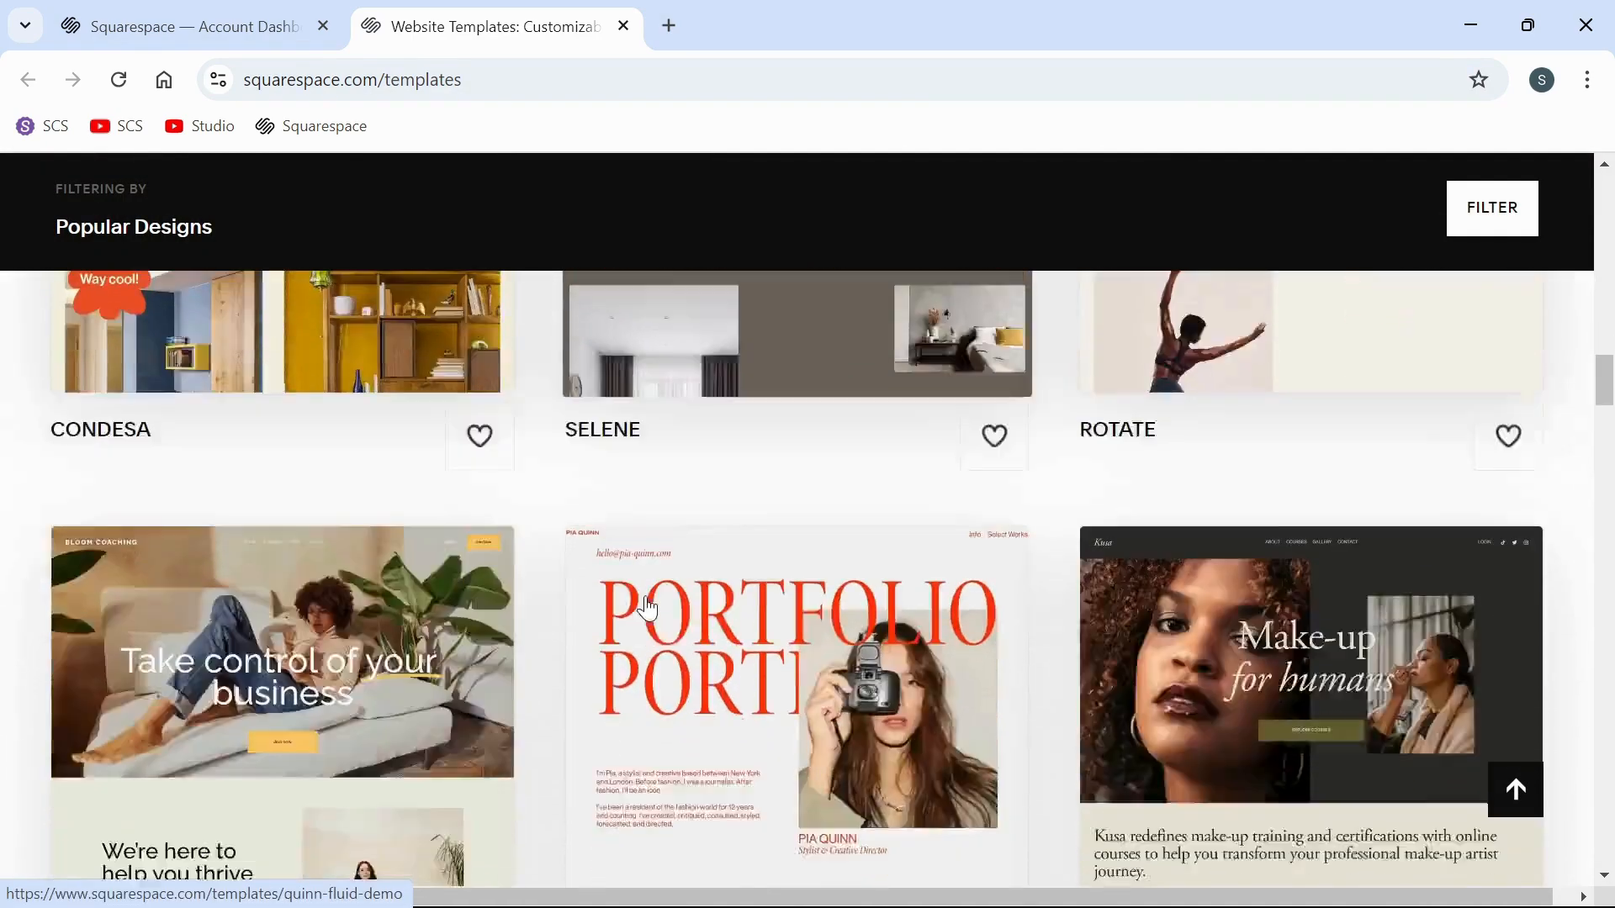
scroll(647, 606, down, 4)
scroll(646, 606, up, 20)
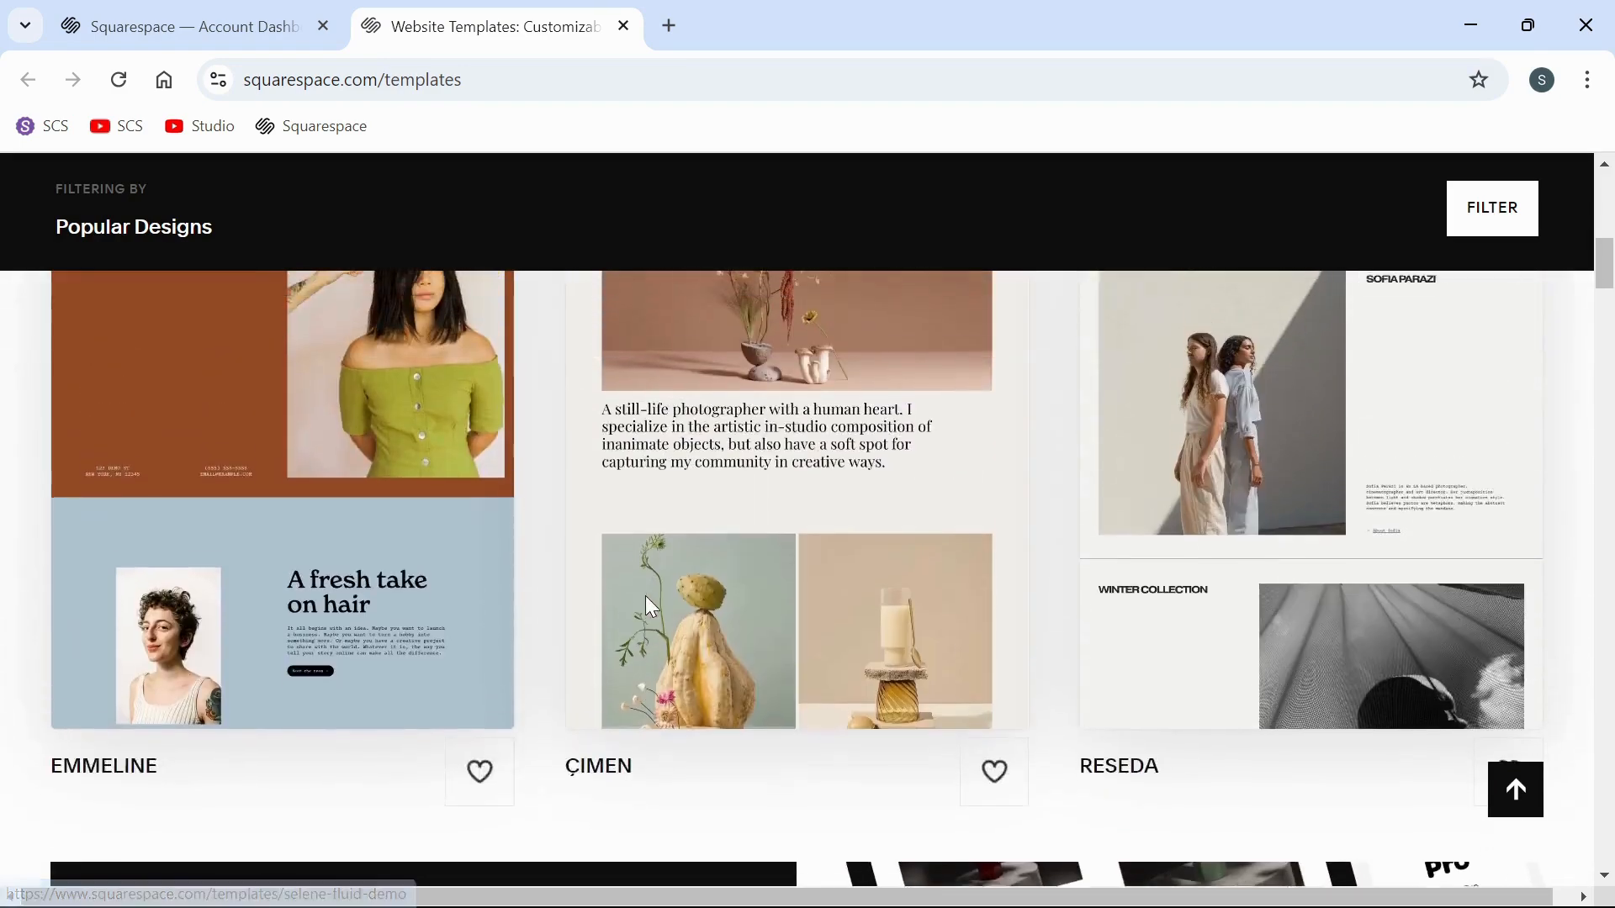
scroll(648, 605, up, 8)
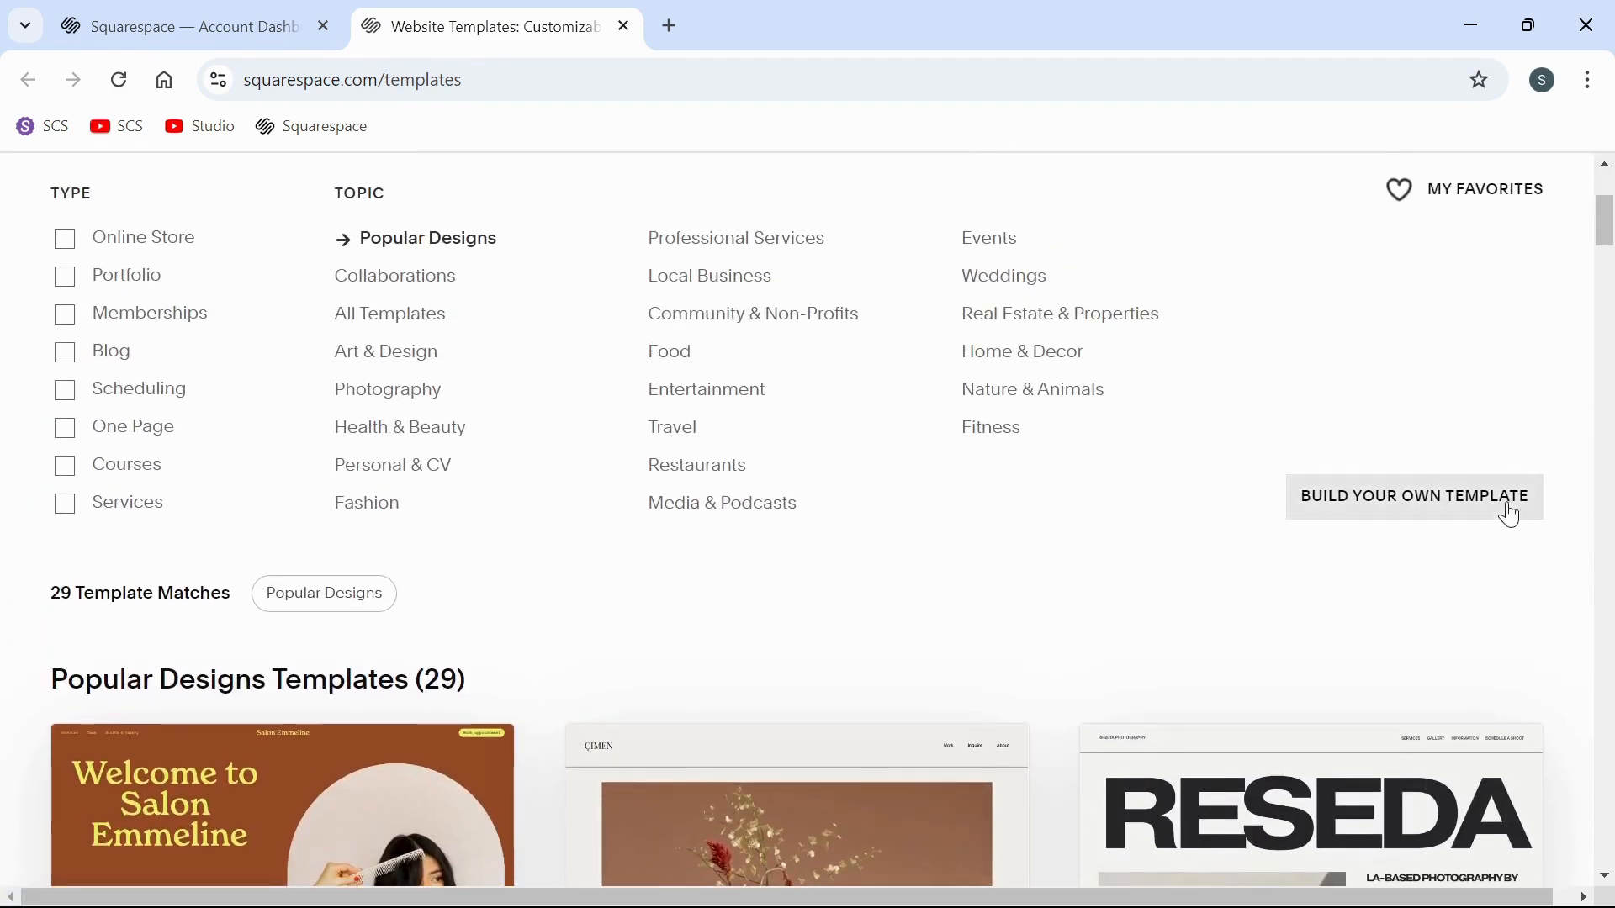
click(1377, 505)
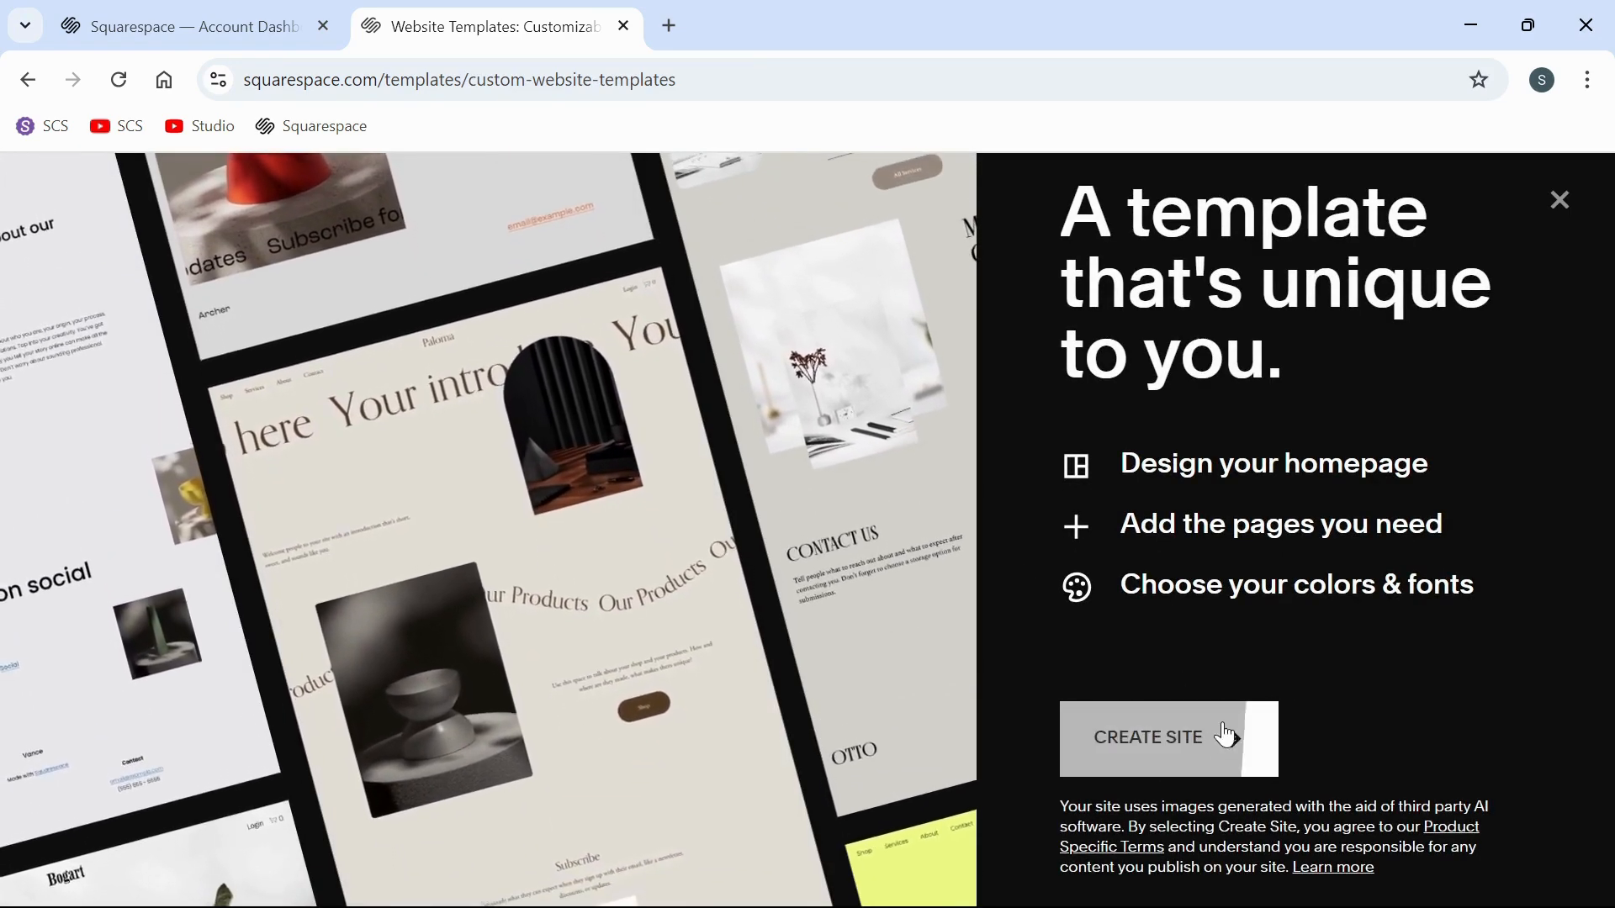
click(1251, 739)
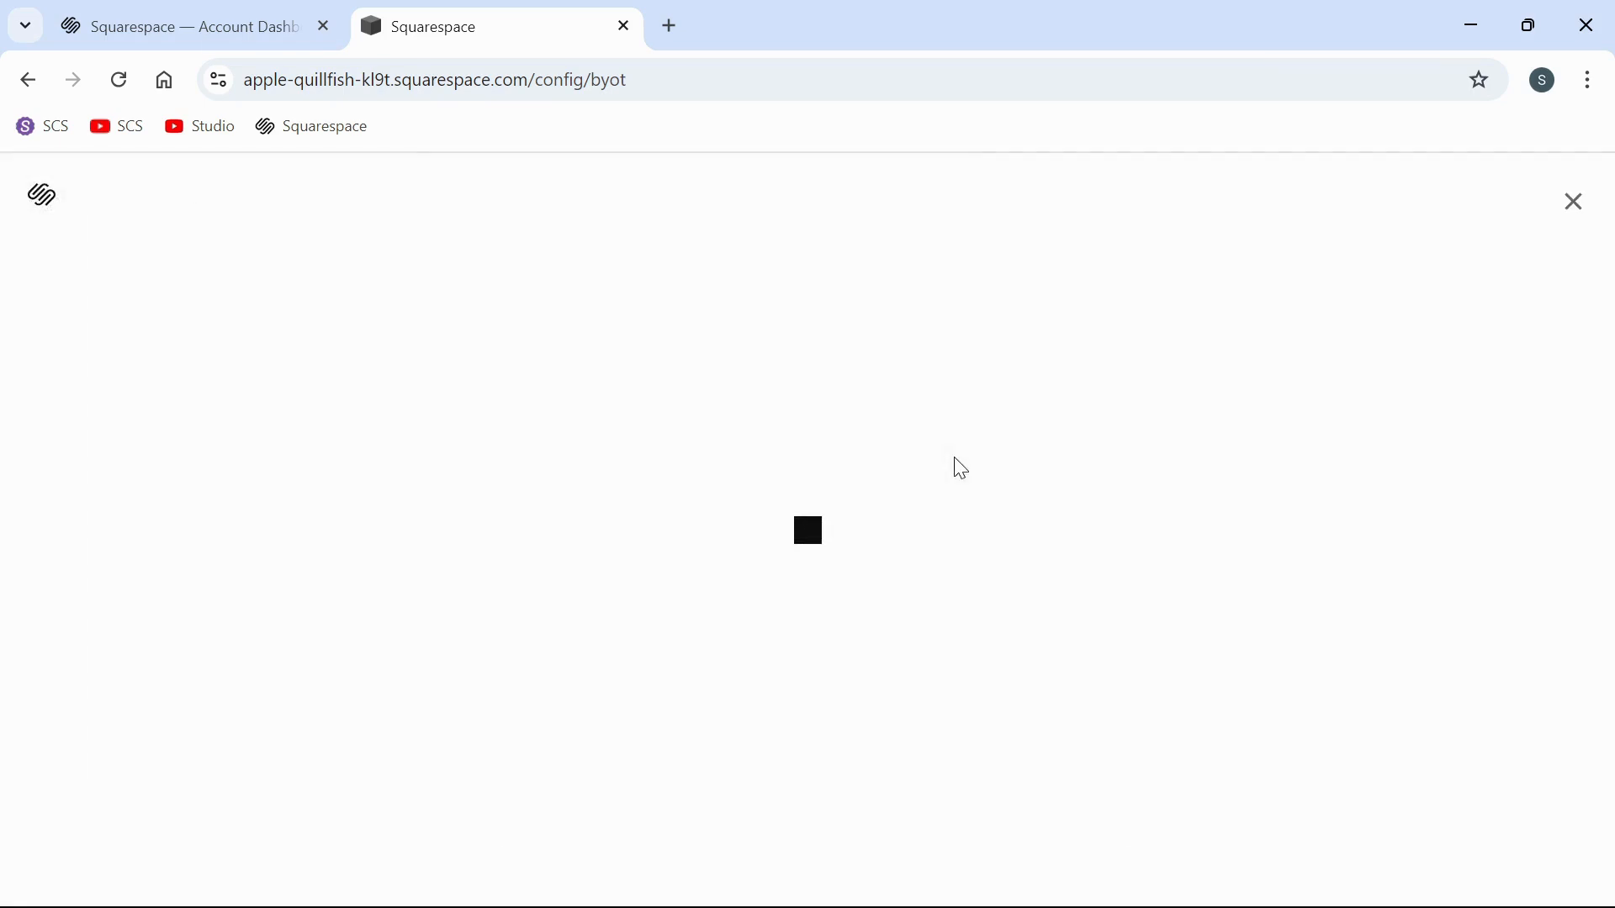
- Enter "Shree Studio" as the site title
scroll(1234, 433, down, 2)
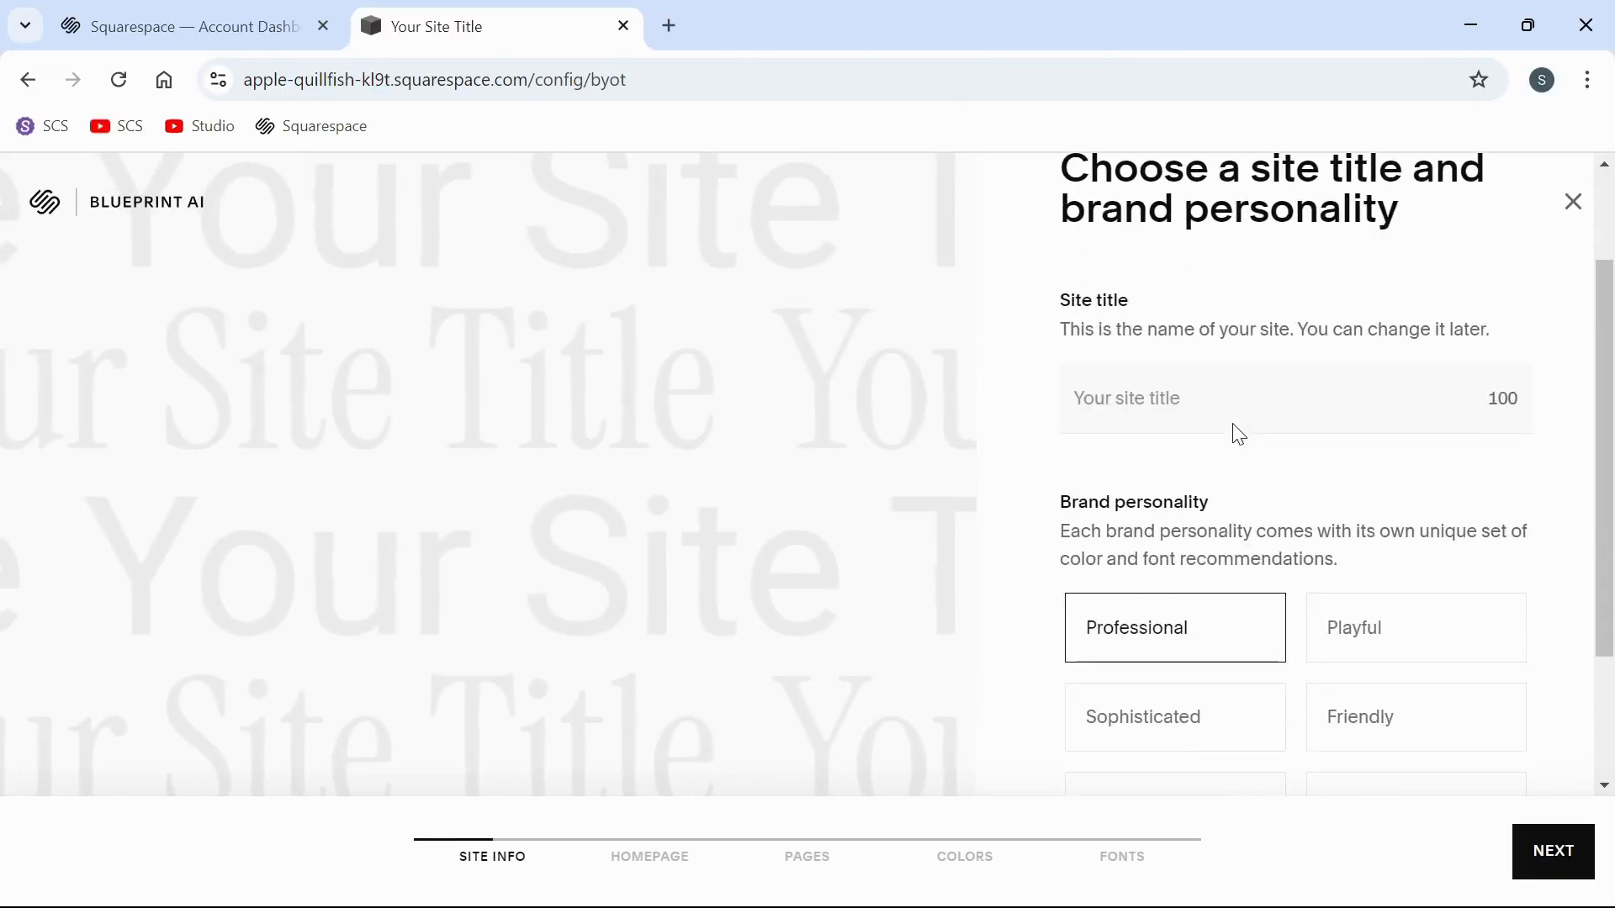
scroll(1235, 426, up, 2)
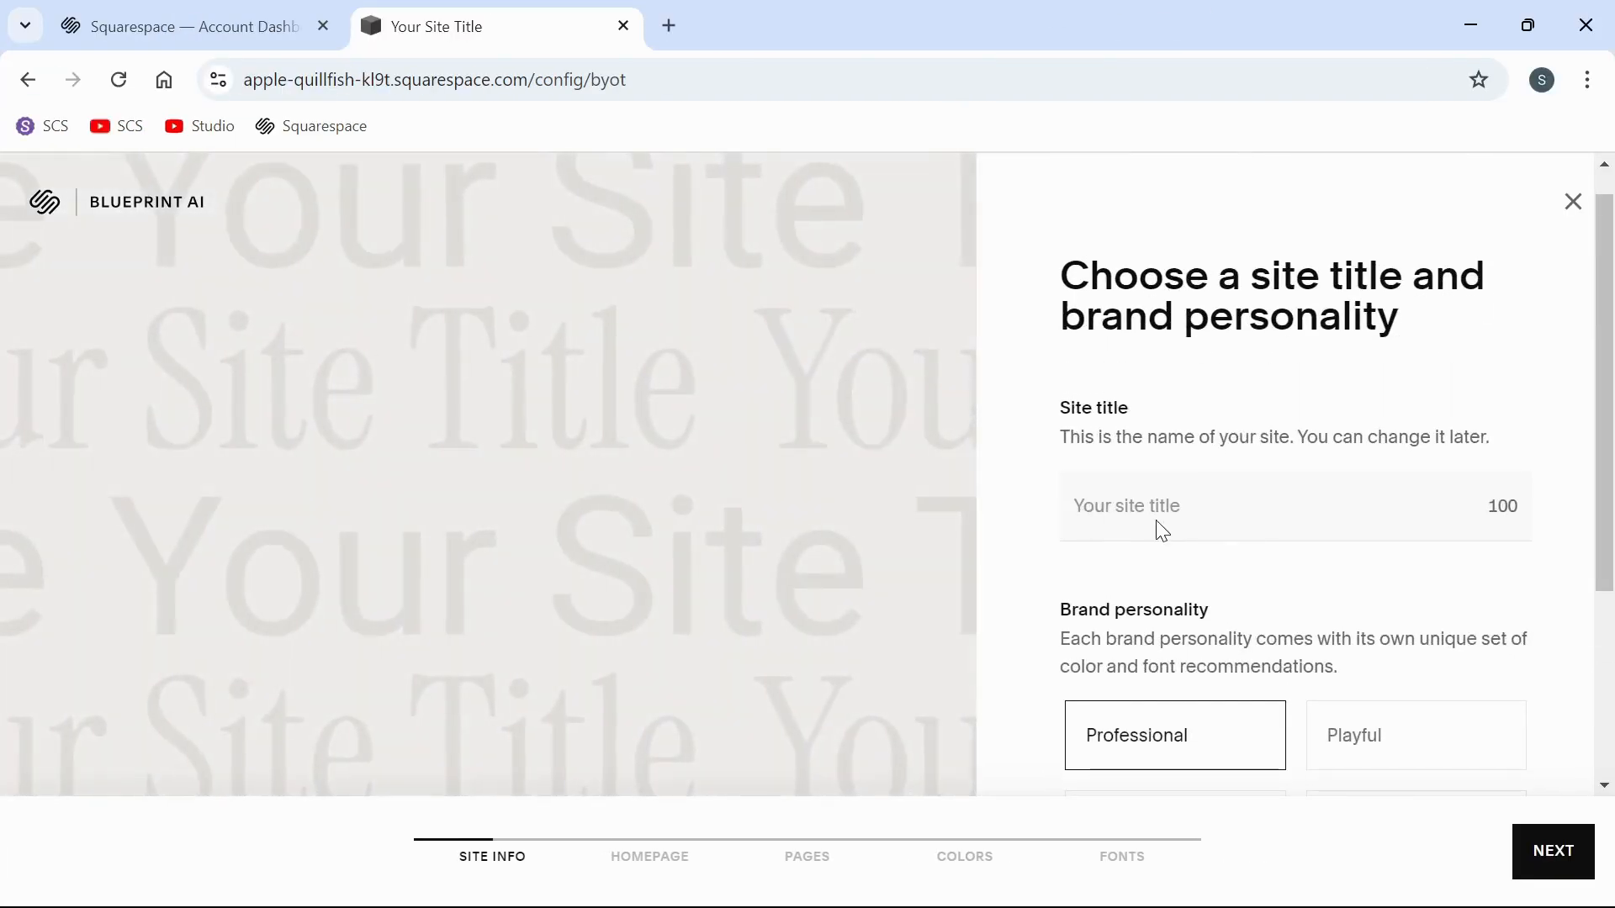
click(1176, 511)
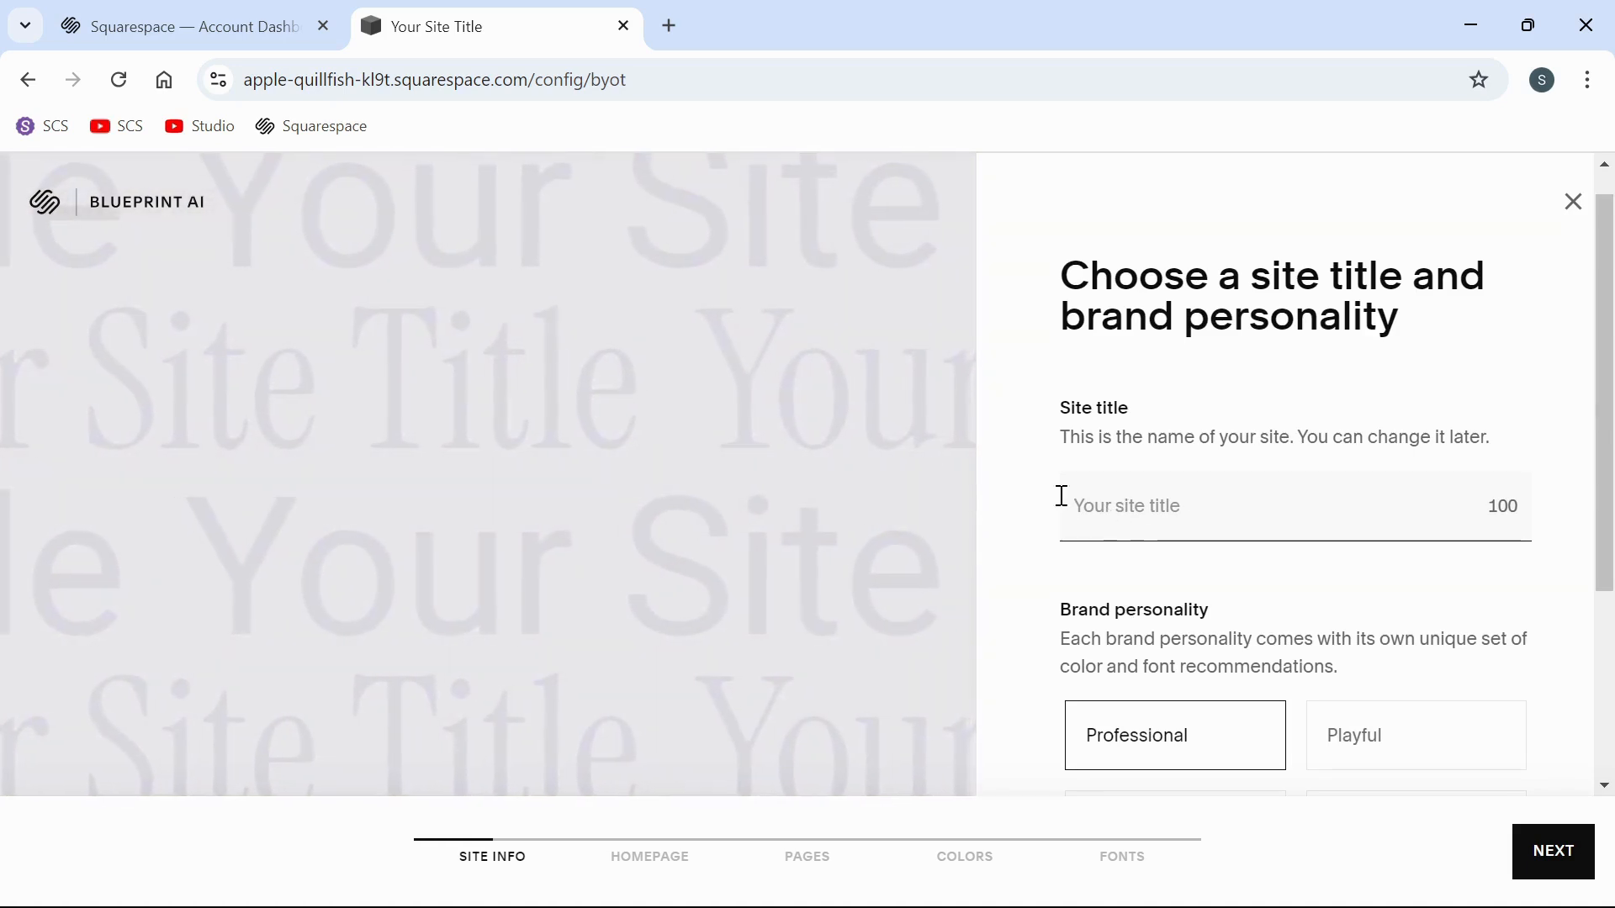
click(1142, 511)
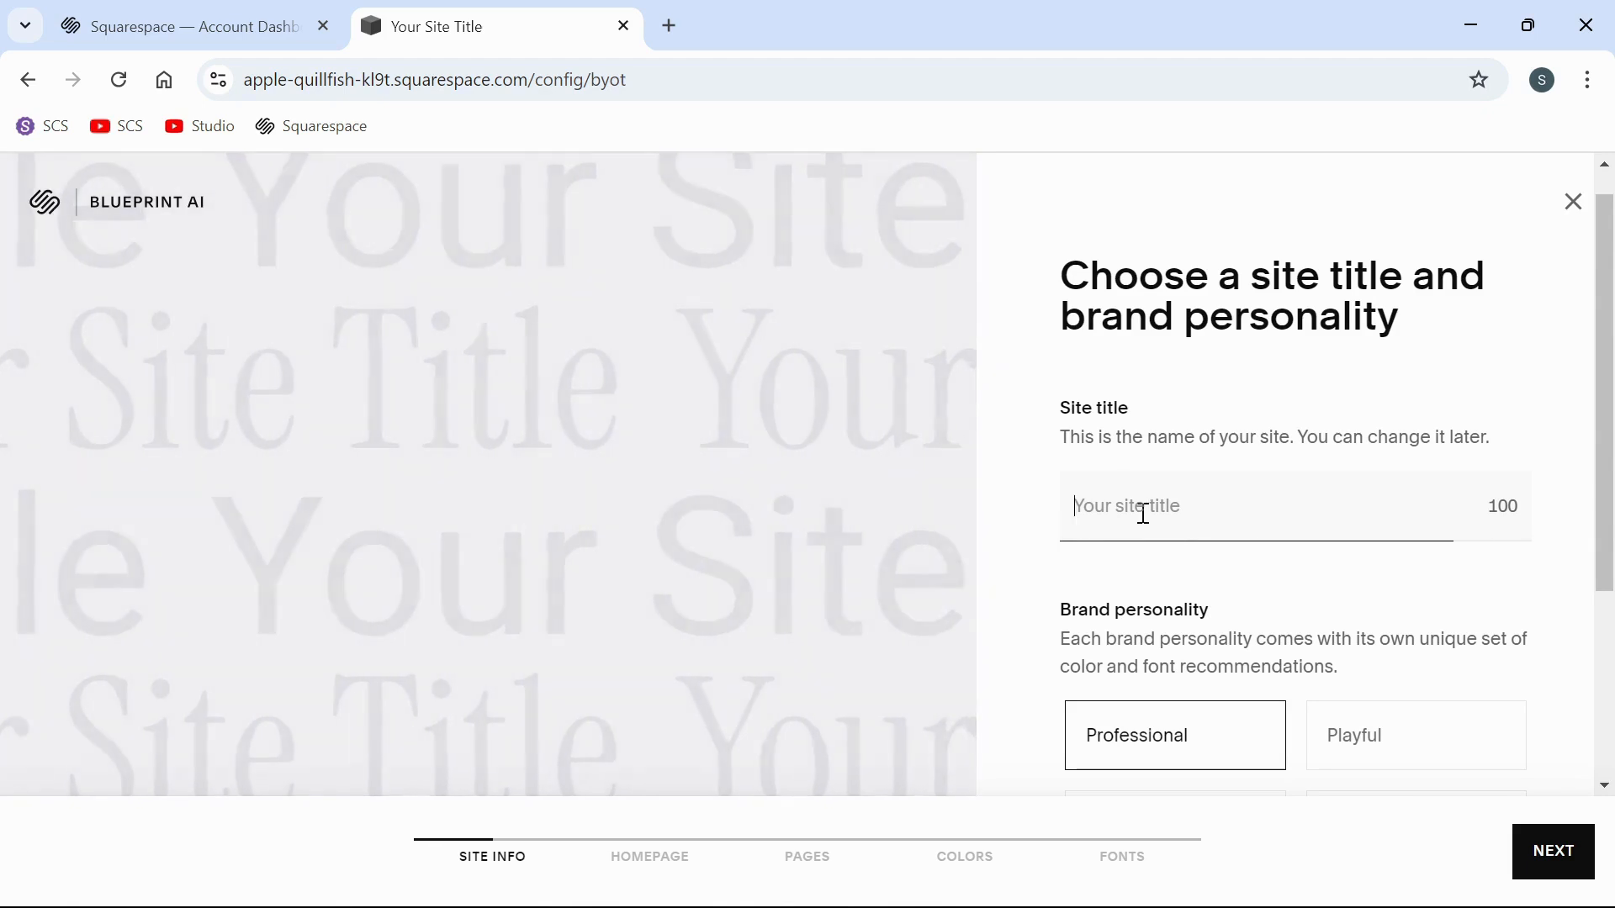
text(Shree S)
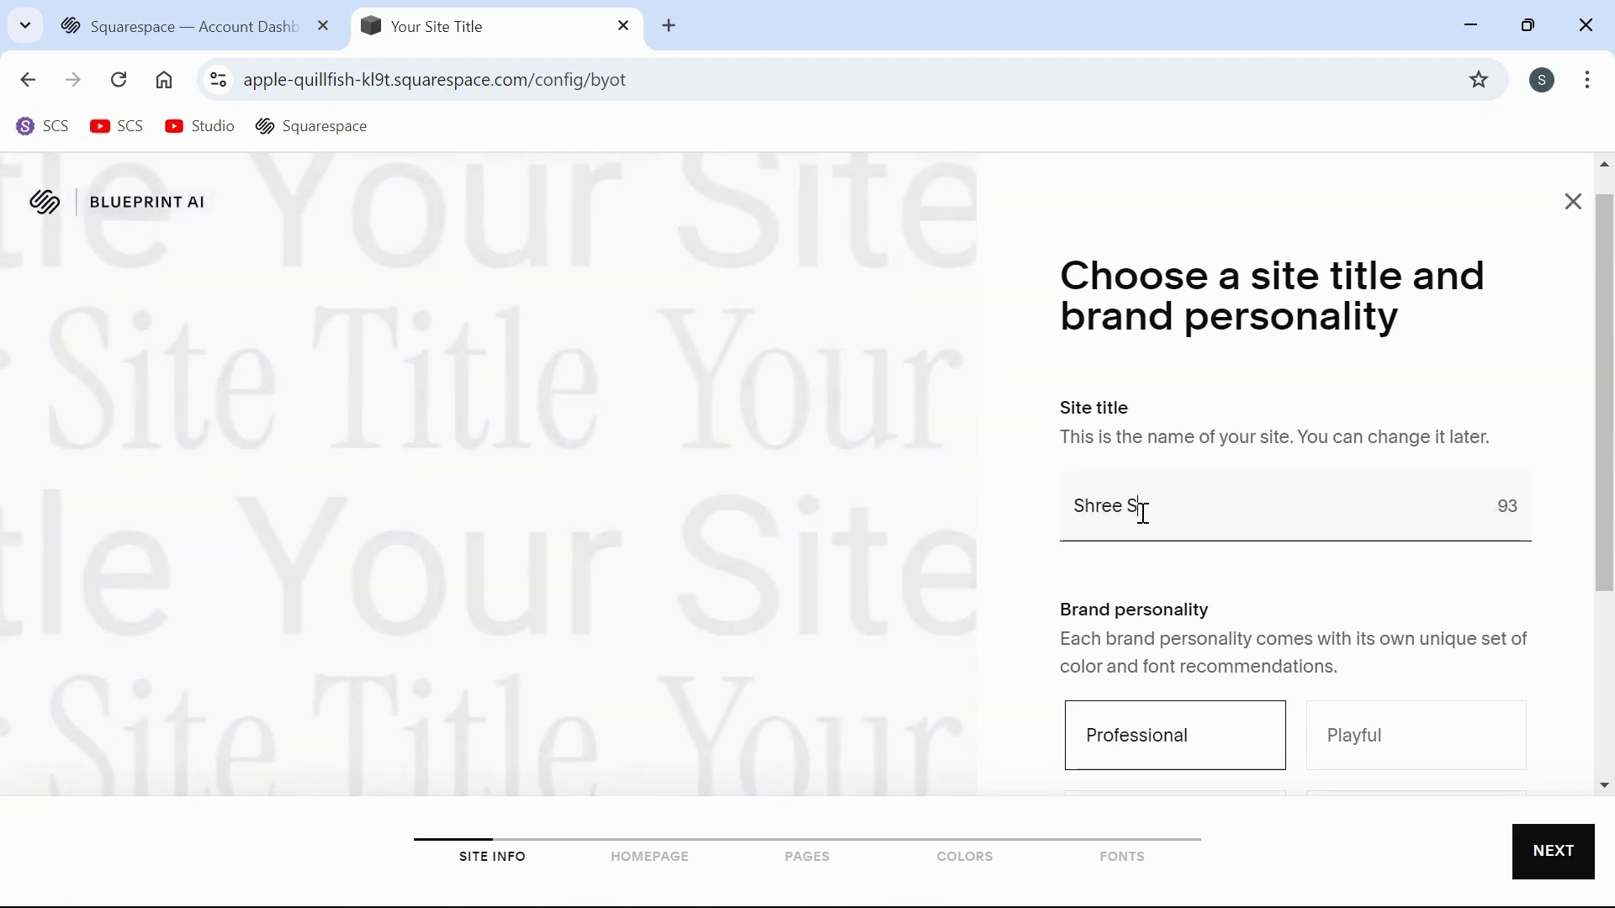
text(tudio)
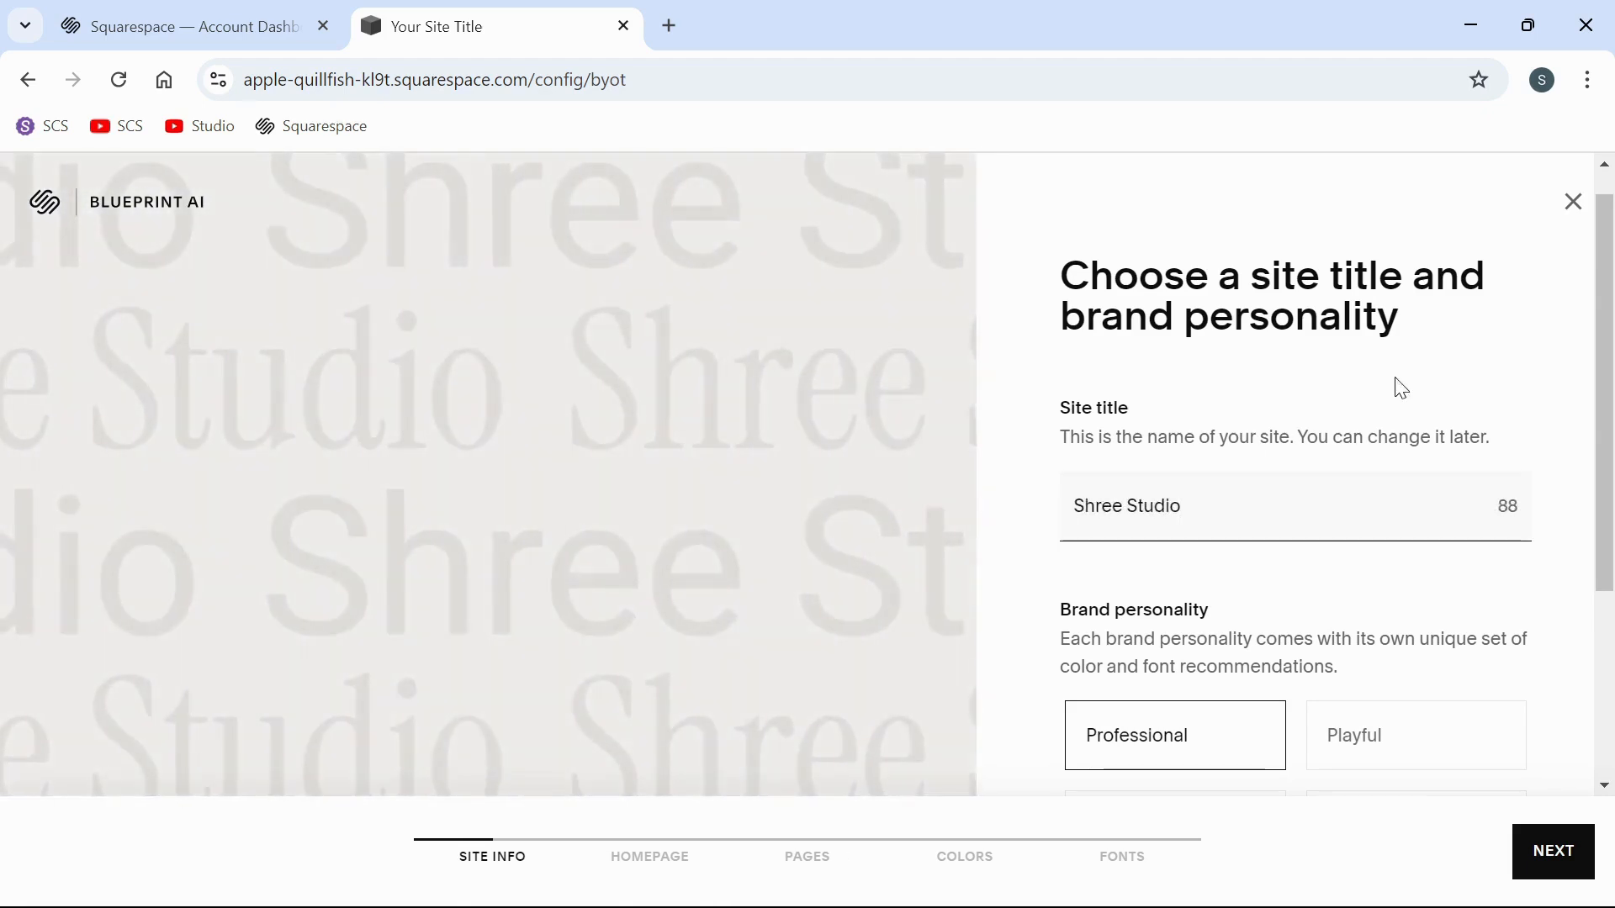
click(1395, 389)
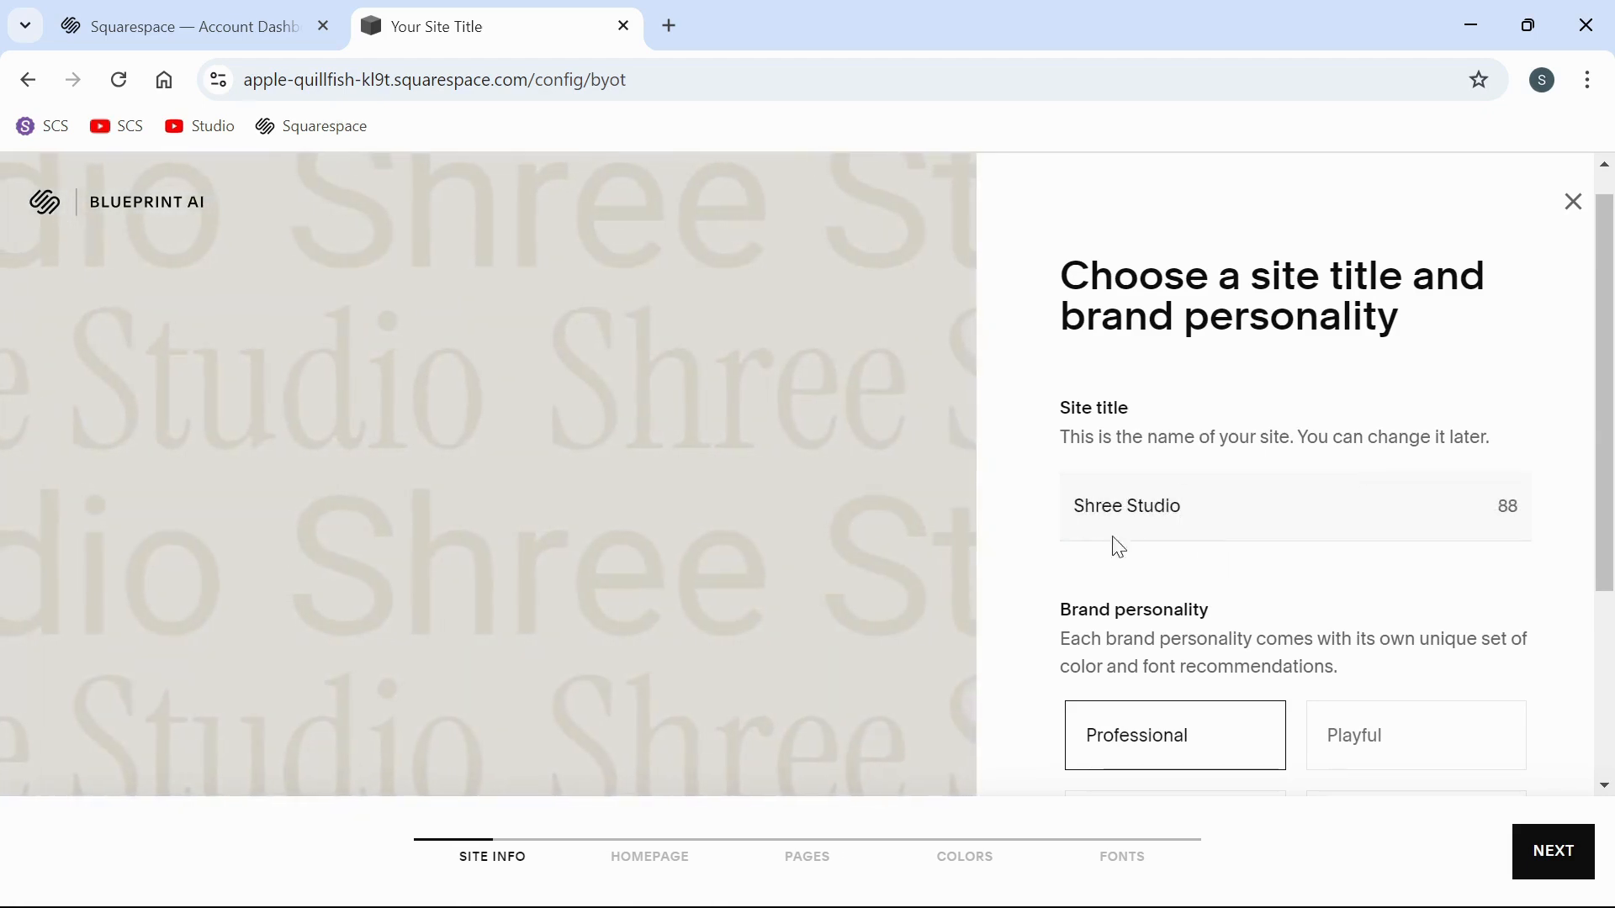
- Try out several brand personalities, select Innovative as the final one and continue to the homepage setup
scroll(1322, 544, down, 3)
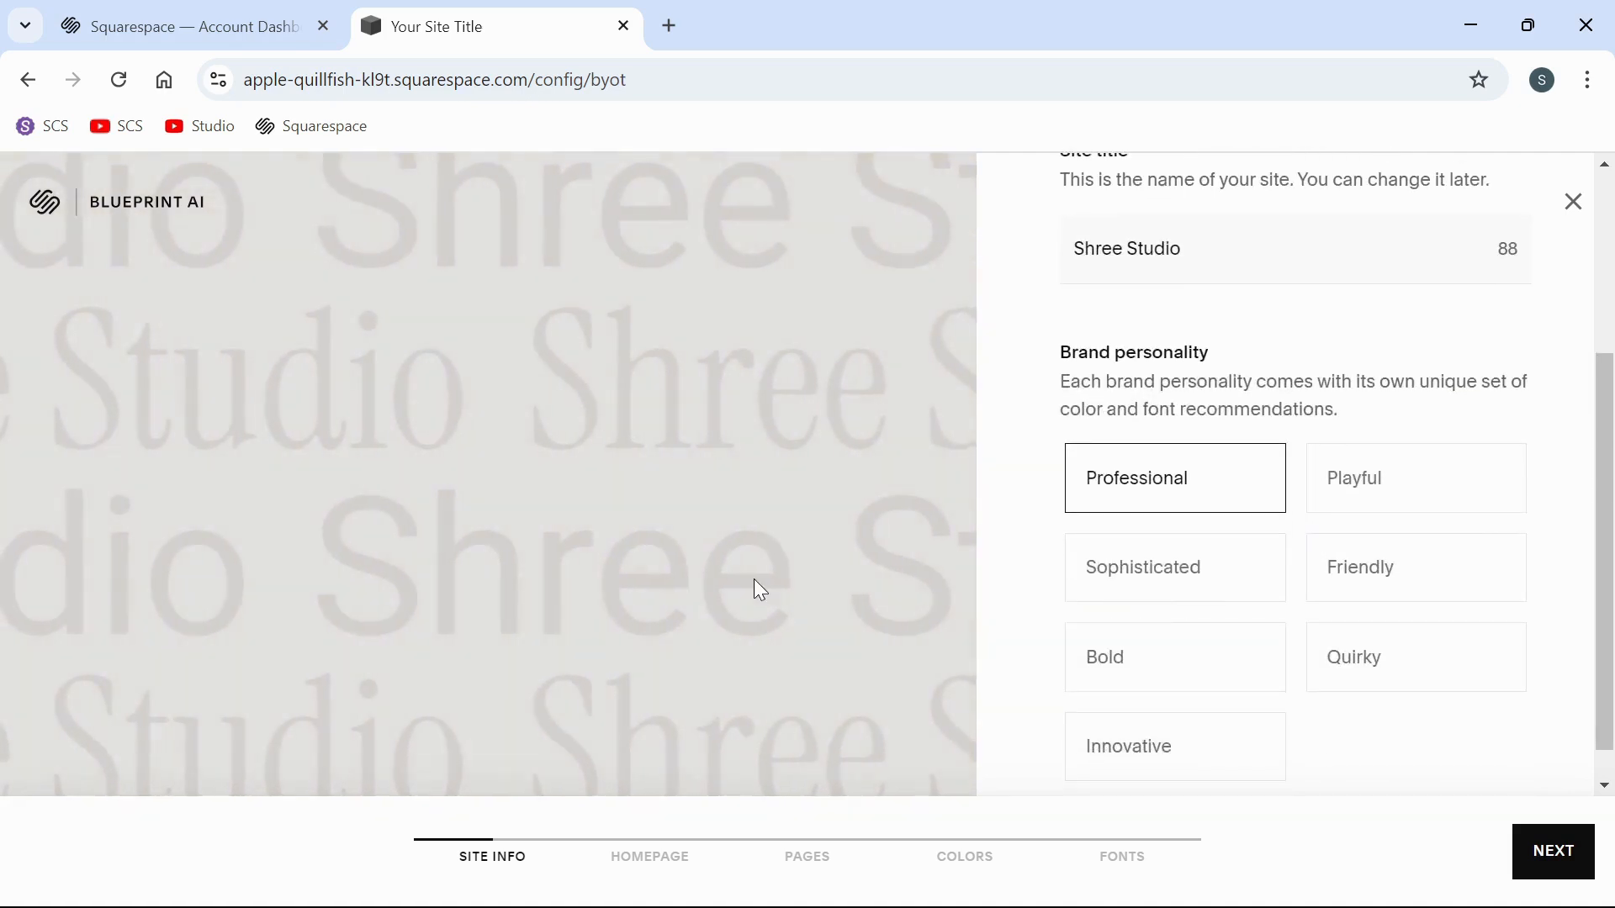
click(1392, 504)
click(1217, 561)
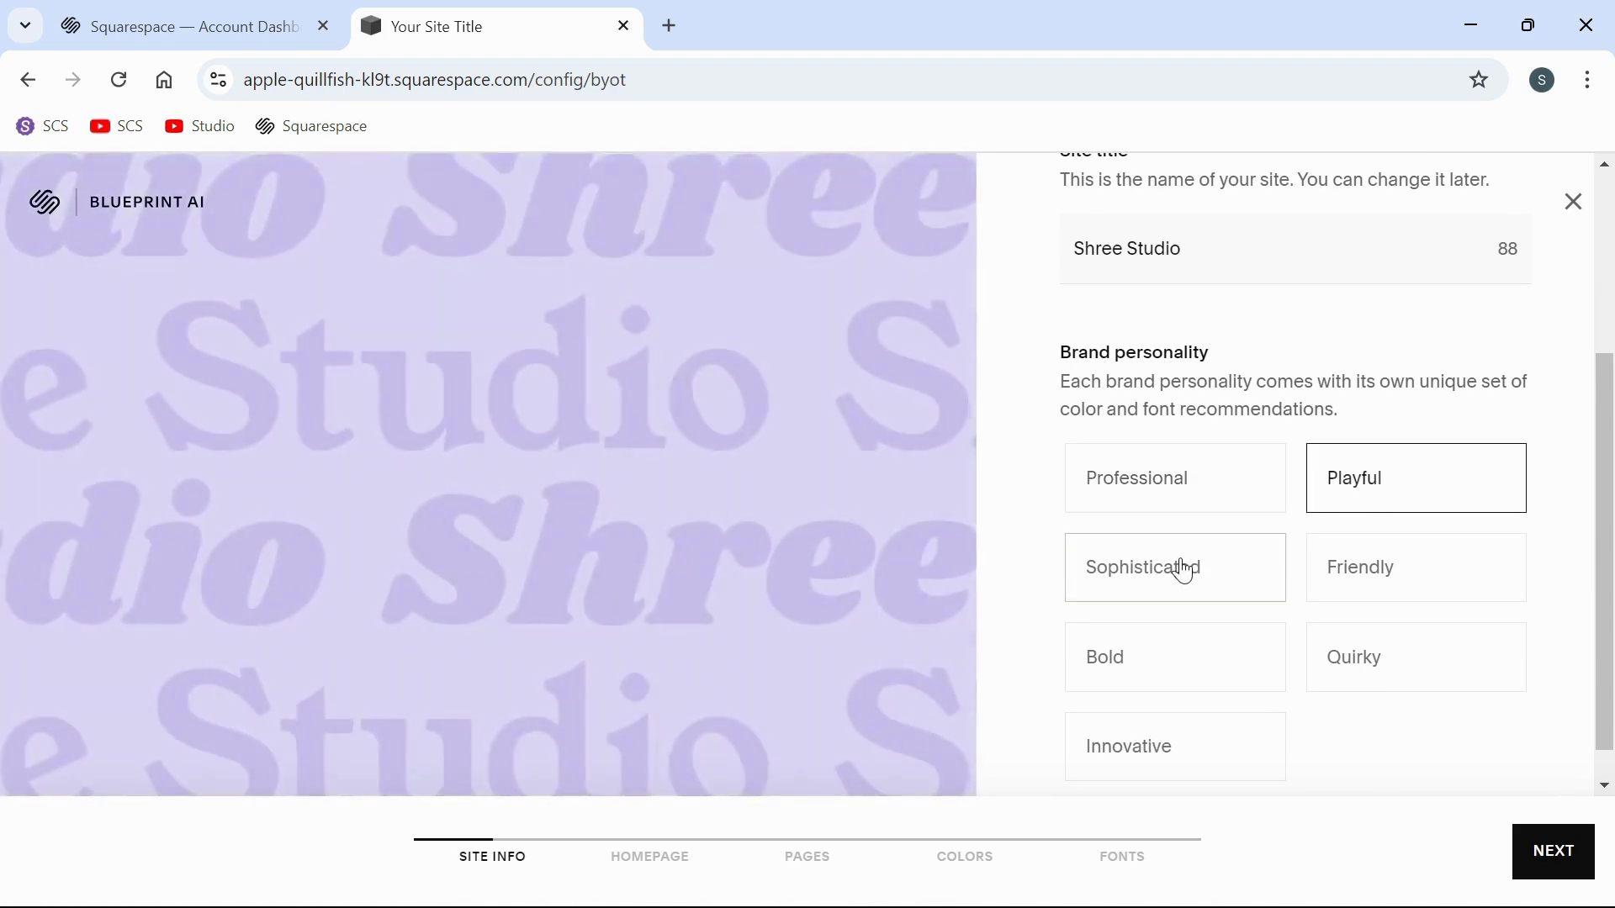
click(1350, 599)
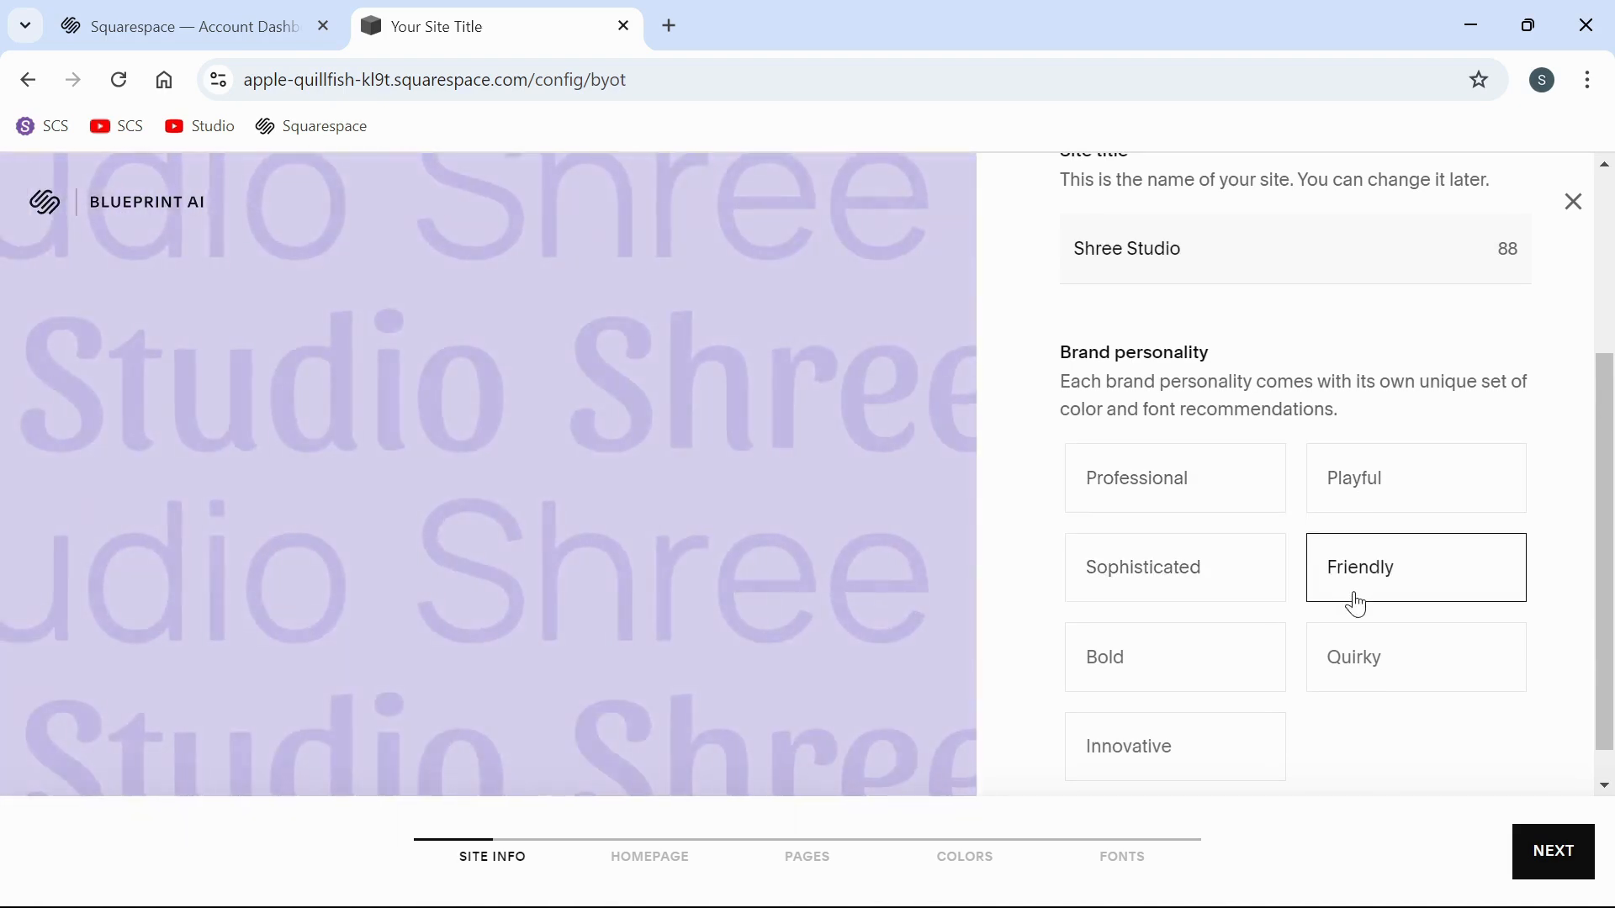
click(1357, 664)
click(1193, 757)
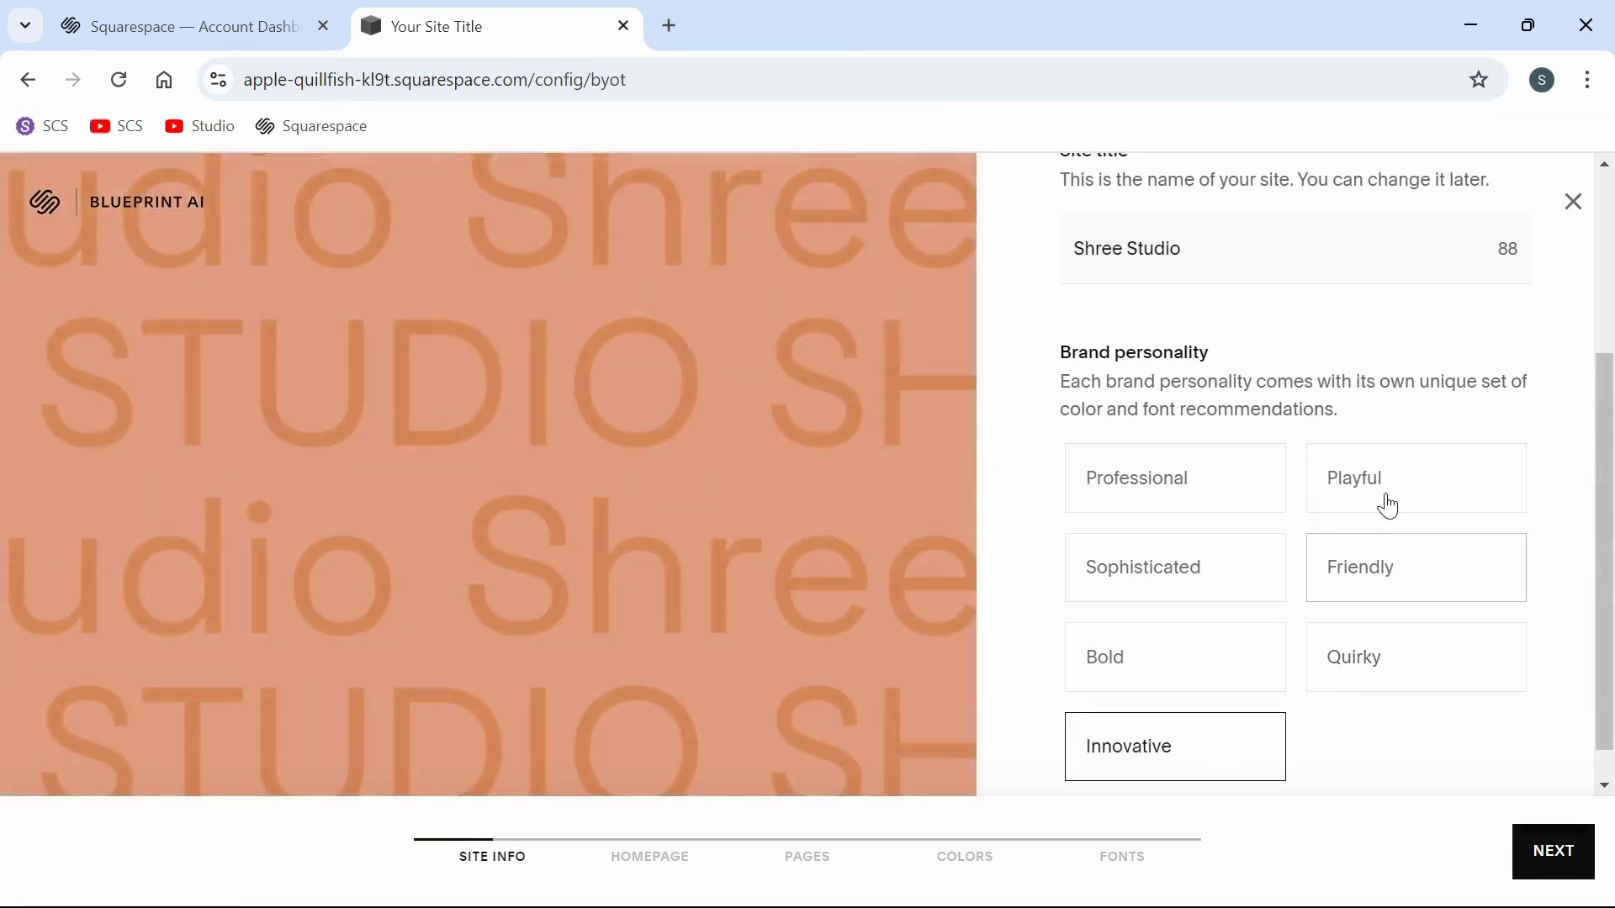
scroll(1387, 505, up, 3)
scroll(1388, 505, down, 2)
scroll(1388, 504, down, 2)
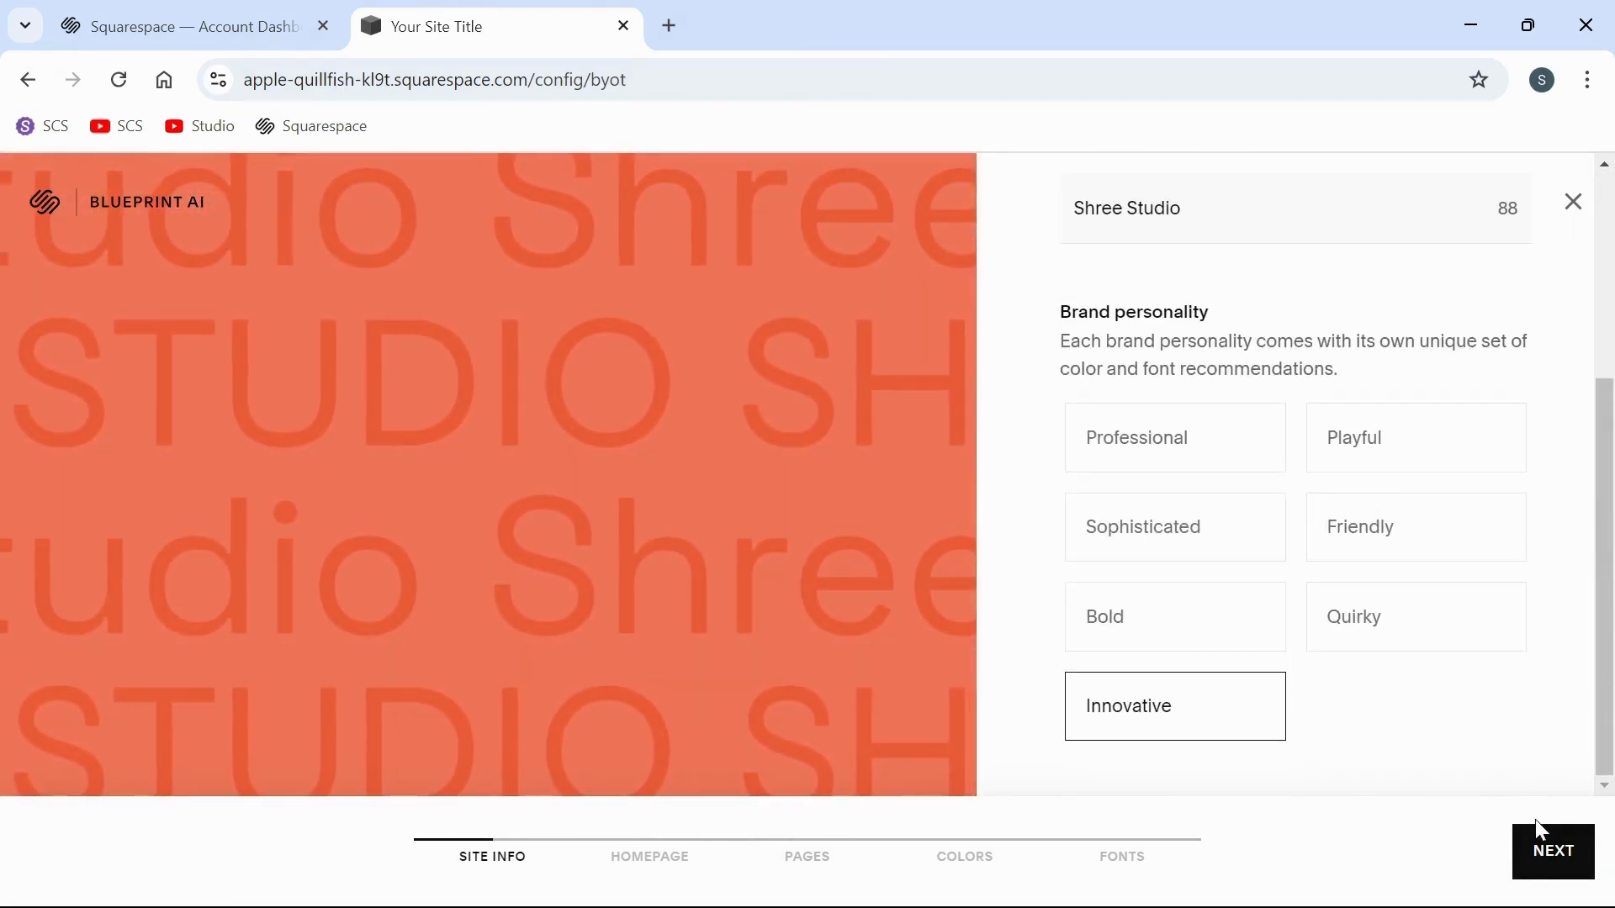
click(1552, 853)
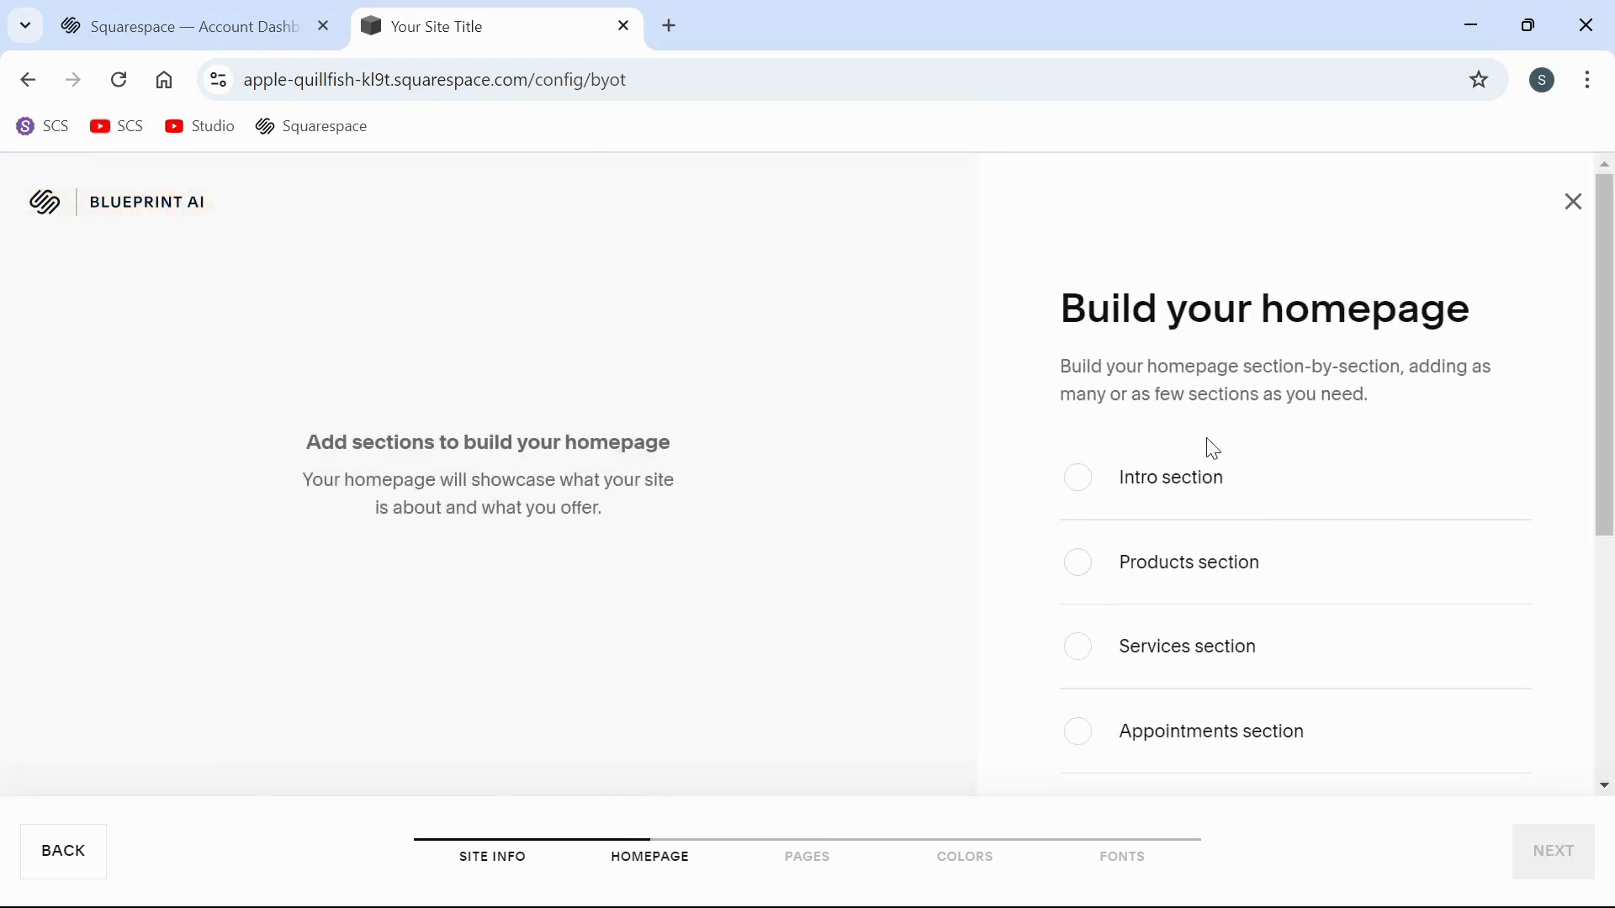
- Look through the full list of sections offered for building the homepage
scroll(1224, 447, down, 3)
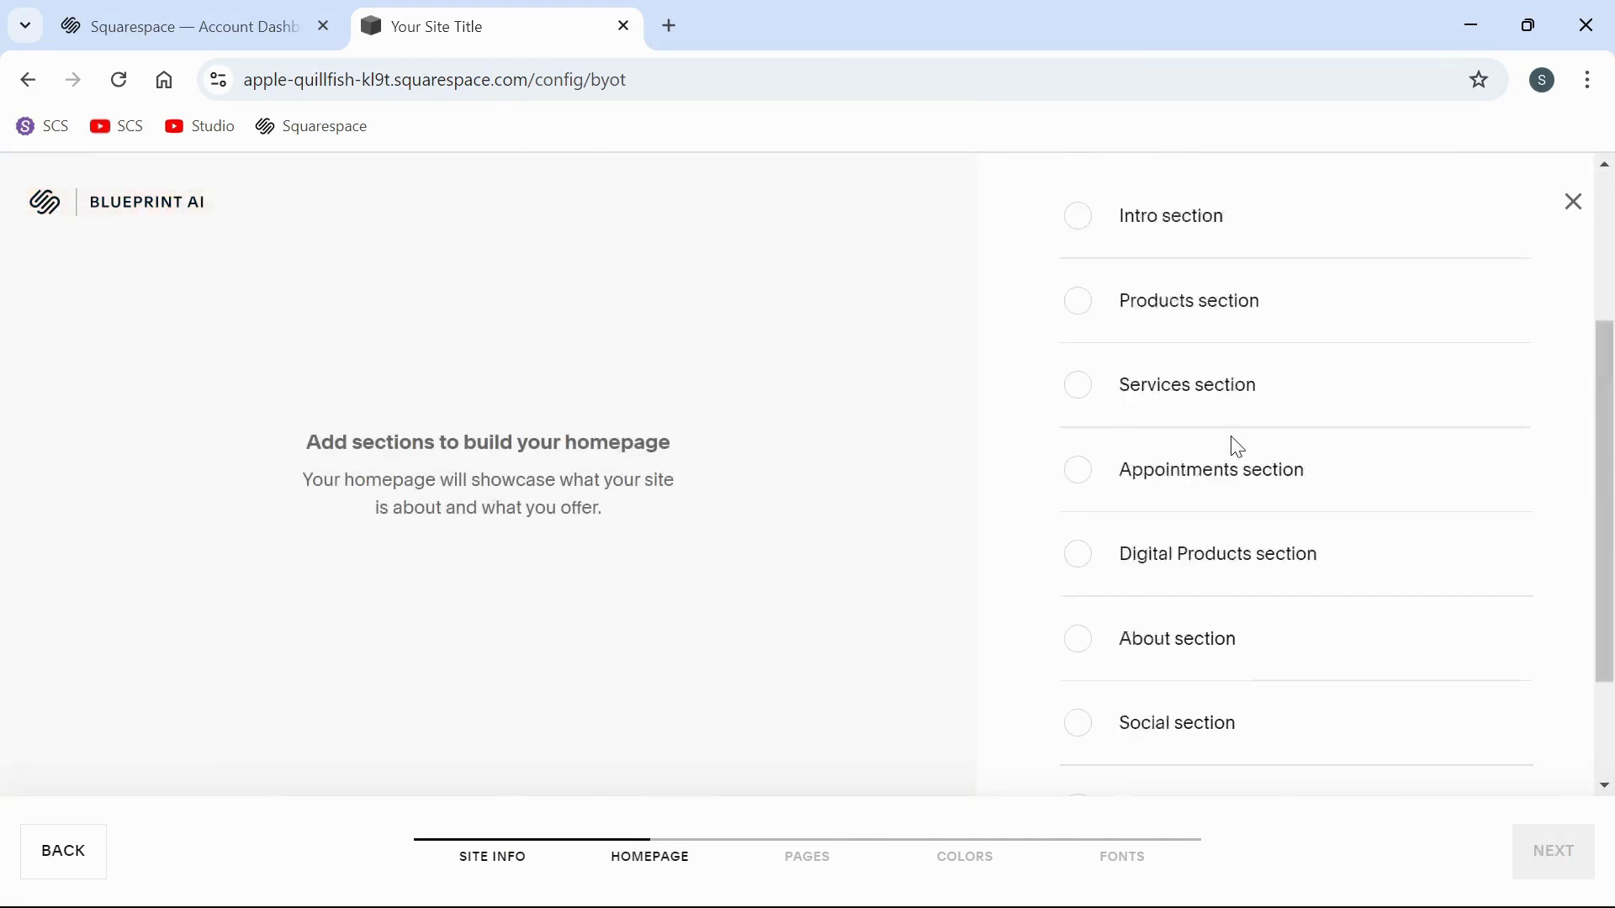
scroll(1237, 448, up, 3)
scroll(1237, 448, down, 3)
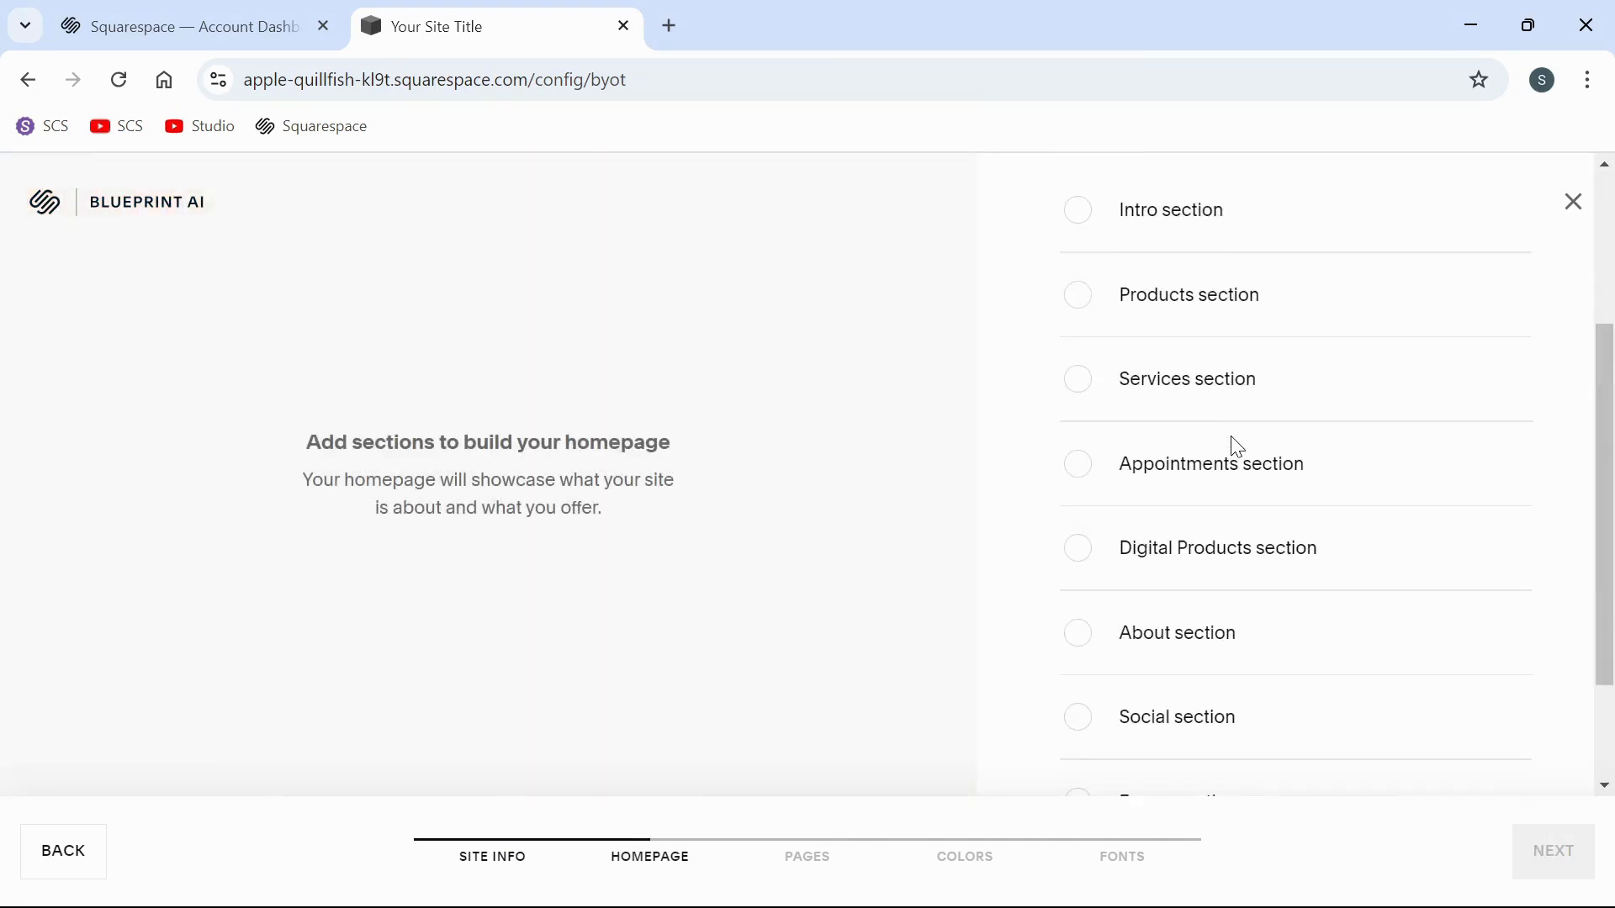
scroll(1237, 448, down, 1)
scroll(1237, 447, up, 1)
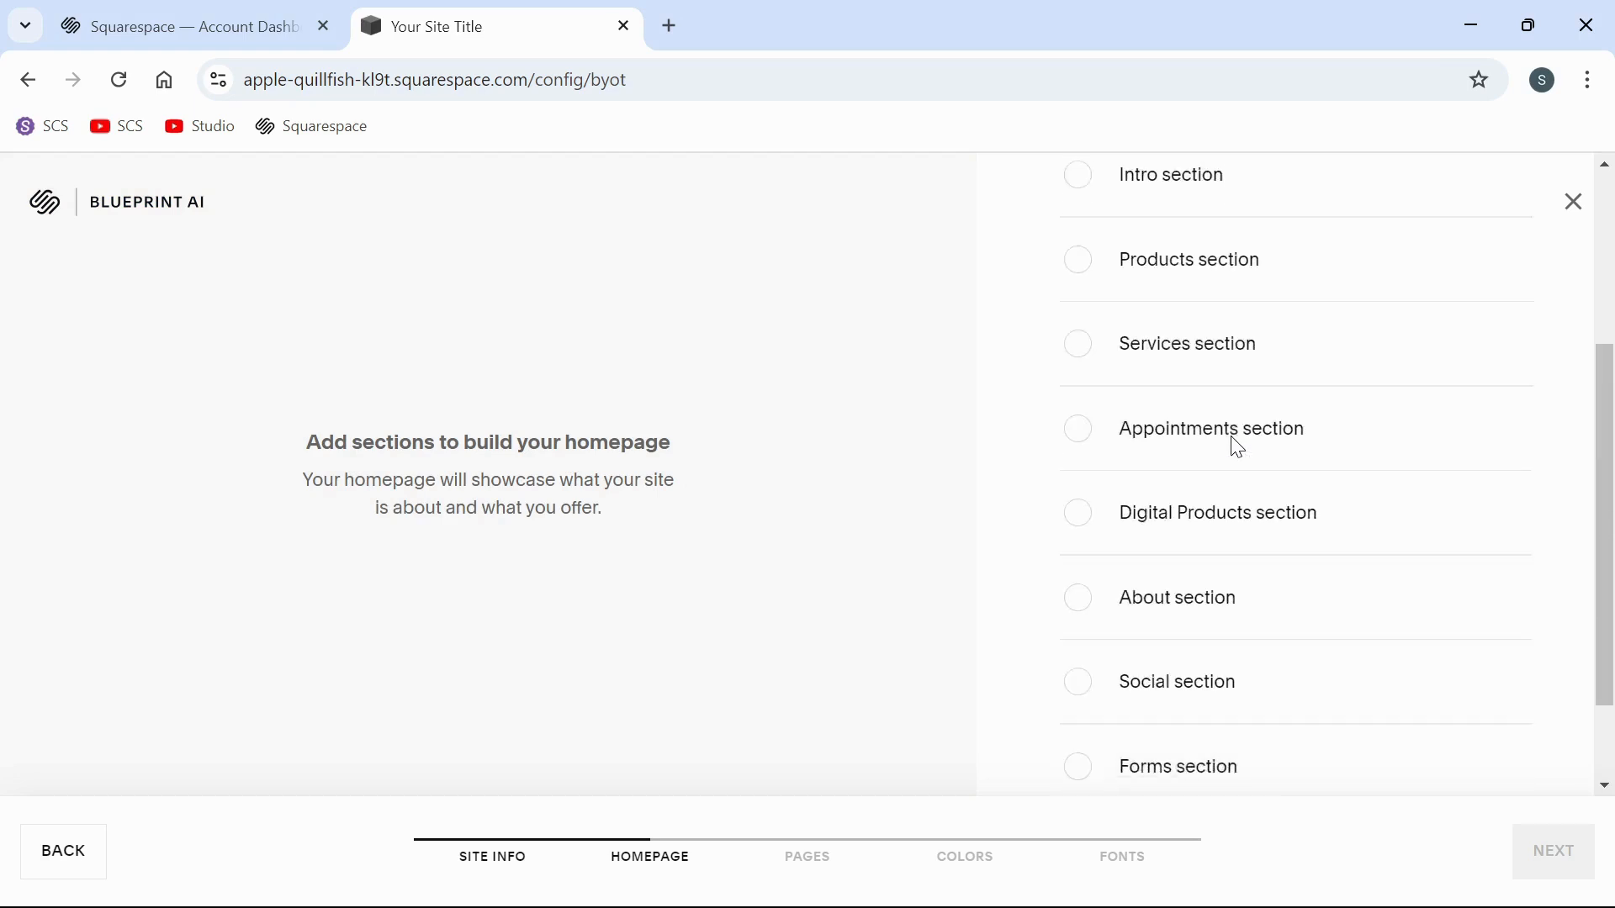
scroll(1237, 447, down, 2)
scroll(1237, 447, up, 5)
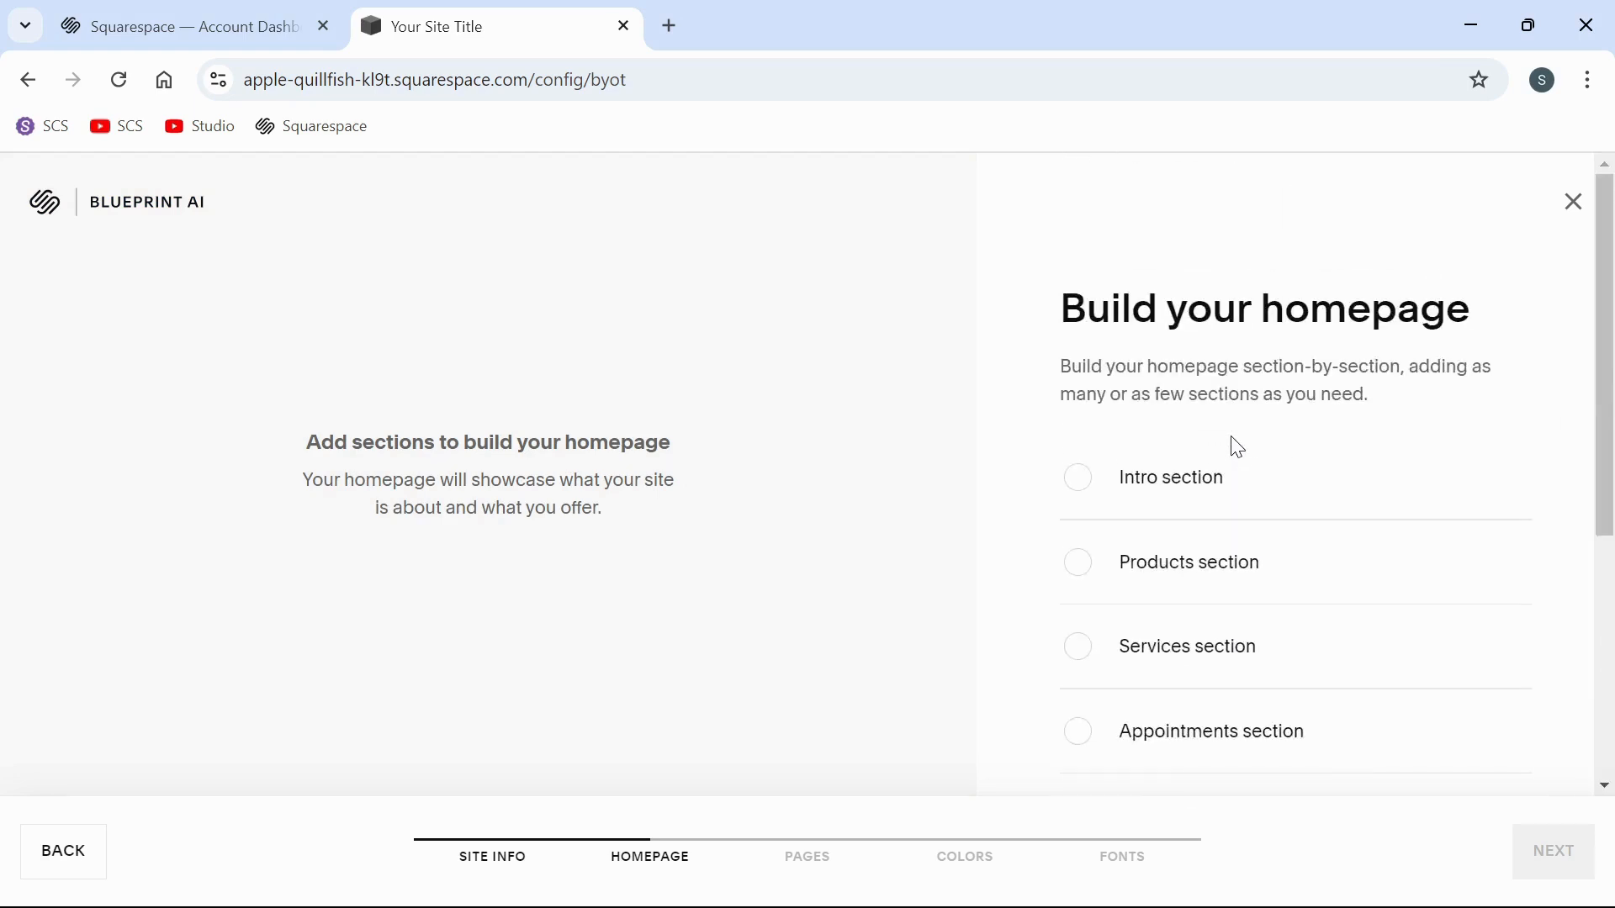
scroll(1237, 447, down, 4)
scroll(1237, 447, up, 3)
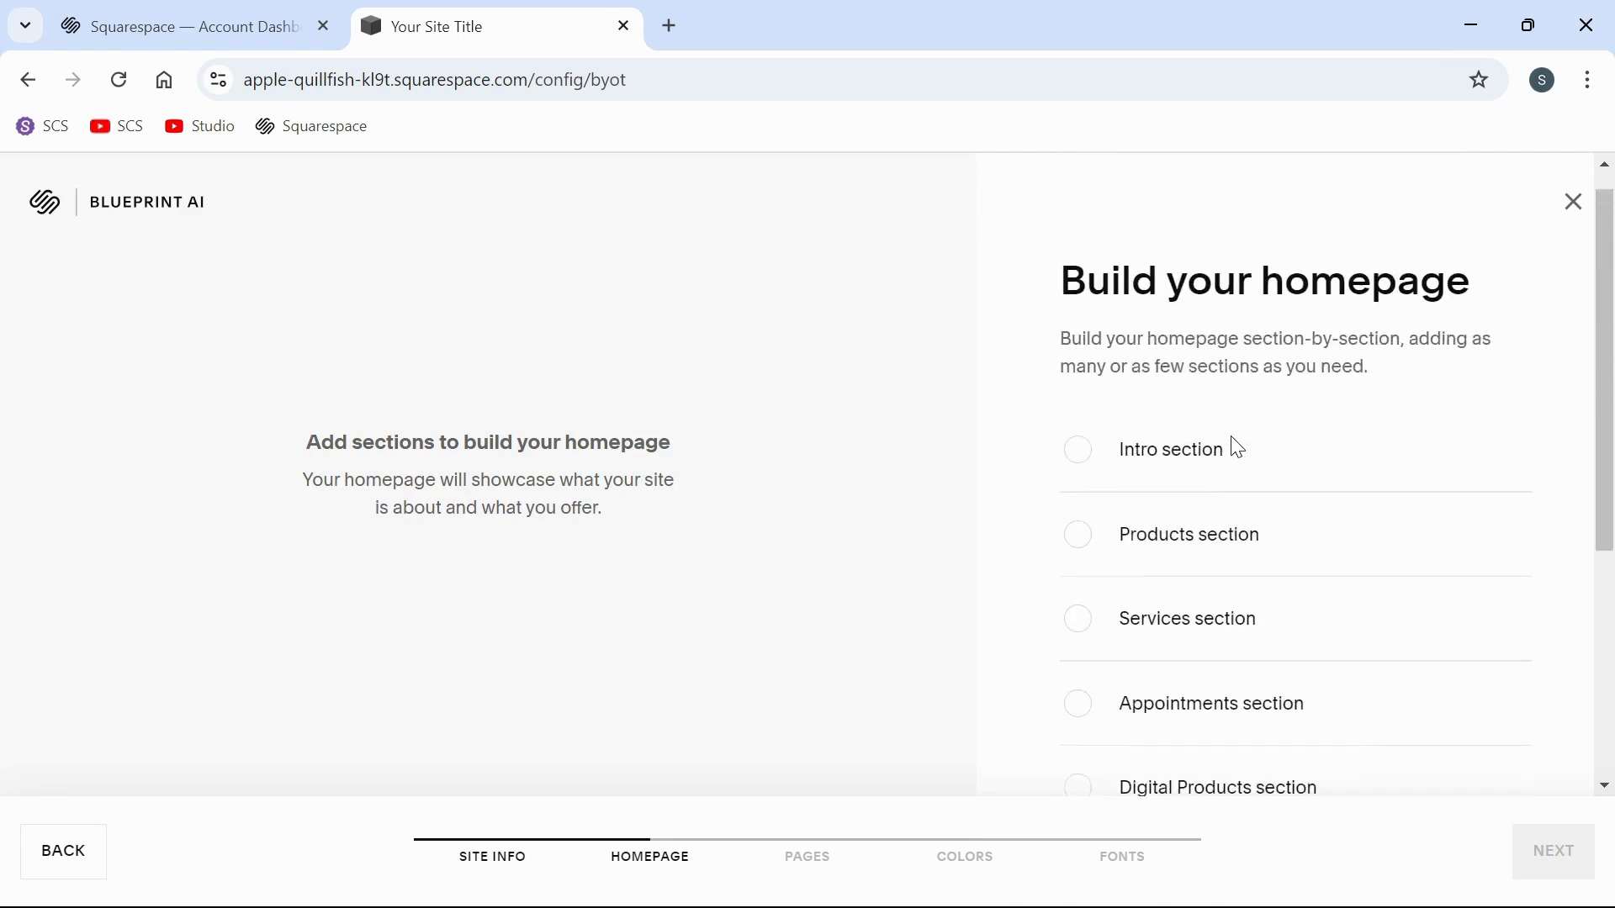
scroll(1238, 447, up, 1)
scroll(1237, 448, down, 1)
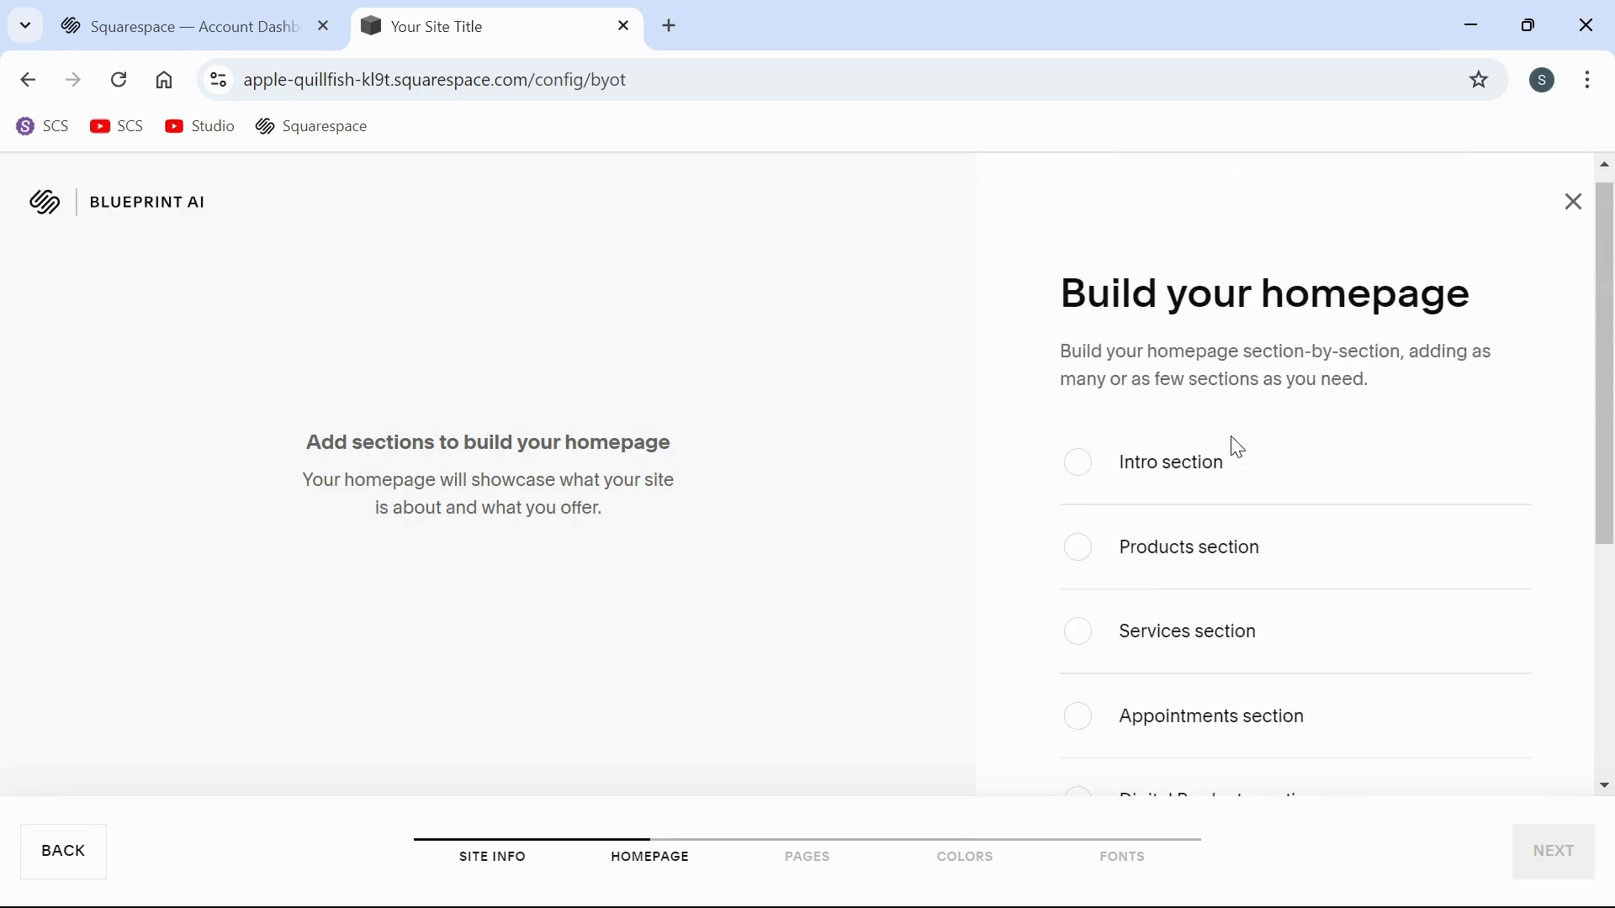
- Add the Intro and About sections to the homepage and continue to the page selection
scroll(1198, 683, down, 3)
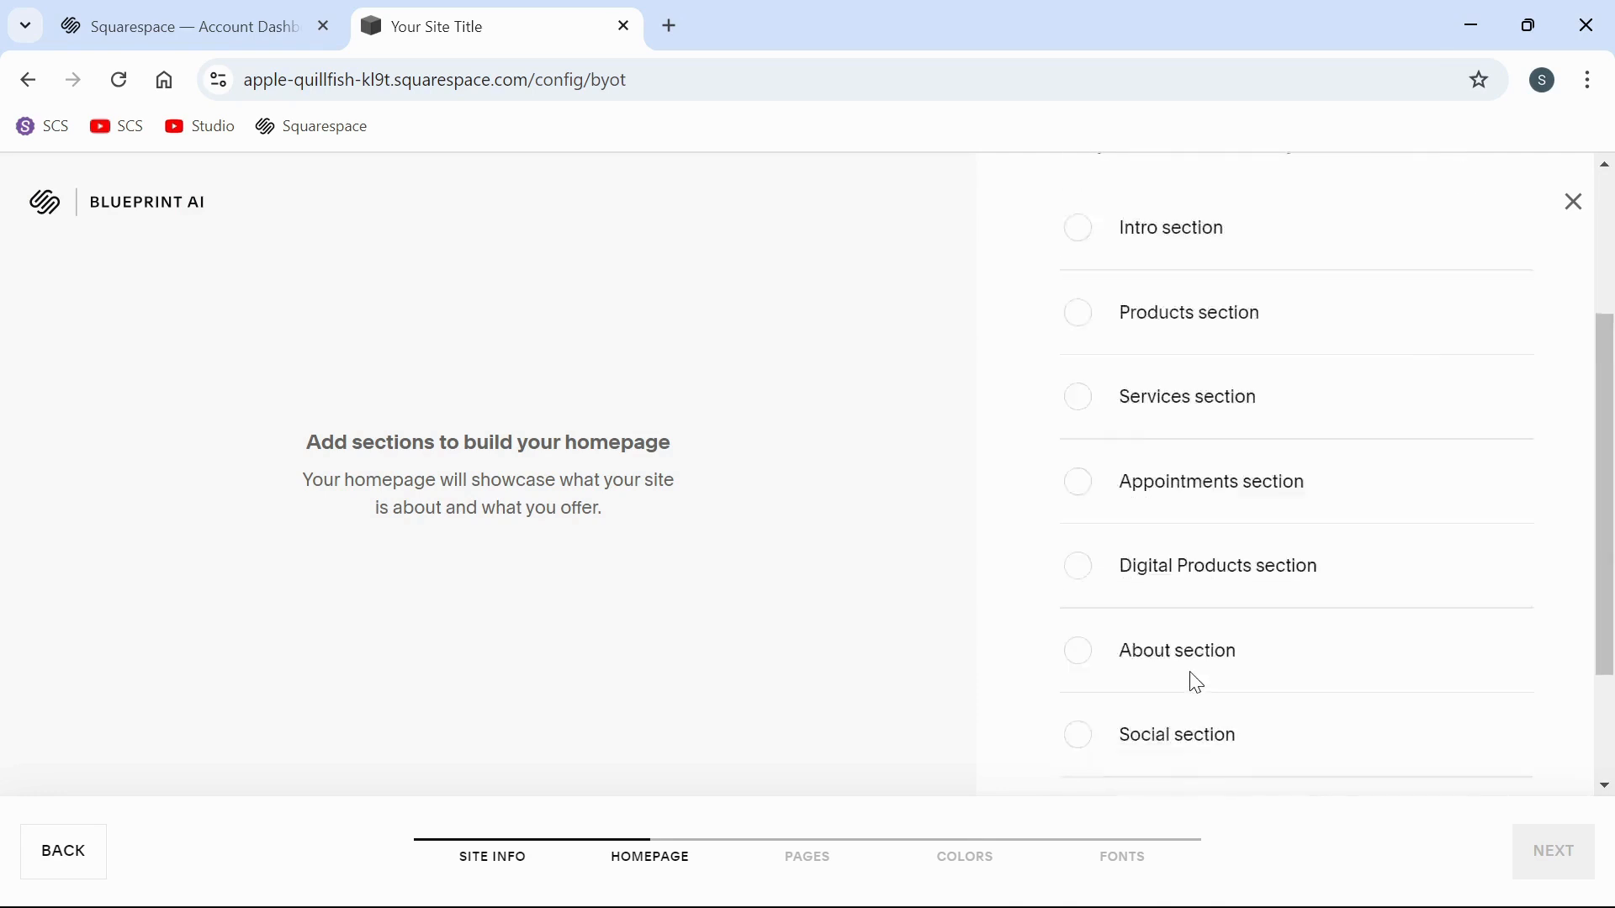
scroll(1074, 426, up, 2)
click(1077, 391)
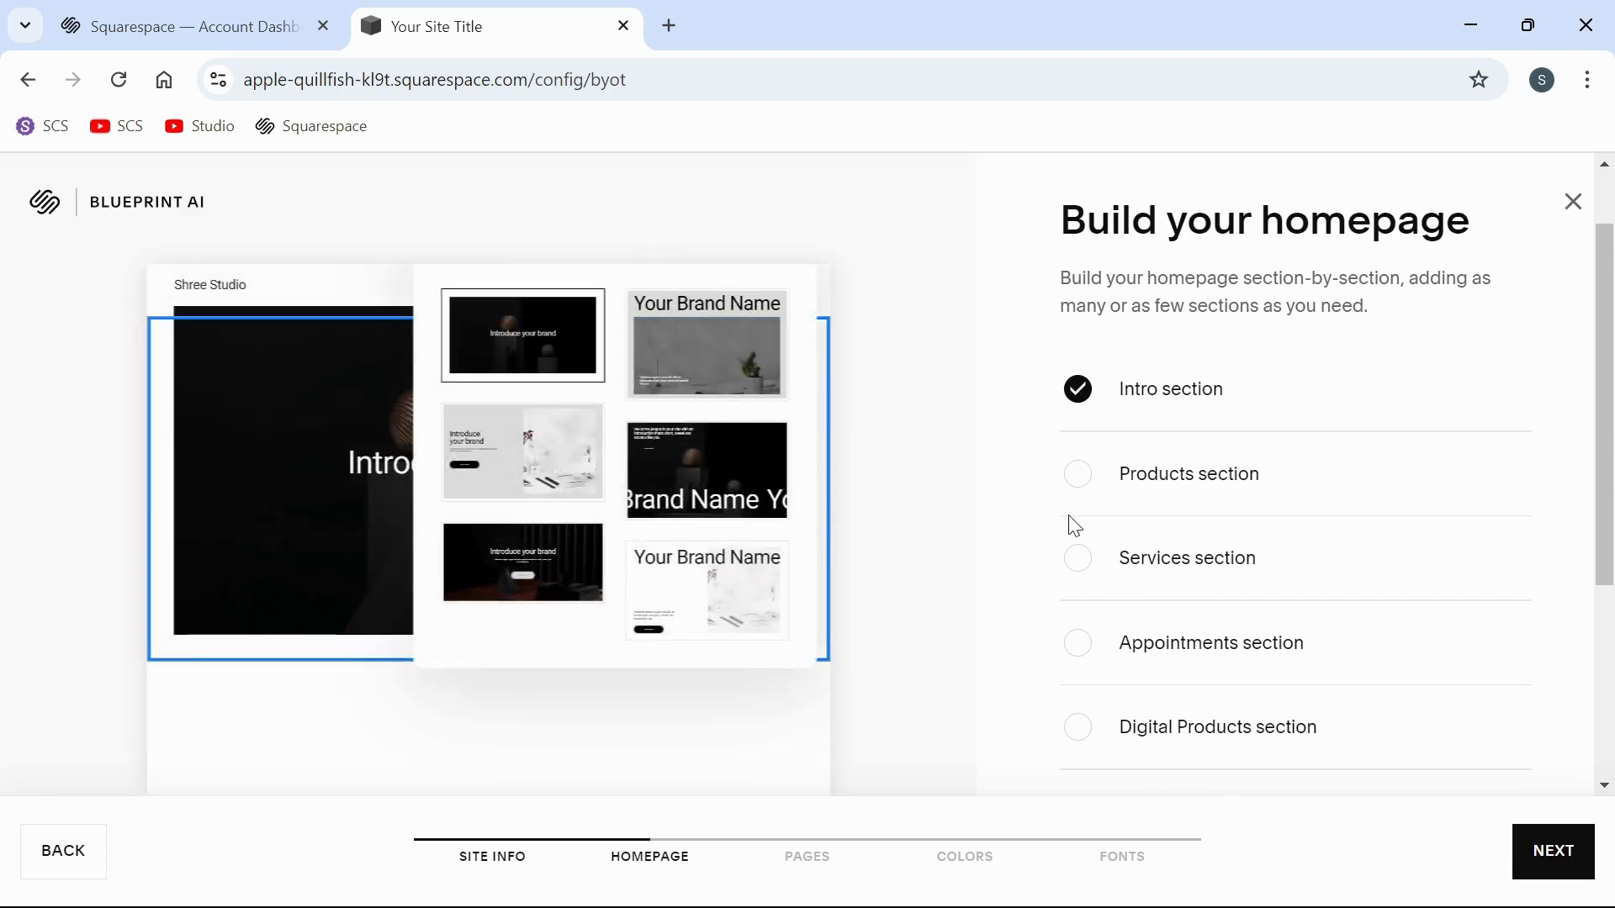
scroll(1259, 437, down, 2)
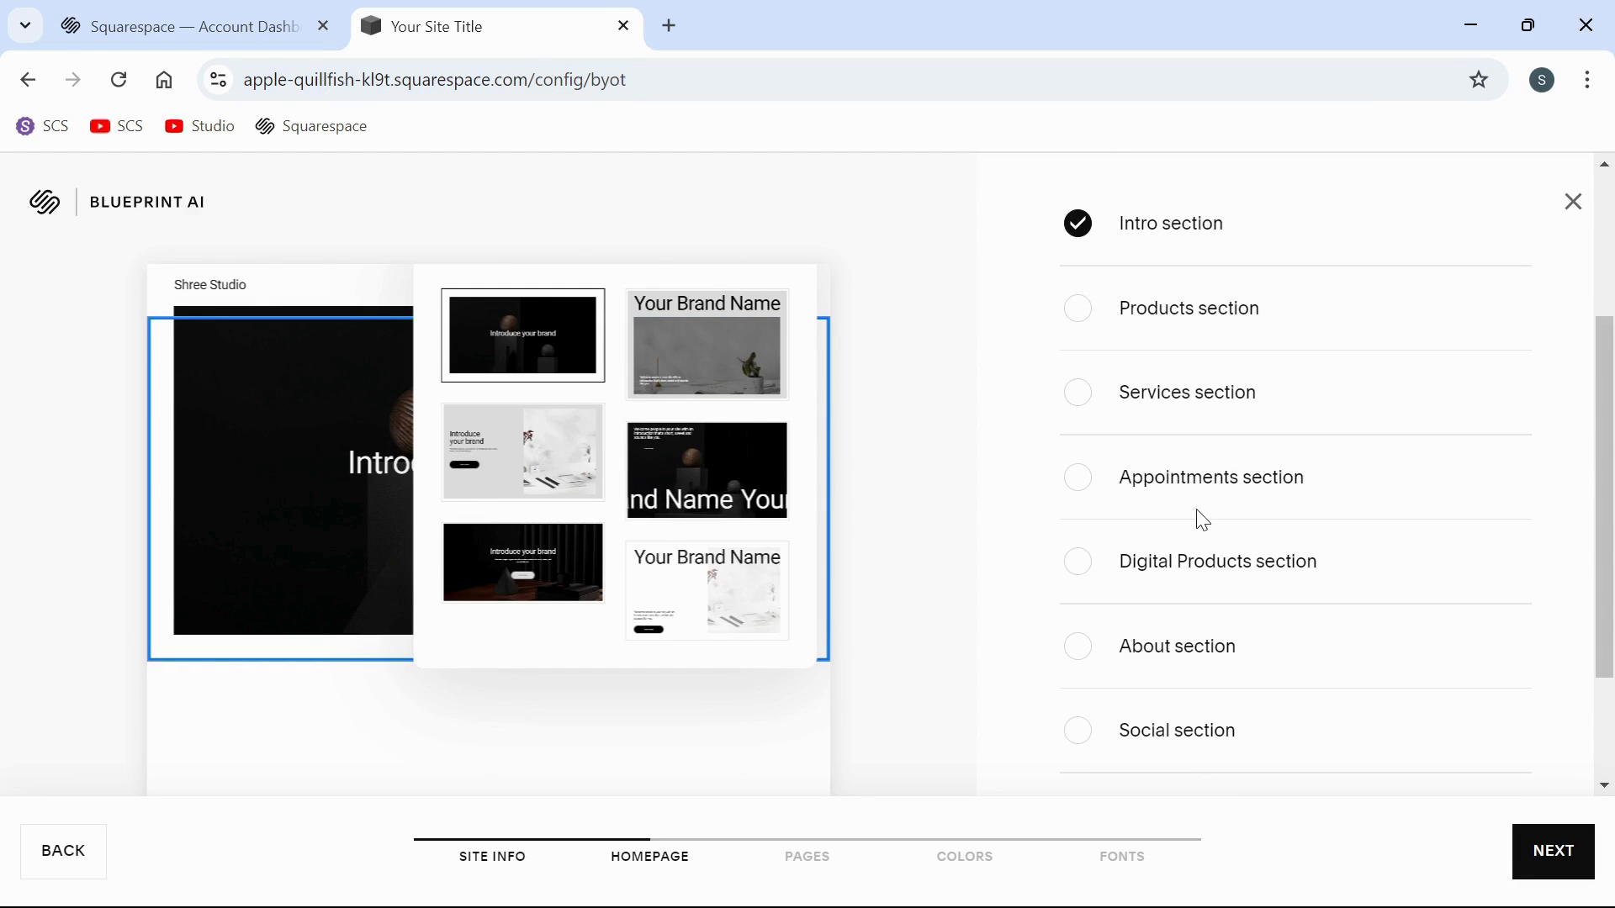
click(1074, 658)
scroll(1149, 520, up, 3)
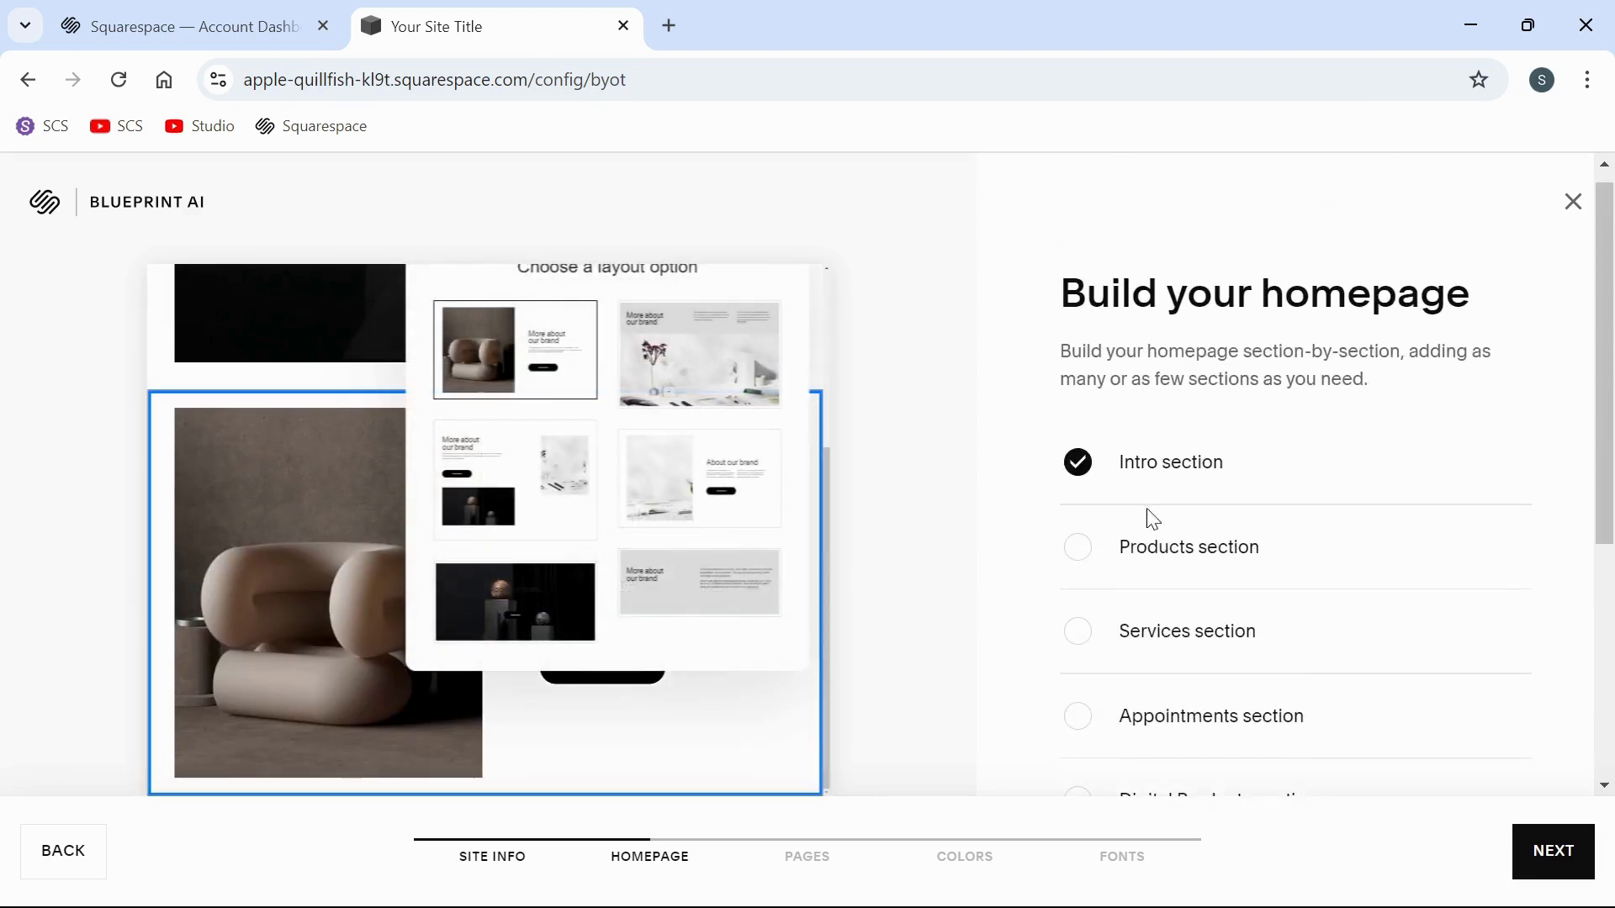
scroll(1168, 749, down, 3)
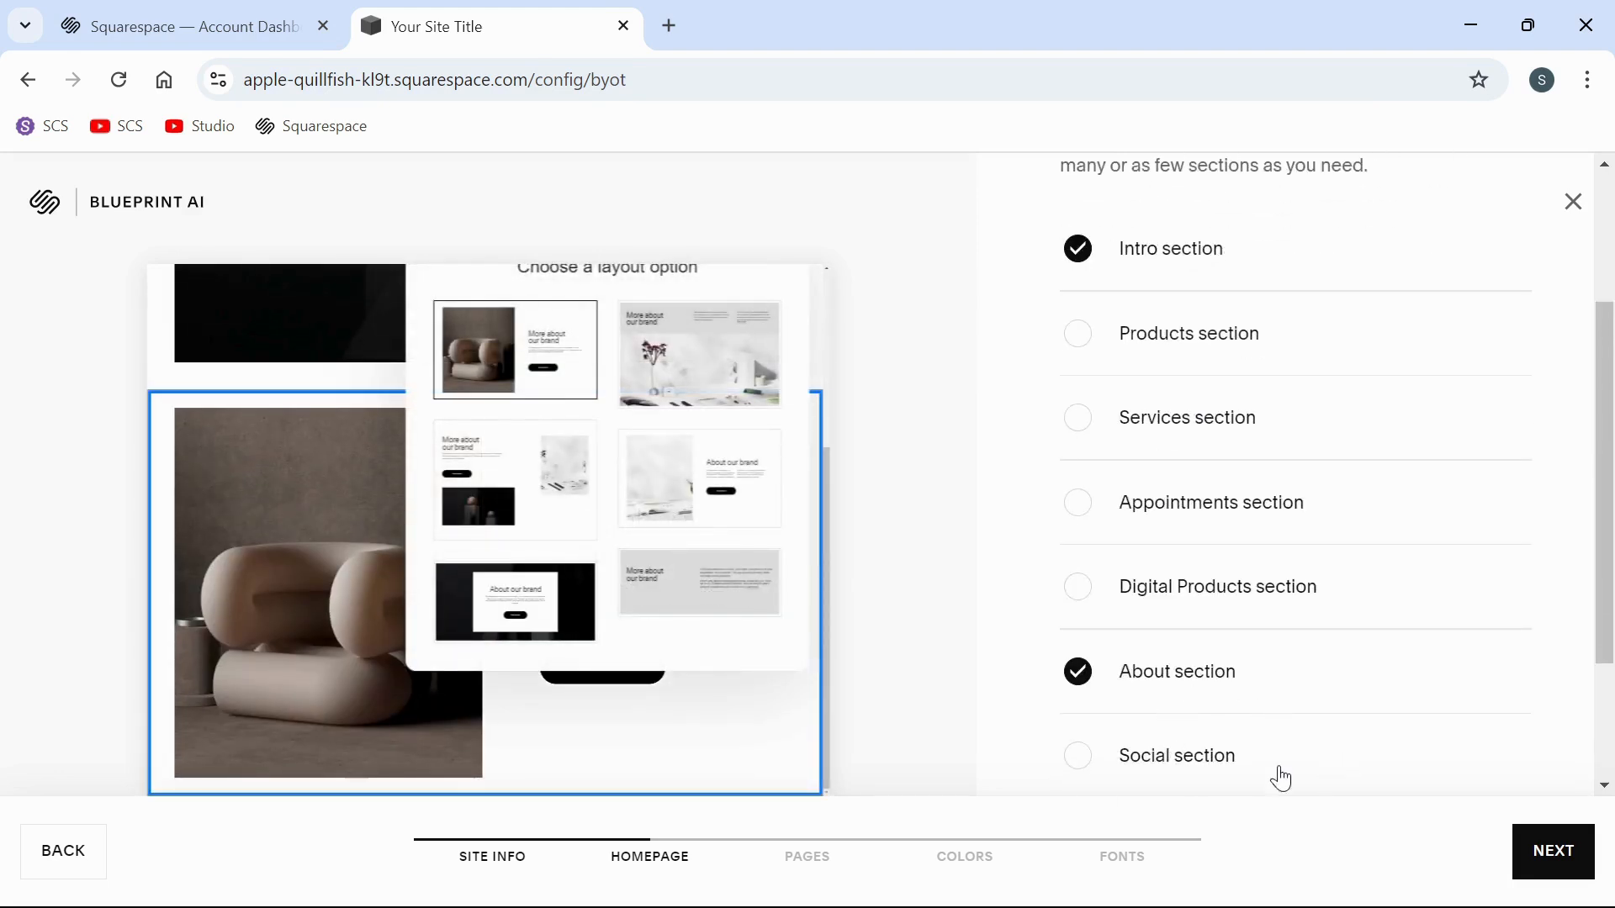
scroll(1223, 778, down, 2)
click(1536, 858)
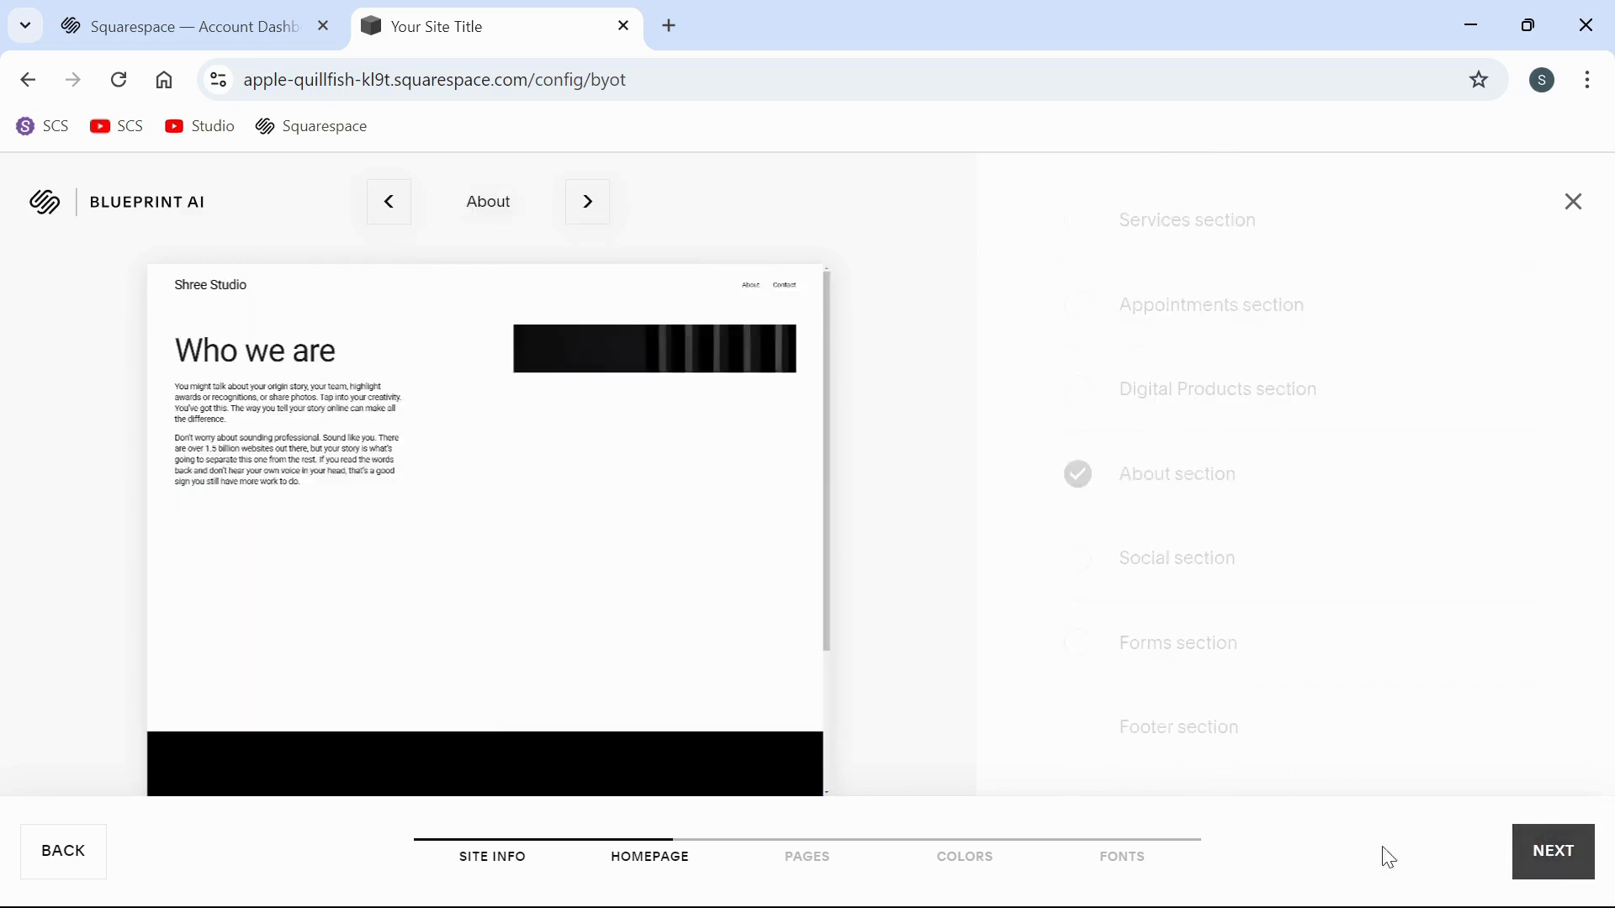
- Add a Services page alongside the preselected About and Contact pages, and continue to the color palettes
scroll(1233, 563, down, 2)
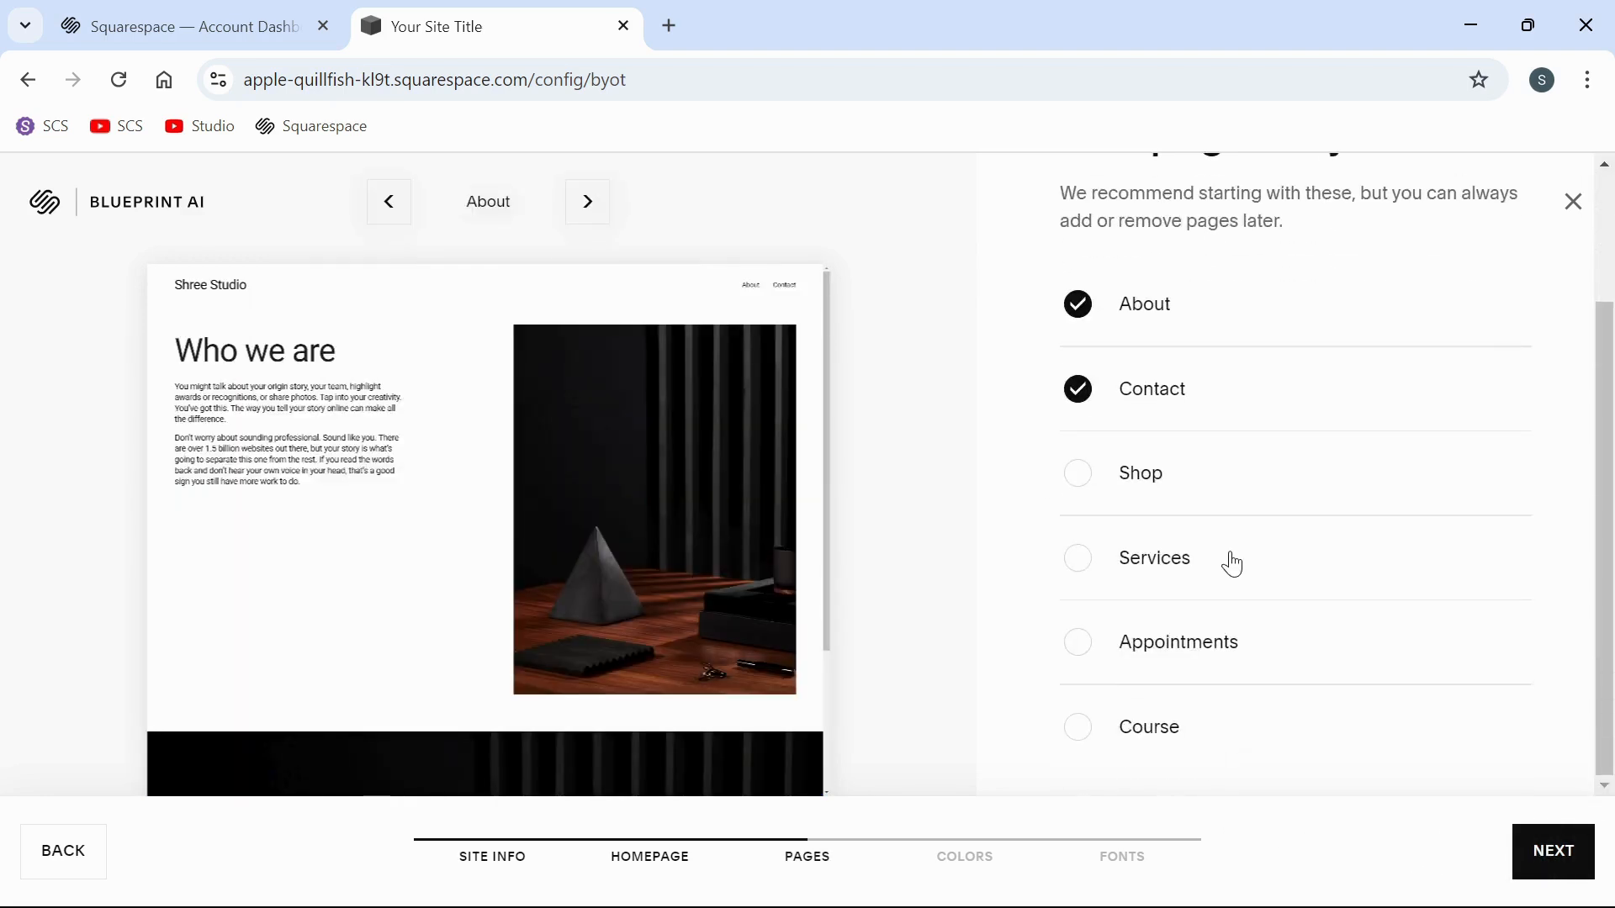
scroll(1233, 564, up, 2)
scroll(1233, 564, down, 2)
scroll(1286, 562, up, 2)
scroll(1300, 552, down, 2)
click(1087, 576)
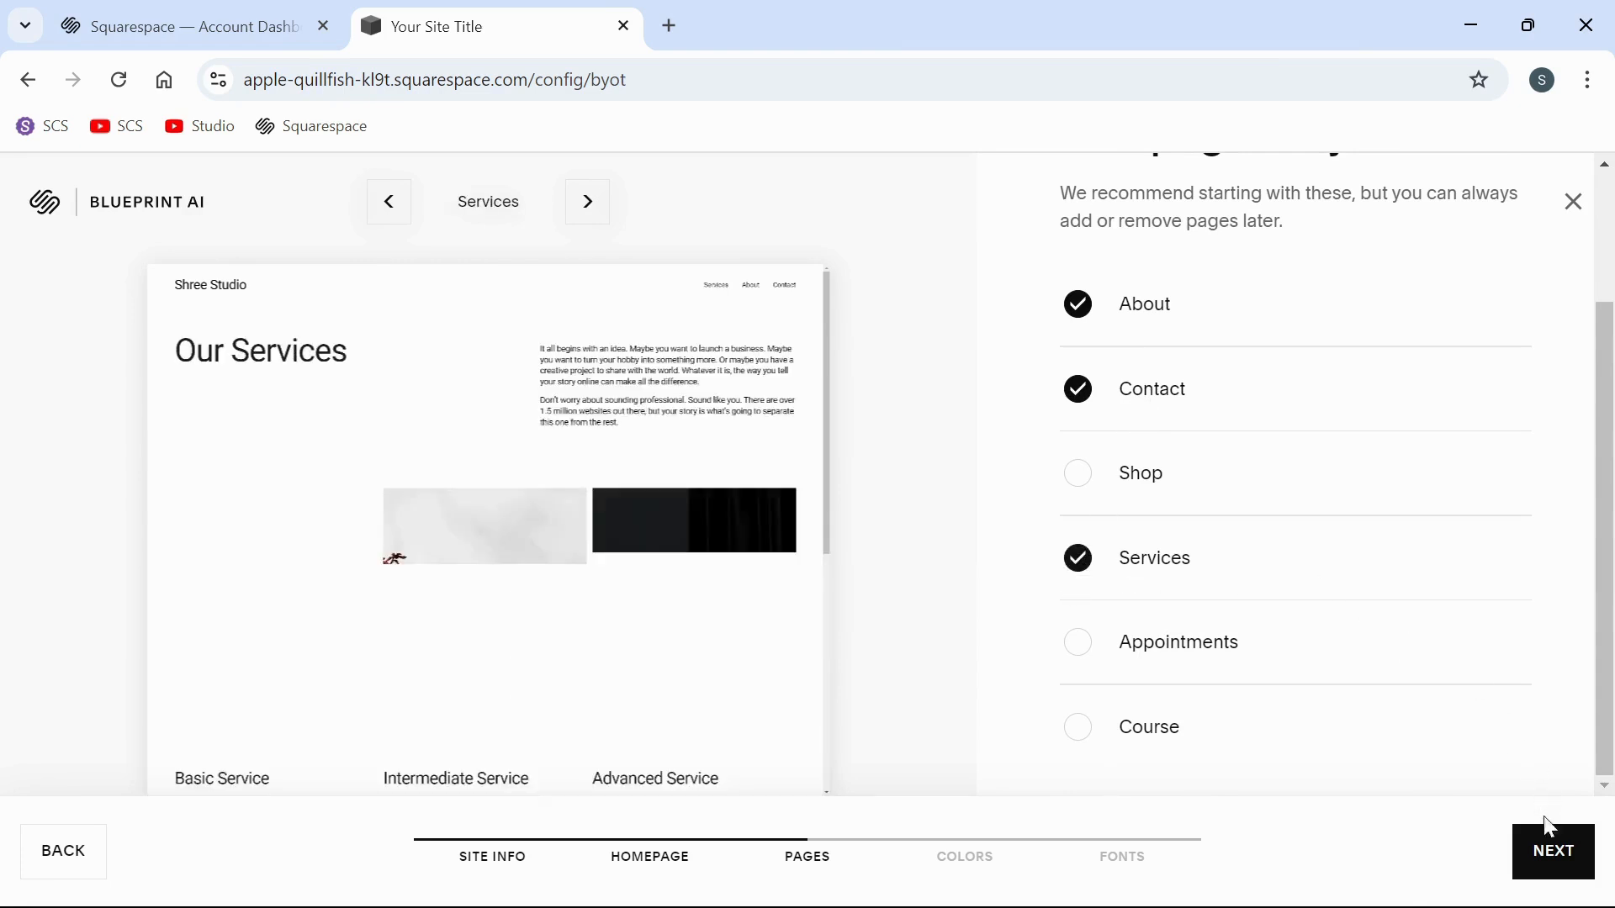
click(1548, 848)
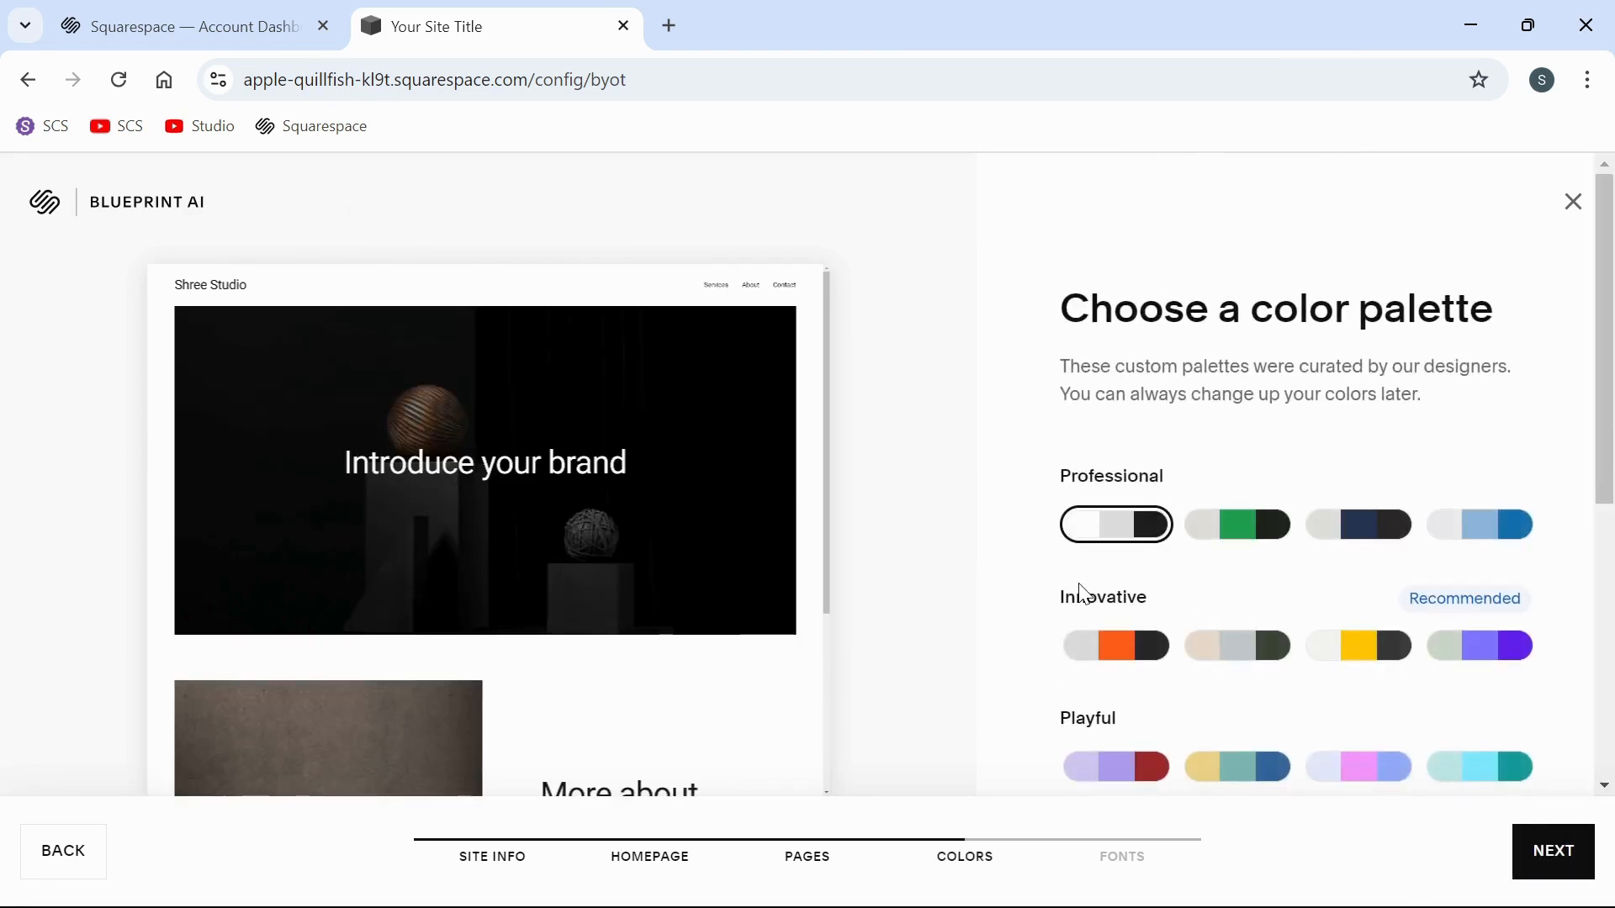
- Review the color palettes for all brand personalities, keep the preselected white, grey and black Professional palette, and continue to the font pairings
scroll(1082, 592, down, 3)
scroll(1082, 593, up, 4)
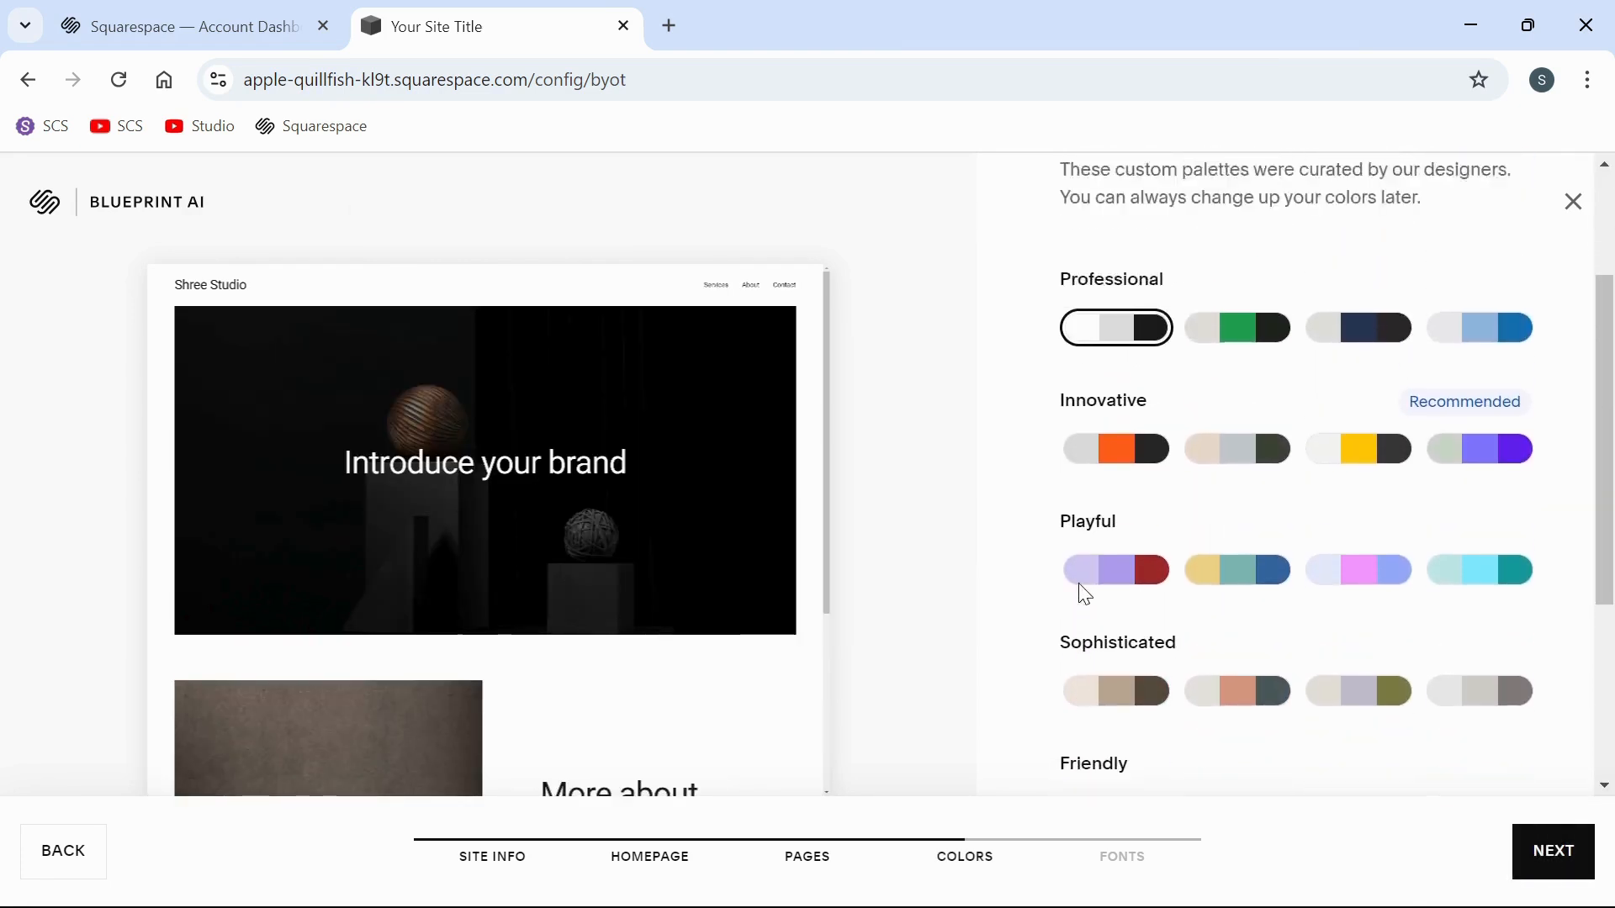
scroll(1071, 434, down, 5)
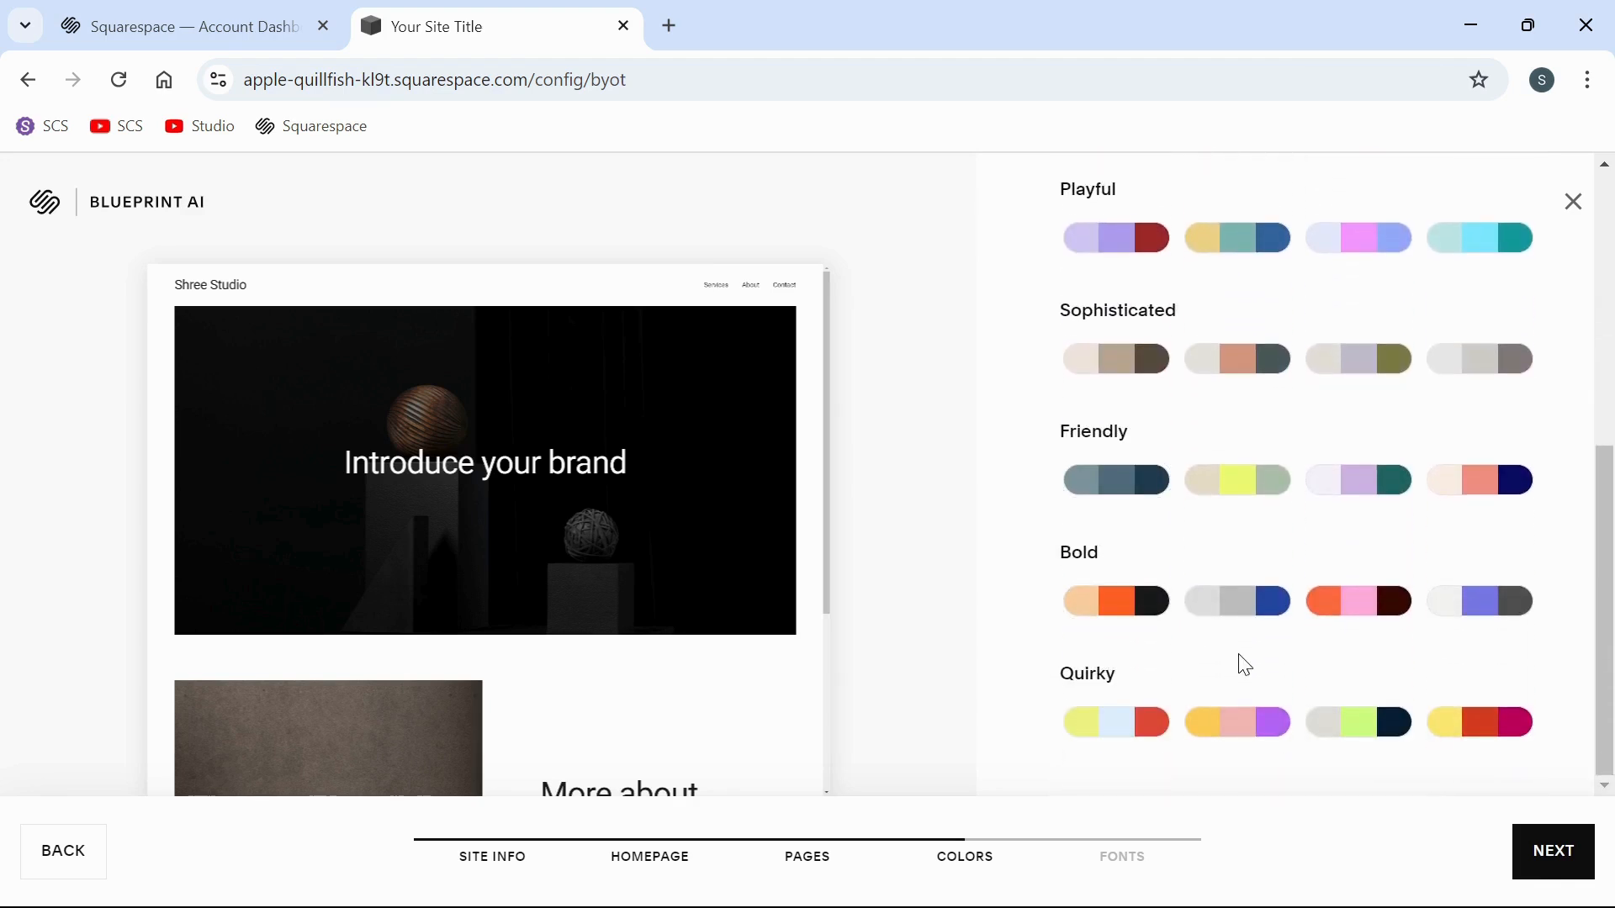
scroll(1245, 665, up, 5)
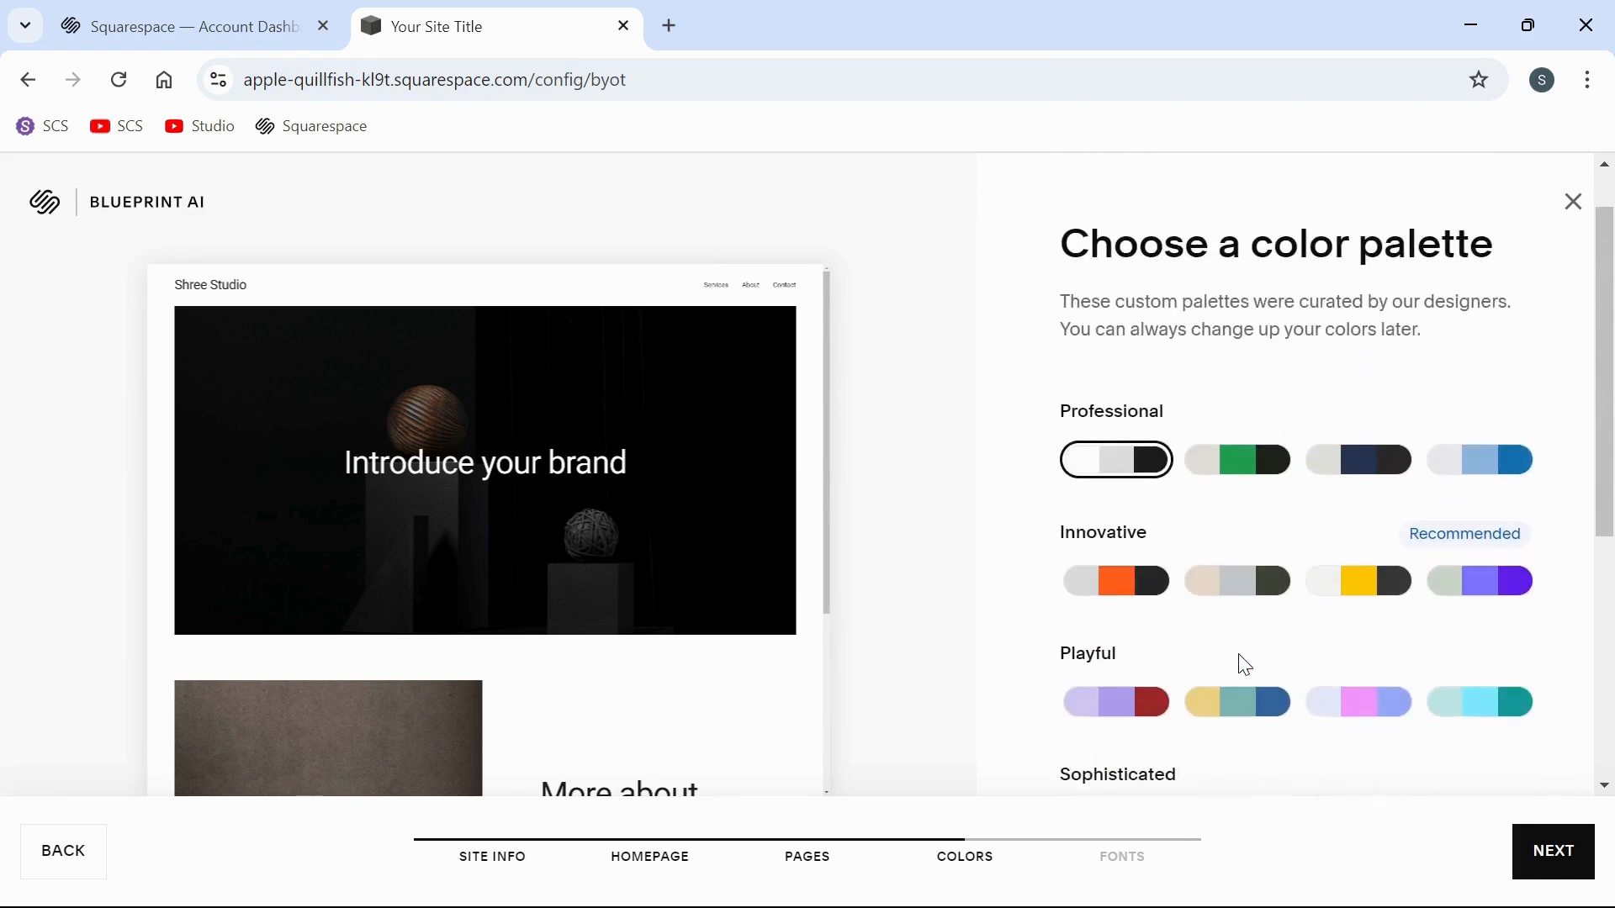
scroll(1245, 665, down, 3)
scroll(1245, 665, down, 3)
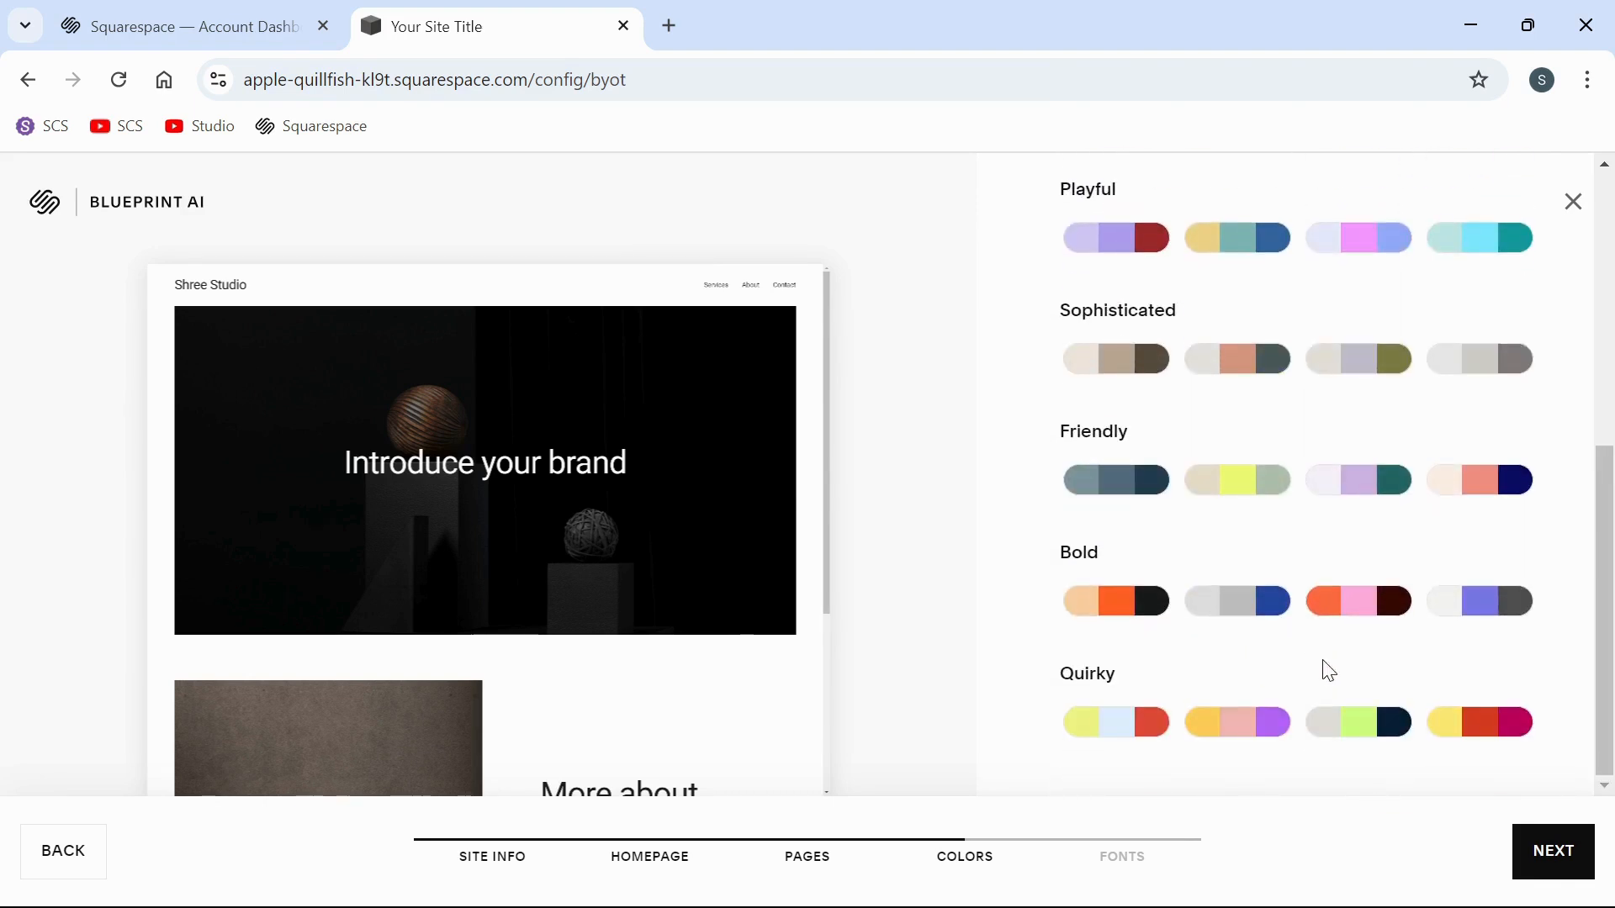
scroll(1329, 671, up, 4)
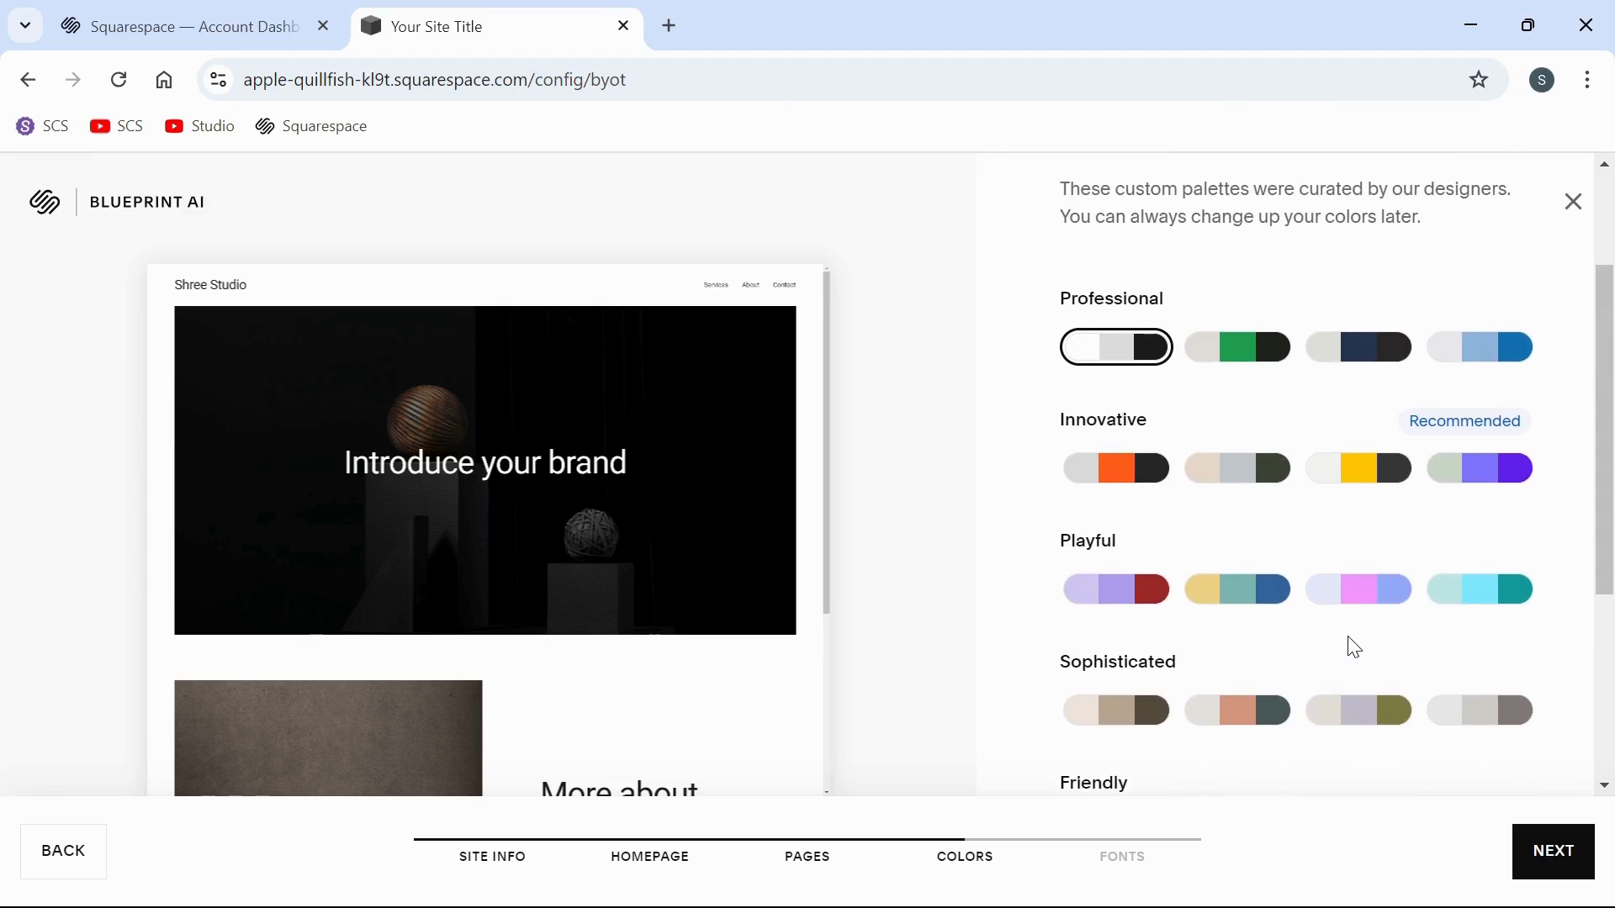
scroll(1352, 648, up, 1)
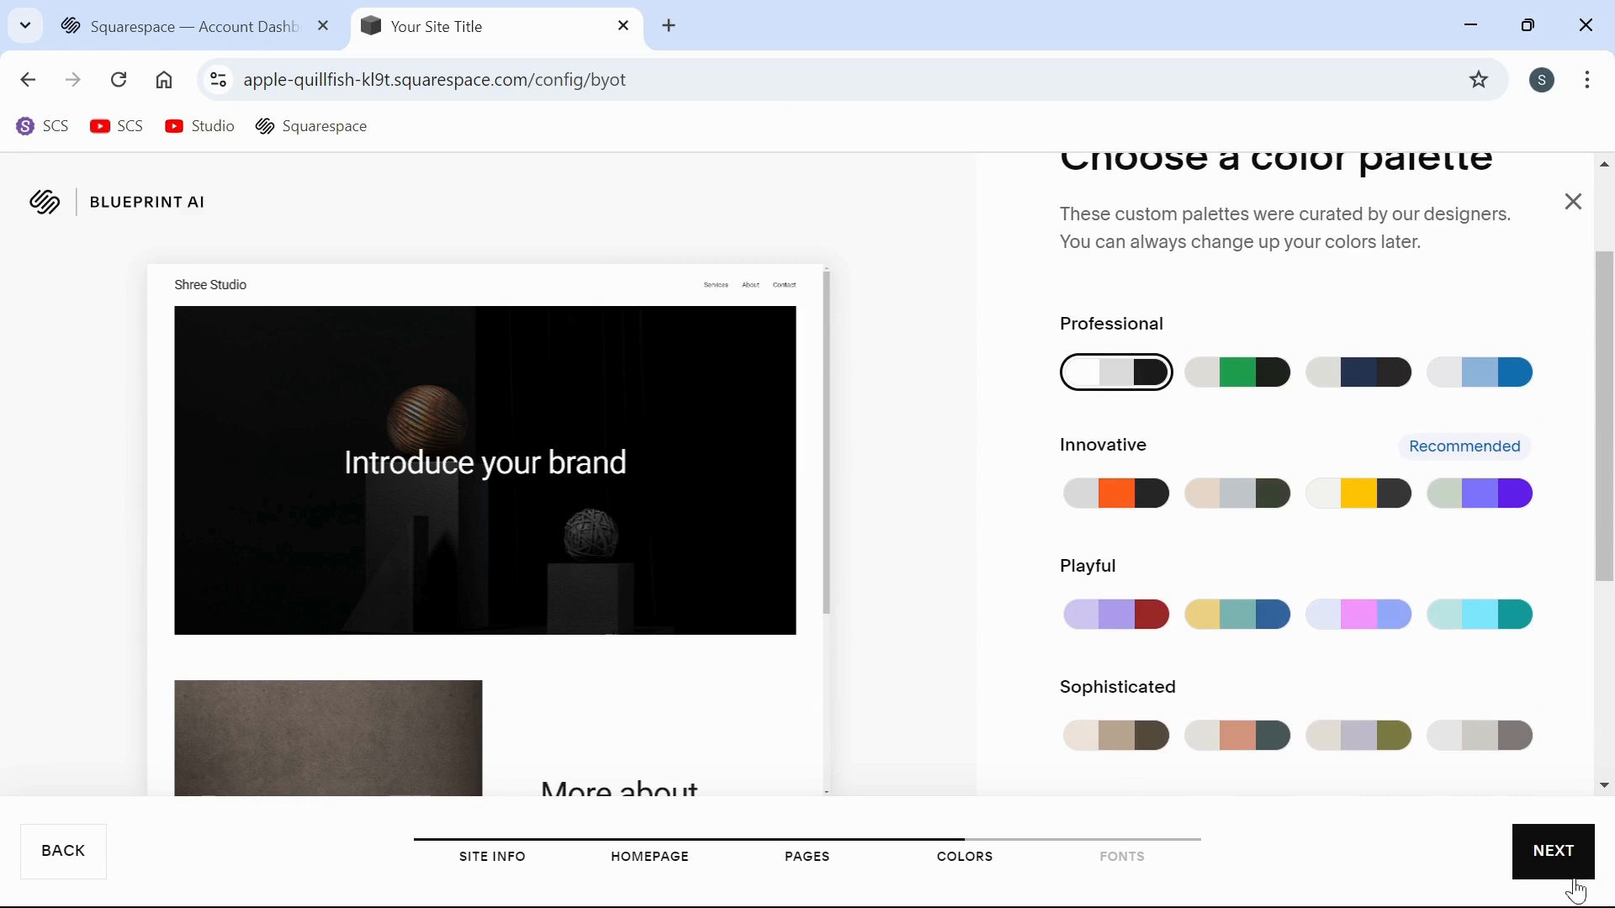
click(1574, 880)
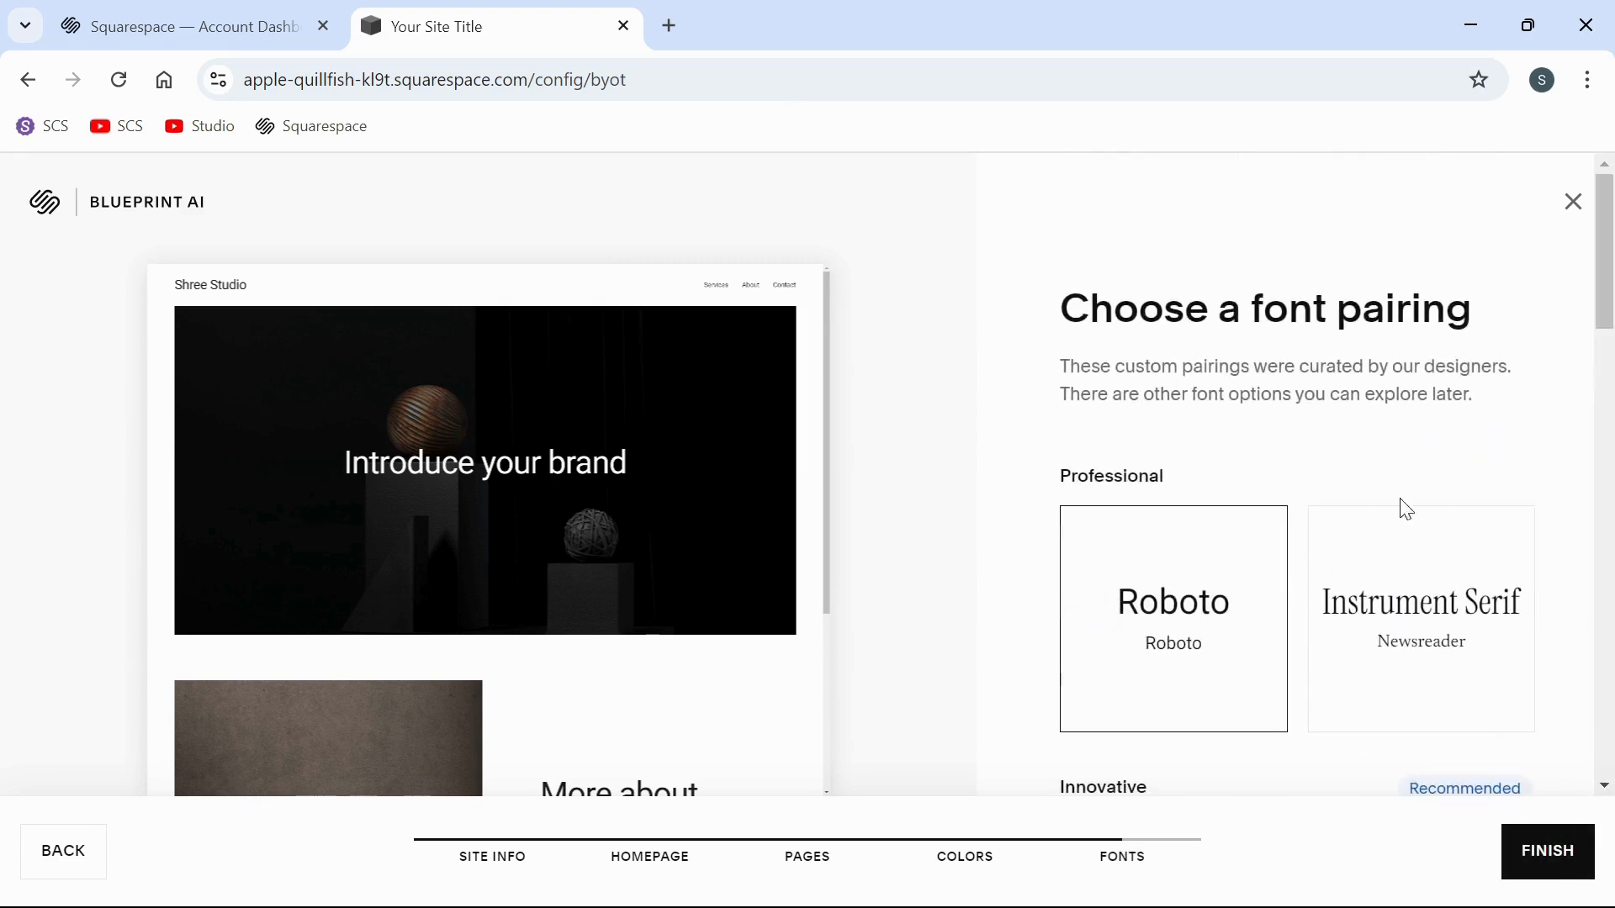
- Review the suggested font pairings, keep the preselected Professional Roboto pairing, and finish the Blueprint AI site setup
scroll(1429, 505, down, 6)
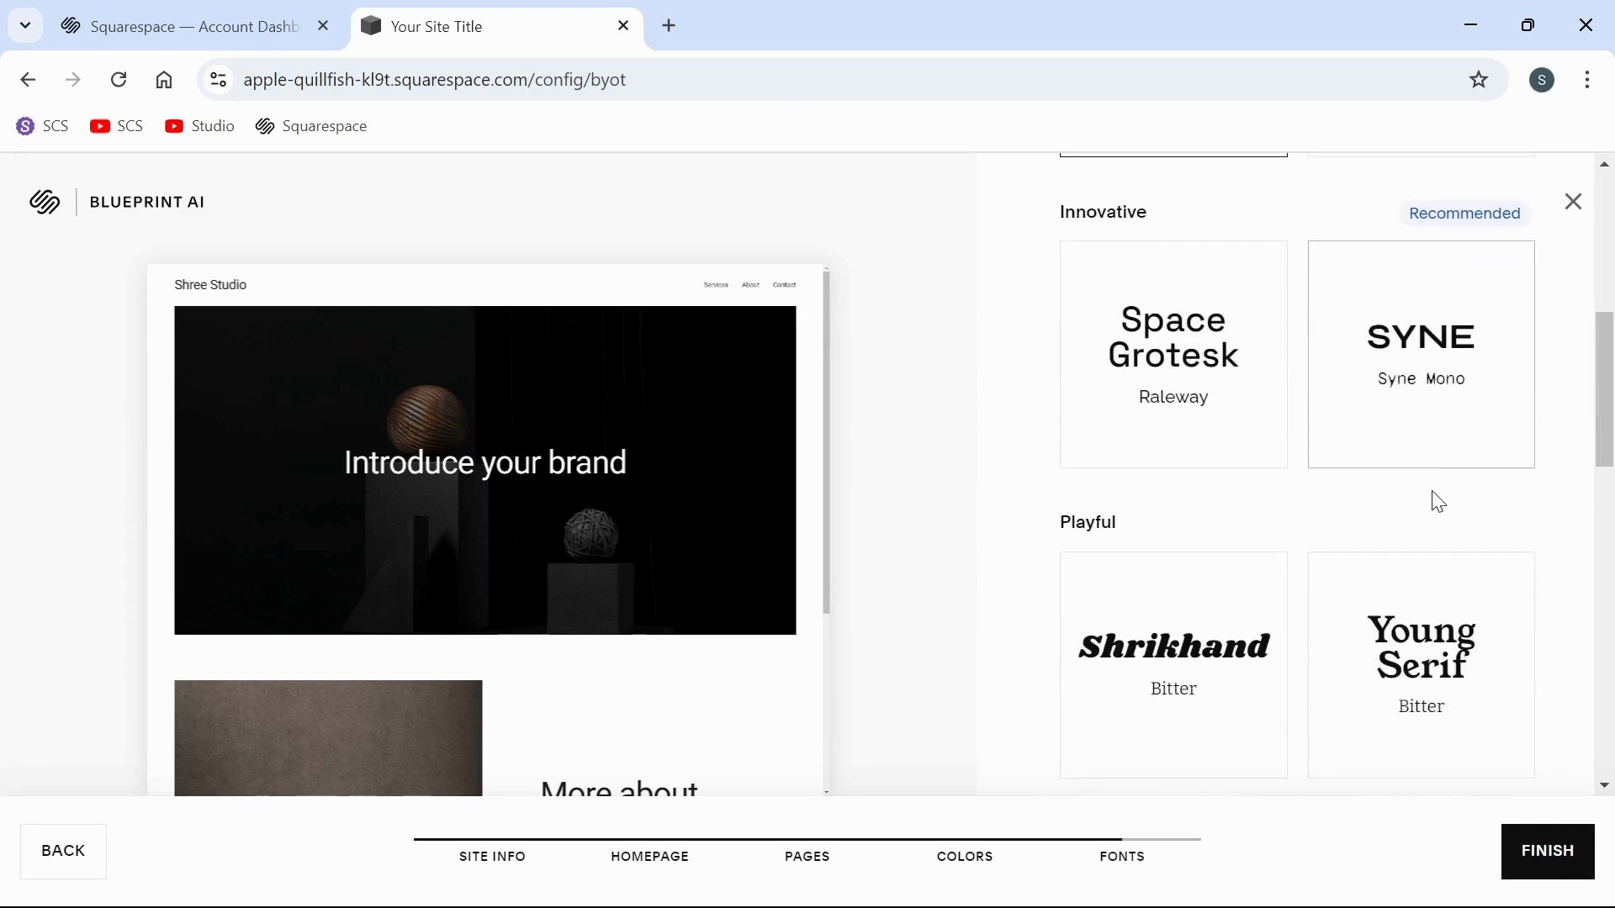
scroll(1237, 528, up, 4)
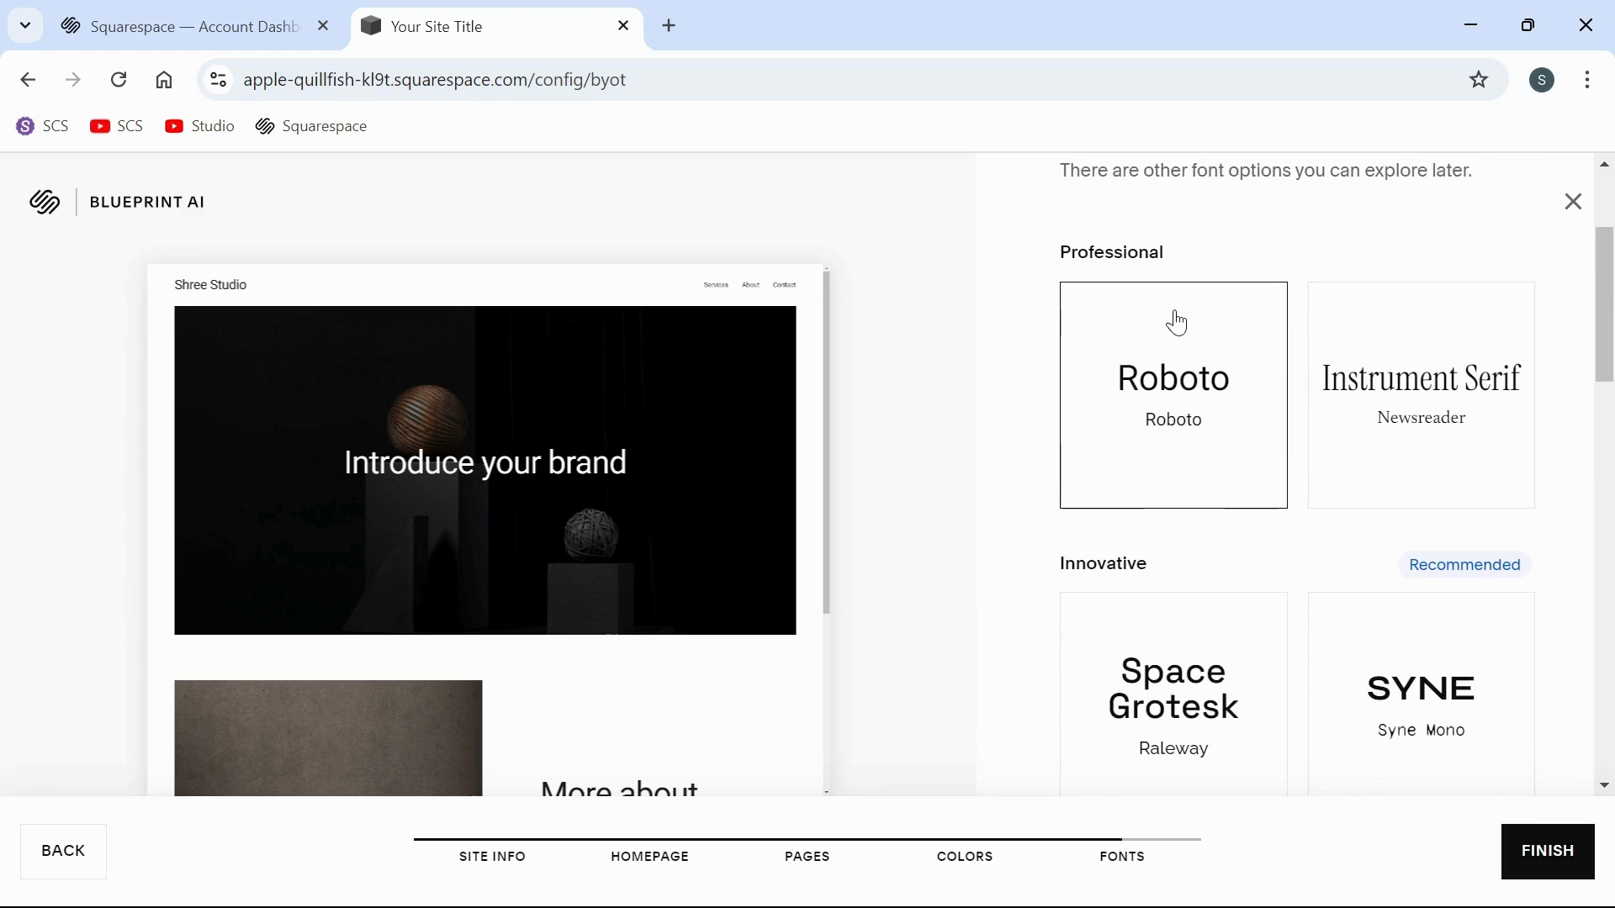
scroll(1321, 558, down, 2)
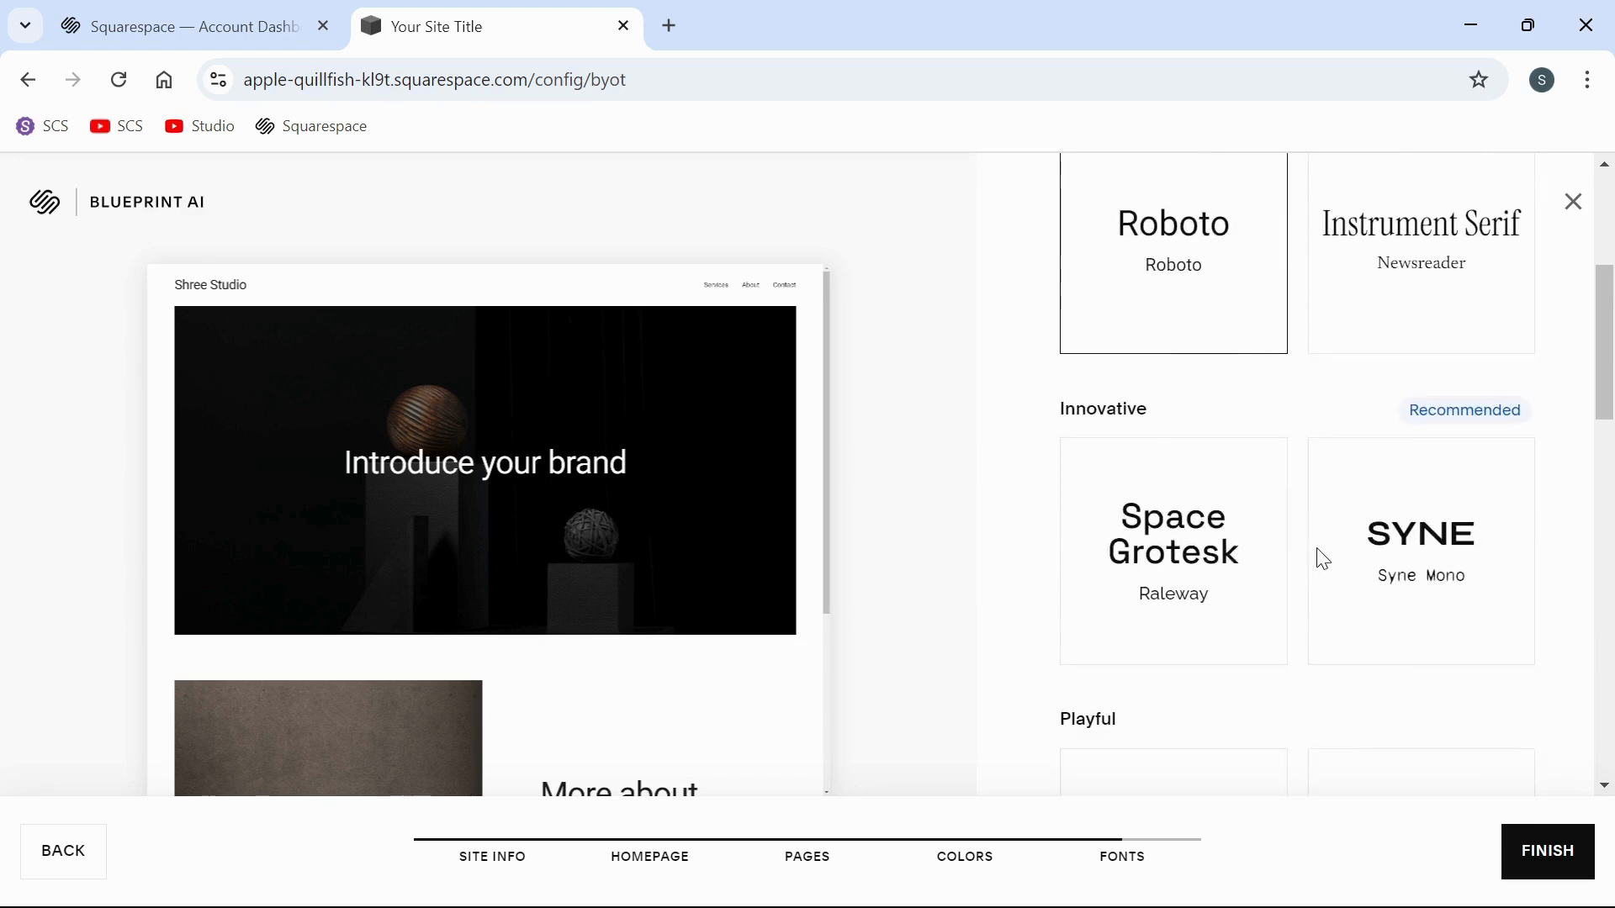
click(1545, 875)
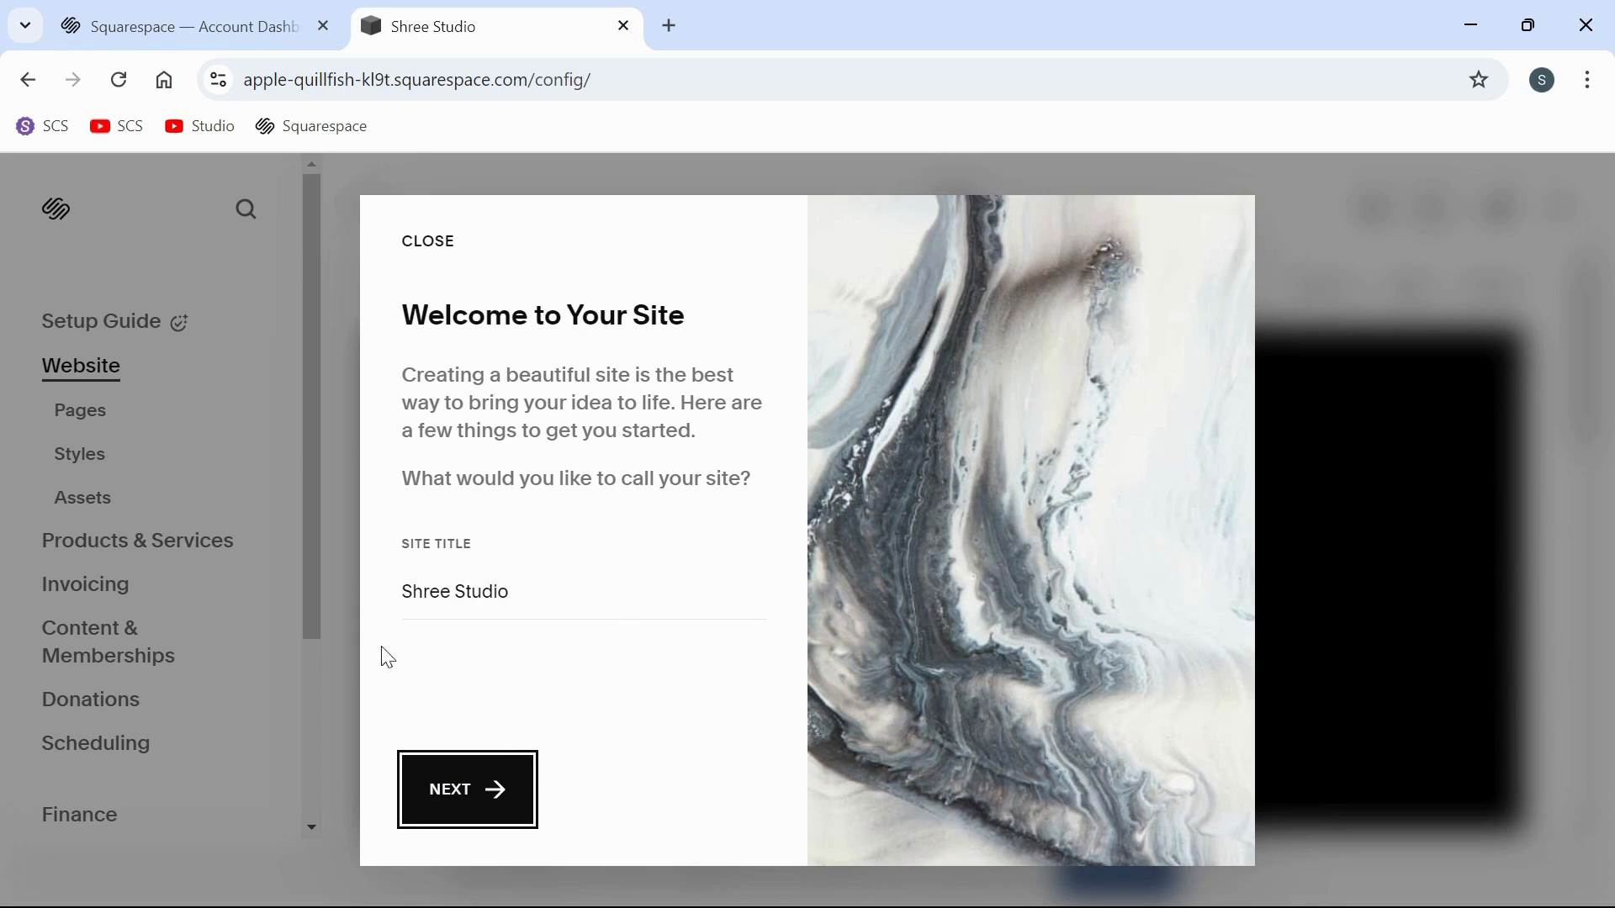
- Keep Shree Studio as the site title and go through the welcome introduction until the site dashboard opens
click(529, 603)
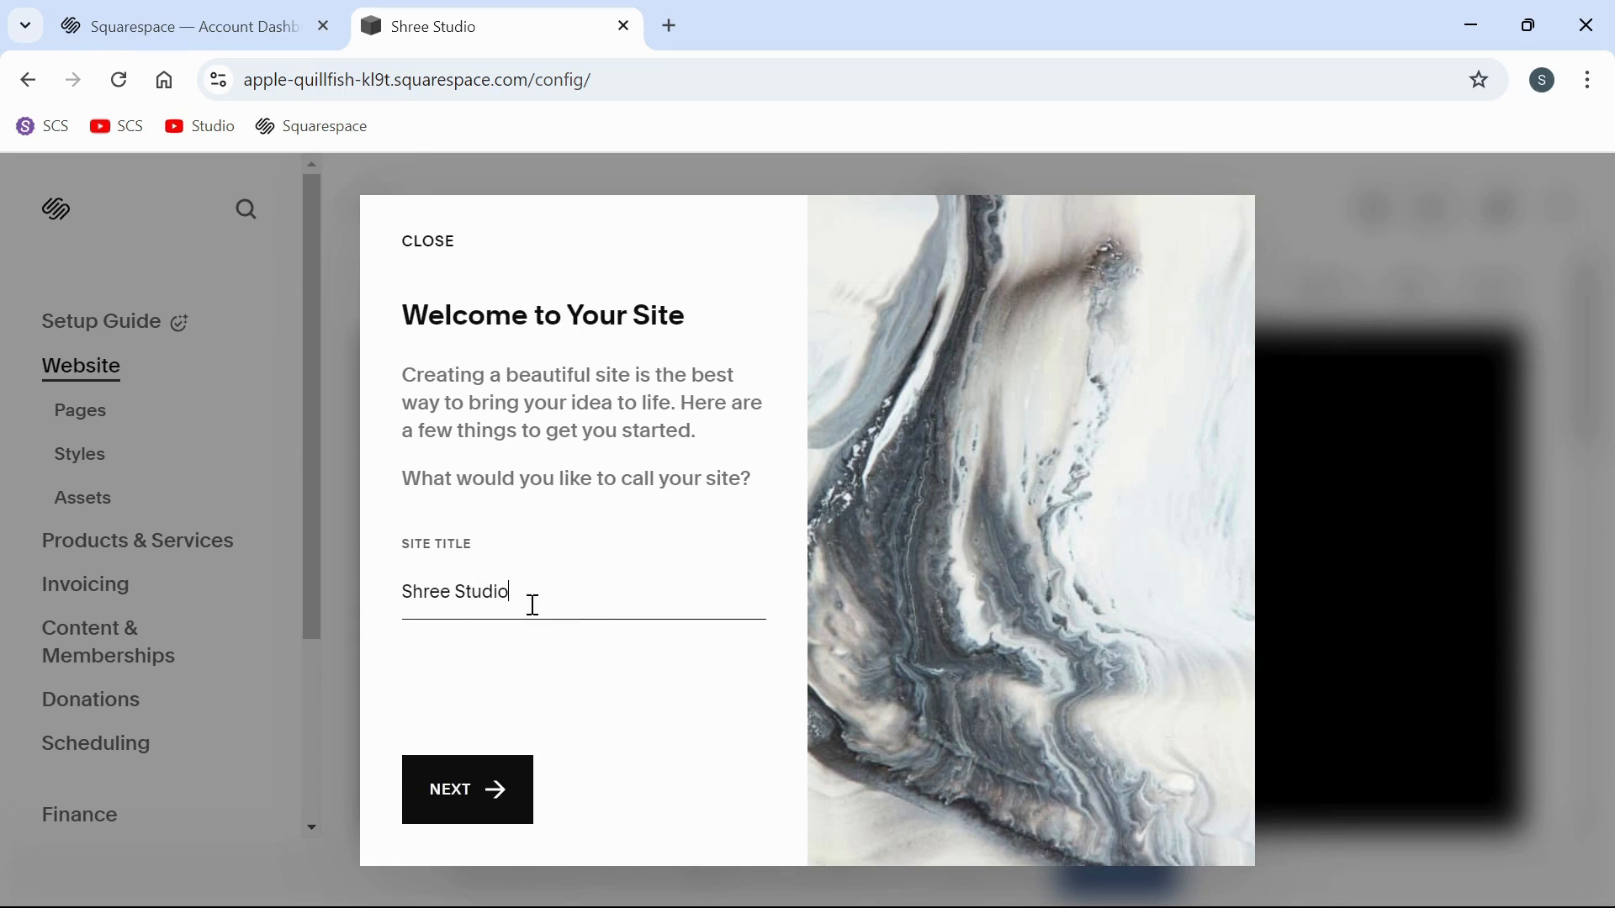
double_click(533, 606)
triple_click(468, 592)
click(559, 579)
click(494, 793)
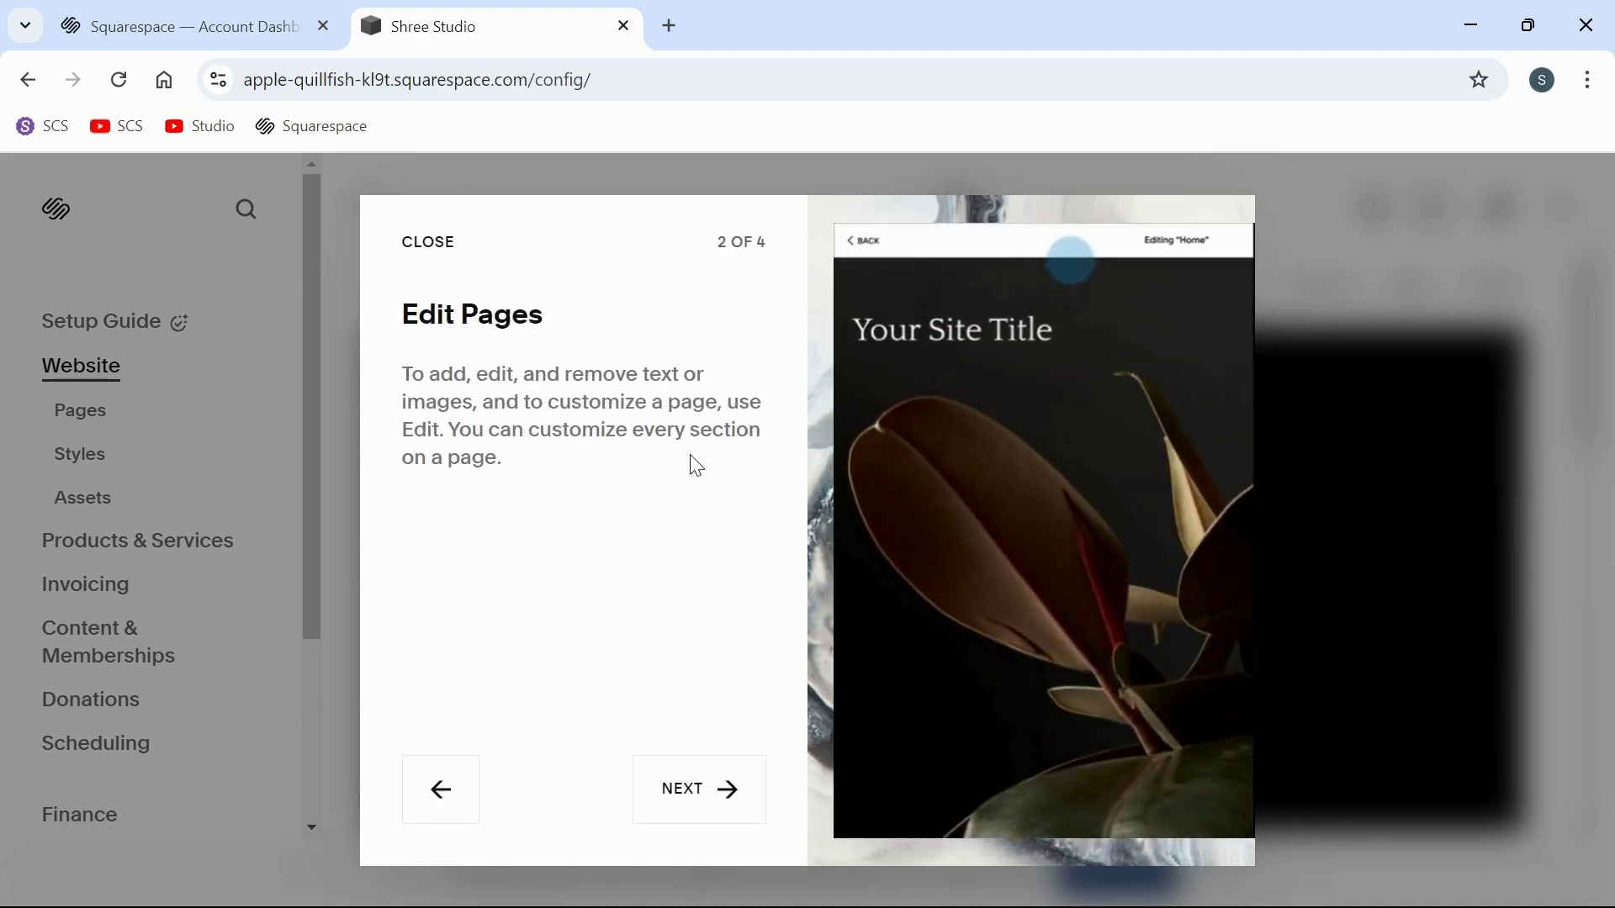
click(669, 801)
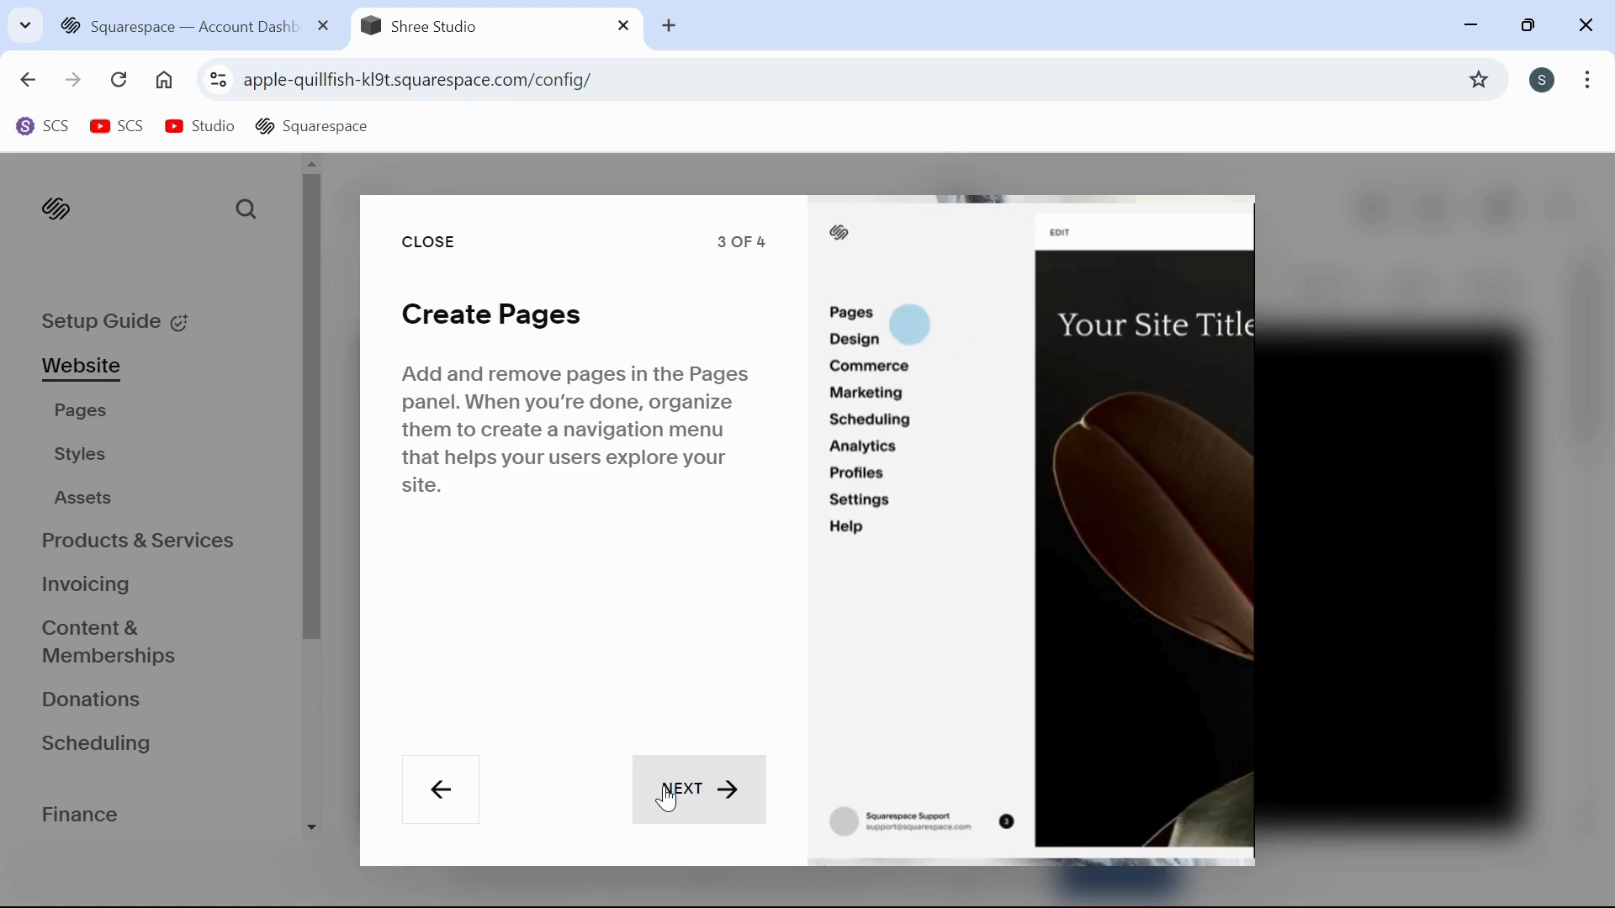
click(670, 802)
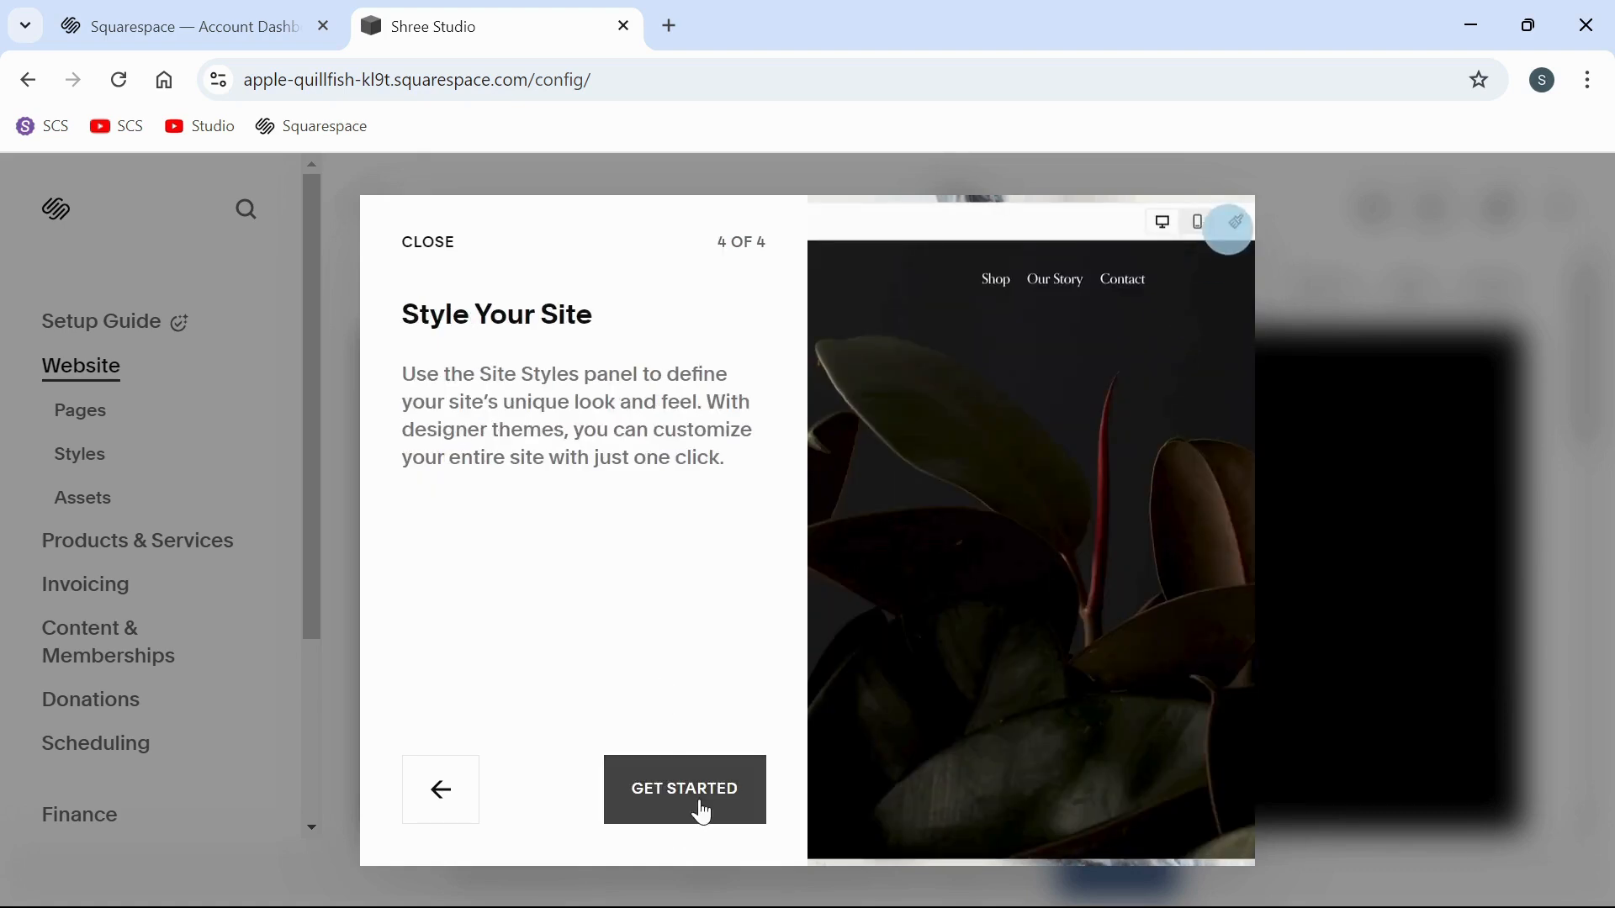
click(699, 806)
- Look through the generated homepage in the desktop preview, from the header and intro banner to the brand section
scroll(1038, 526, down, 10)
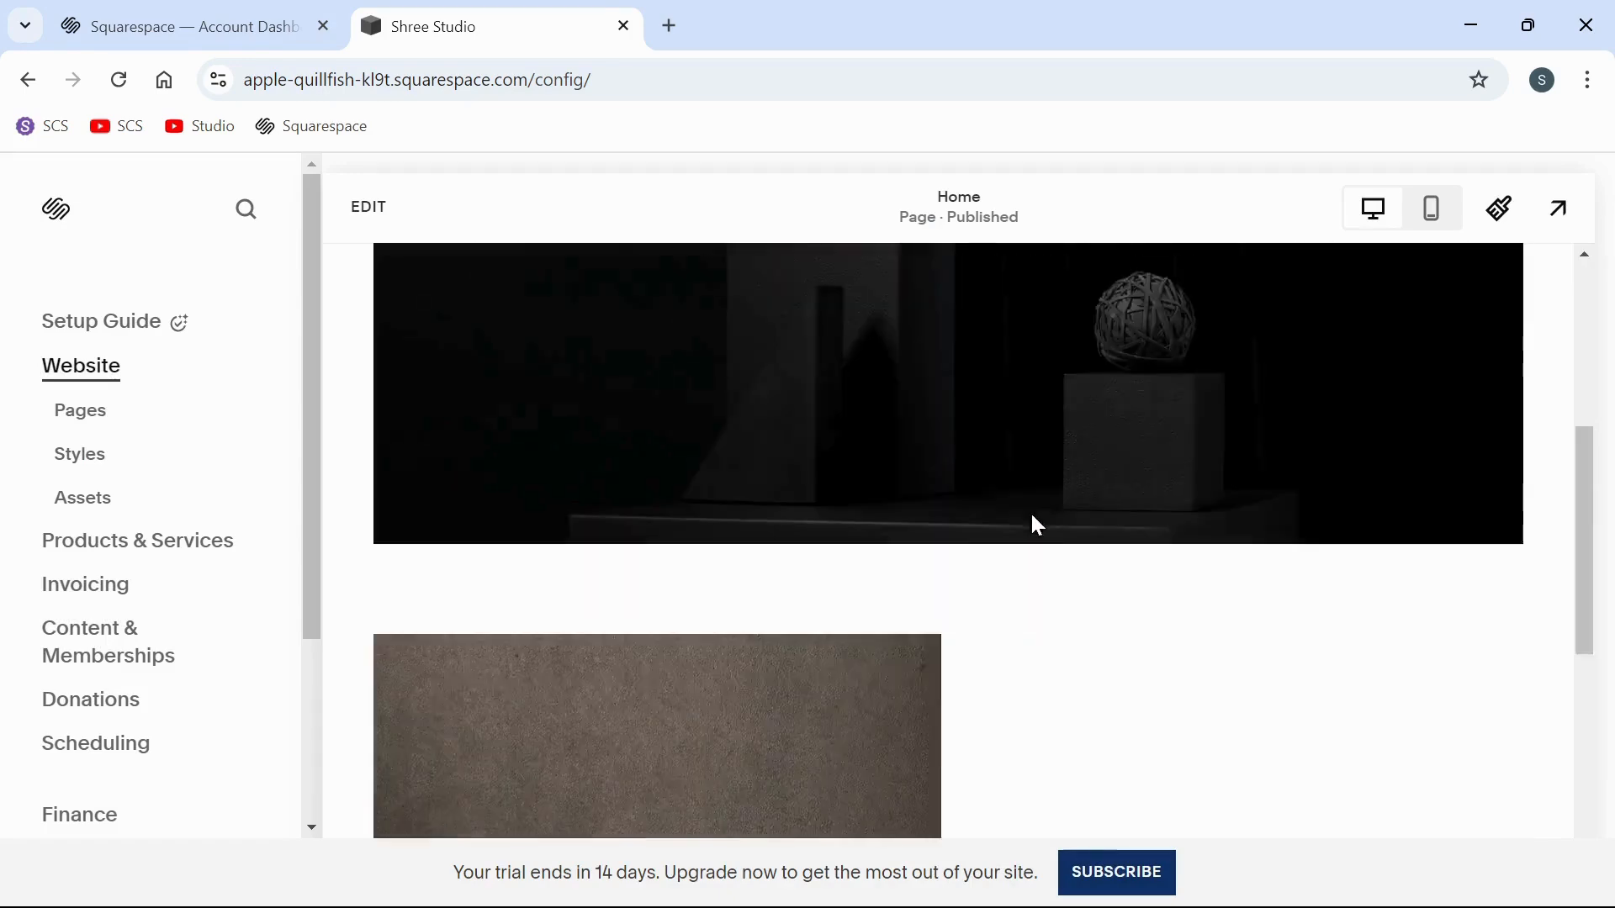
scroll(1038, 526, up, 10)
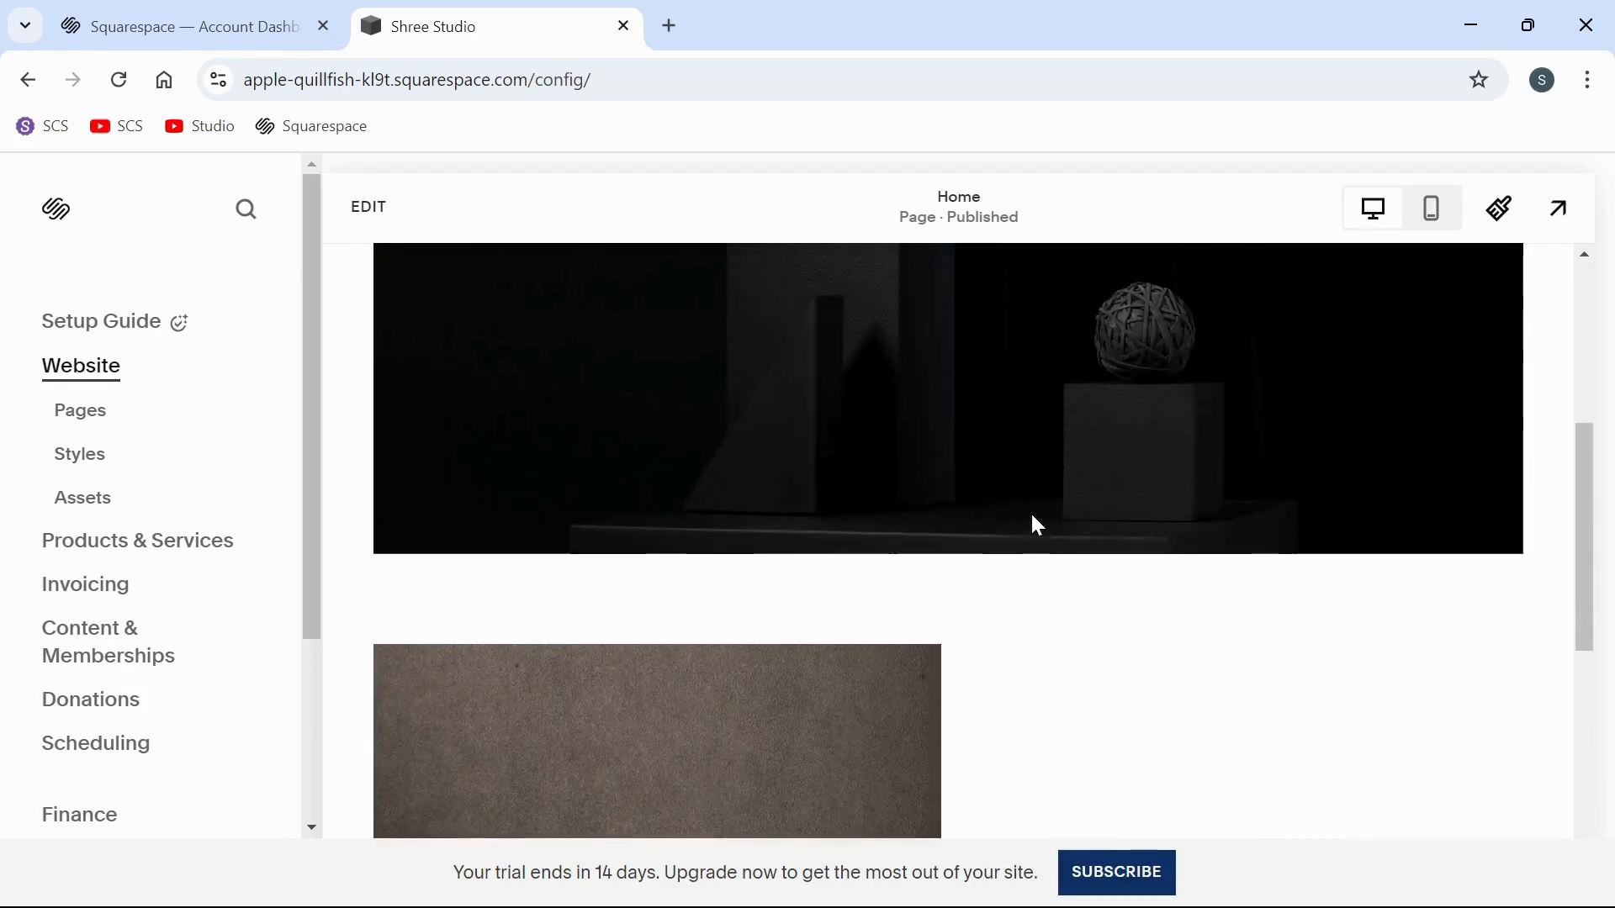
scroll(1038, 526, down, 5)
scroll(1038, 526, down, 5)
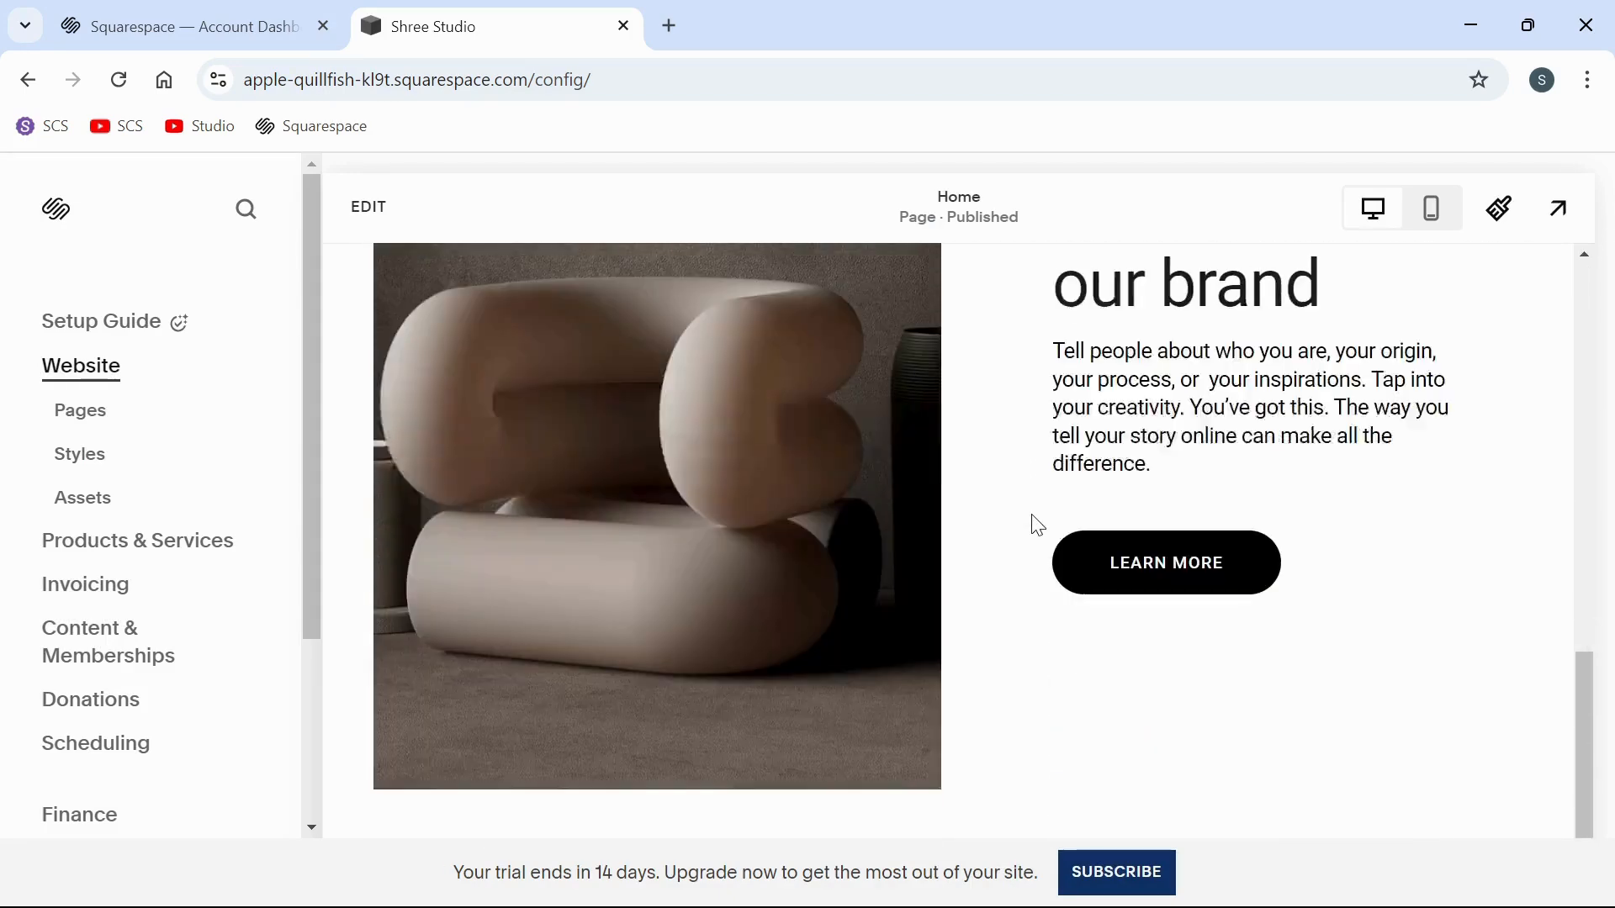
scroll(1037, 525, up, 10)
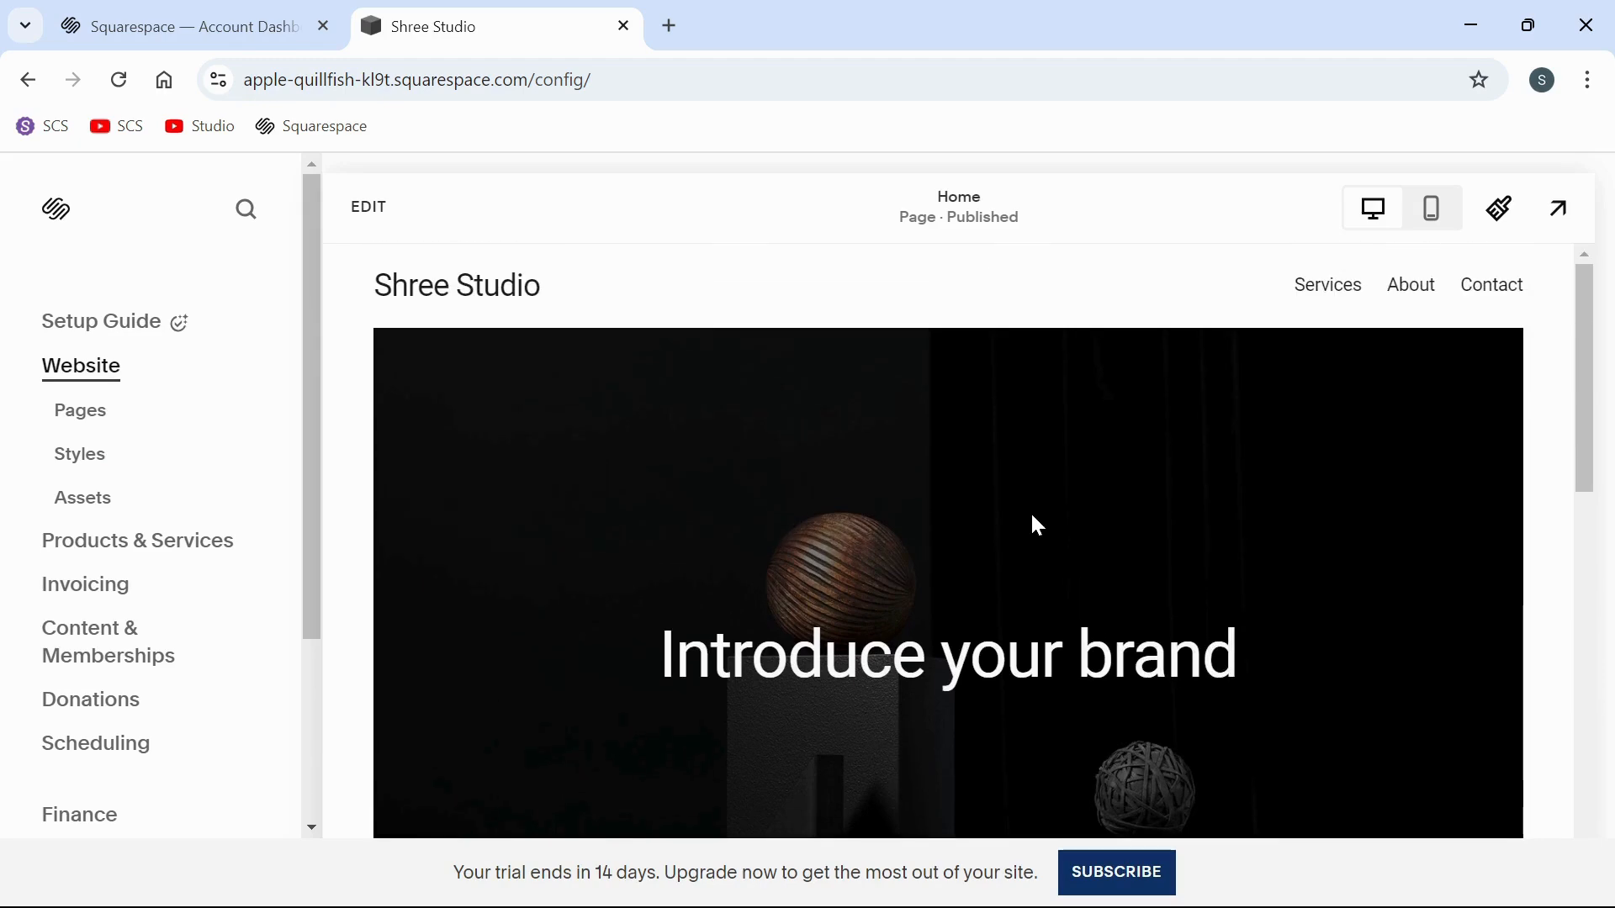
scroll(1038, 525, down, 8)
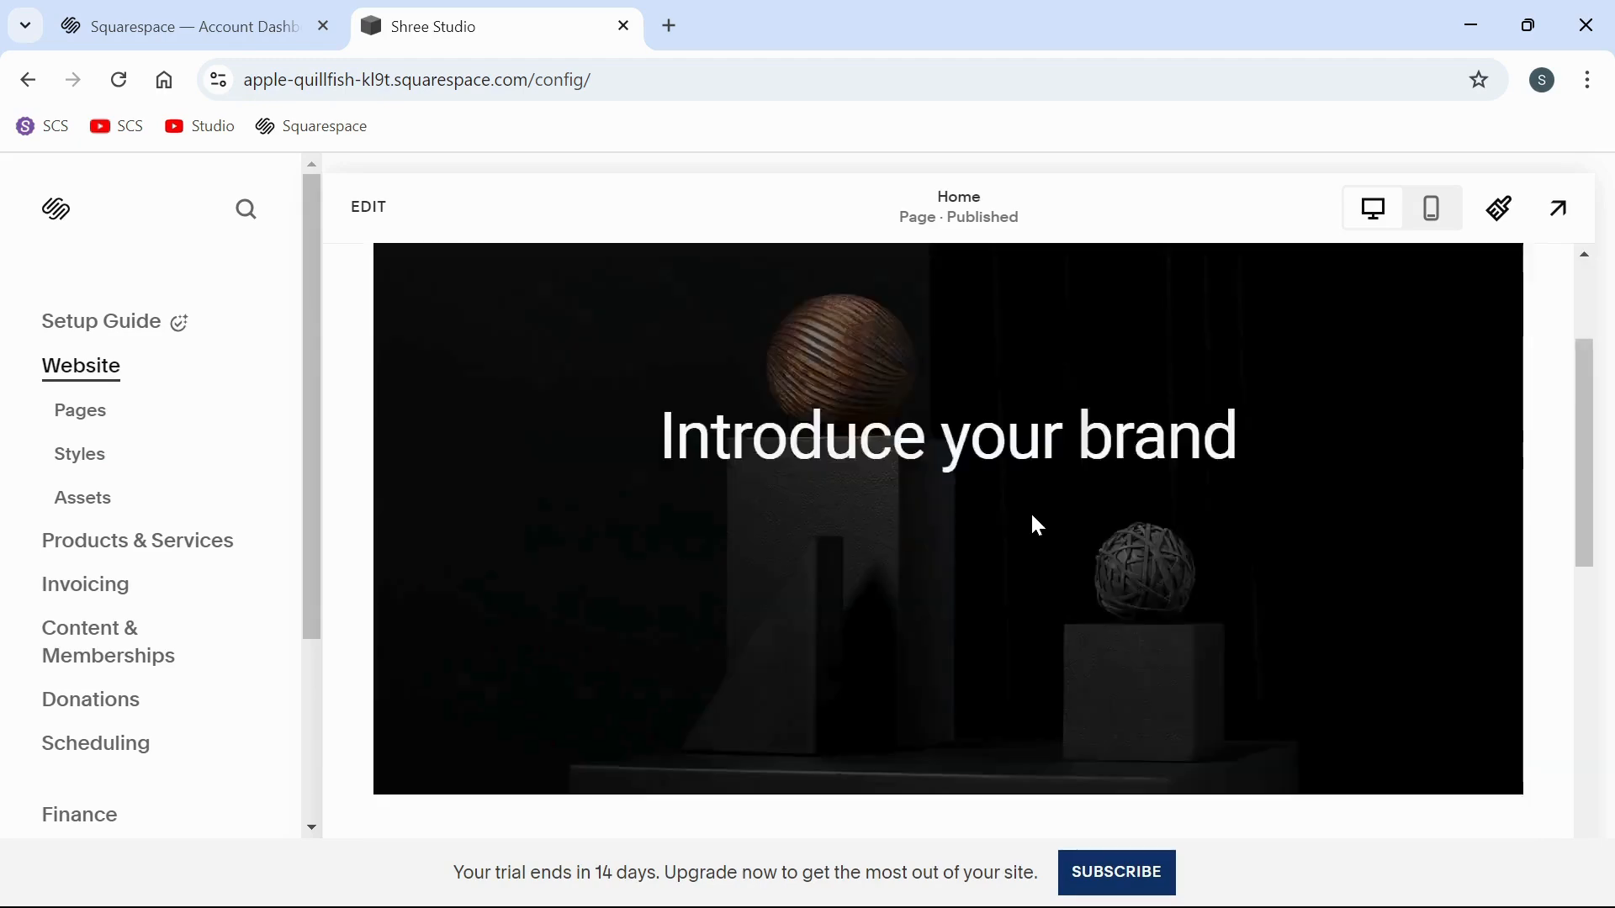
scroll(1031, 526, up, 8)
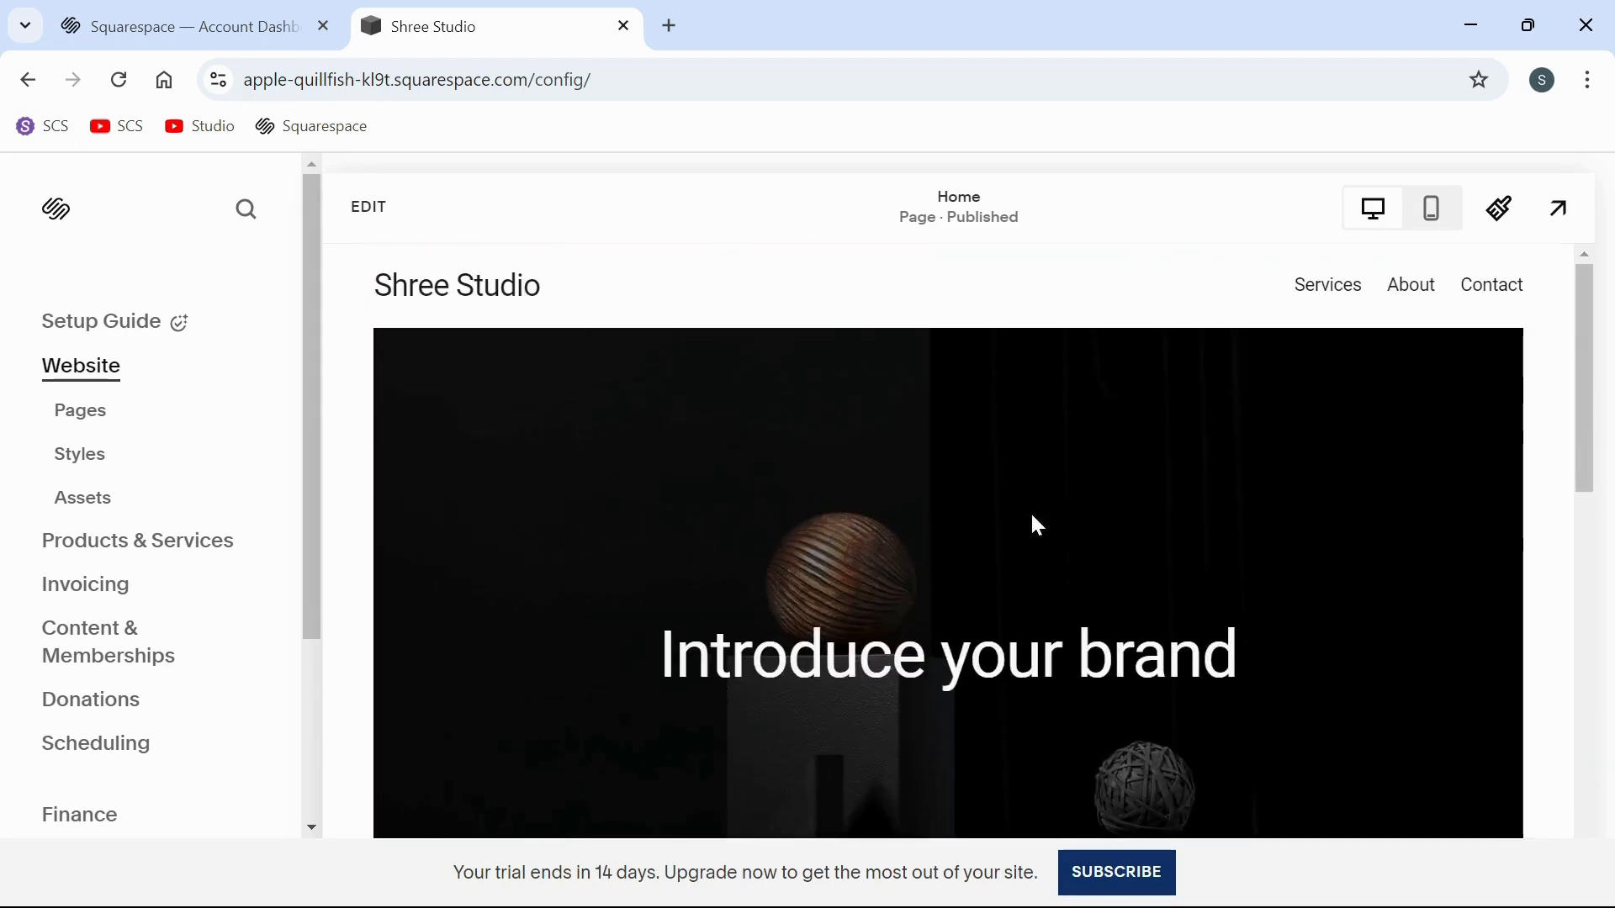
scroll(815, 366, down, 4)
scroll(816, 366, down, 8)
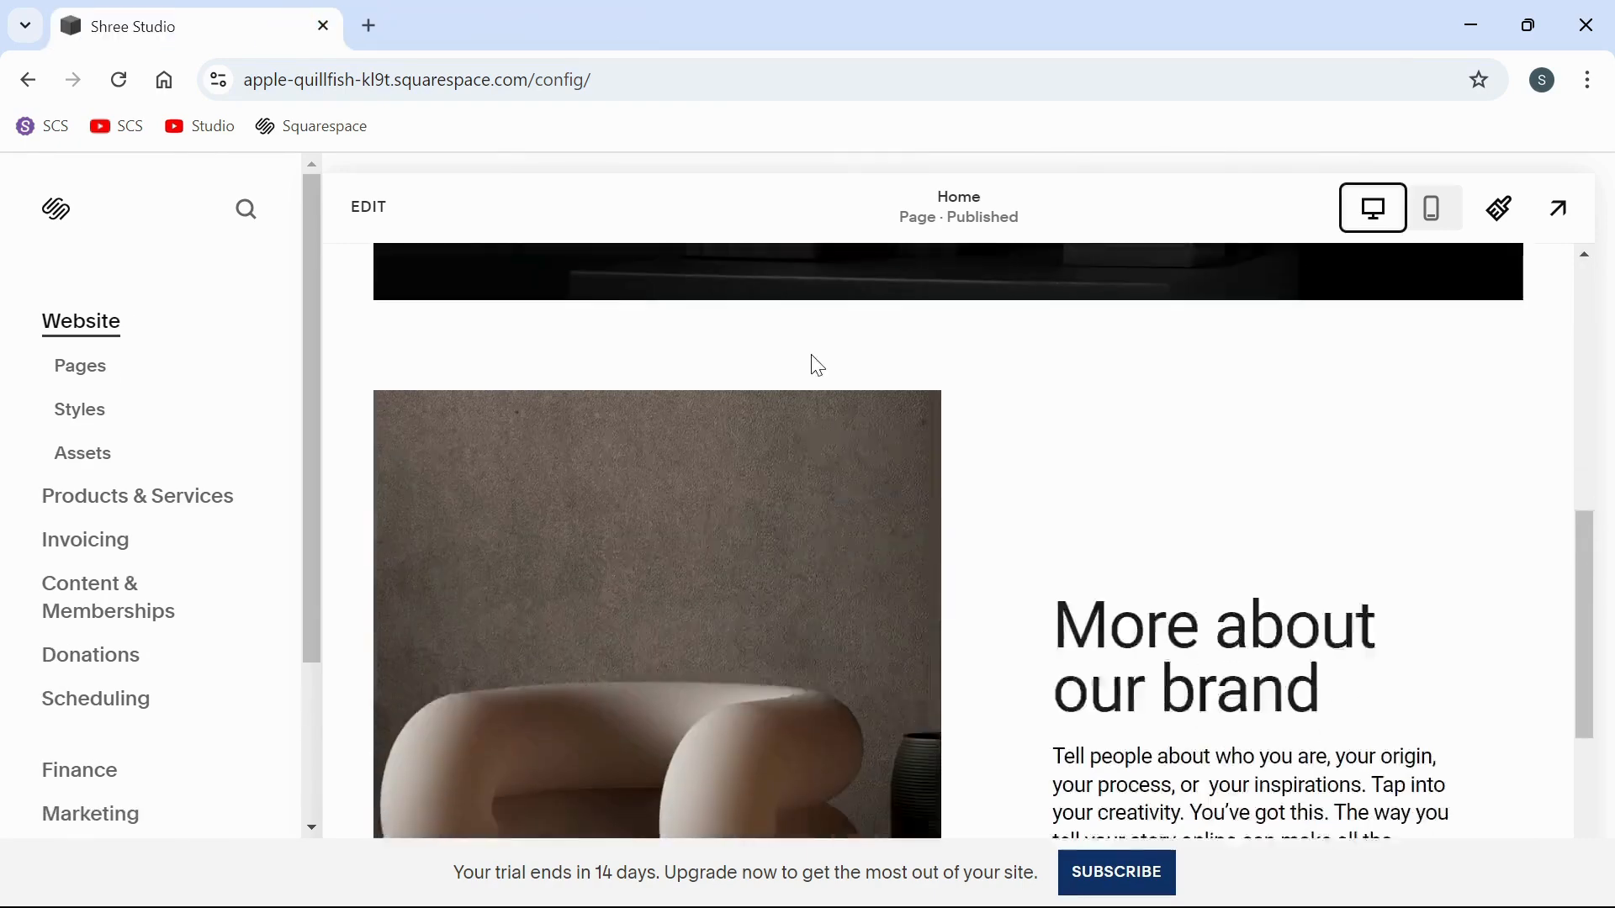
scroll(811, 356, up, 8)
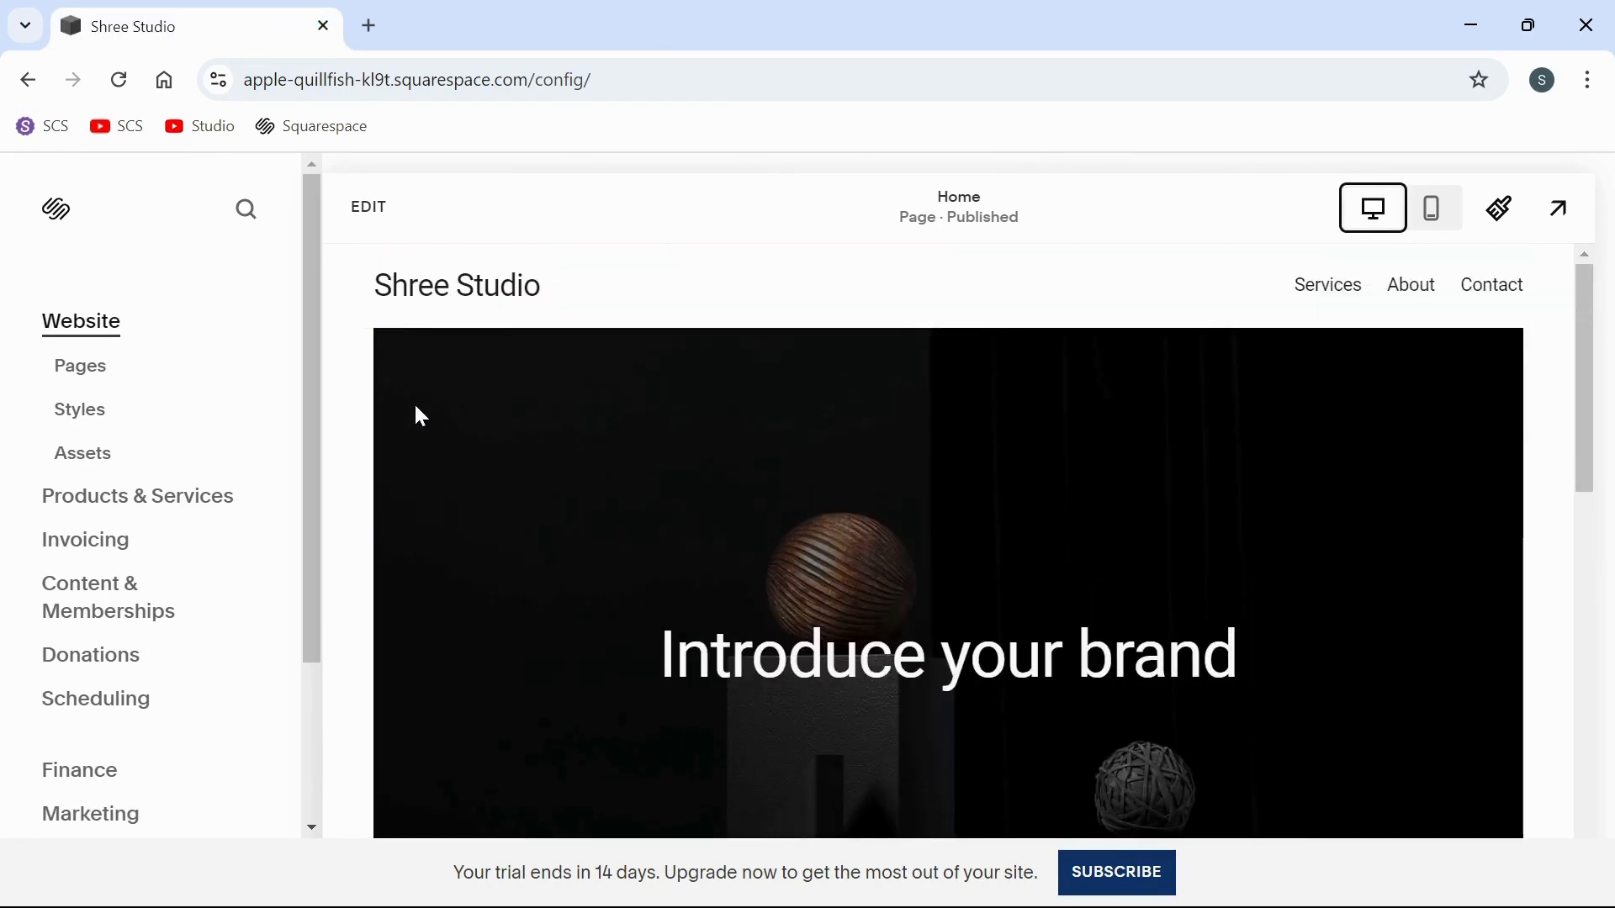
scroll(283, 358, down, 3)
scroll(283, 358, up, 3)
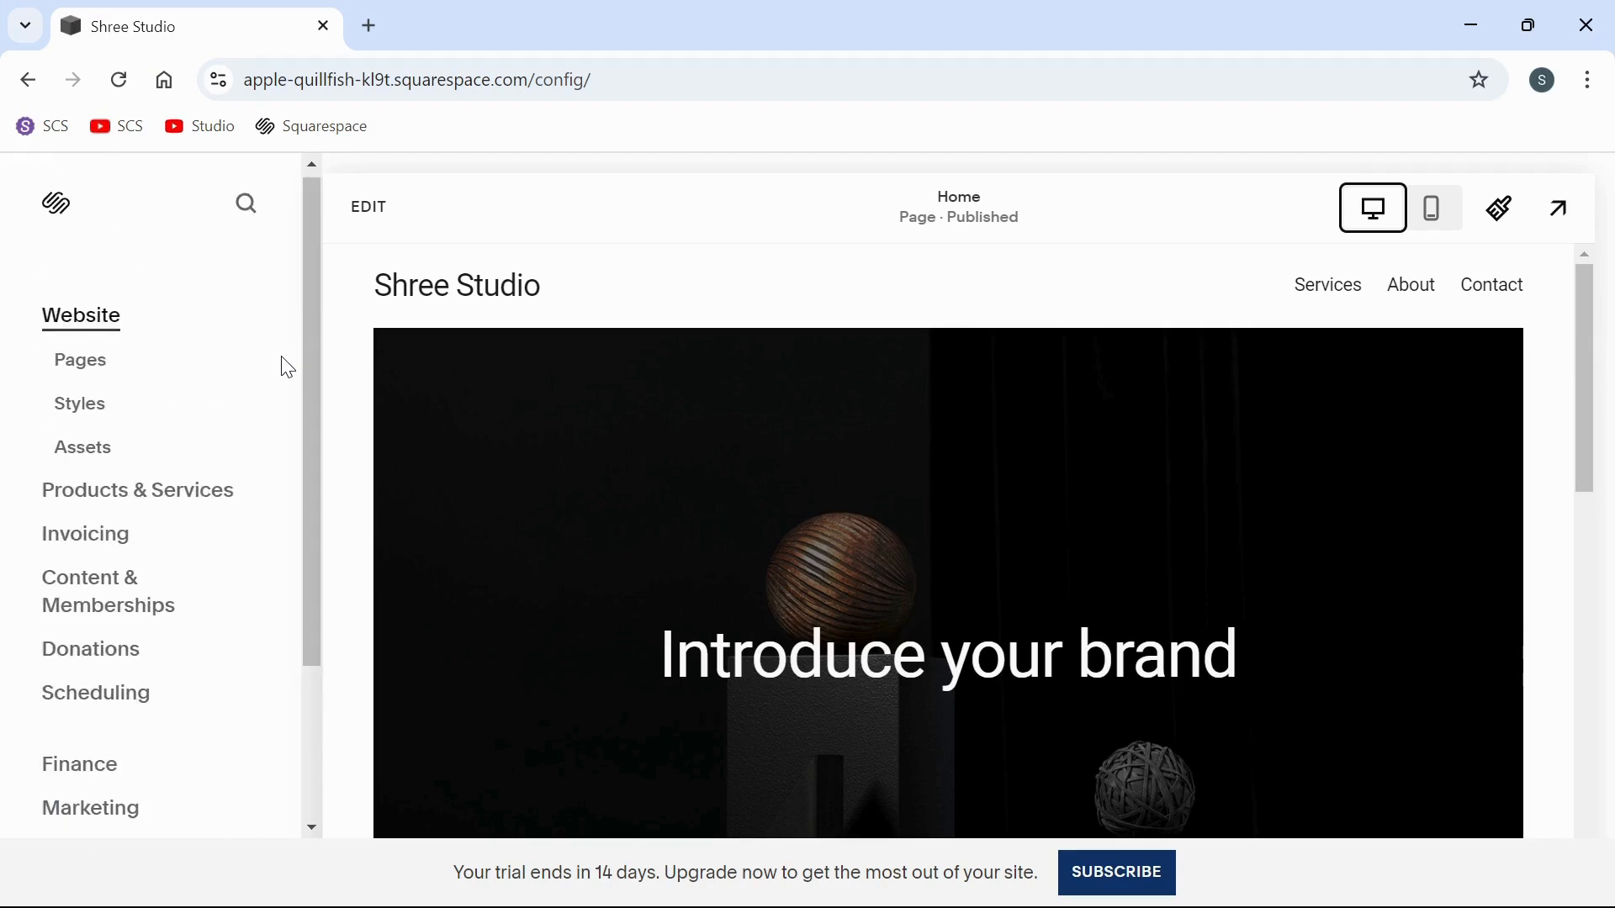
scroll(452, 340, down, 8)
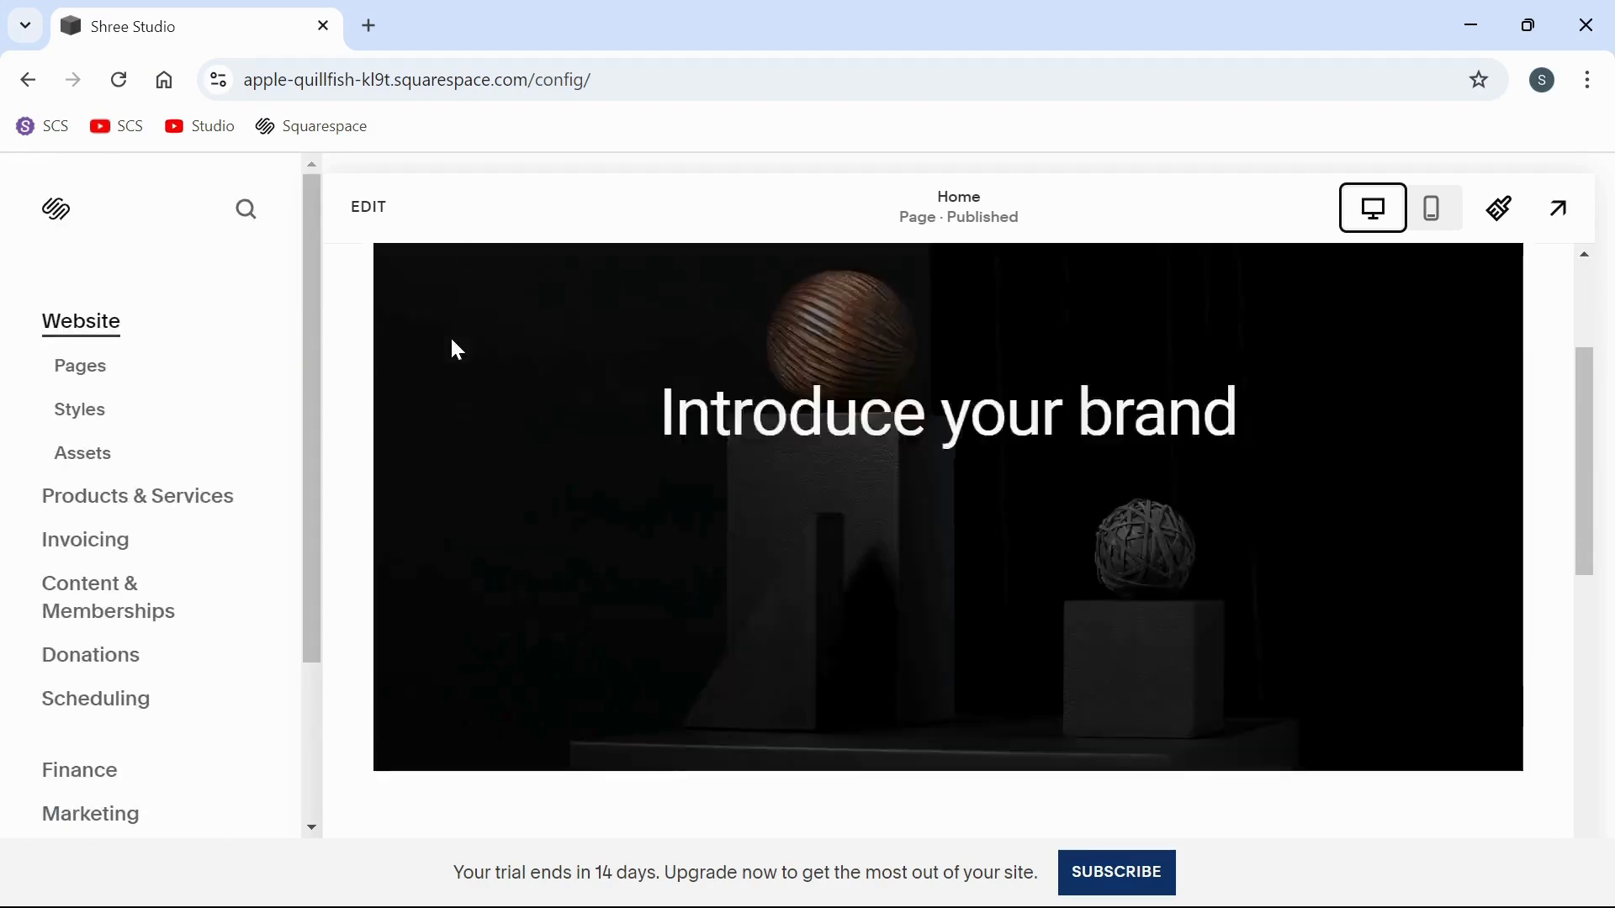
scroll(452, 347, up, 8)
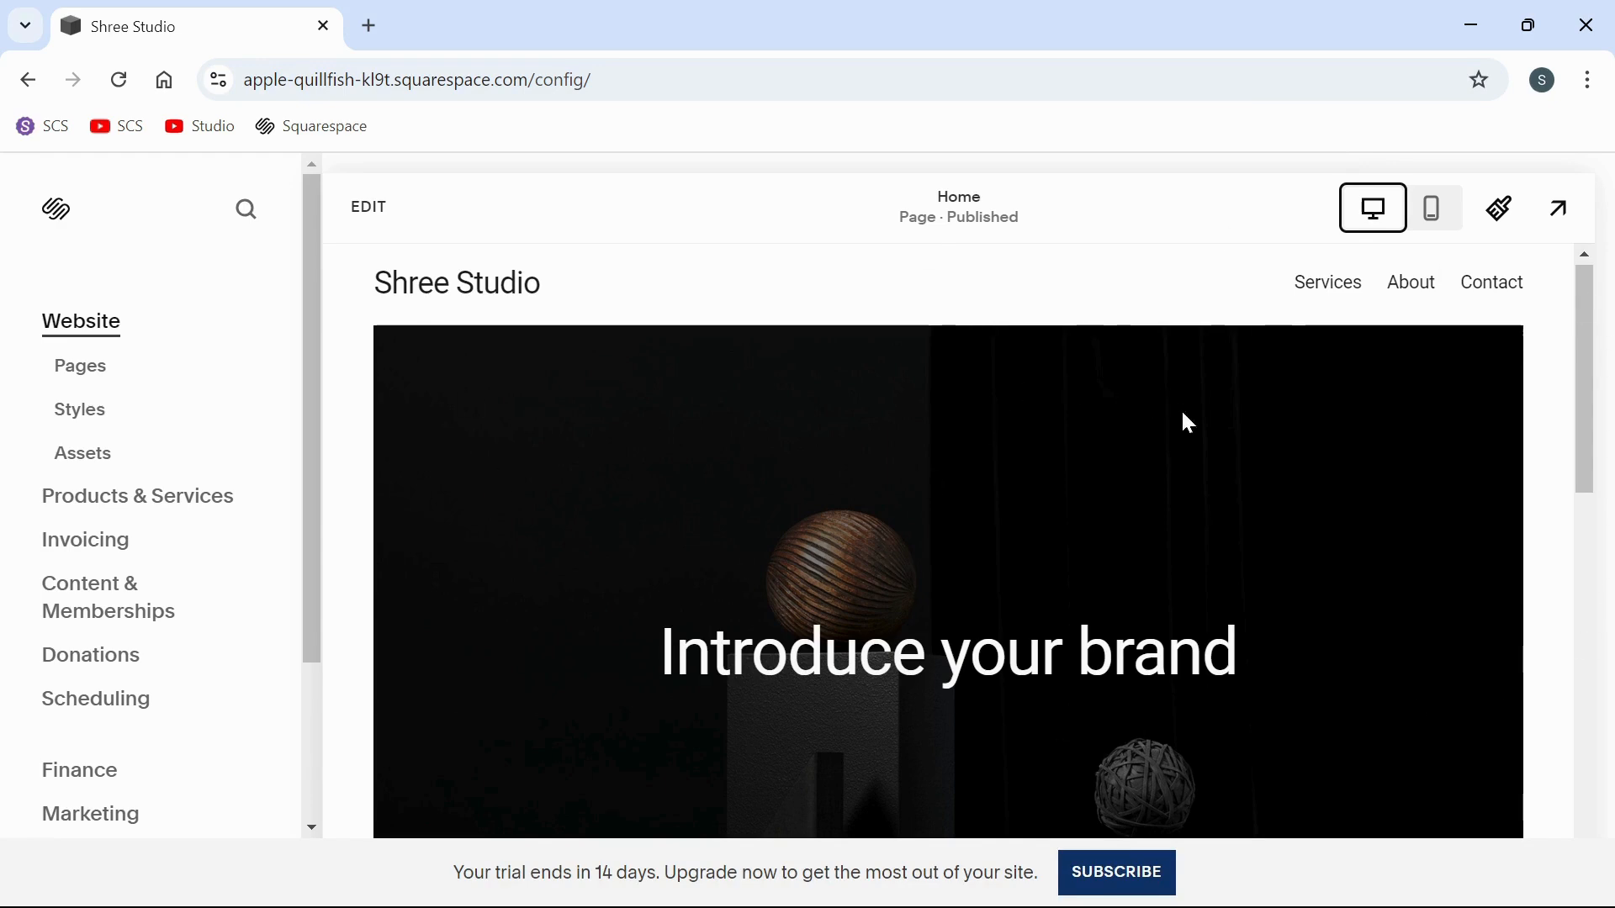
scroll(1186, 417, down, 10)
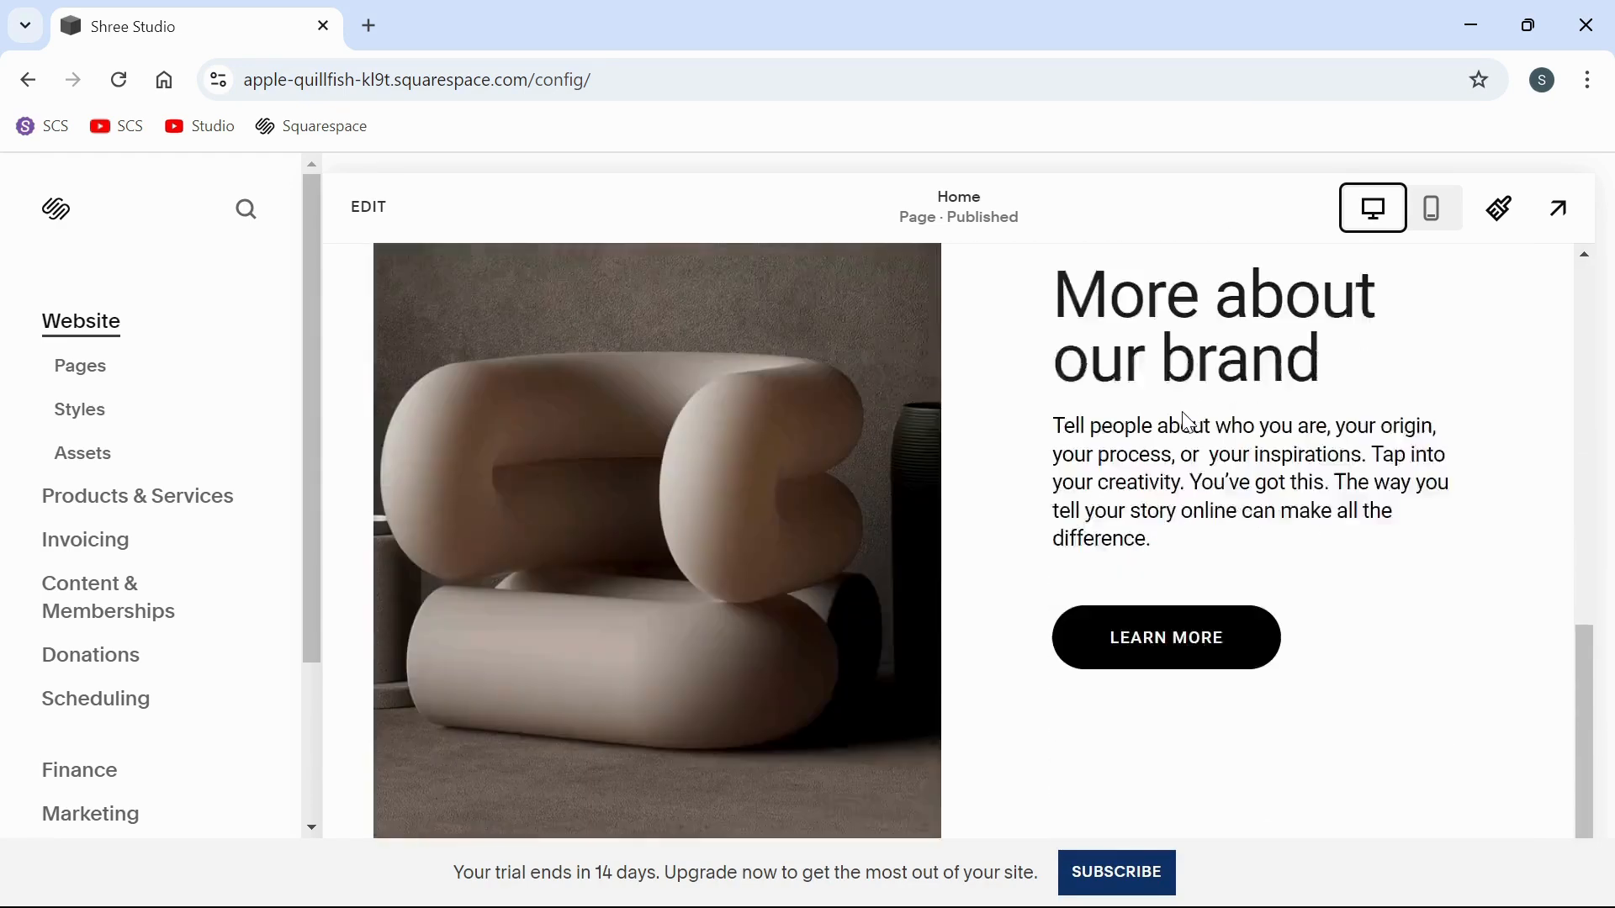
scroll(1186, 417, up, 10)
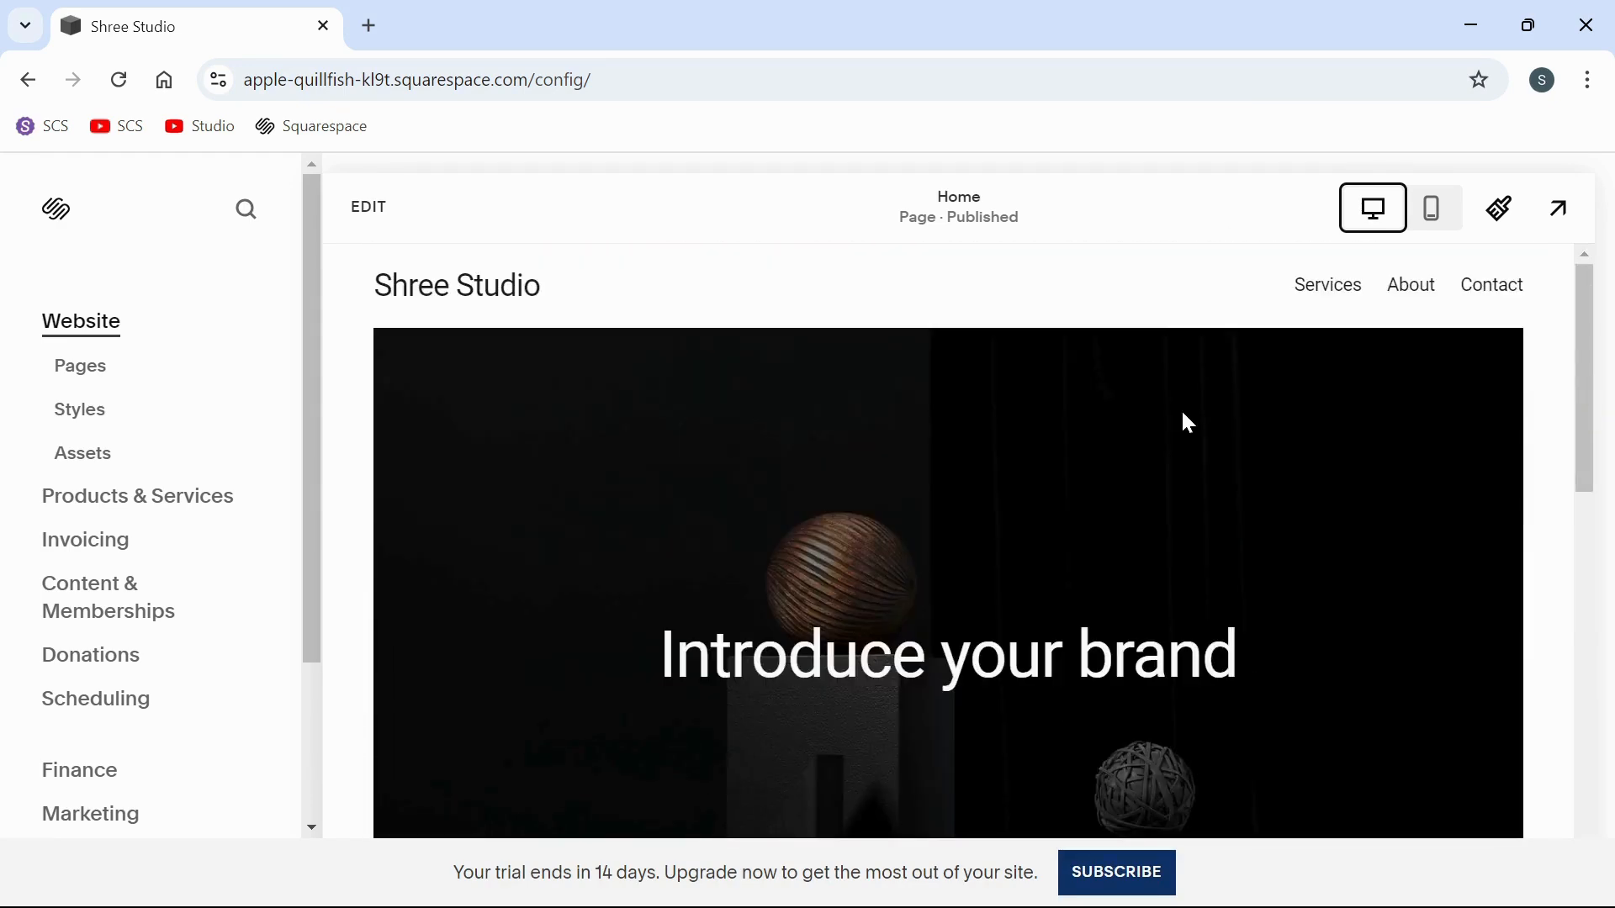
scroll(1205, 541, down, 1)
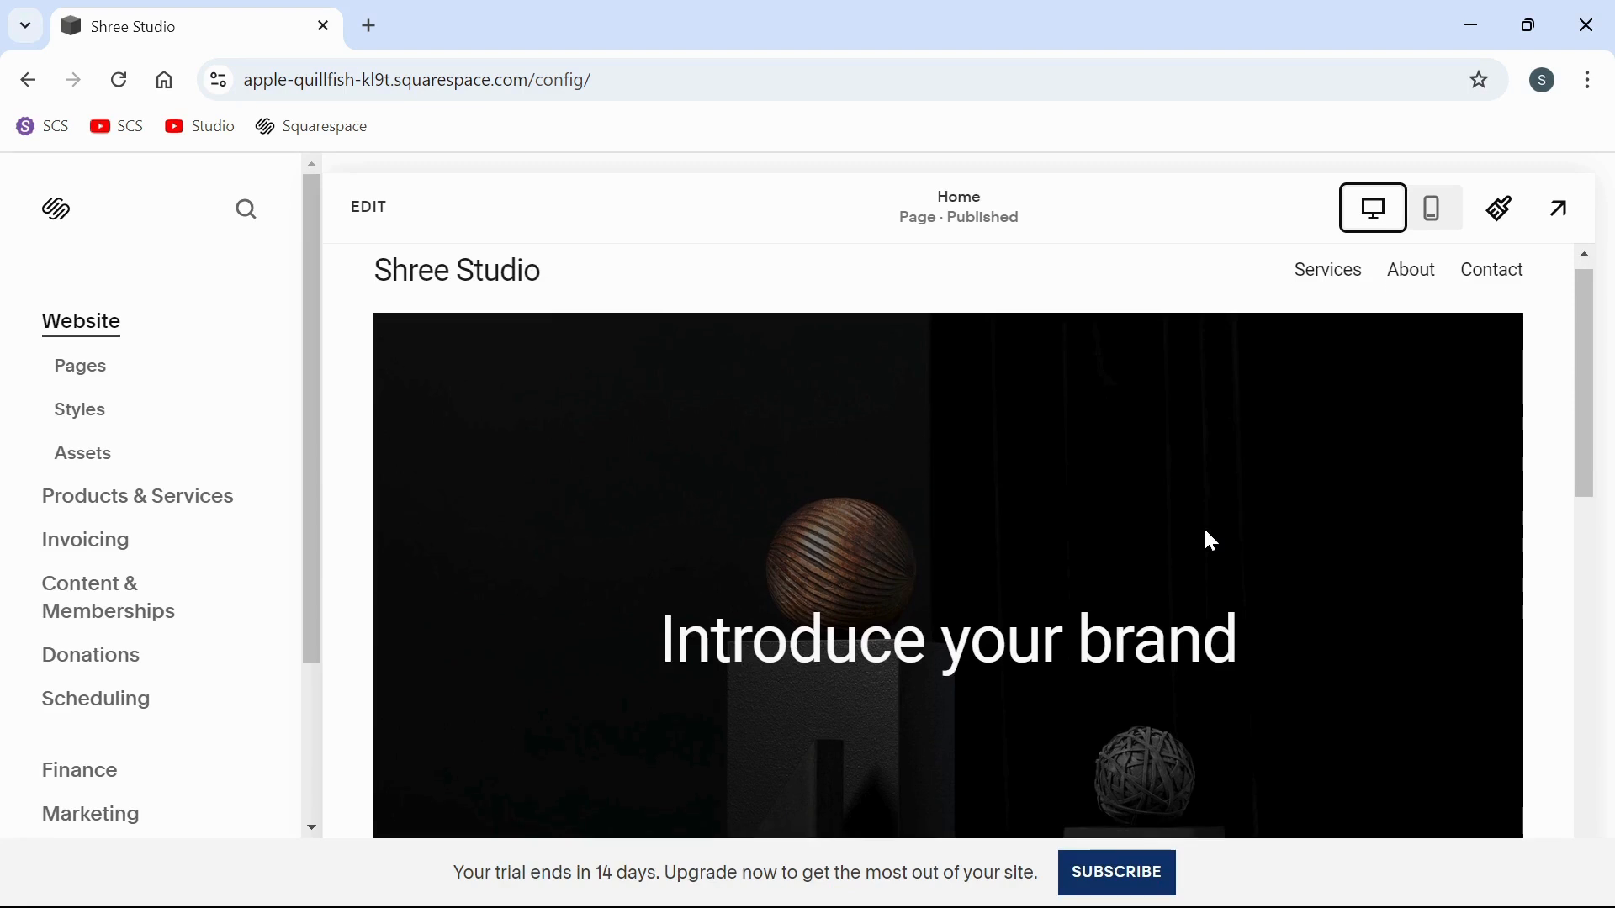
scroll(1211, 540, down, 5)
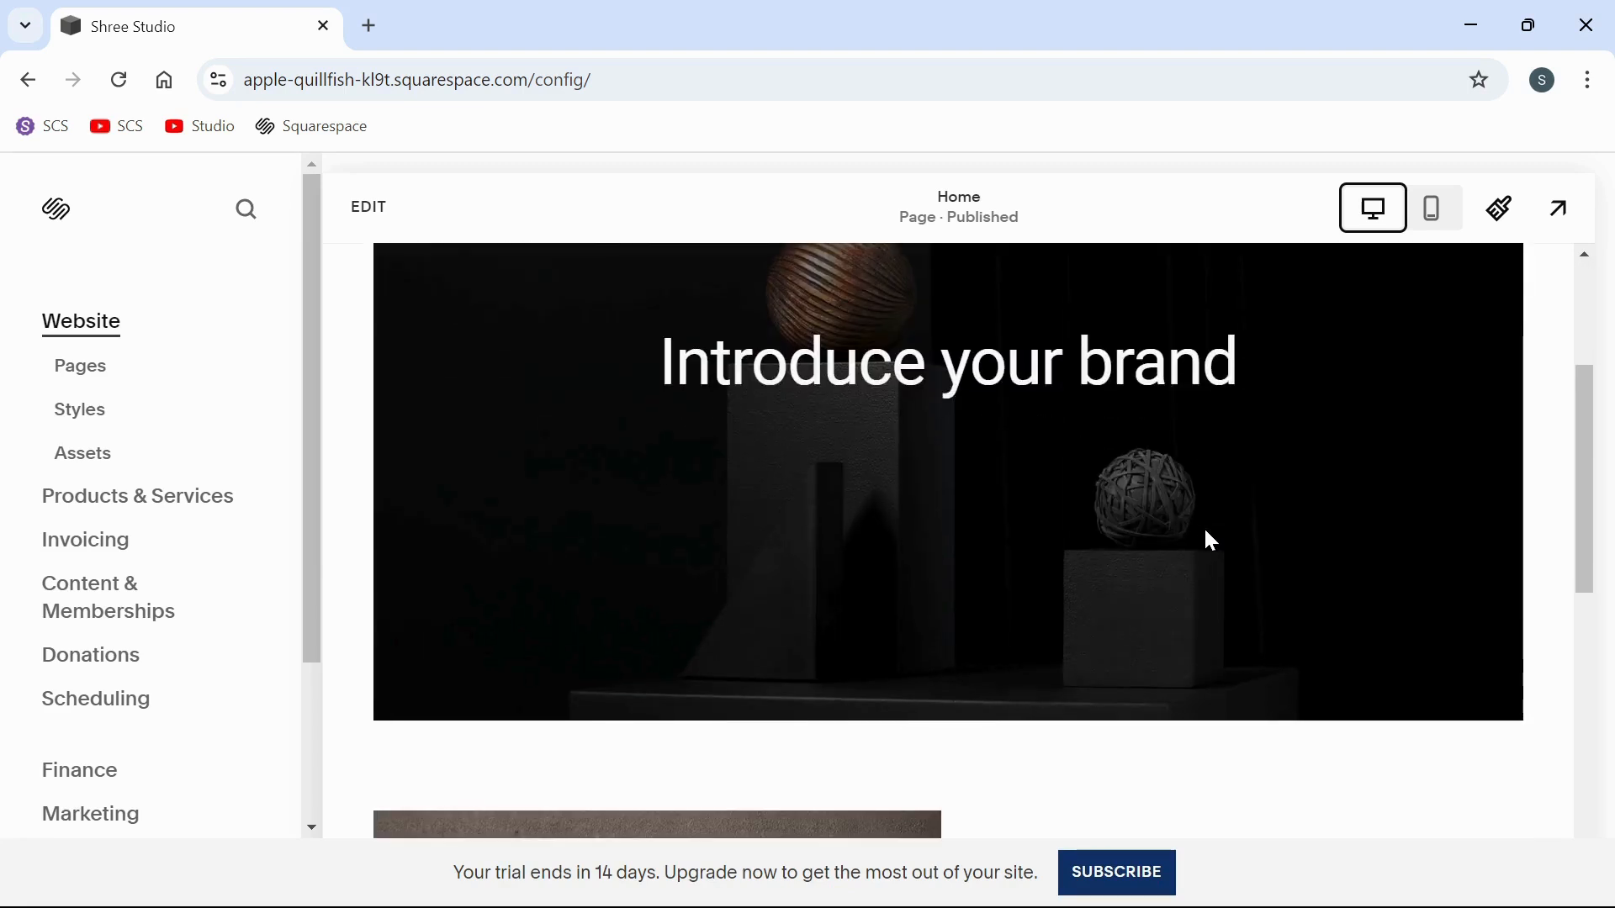
scroll(1211, 540, down, 1)
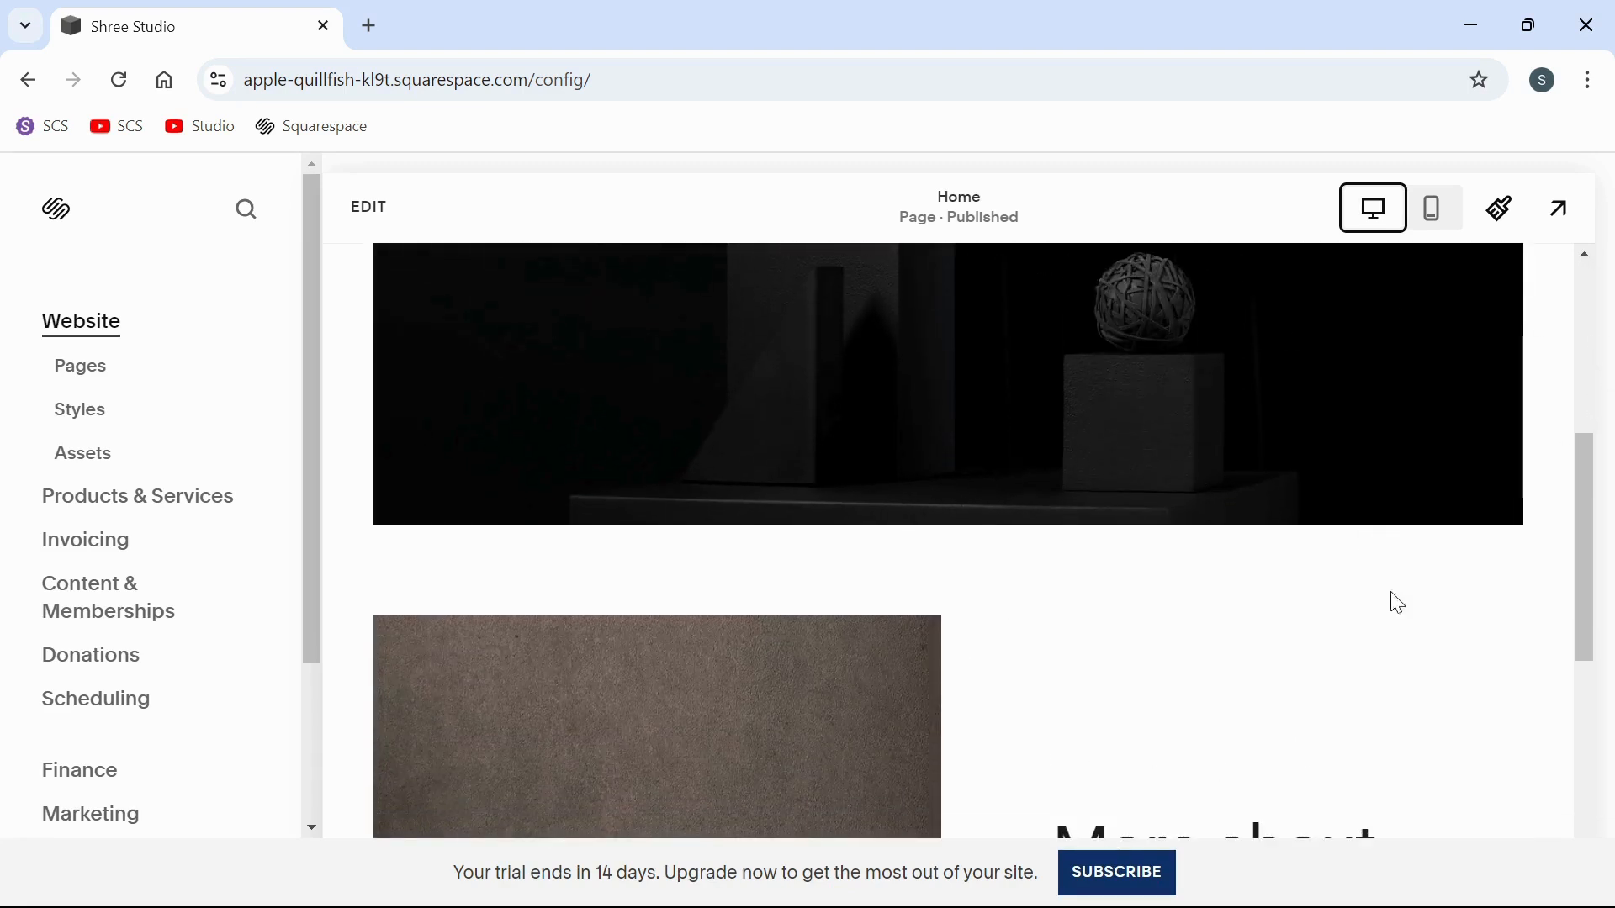
scroll(1193, 559, up, 5)
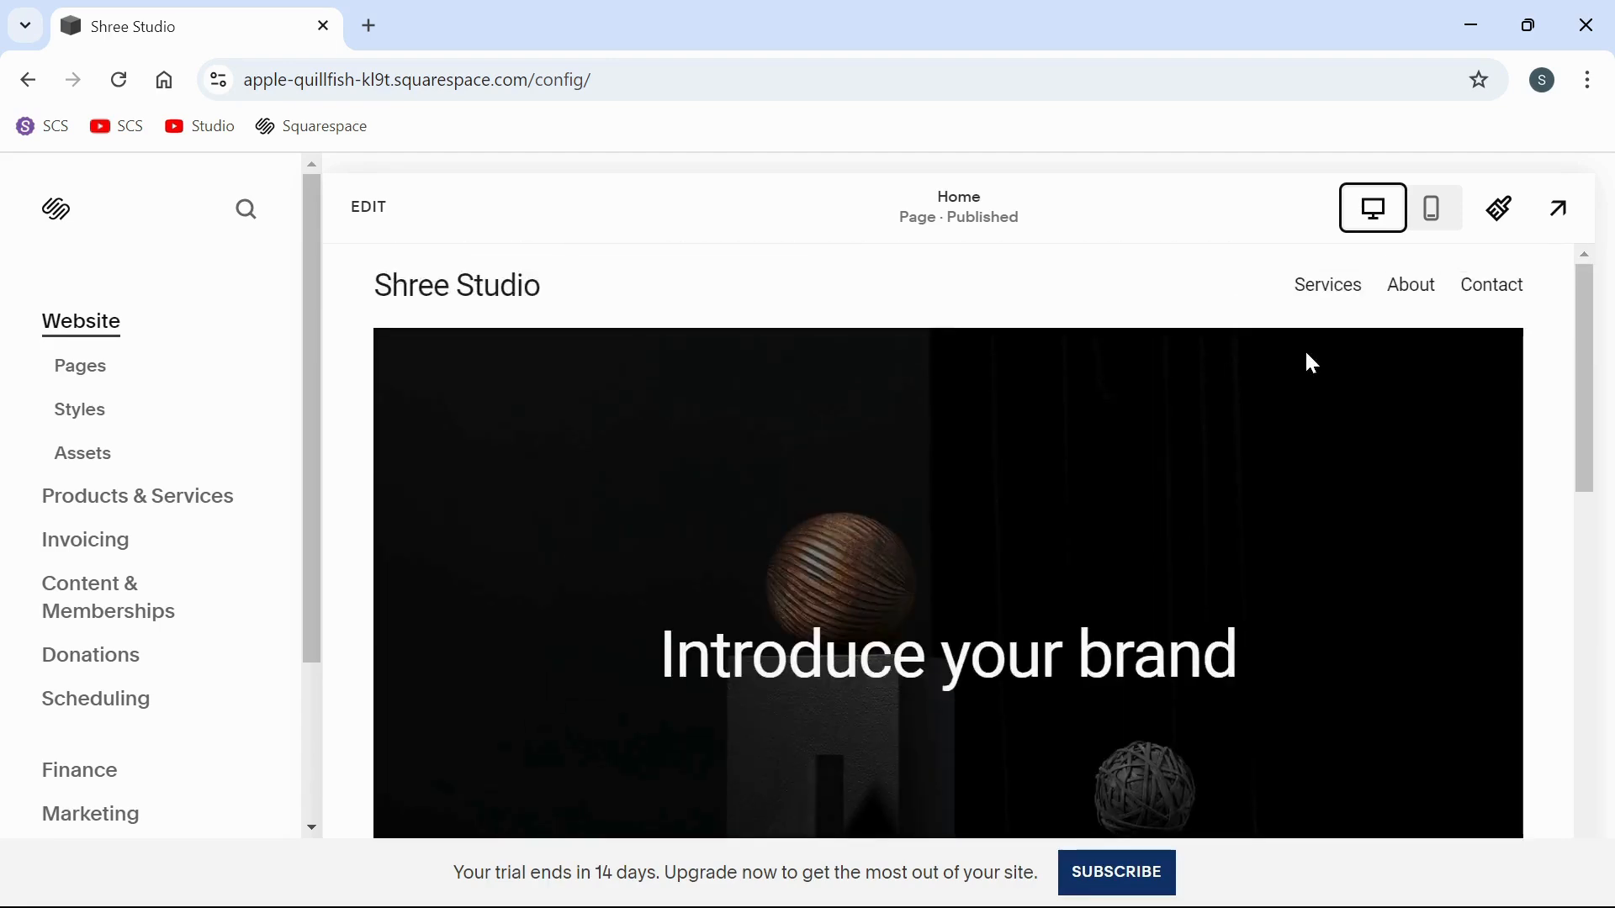
- Preview the homepage in its mobile layout, look through its sections, and return to the desktop layout
click(1422, 227)
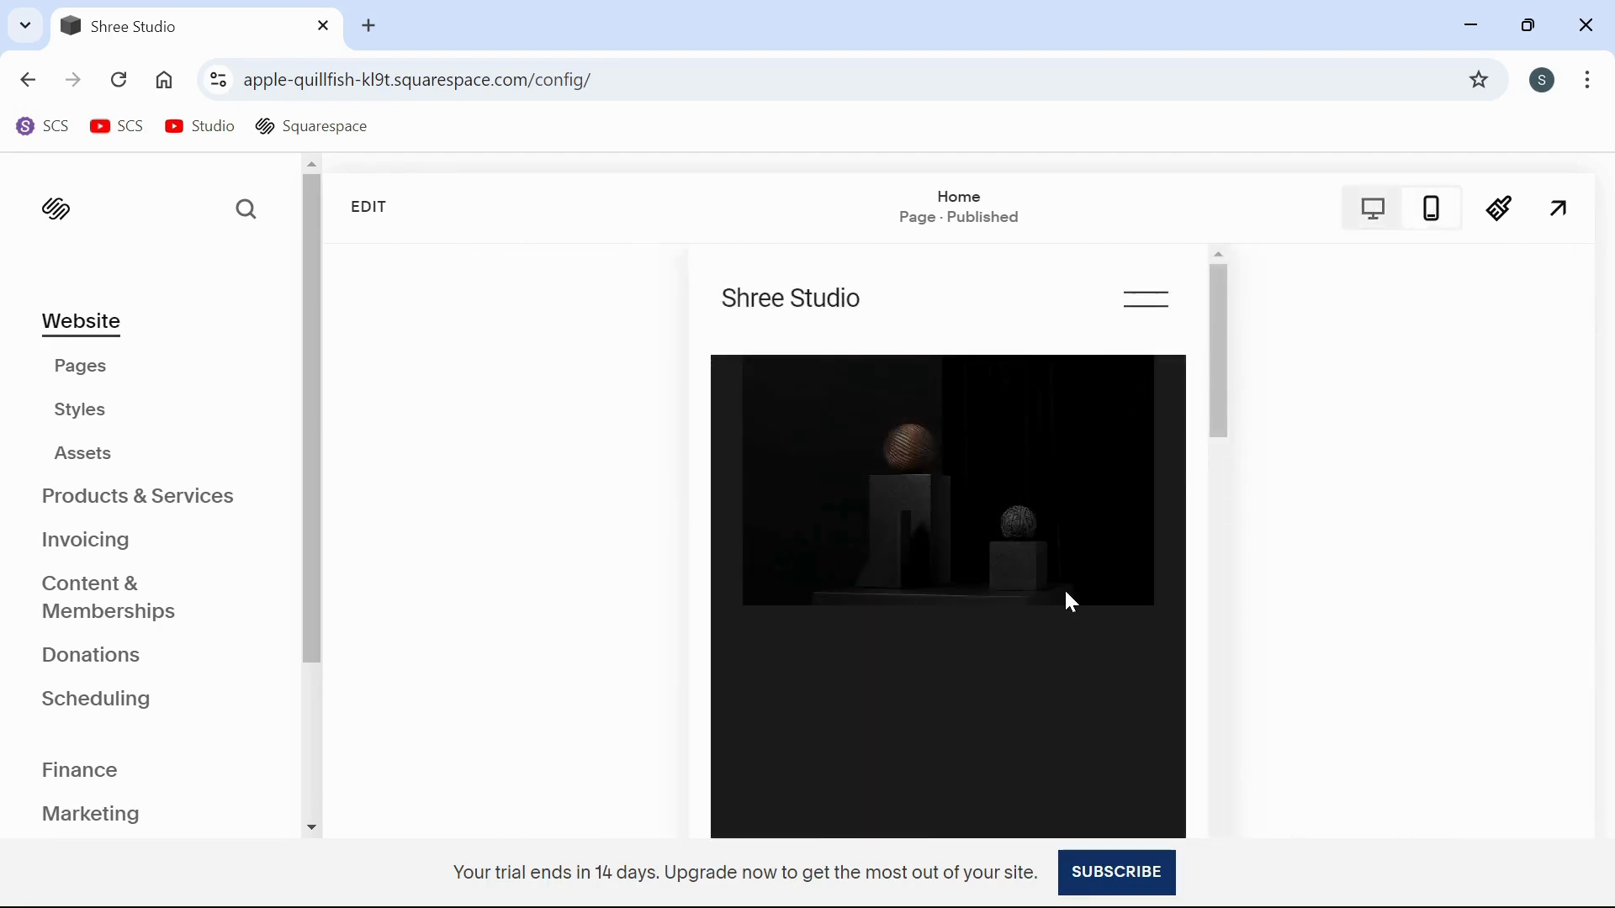
scroll(1066, 594, down, 10)
scroll(1066, 594, up, 10)
click(1356, 207)
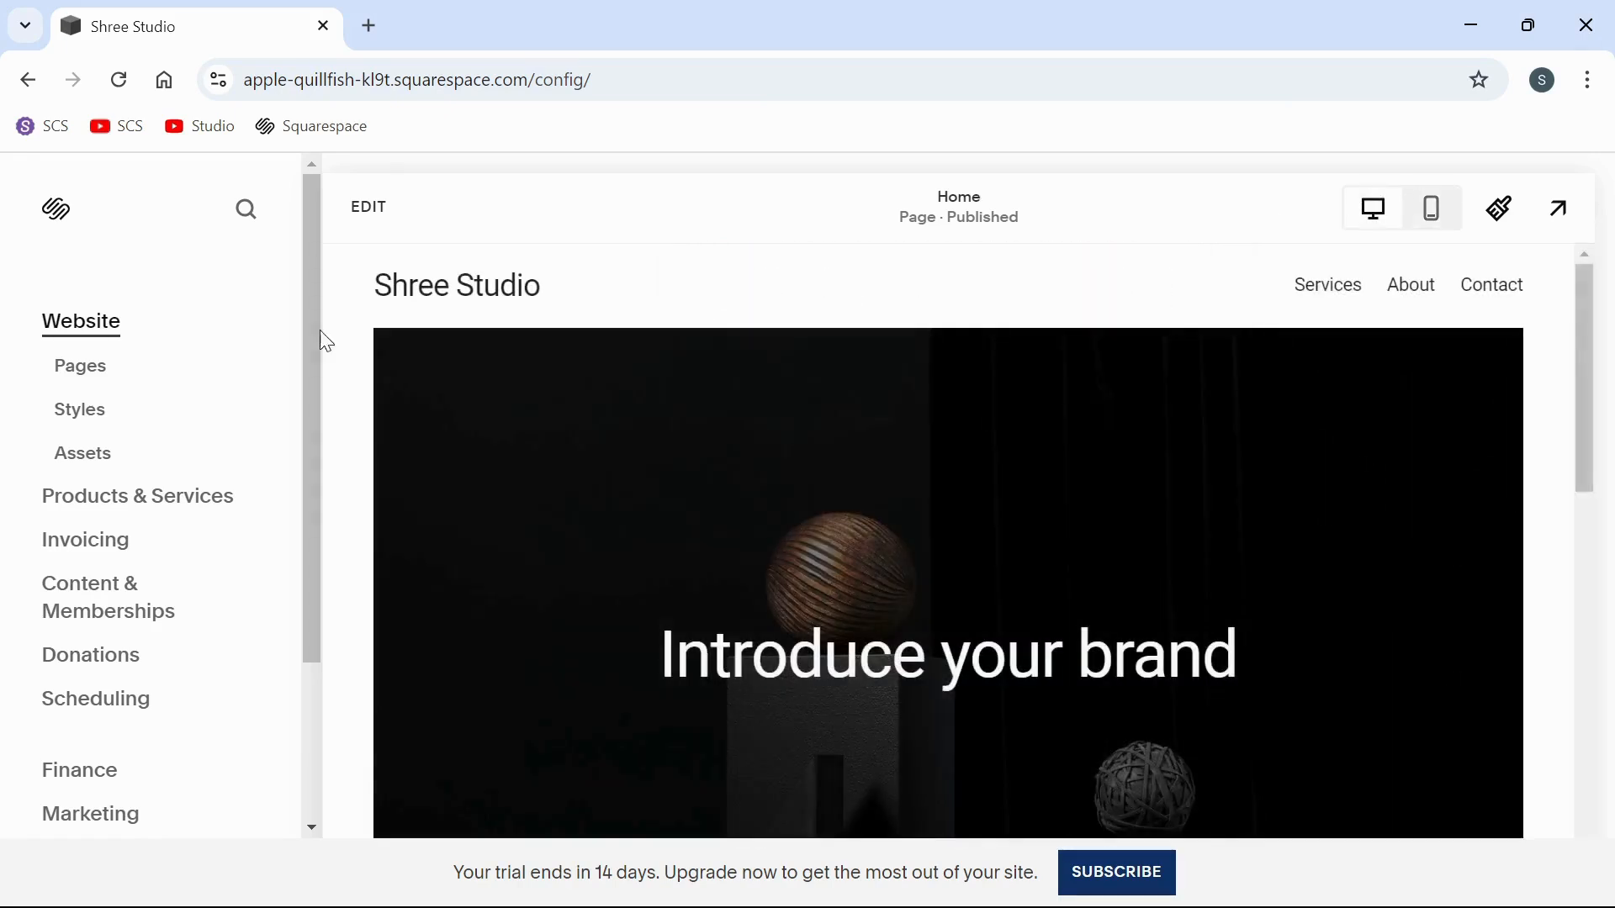
- Examine the site management options from Website and its subitems down to Analytics, and check the homepage preview again
scroll(126, 371, down, 3)
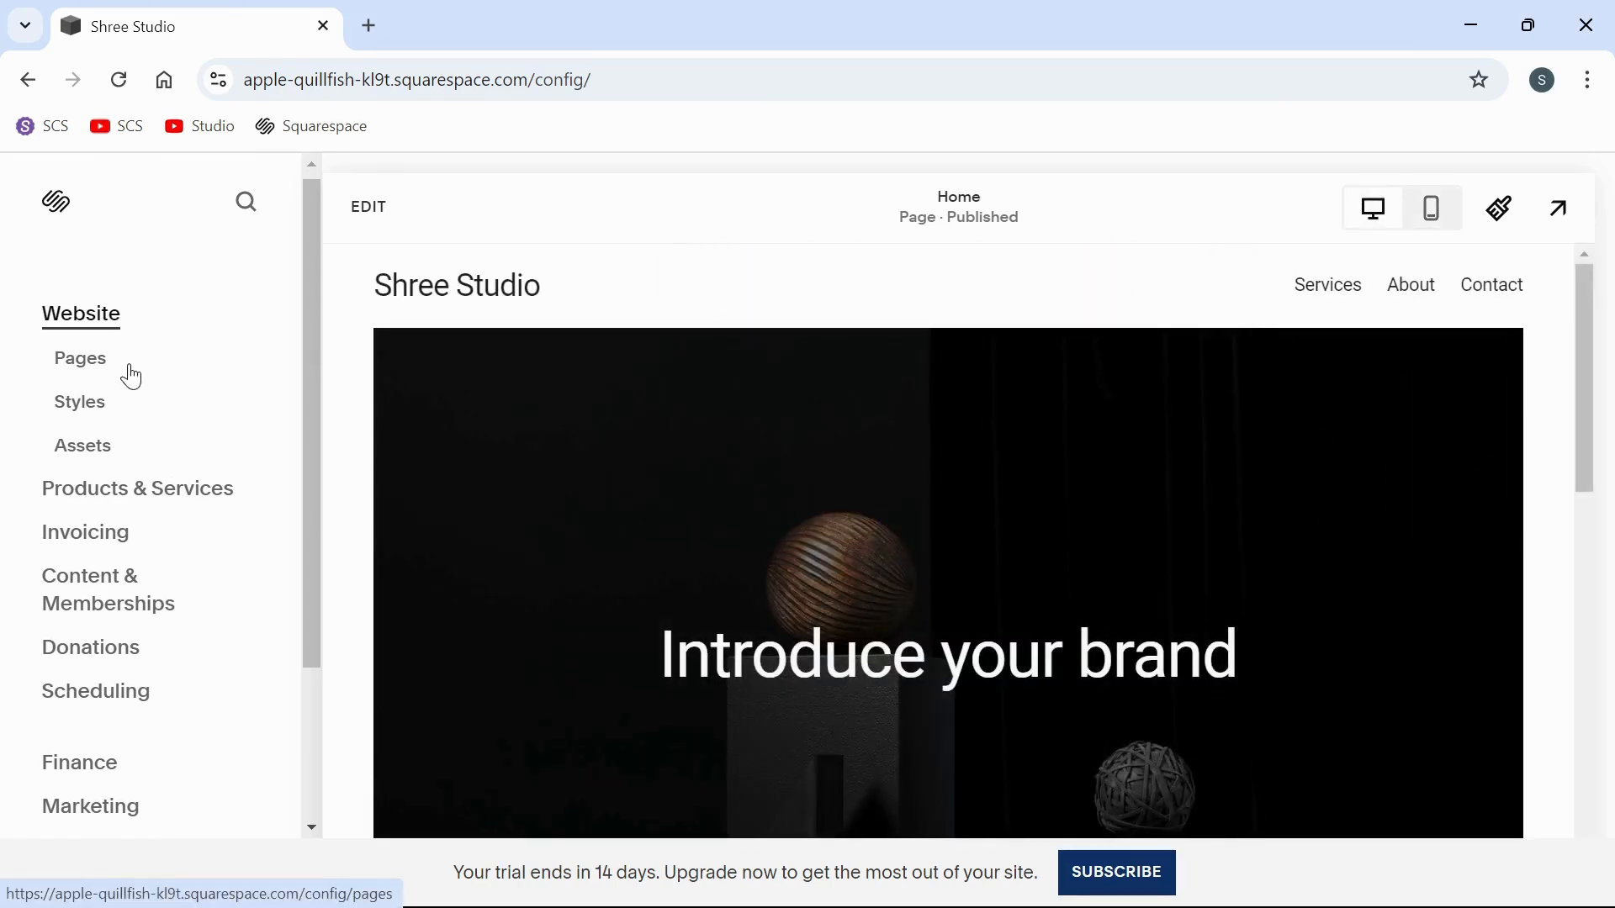
scroll(132, 376, up, 3)
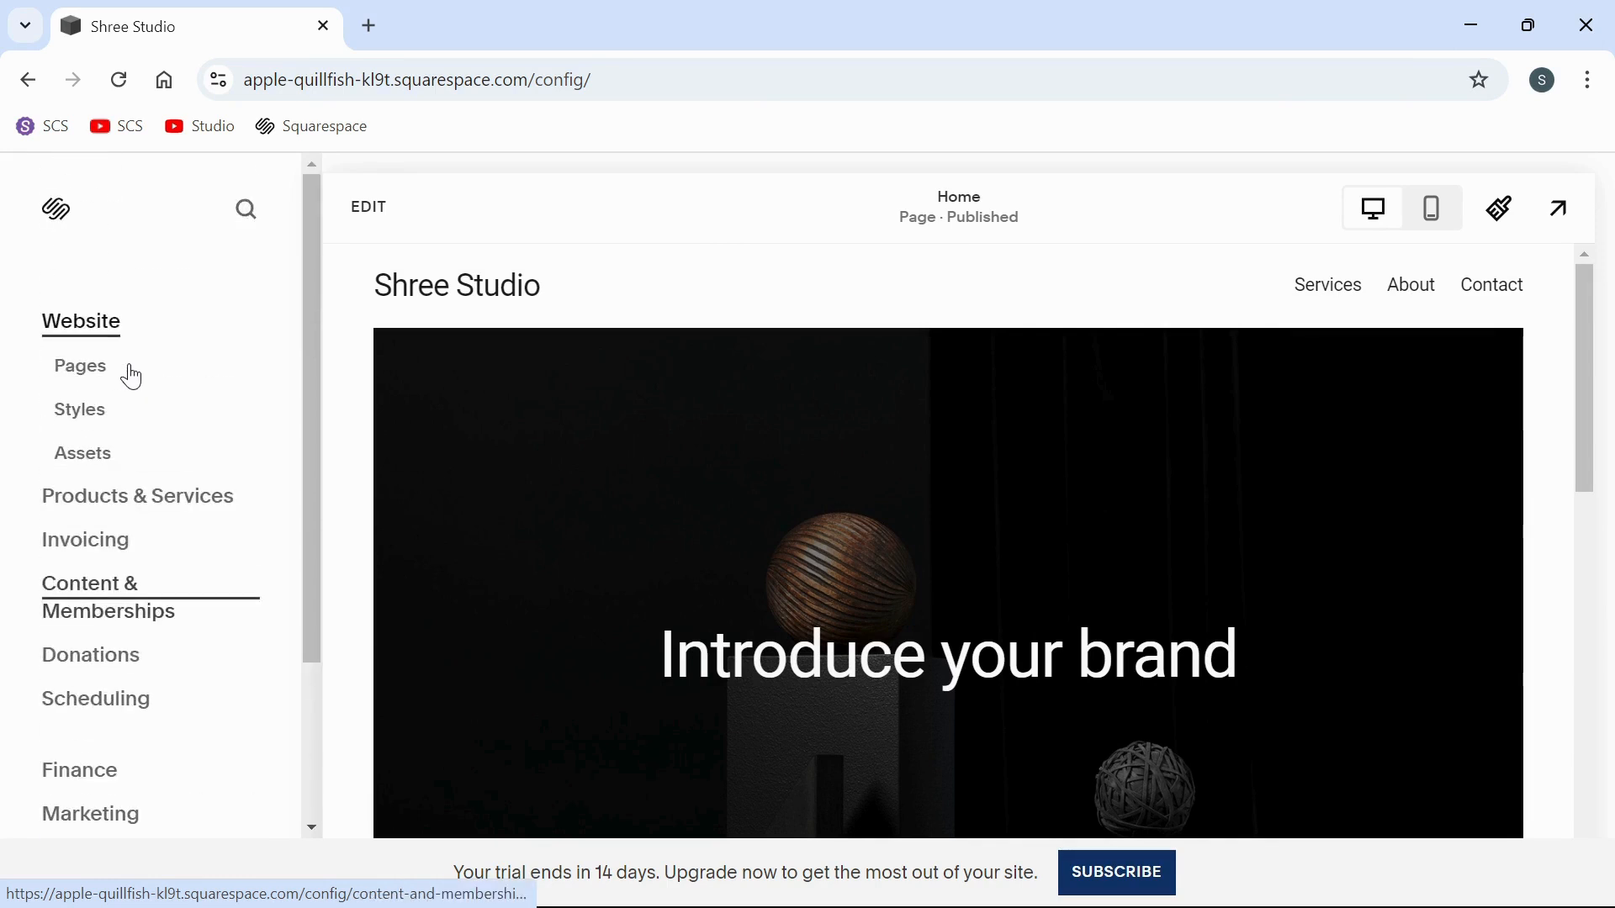
scroll(131, 376, down, 1)
scroll(126, 378, up, 2)
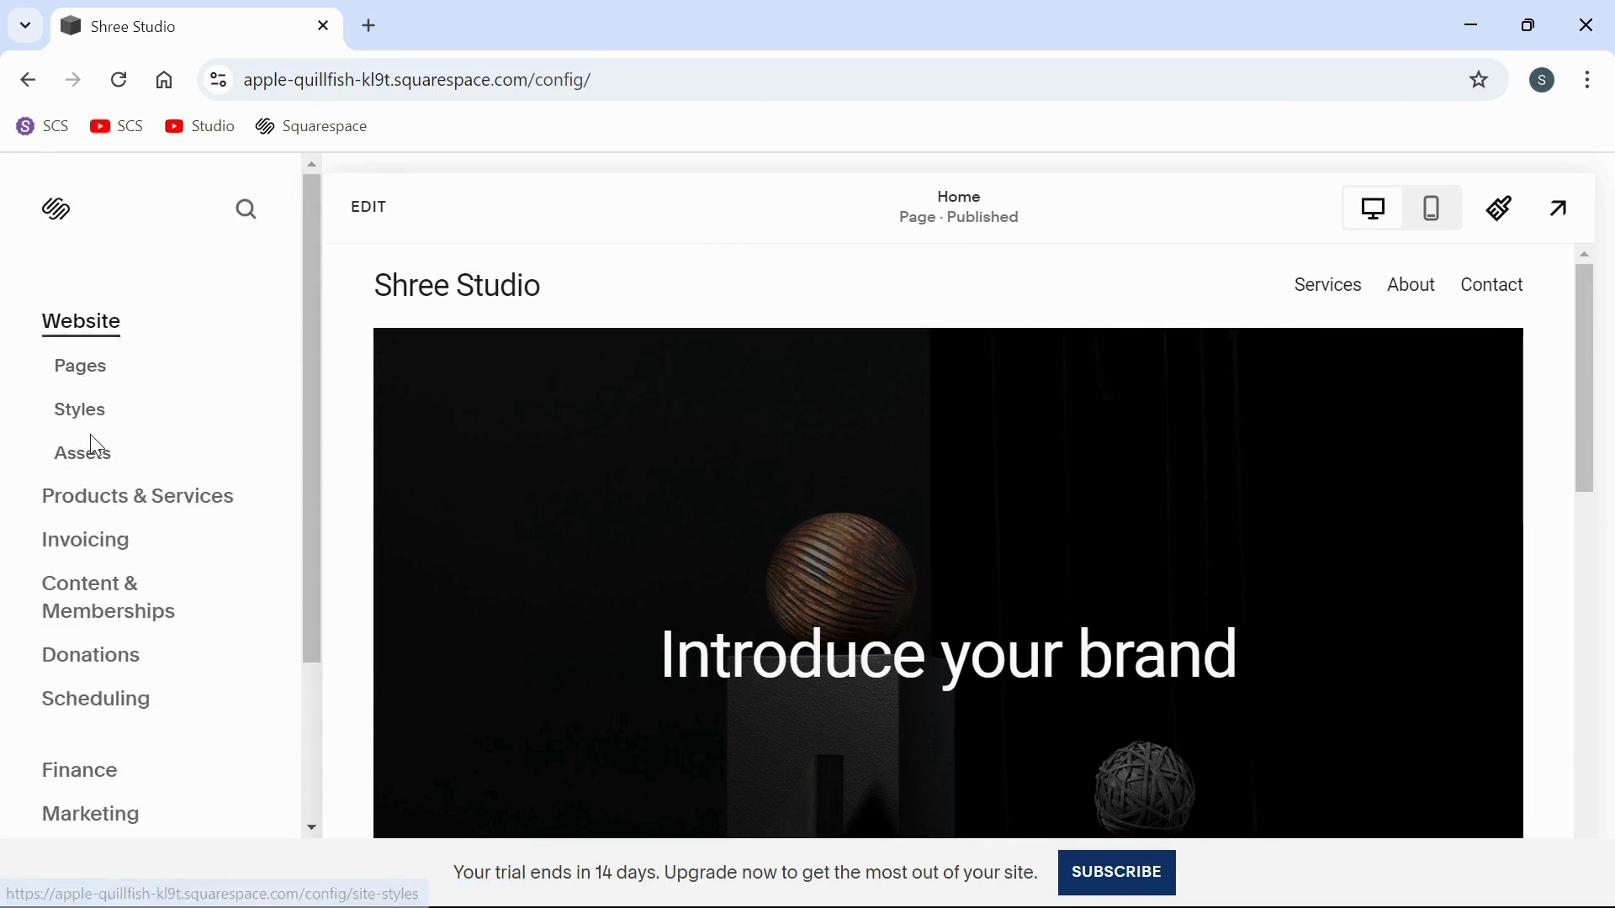
scroll(145, 437, down, 1)
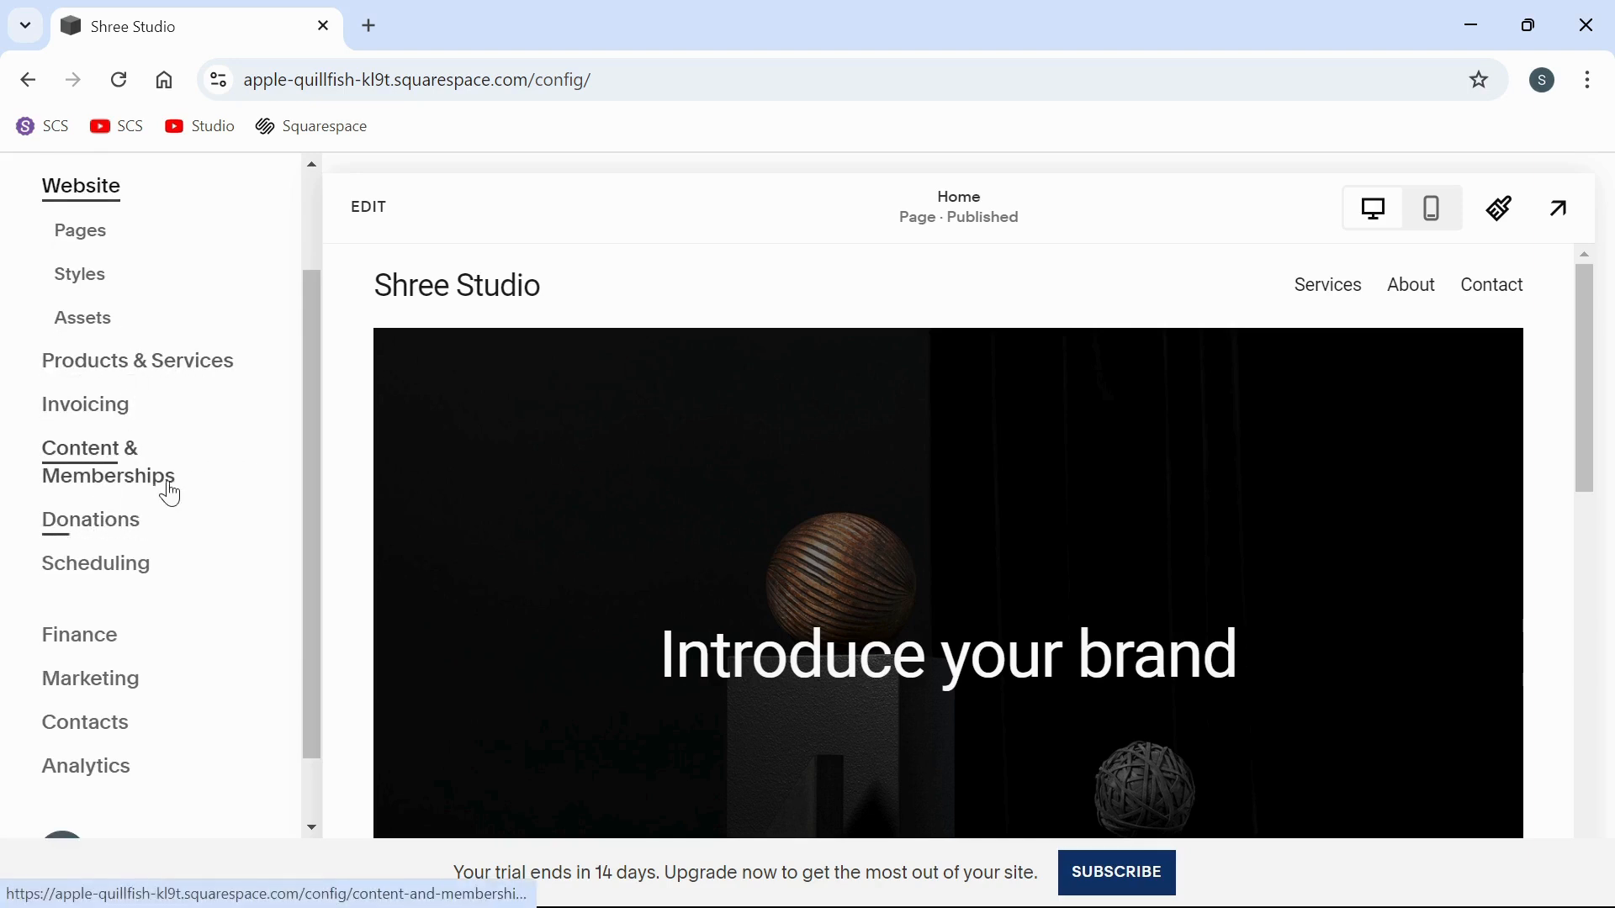
scroll(133, 566, down, 1)
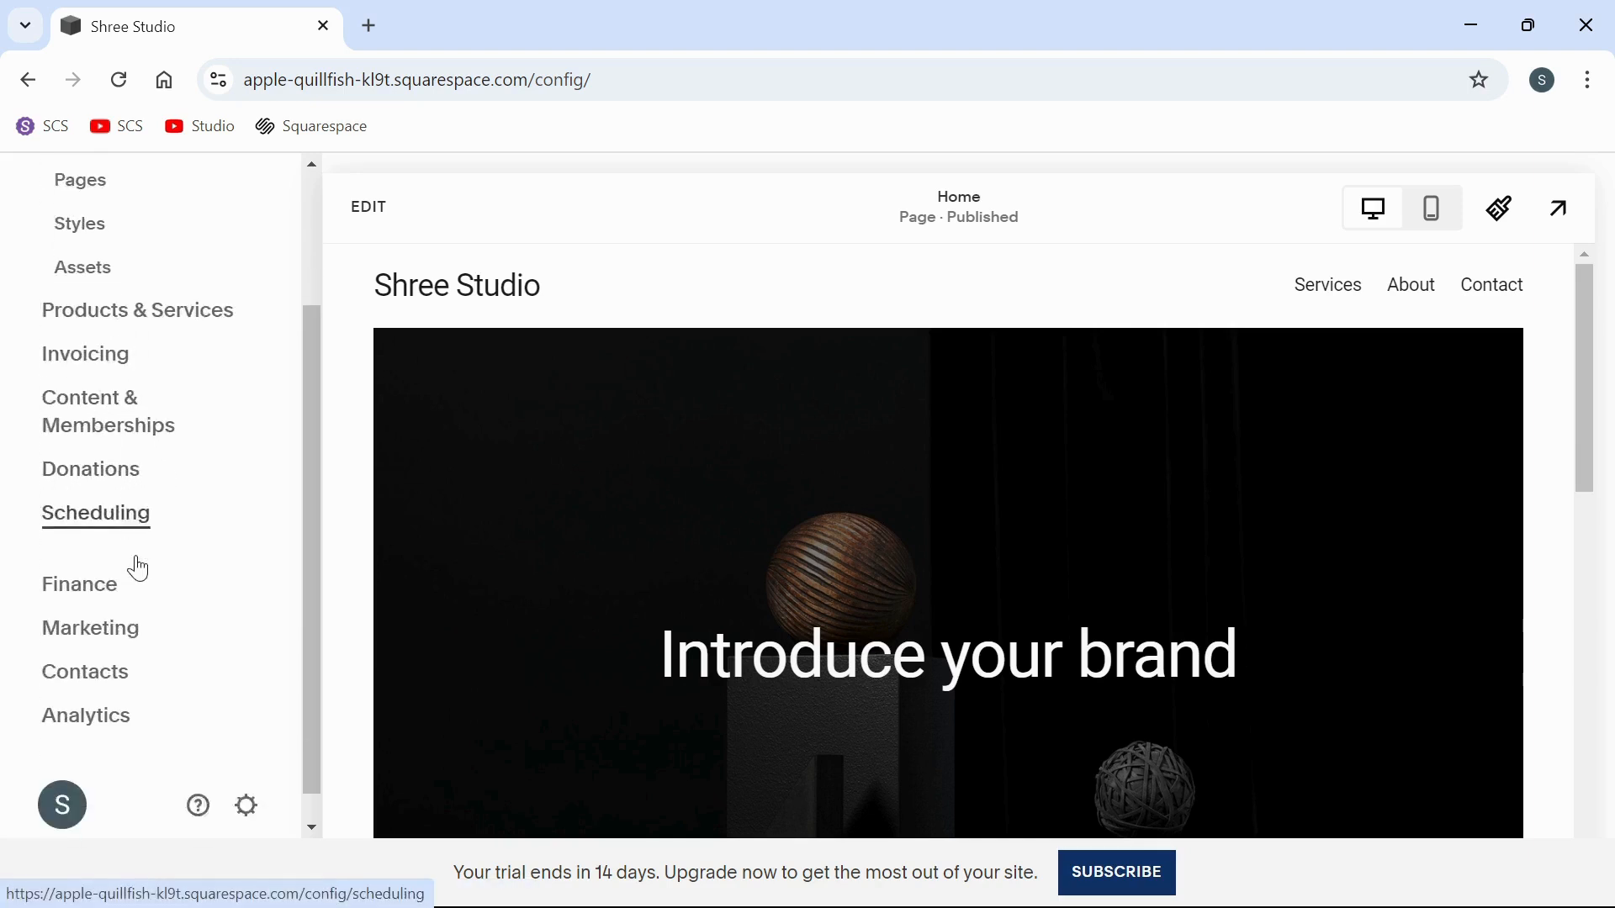
scroll(133, 567, up, 2)
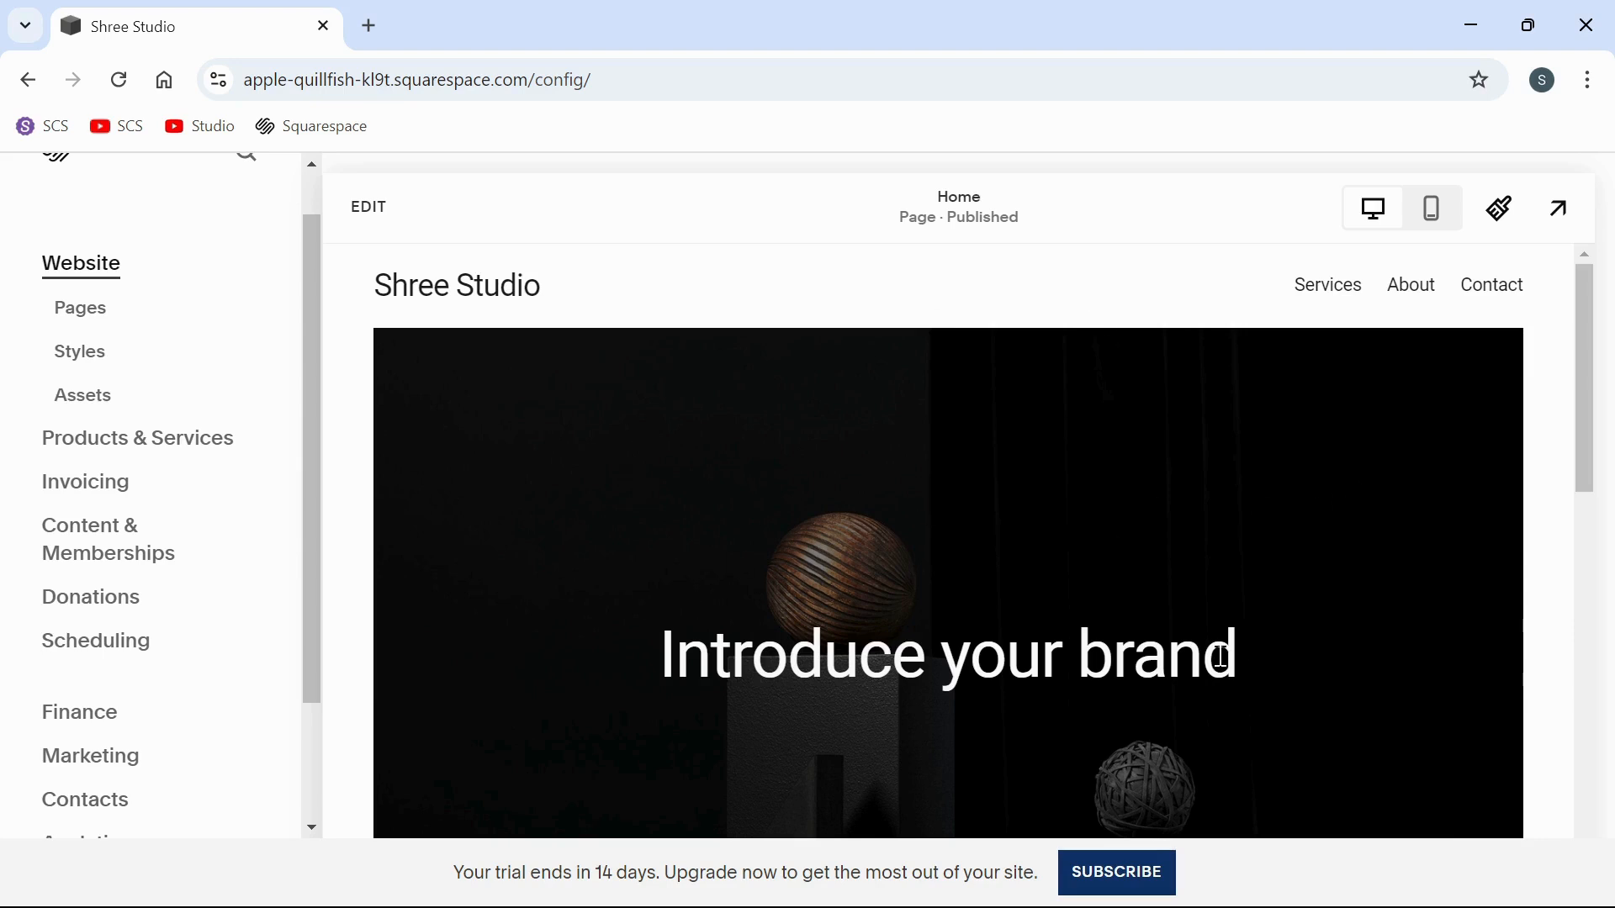
scroll(1224, 658, down, 6)
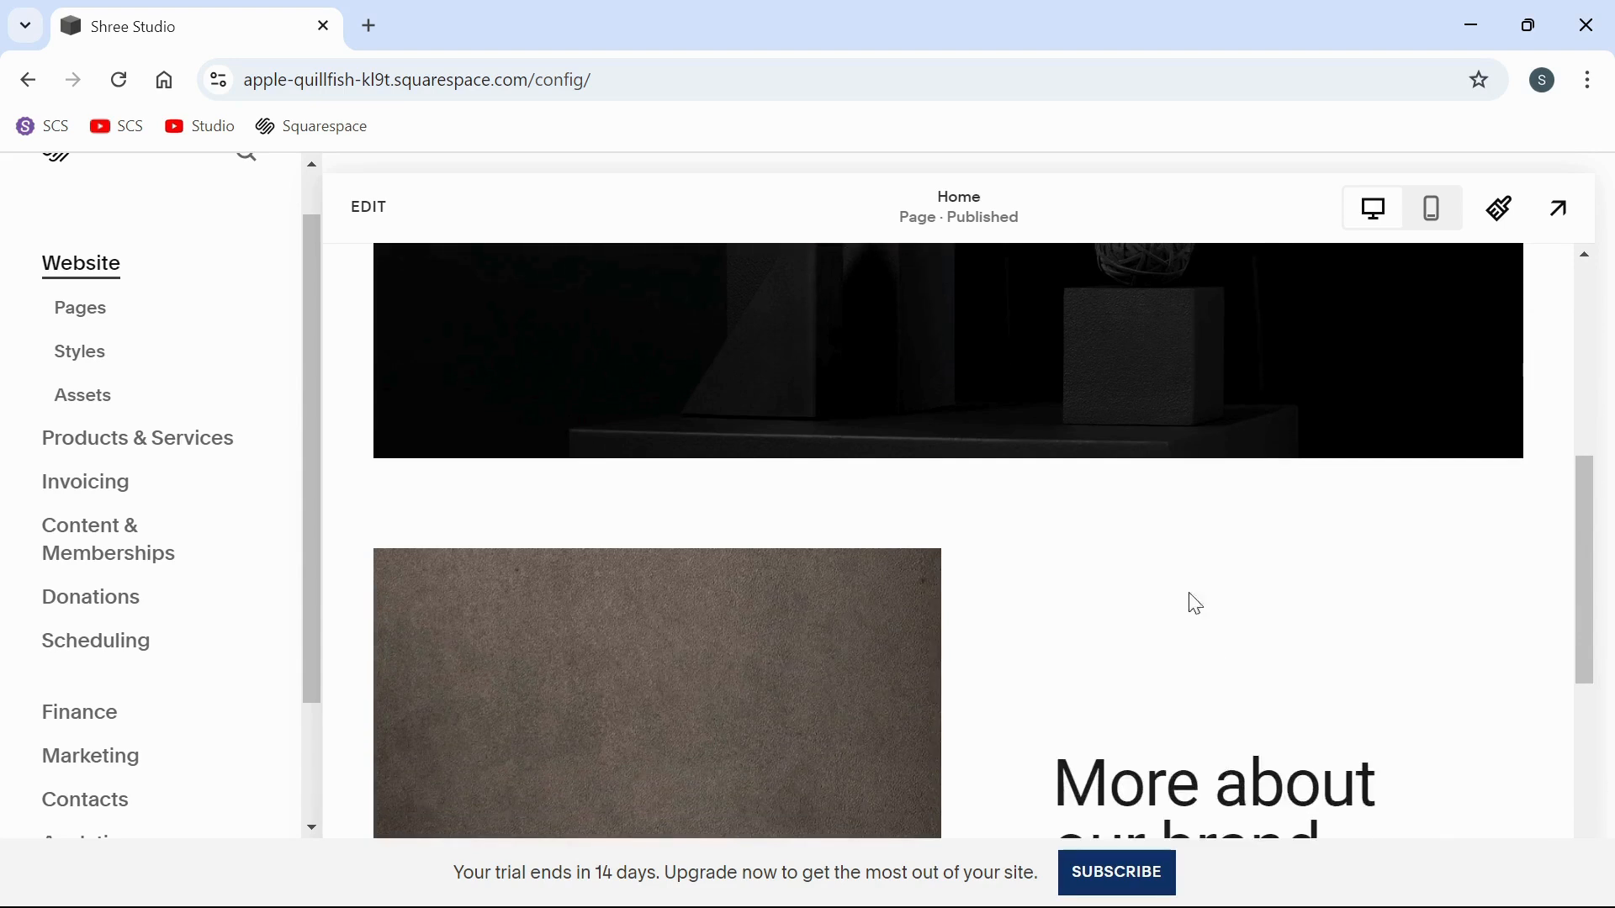
scroll(1169, 468, up, 8)
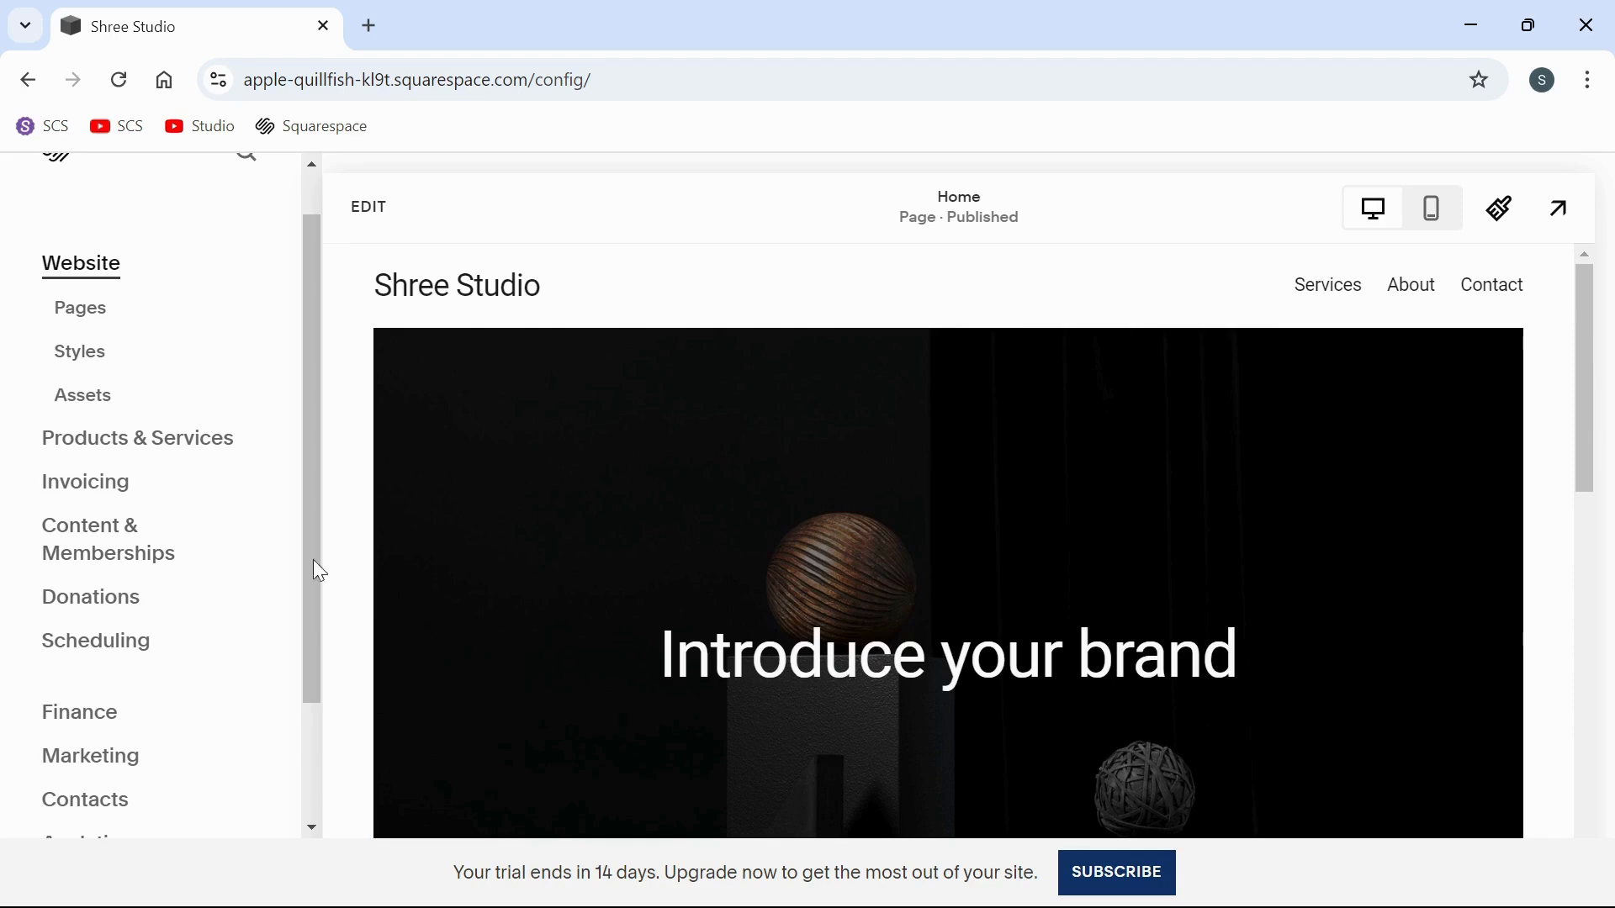
- Look through the homepage in the desktop preview from the intro banner to the More about our brand section and back
scroll(169, 504, up, 1)
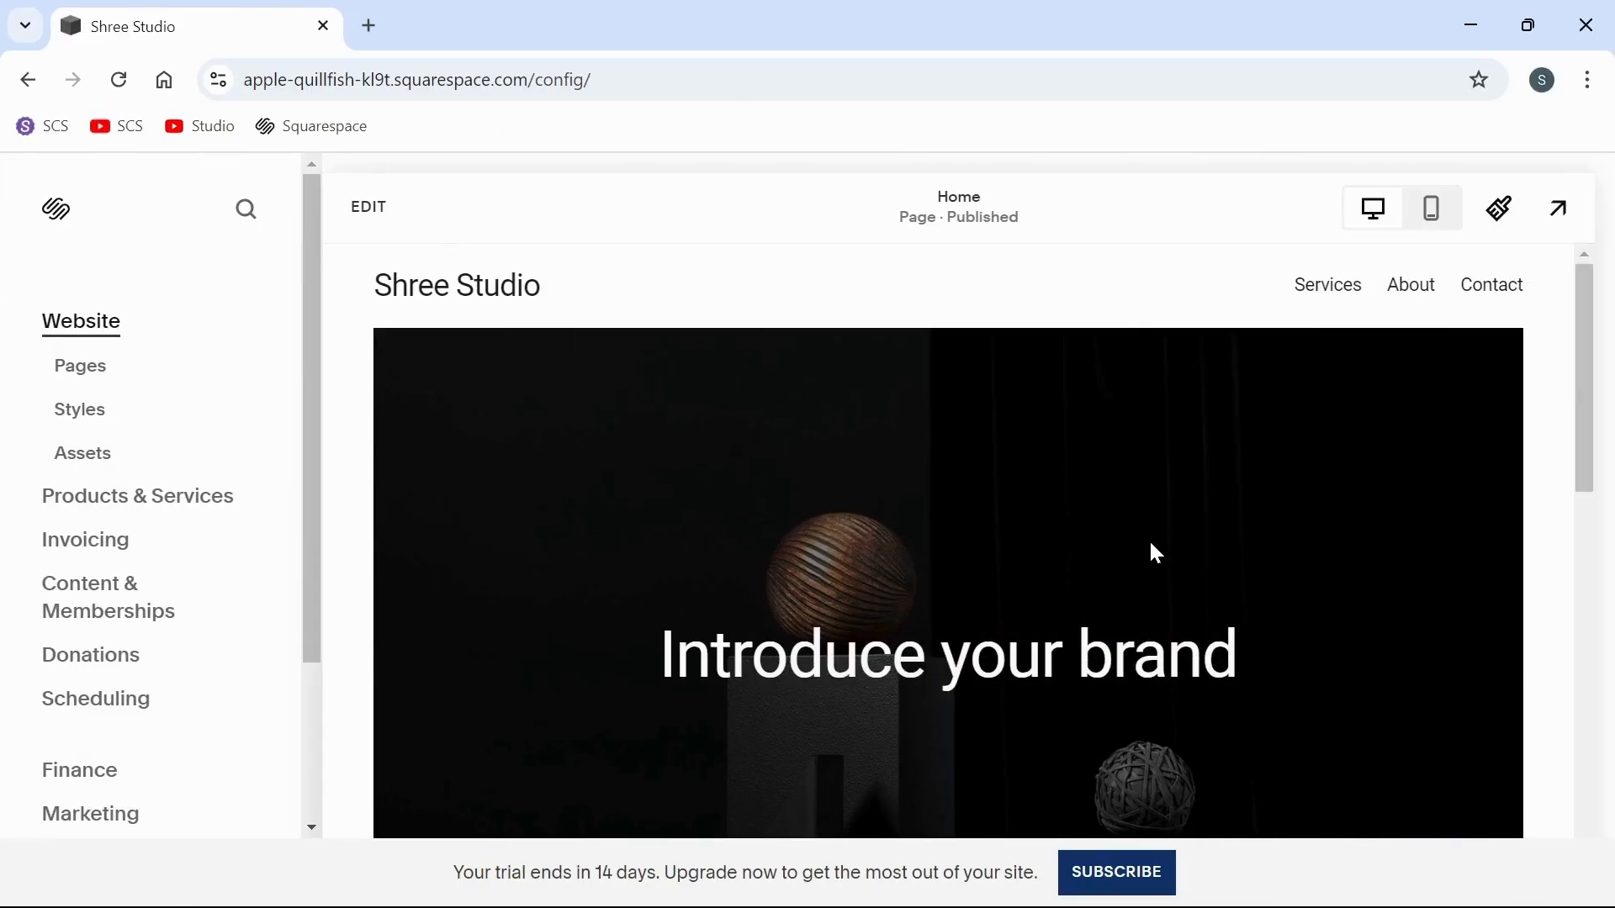
scroll(1150, 543, down, 10)
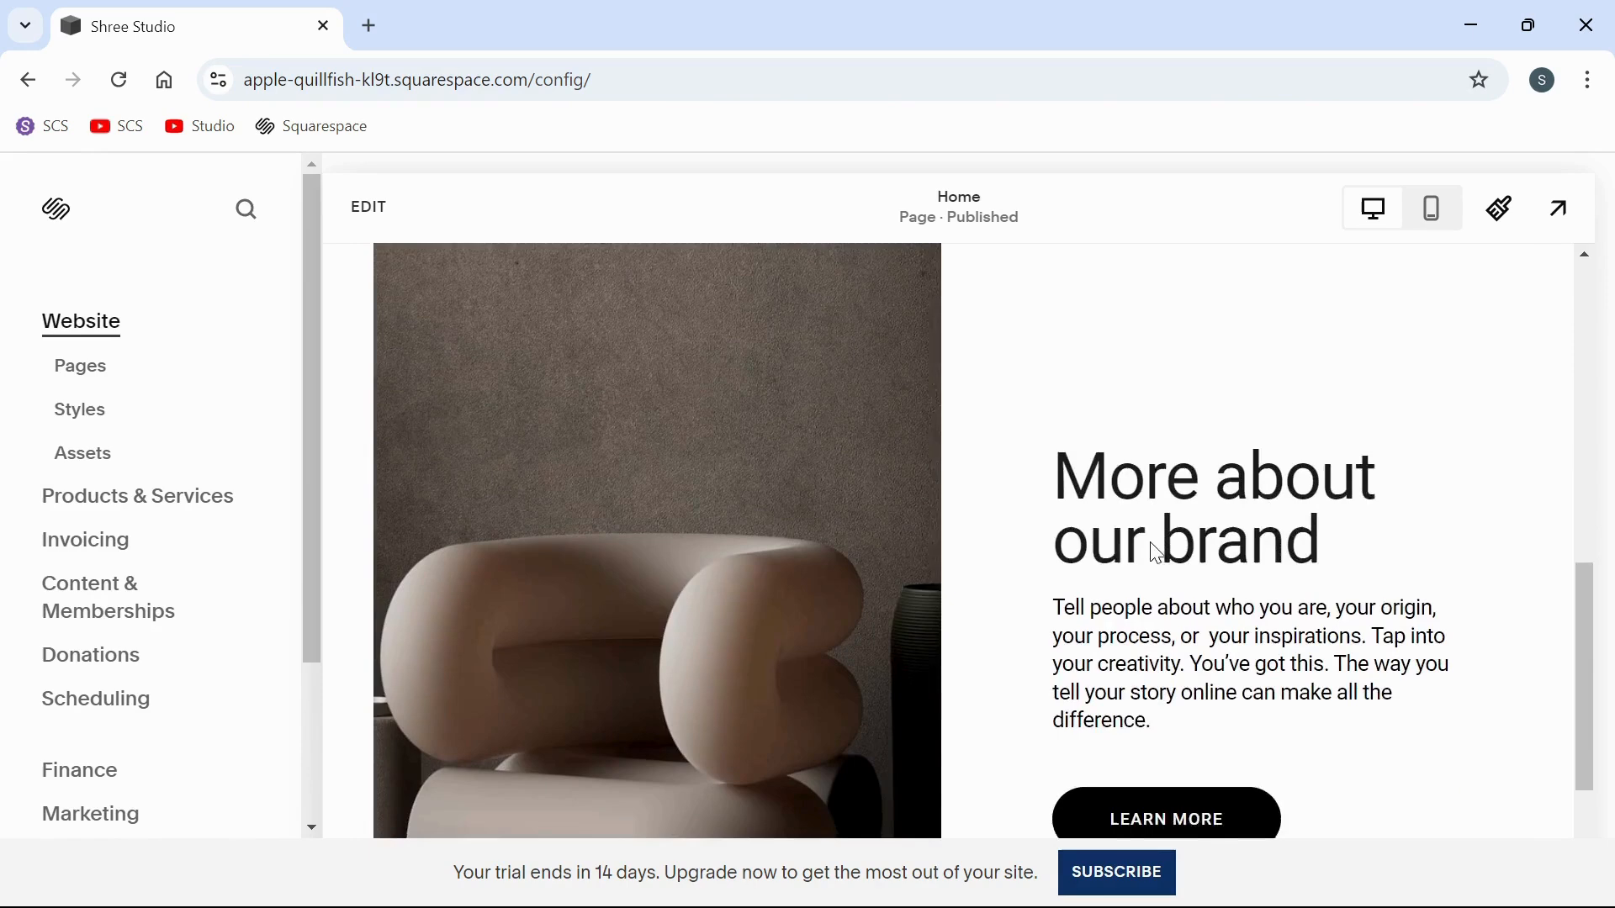
scroll(1156, 554, up, 10)
scroll(1156, 553, down, 2)
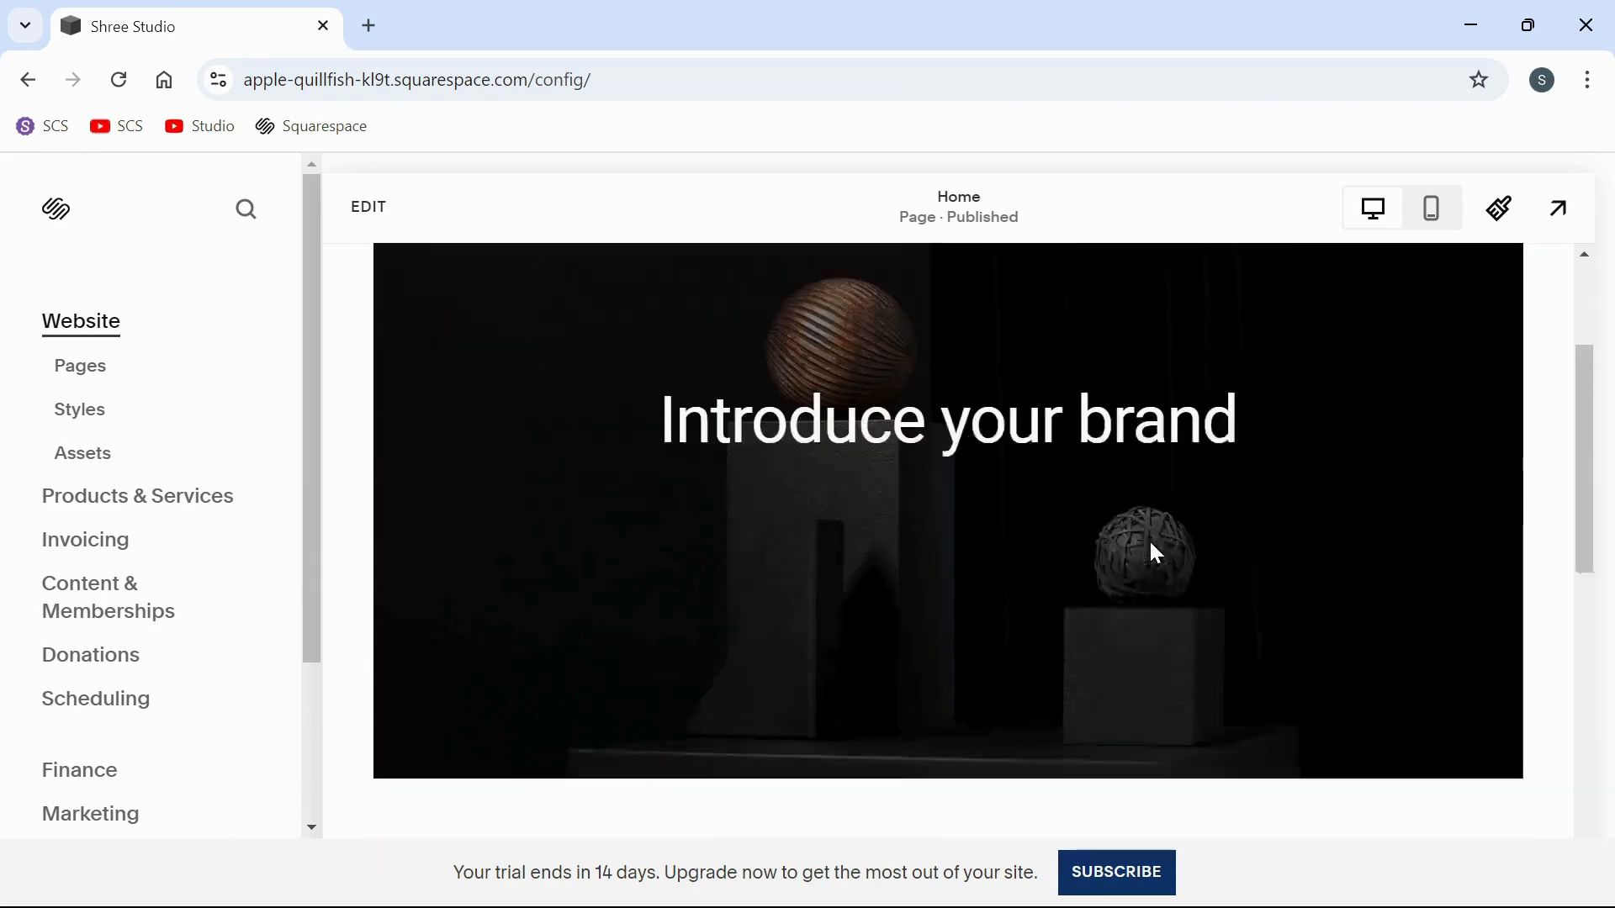
scroll(1156, 554, down, 8)
scroll(1156, 553, up, 10)
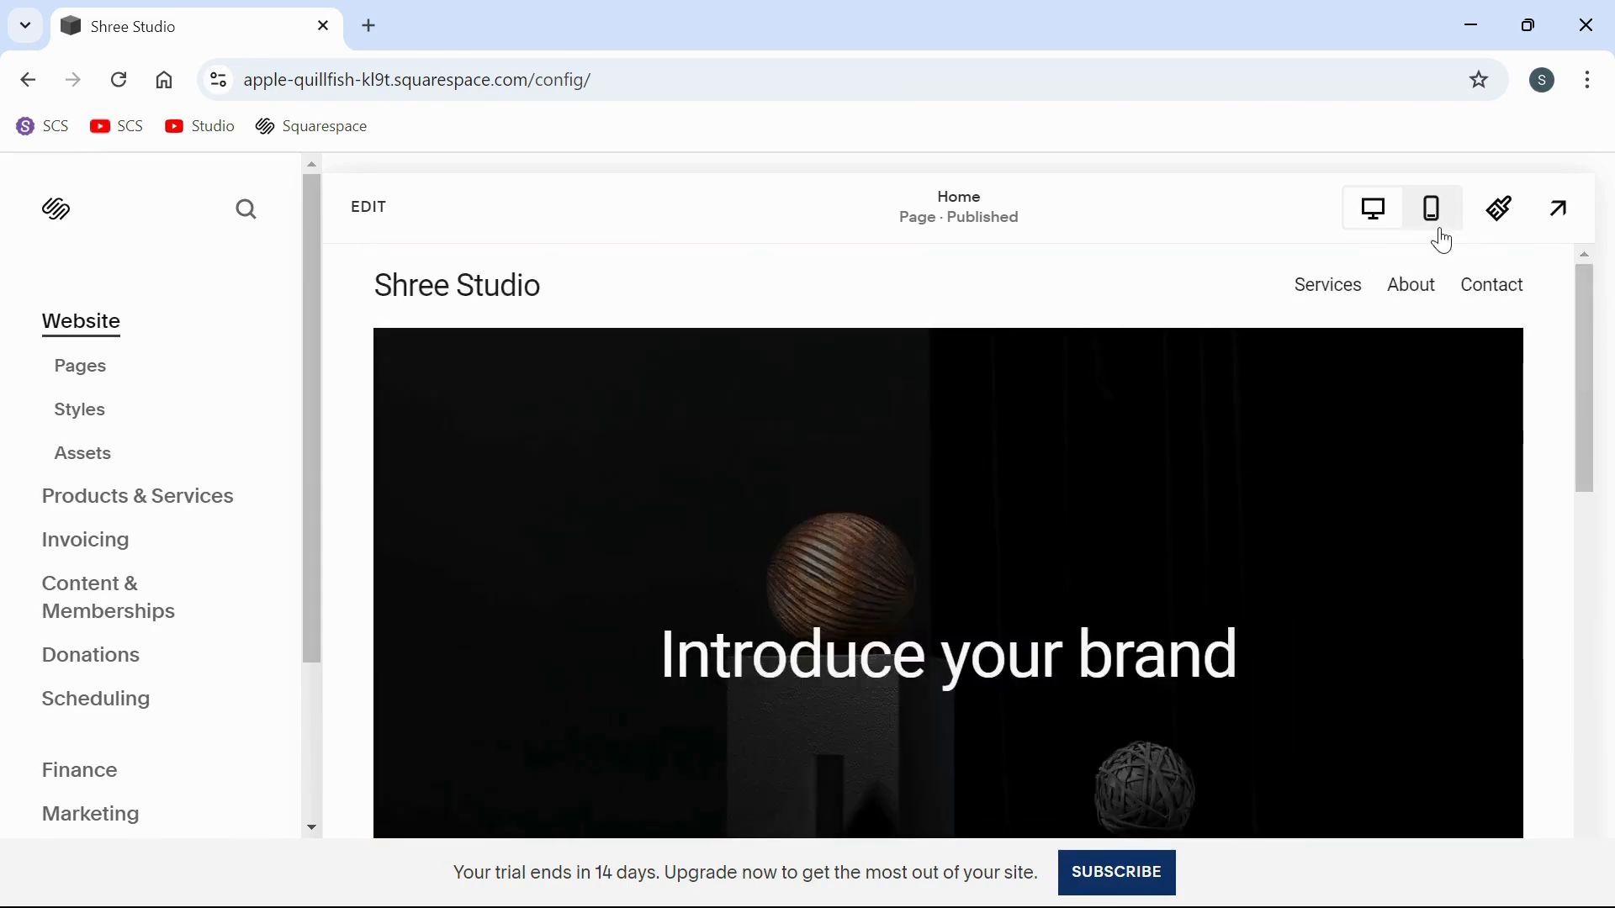
- Switch the homepage preview to the mobile layout, review its sections from header to end, and restore the desktop layout
click(1440, 232)
scroll(986, 606, down, 2)
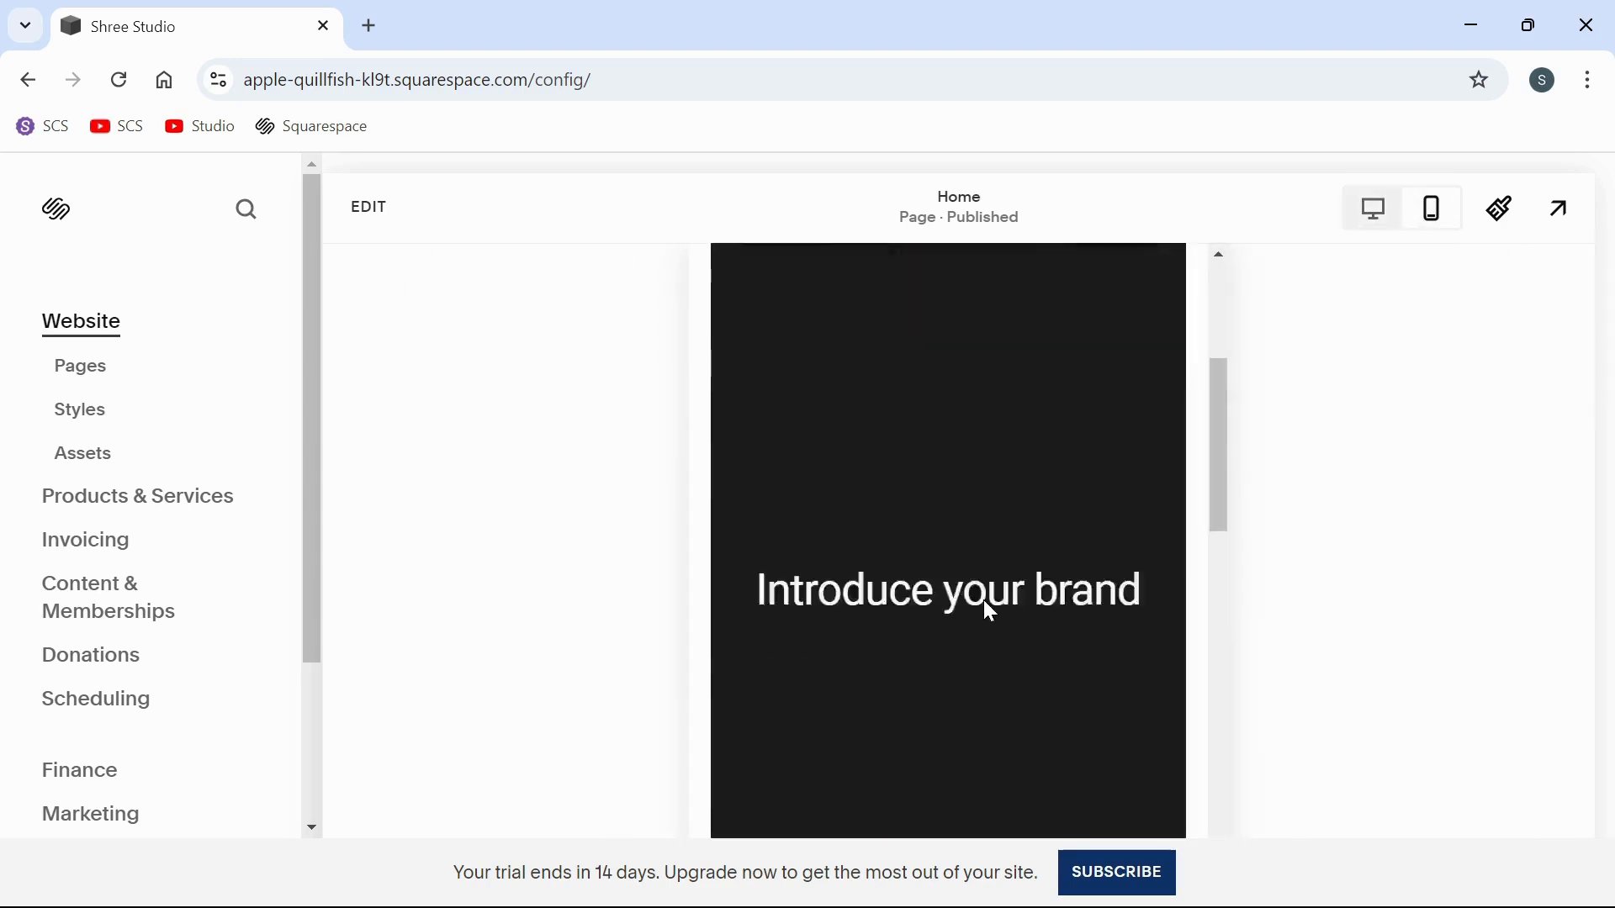
scroll(985, 603, down, 10)
scroll(985, 603, up, 9)
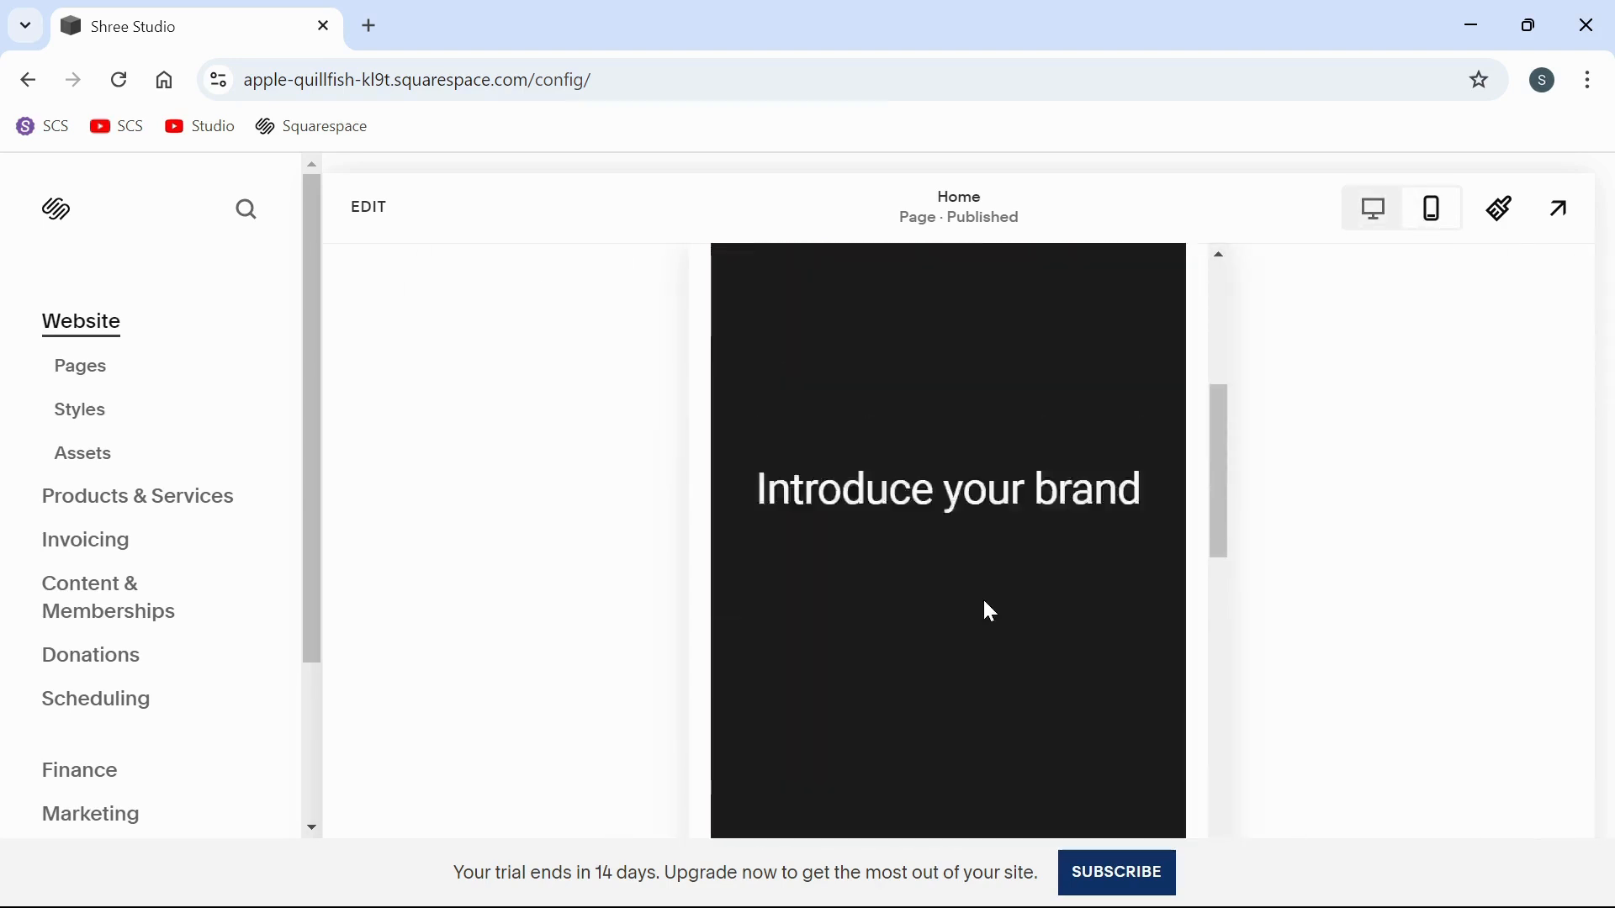
scroll(985, 603, up, 3)
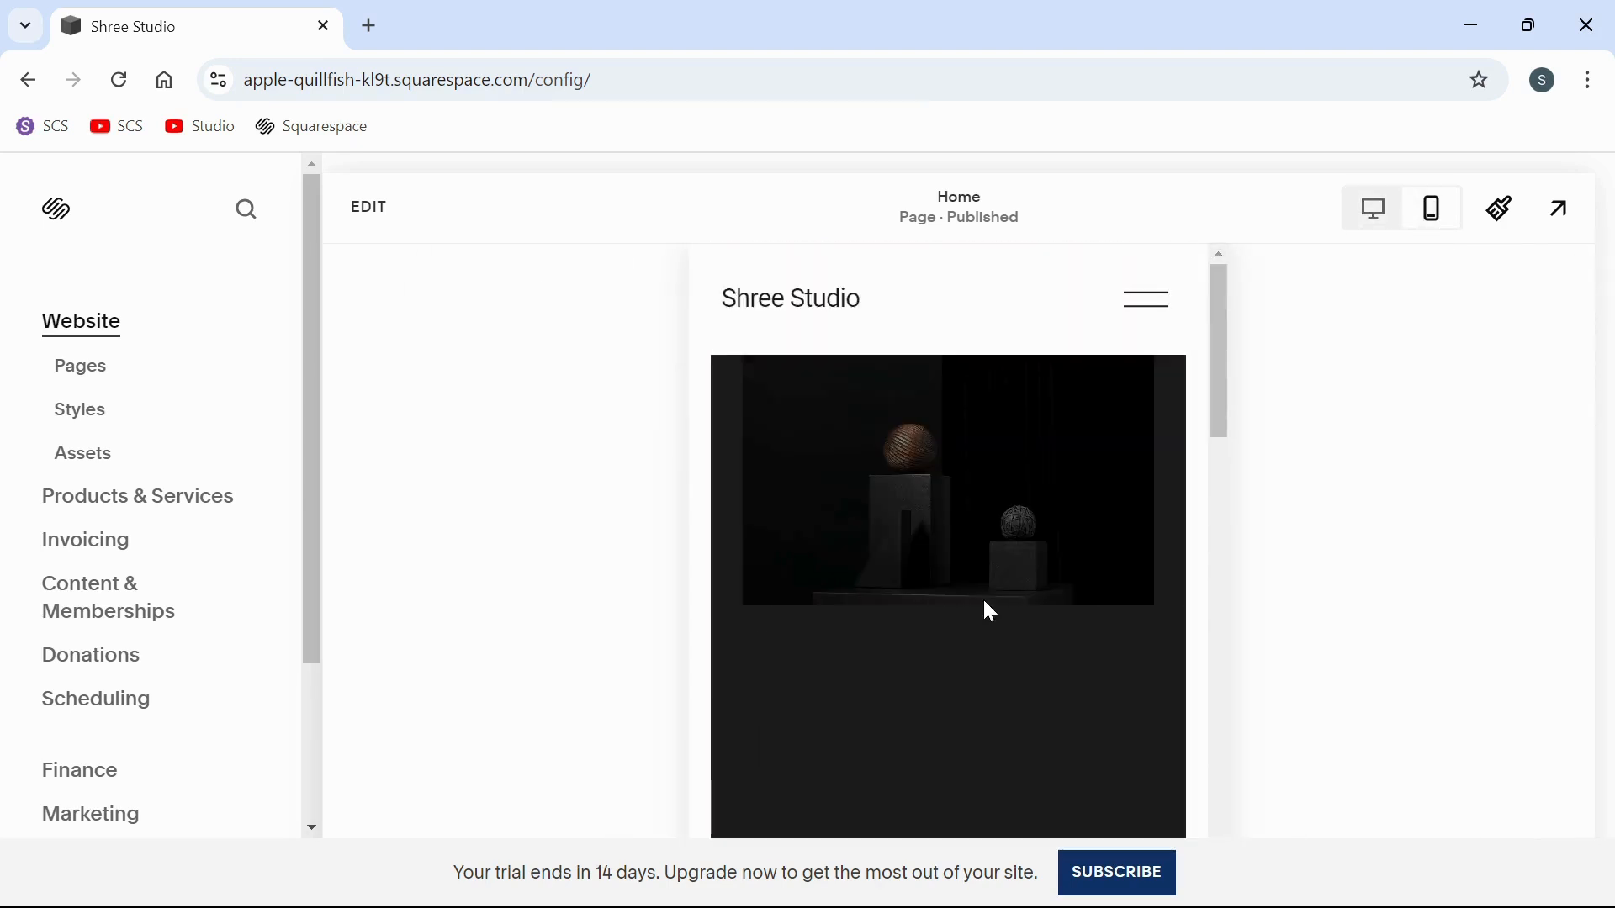
click(1374, 208)
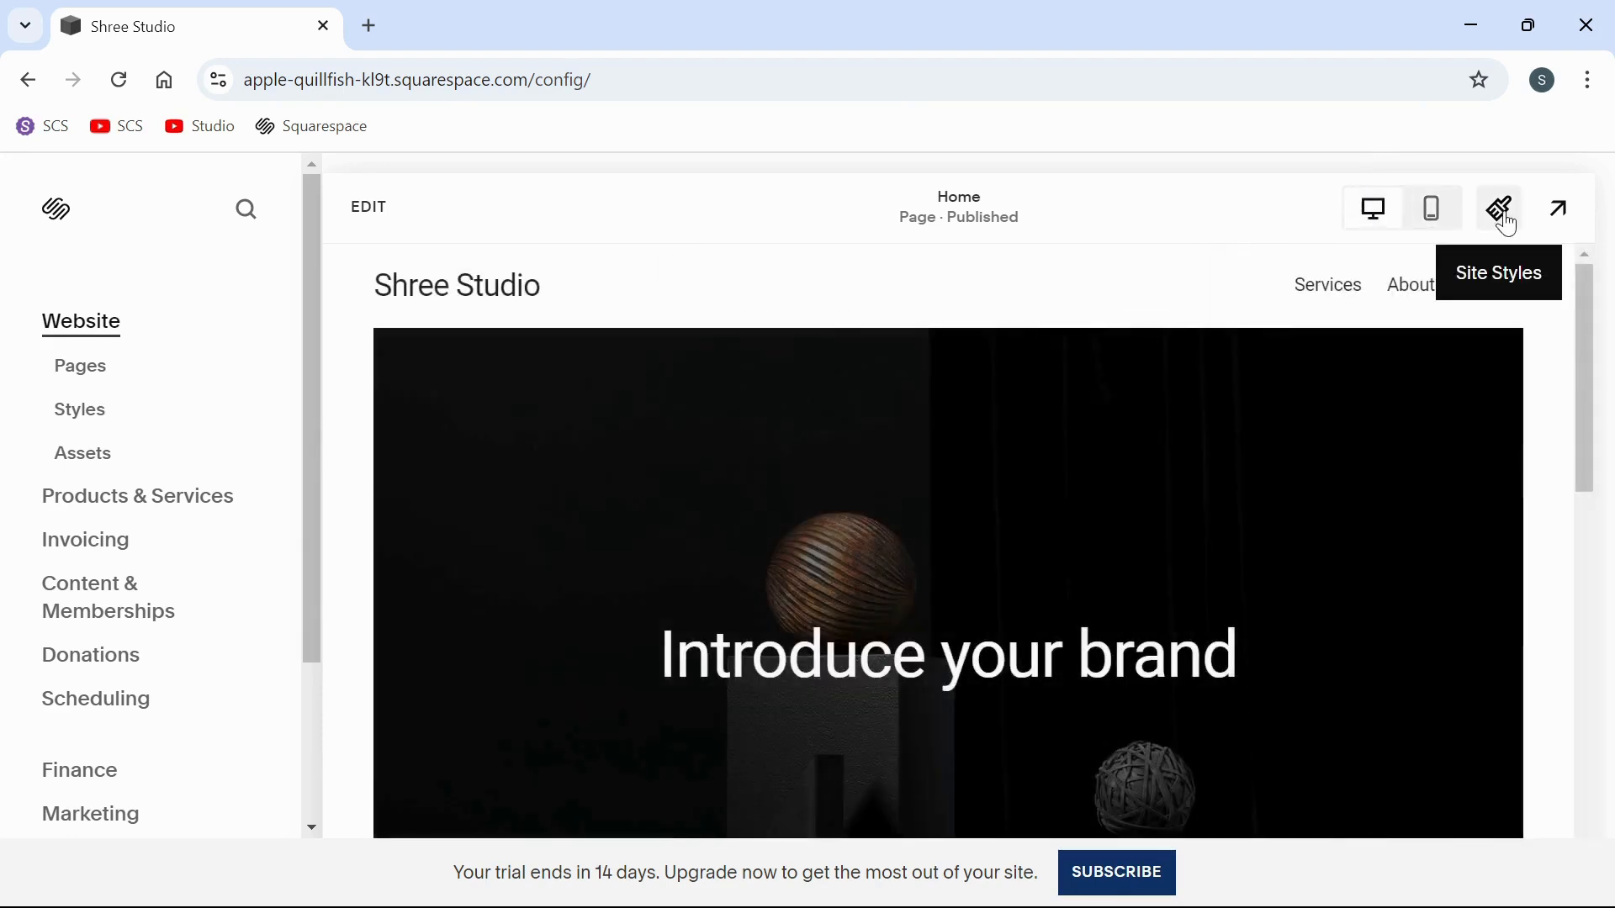
- Open Site Styles, review the options for fonts, colors, buttons, forms and miscellaneous, and close it again
click(1506, 212)
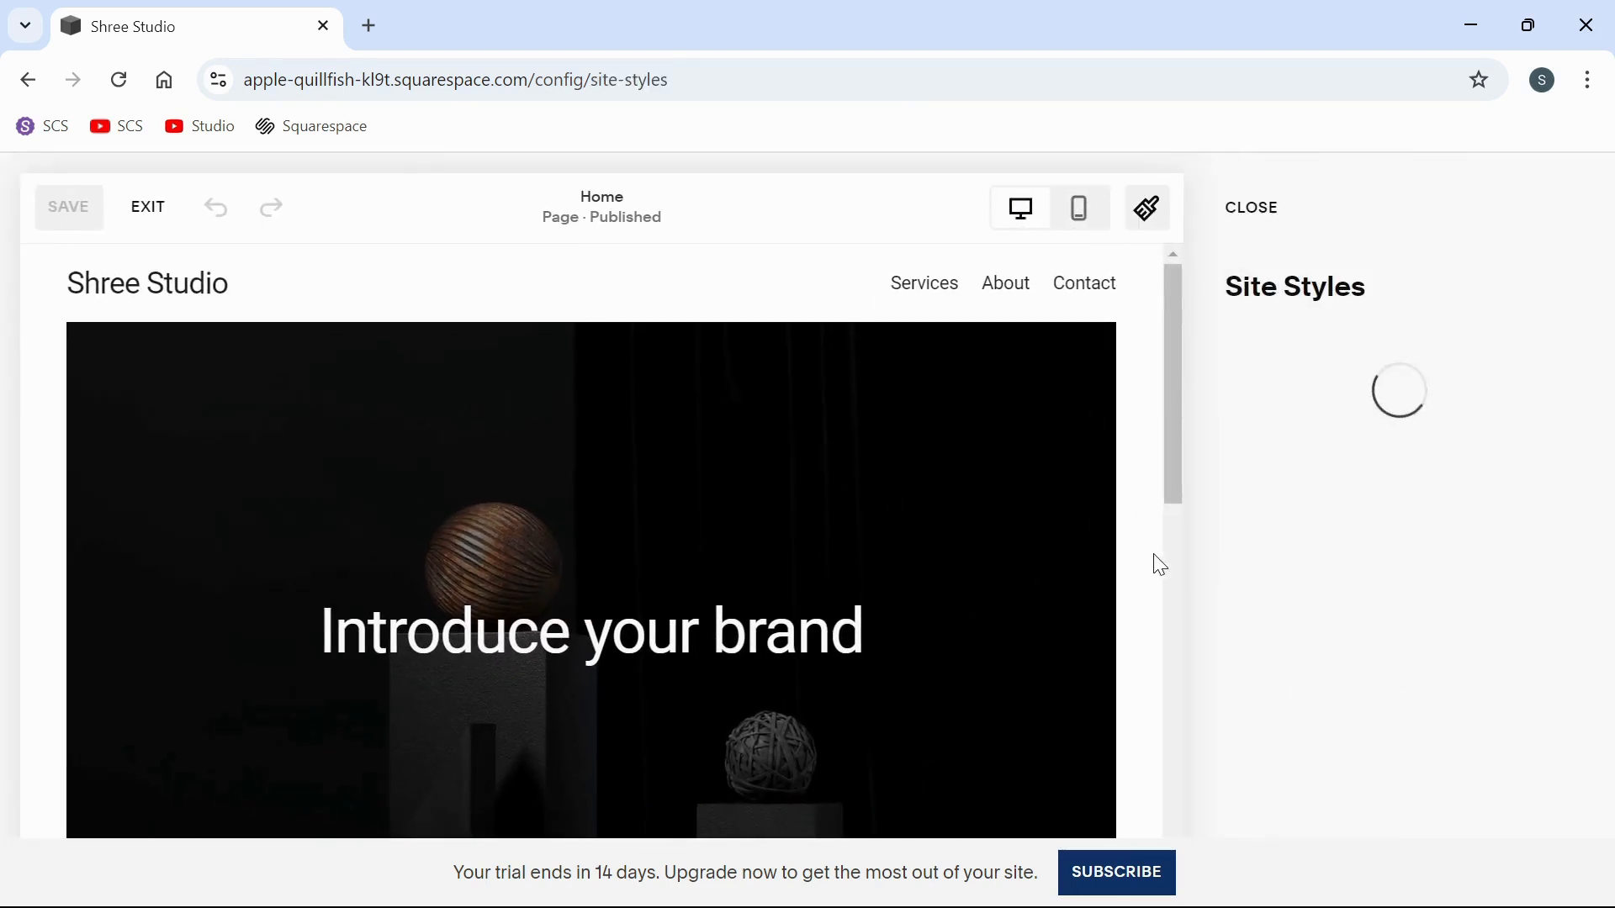
scroll(1327, 515, down, 3)
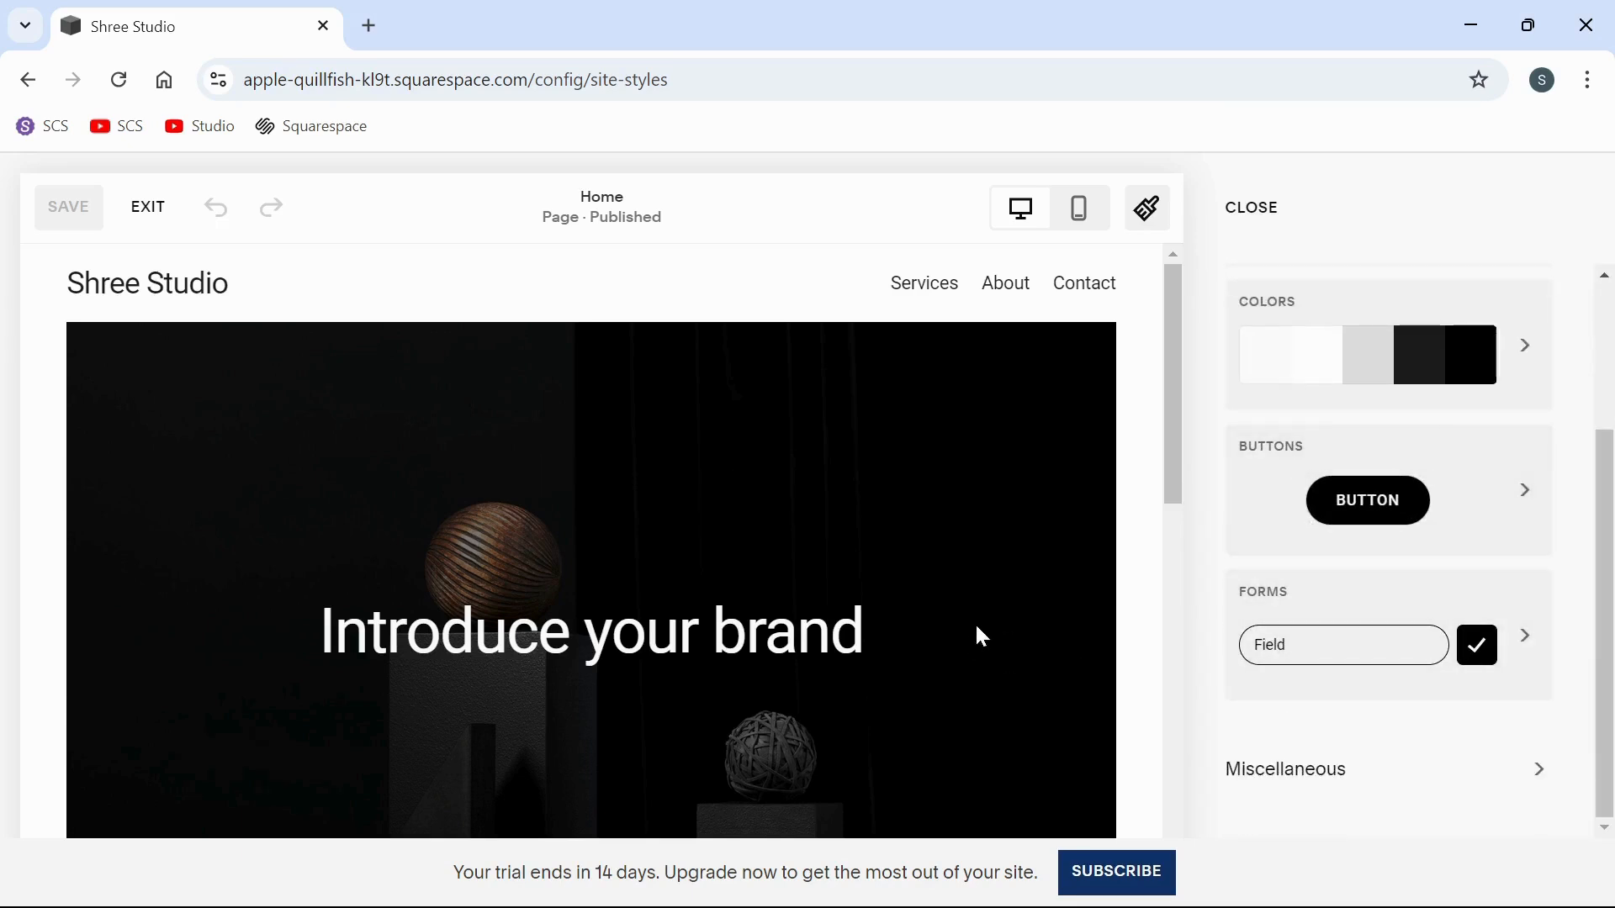
scroll(1076, 580, down, 1)
scroll(1077, 581, up, 1)
scroll(1424, 350, up, 3)
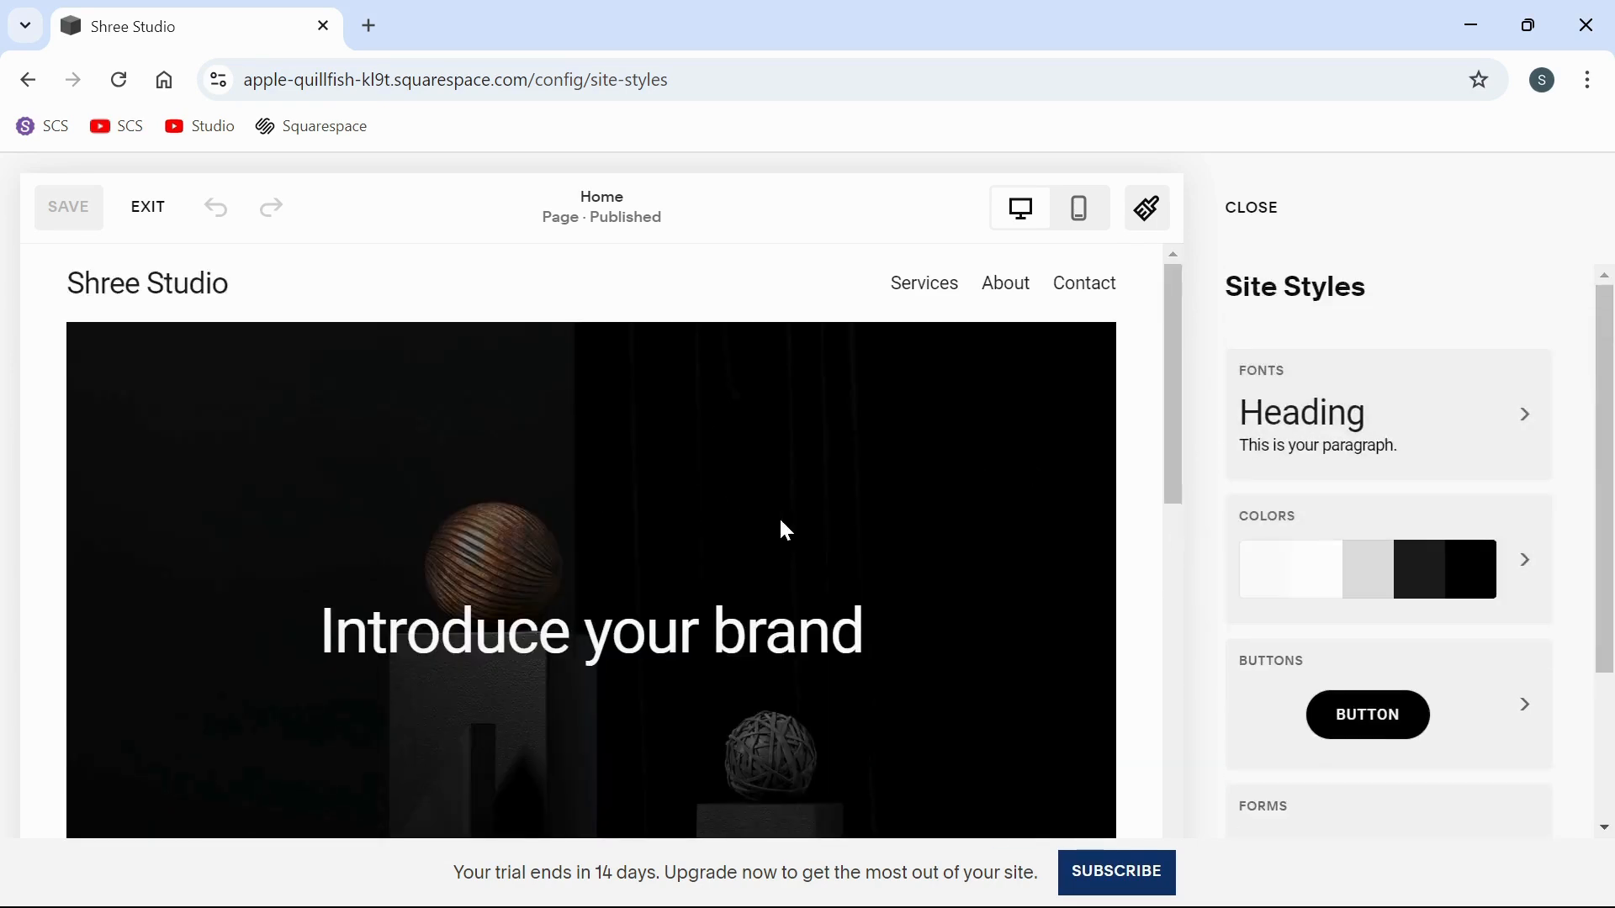
scroll(782, 530, down, 3)
scroll(784, 530, up, 3)
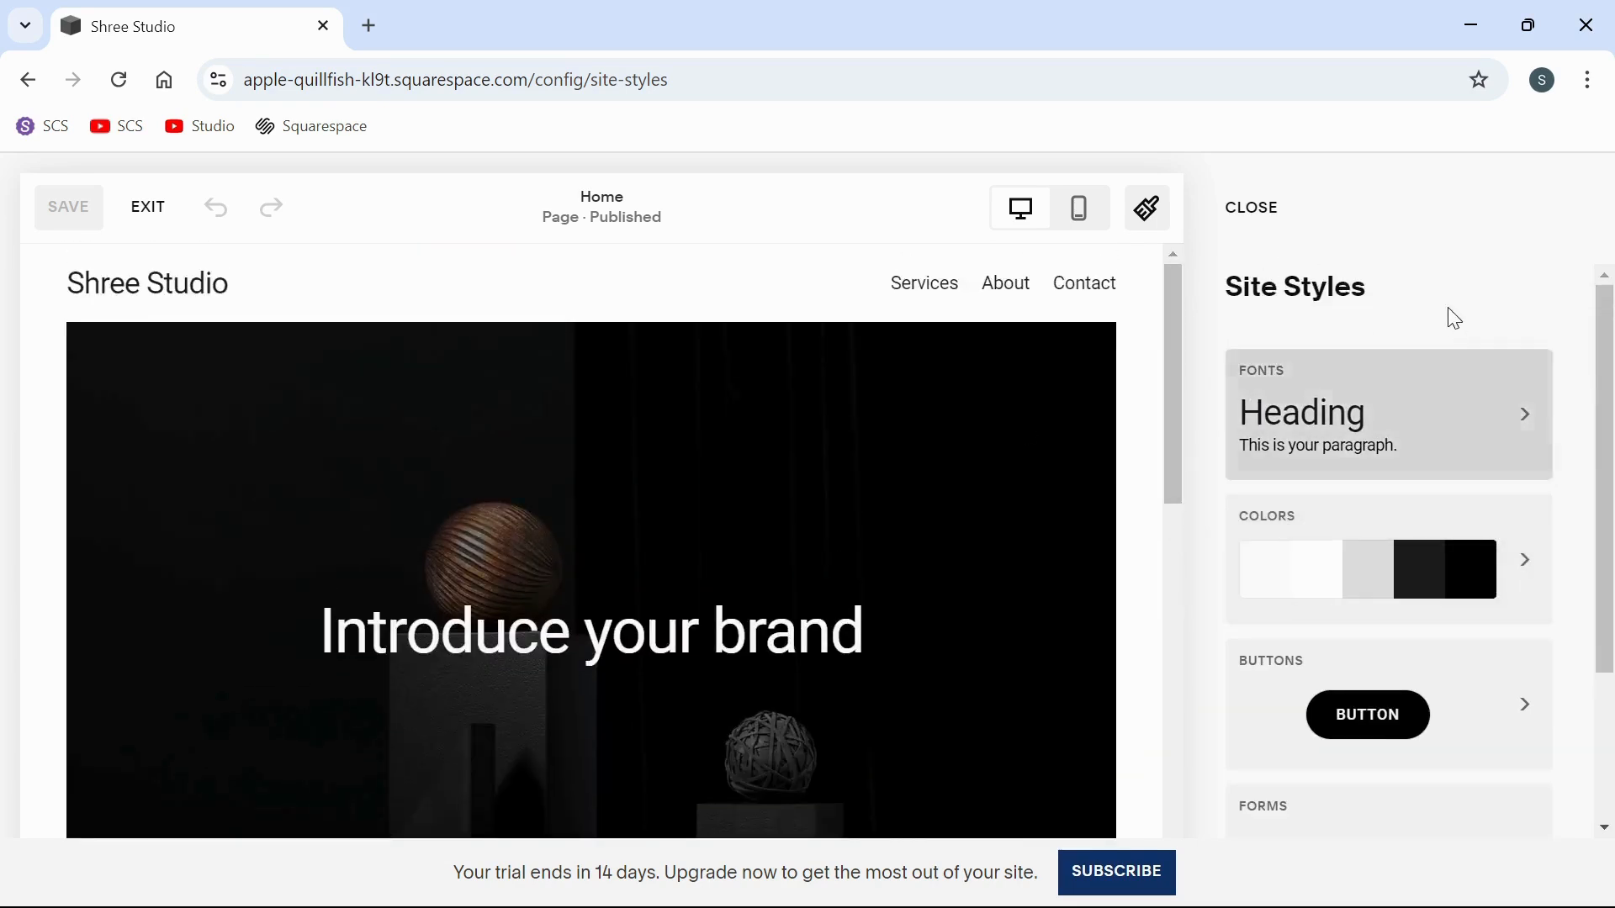
click(1253, 208)
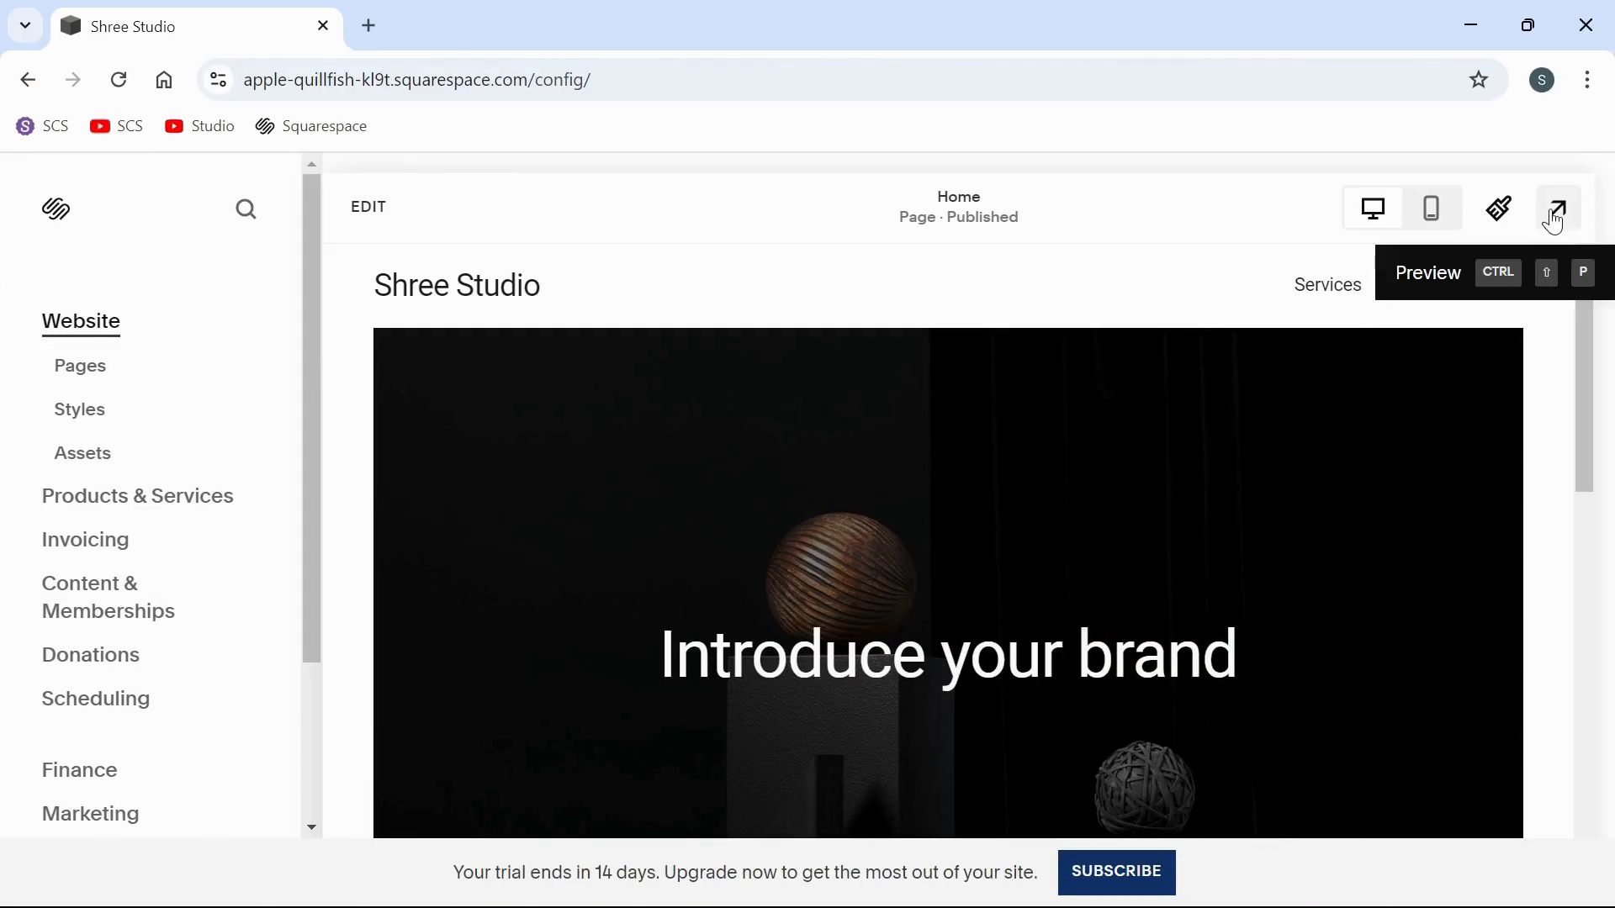
- Open the full-window preview of the site, look through the homepage, and return to the site dashboard in Chrome
click(1558, 210)
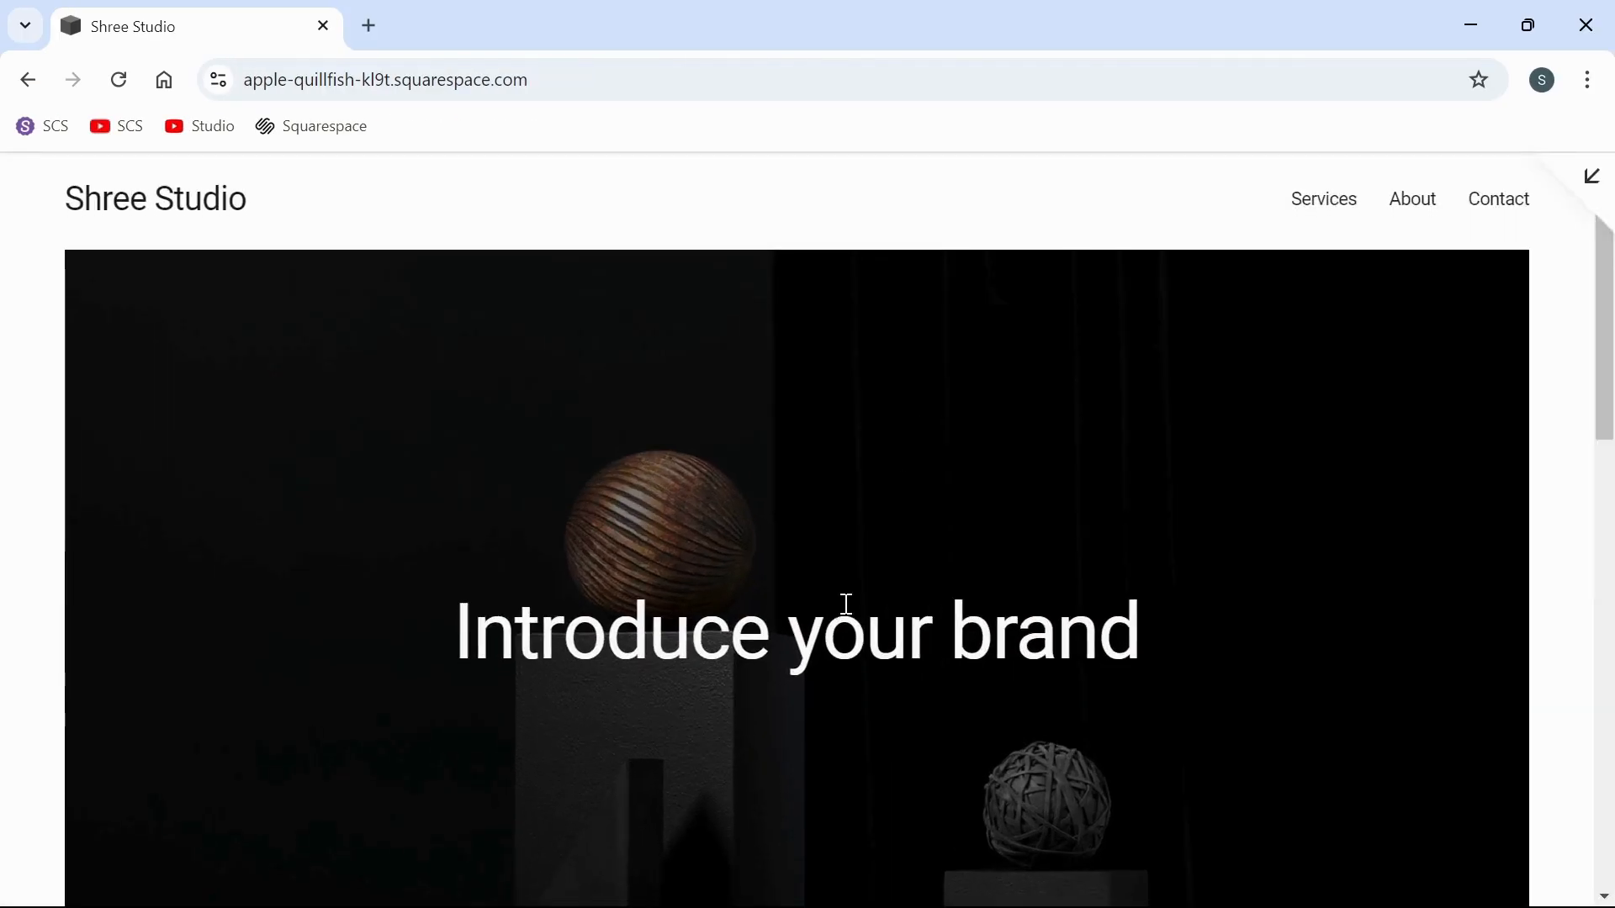
scroll(846, 605, down, 10)
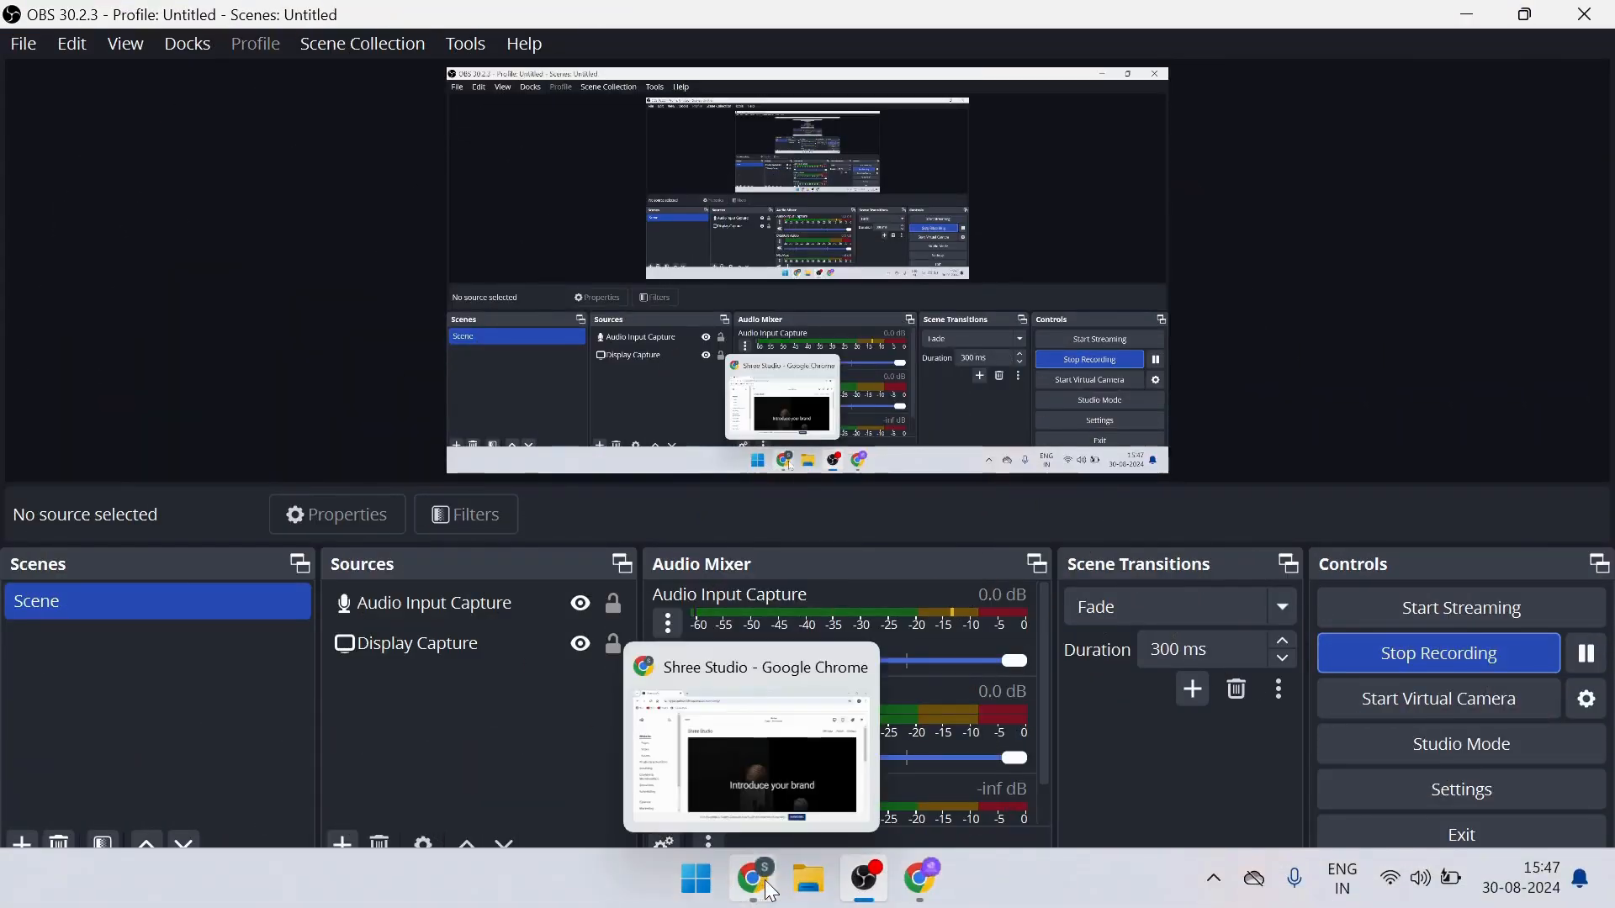
click(754, 886)
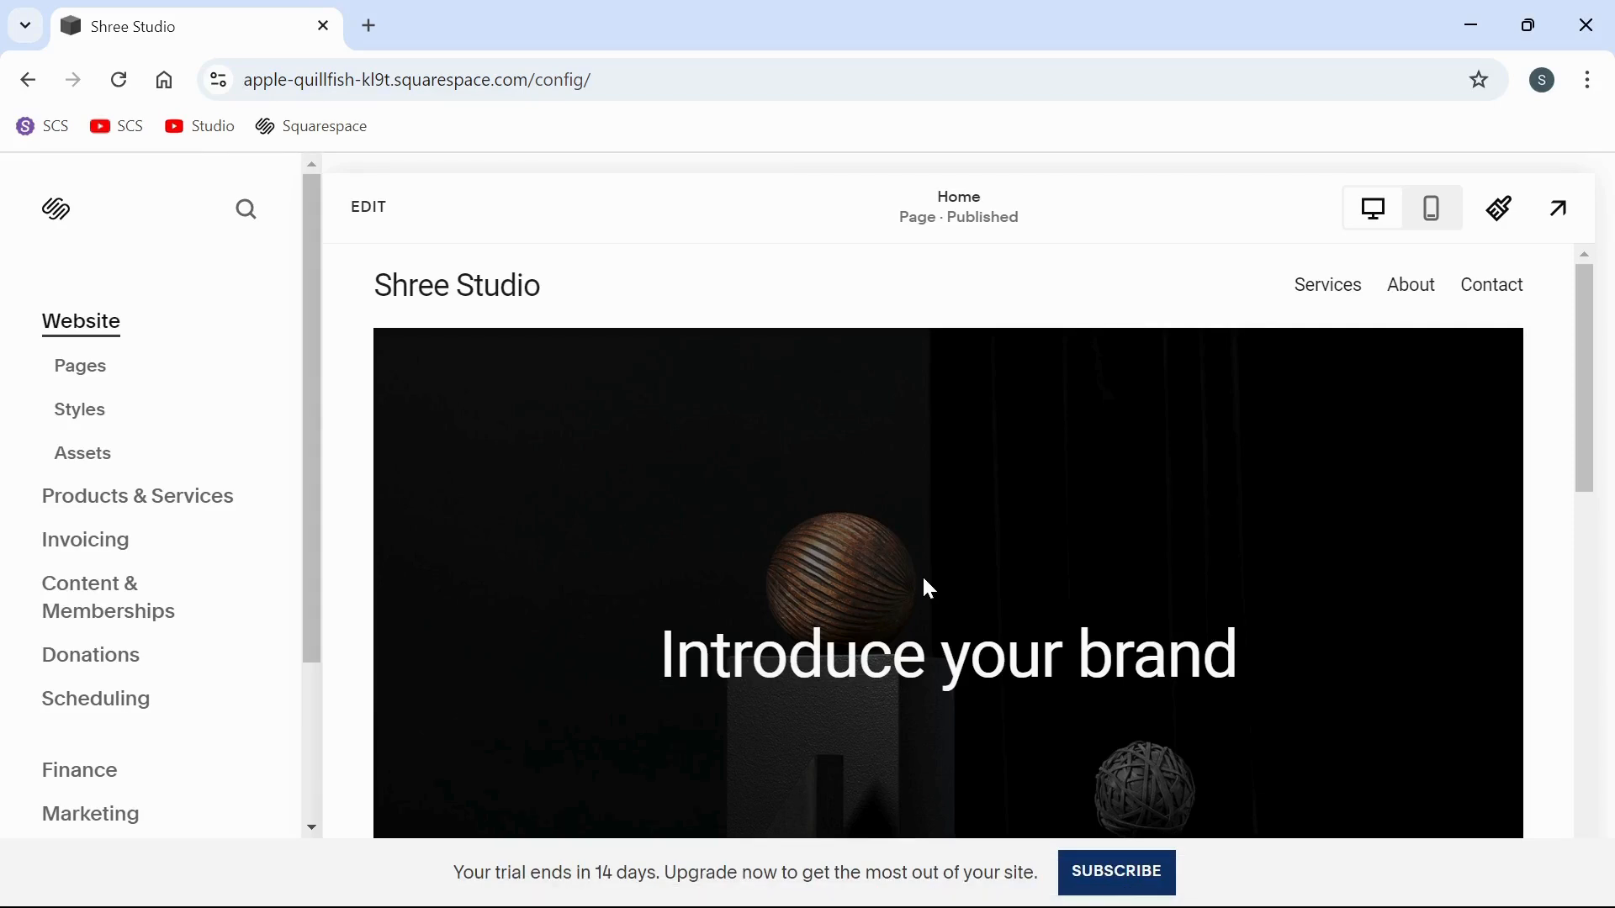
- Open the website's Pages, examine Main Navigation, Not Linked and Utilities, and return to the dashboard home
mouse_move(889, 906)
scroll(239, 431, down, 2)
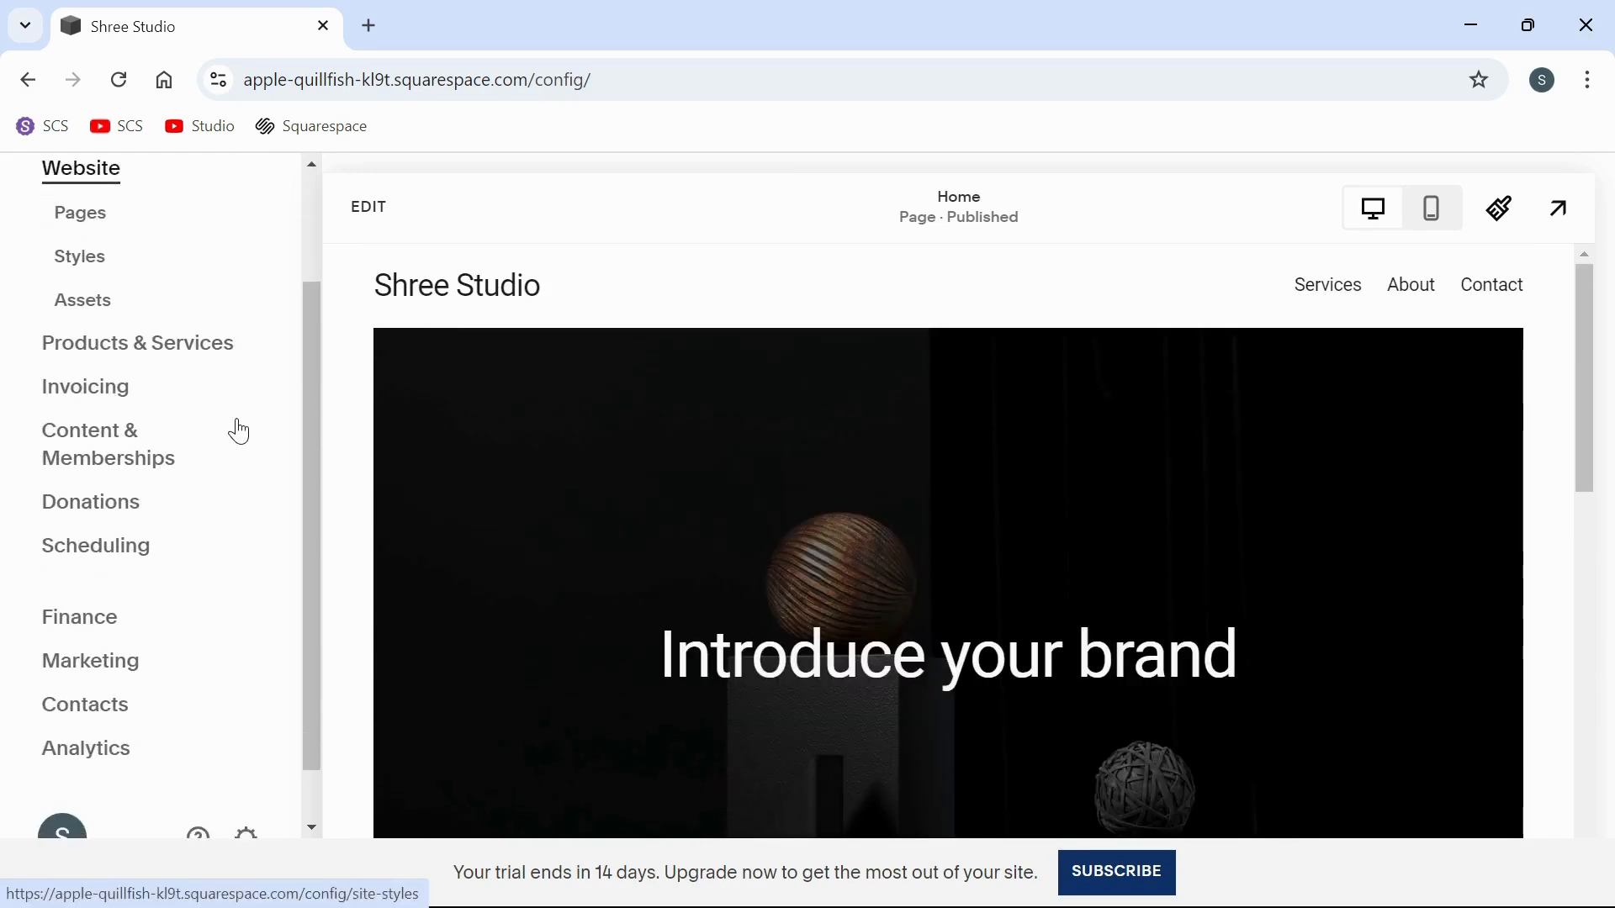
scroll(239, 431, up, 2)
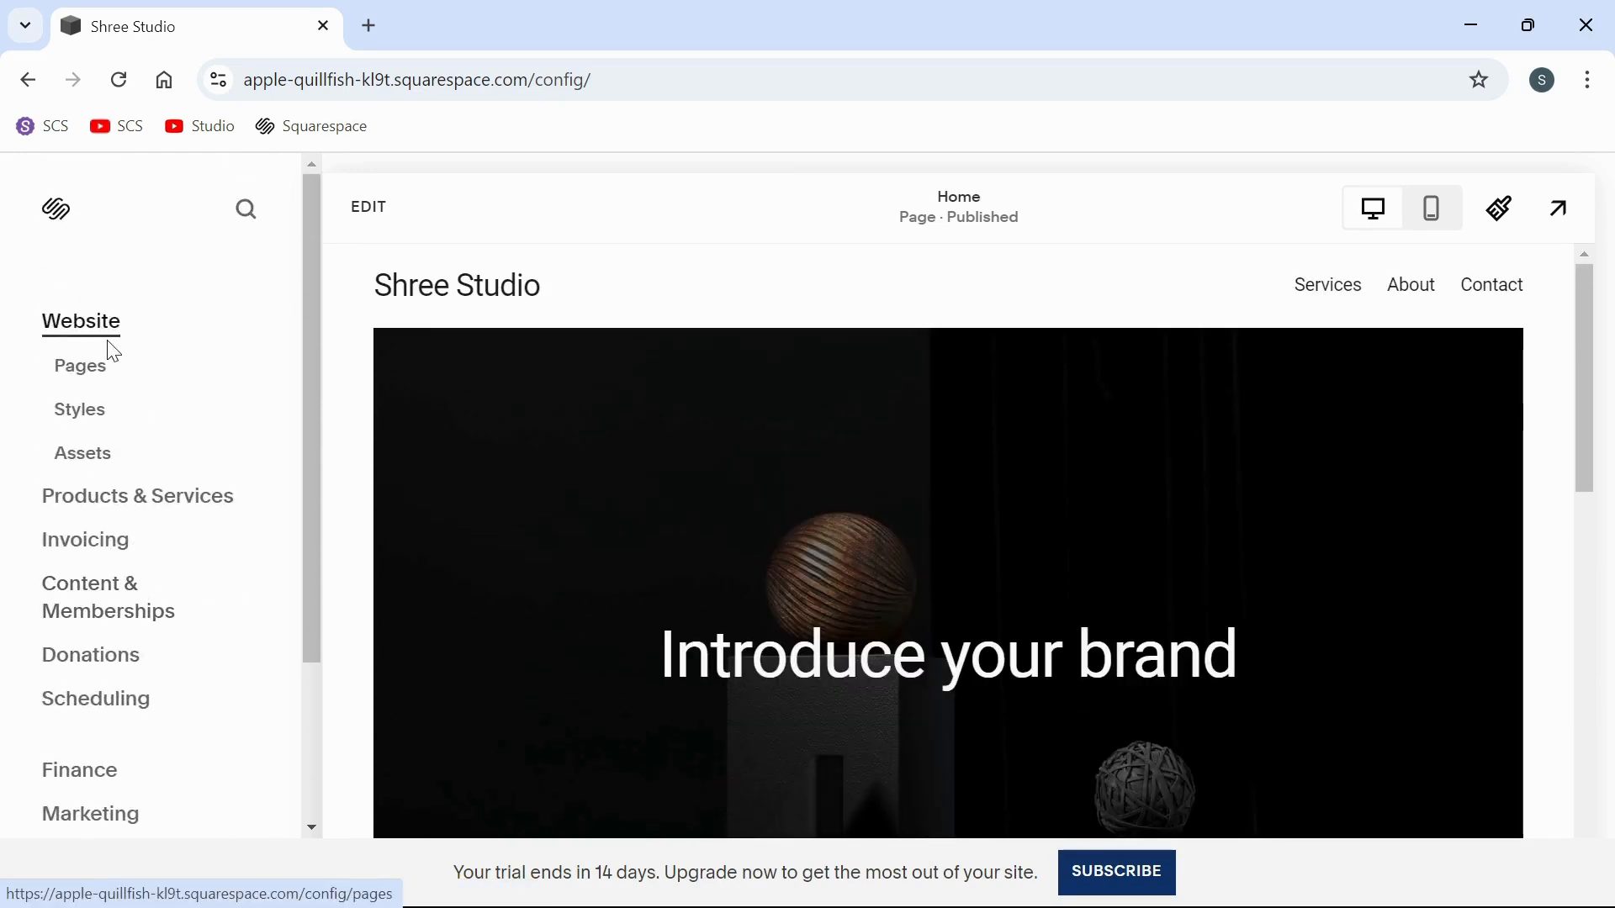
scroll(145, 462, down, 1)
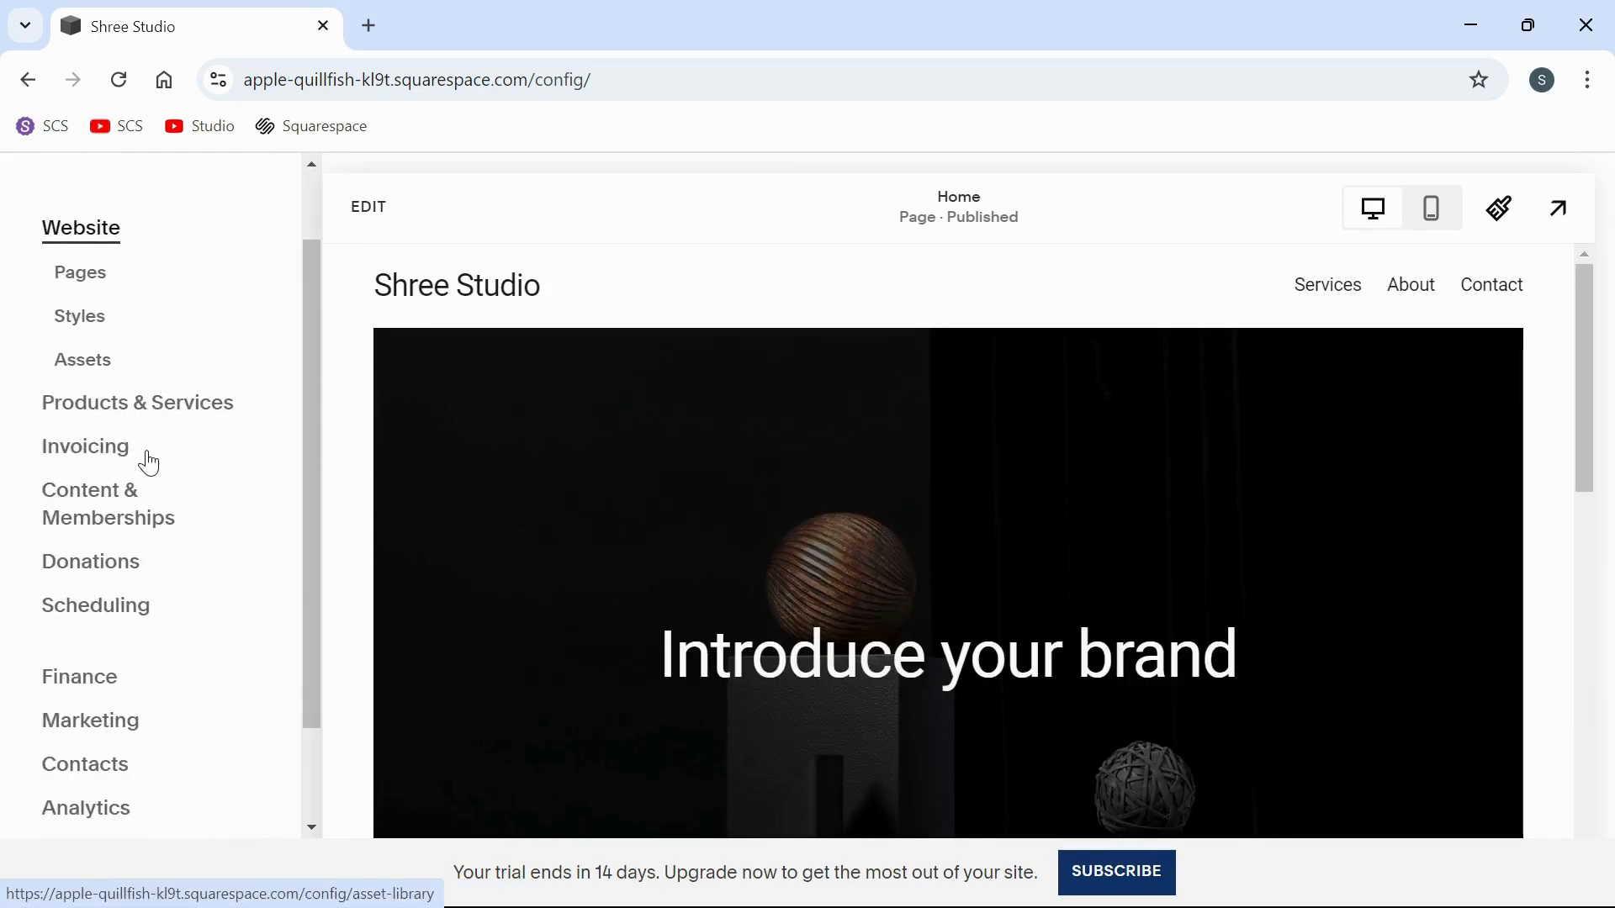
scroll(148, 462, up, 1)
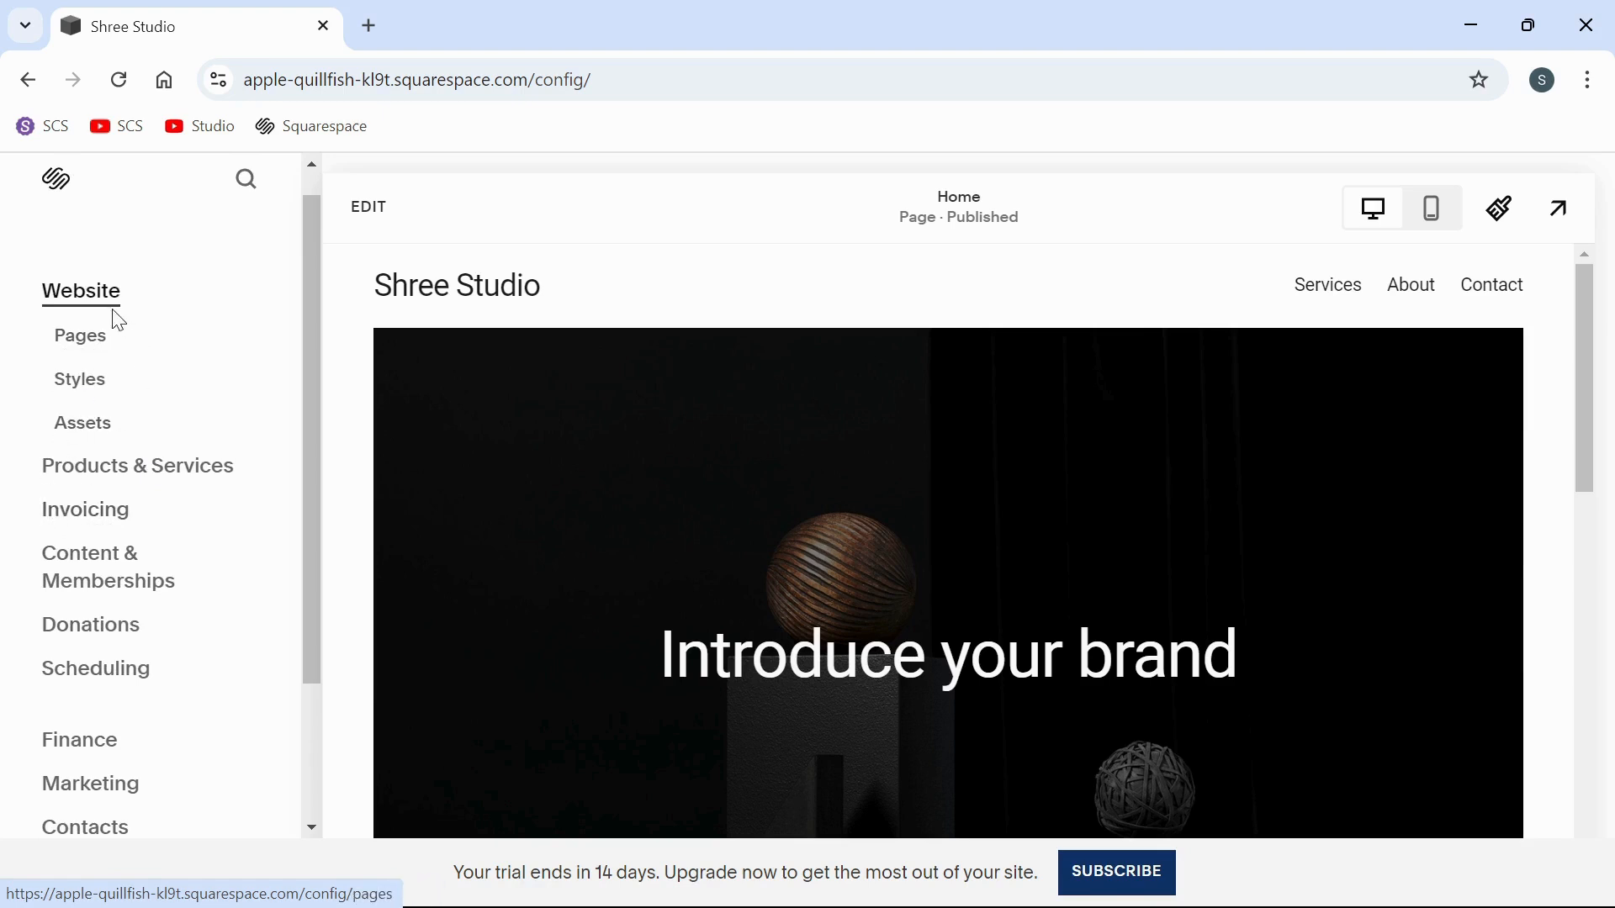
click(94, 352)
scroll(199, 561, down, 3)
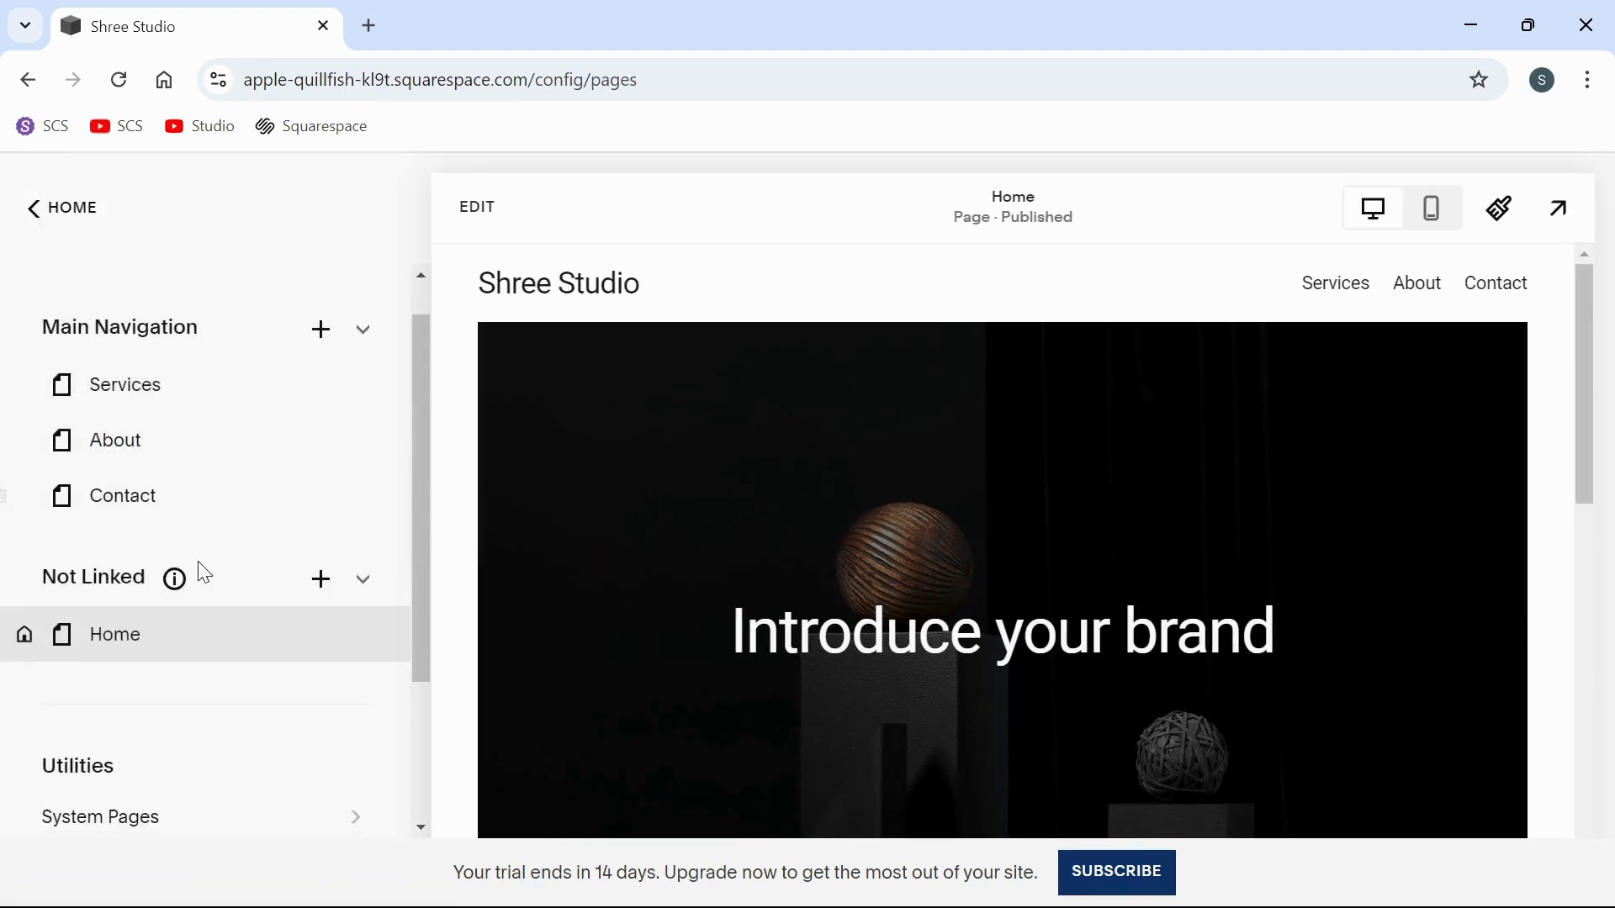
scroll(202, 571, up, 3)
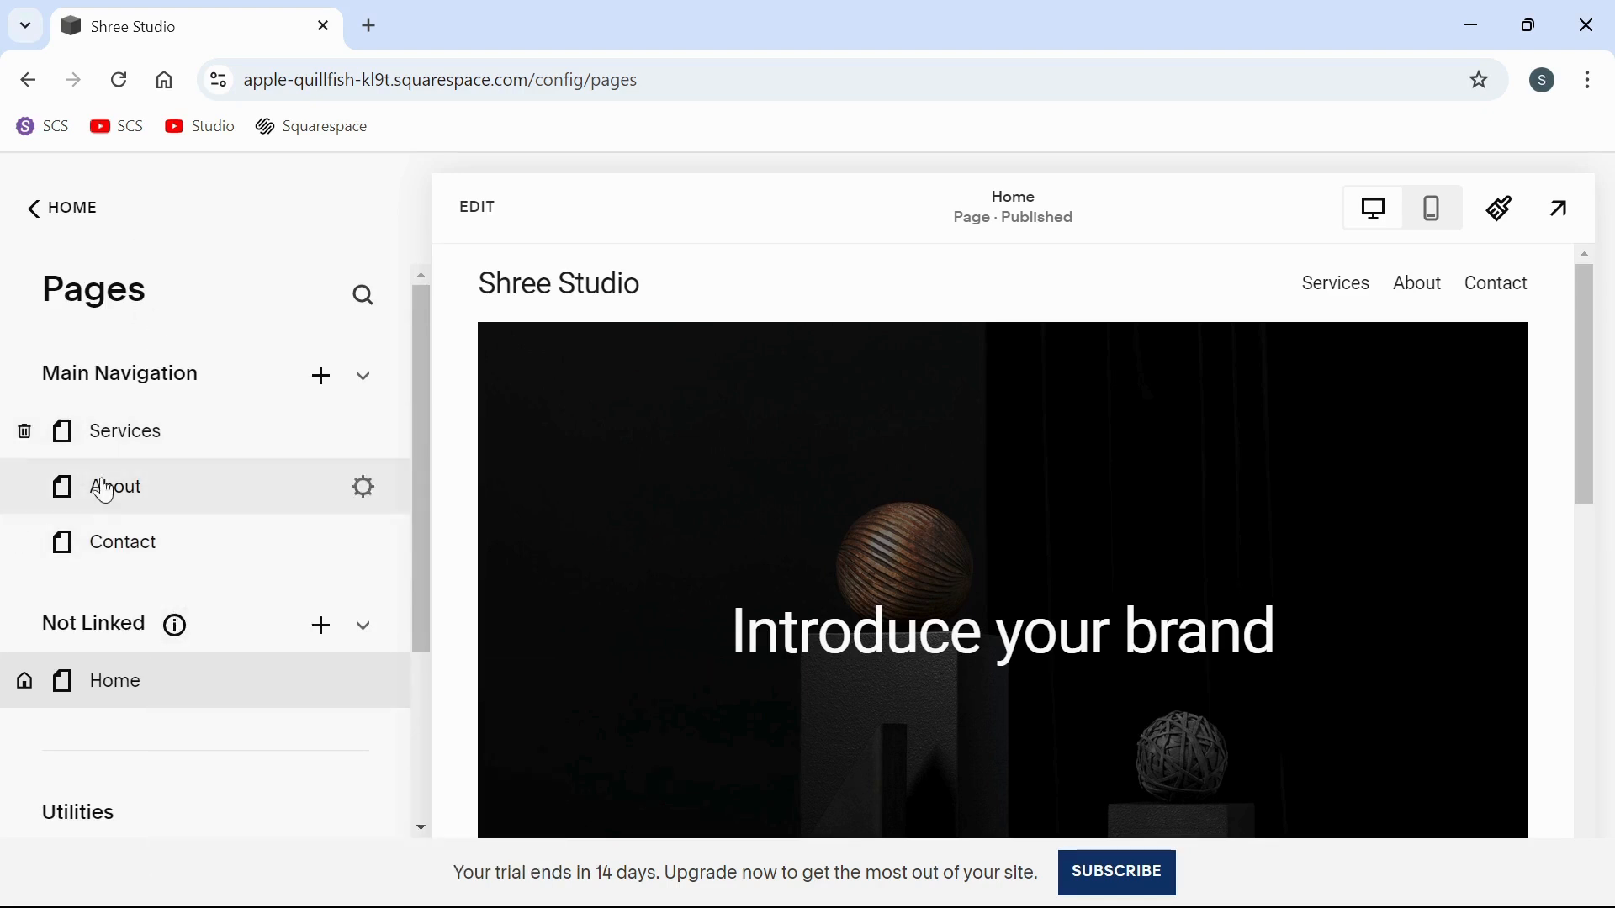
scroll(132, 610, down, 3)
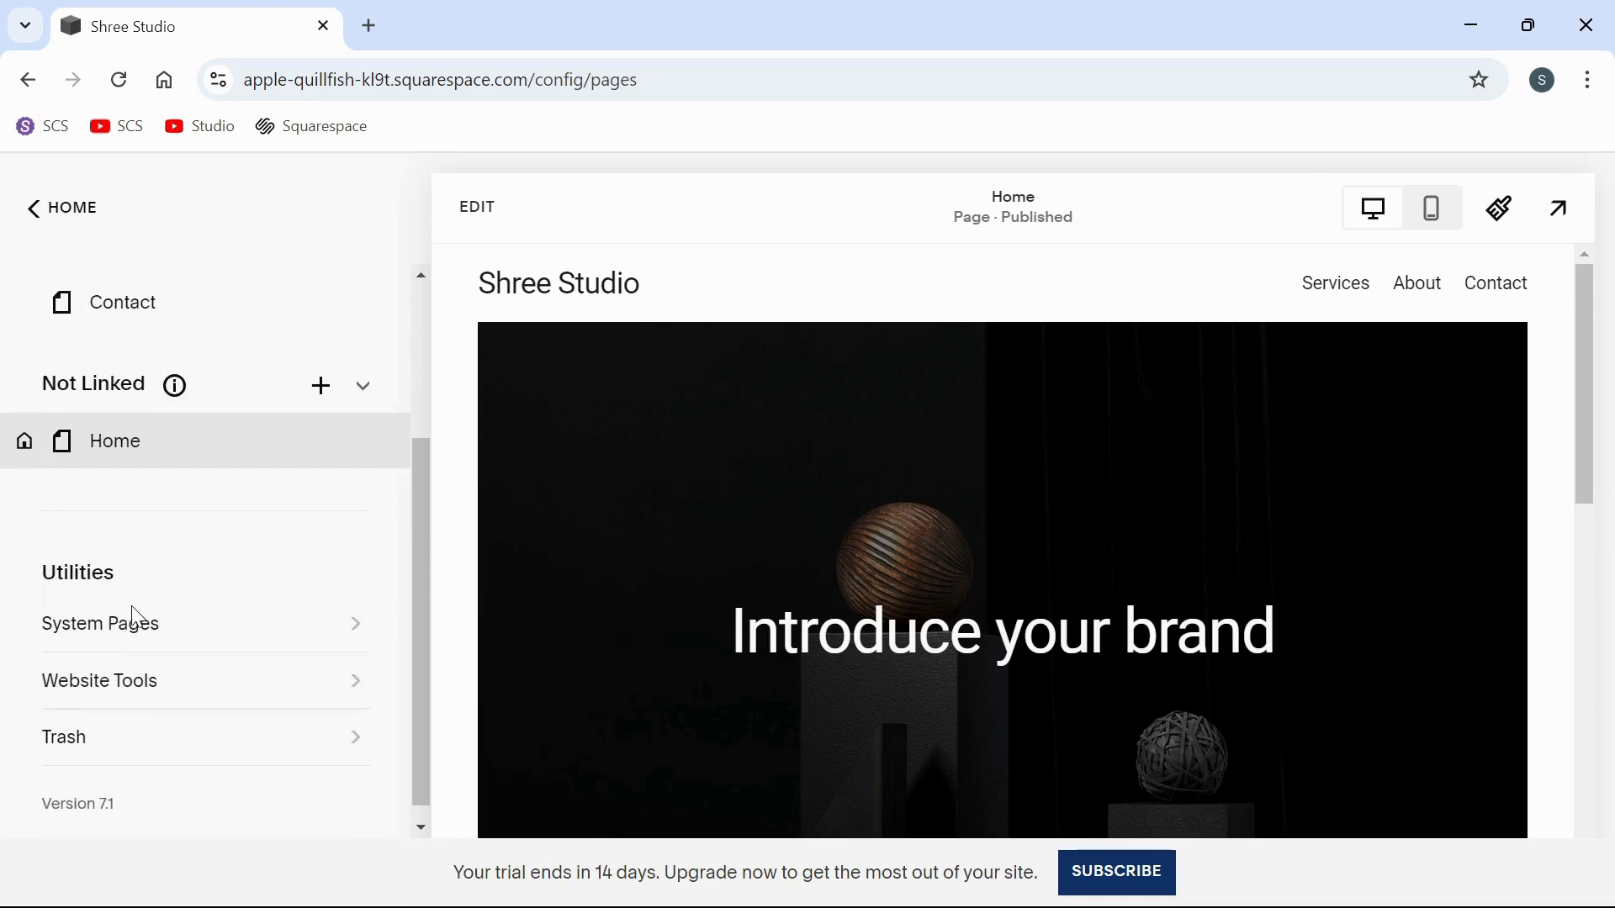
click(91, 217)
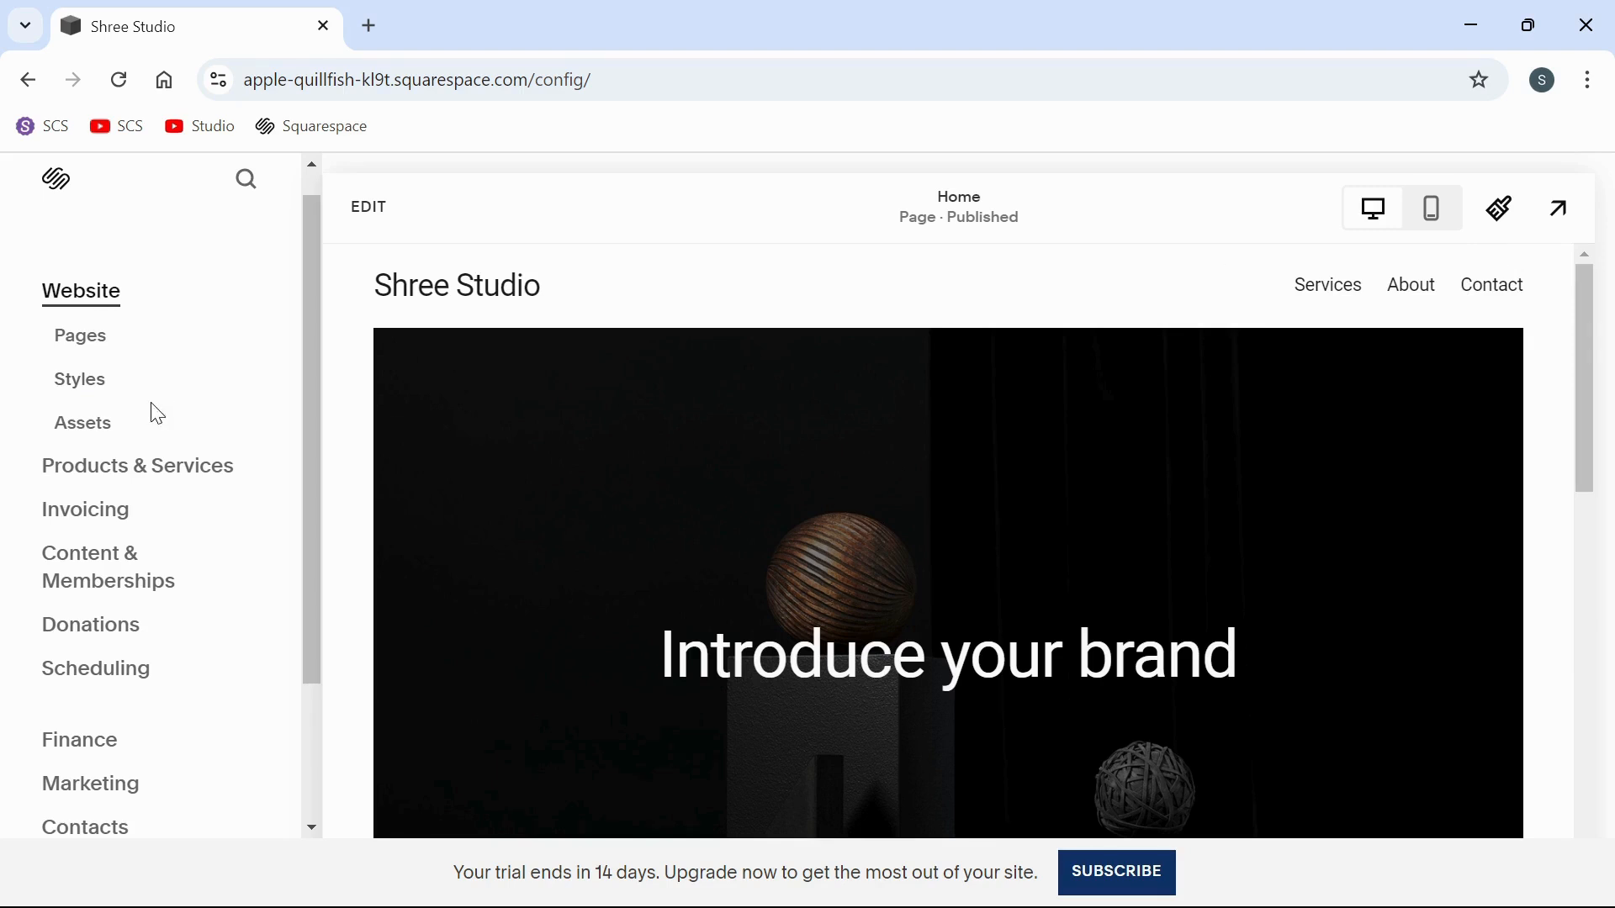
- Open the website's Assets and look through the image files in the Asset Library
click(85, 436)
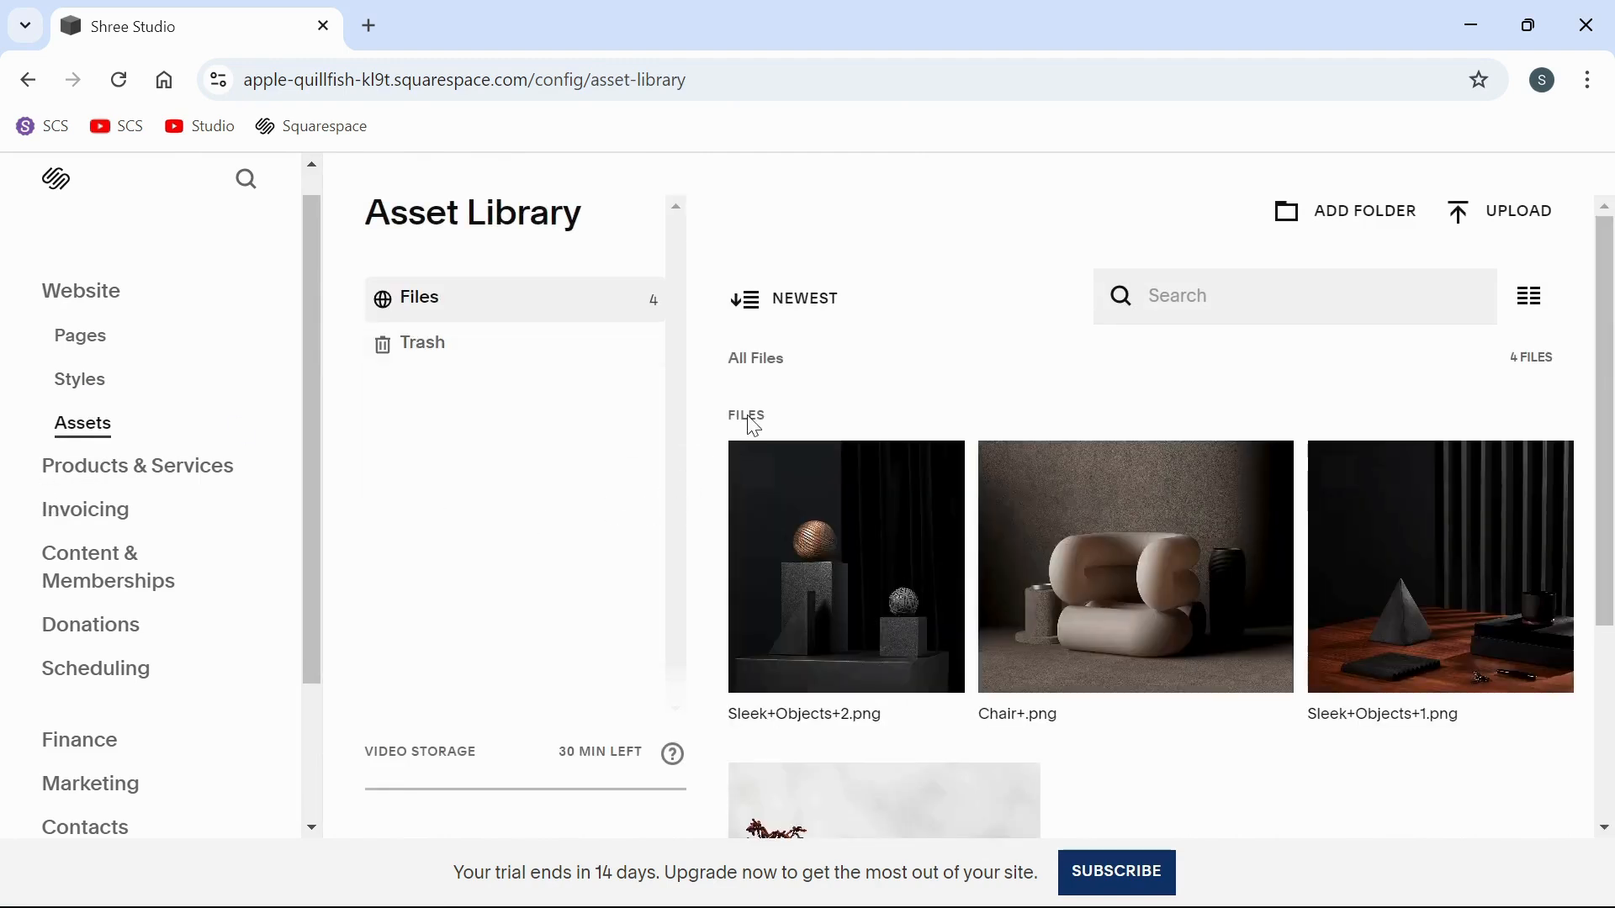
mouse_move(876, 465)
scroll(900, 623, down, 1)
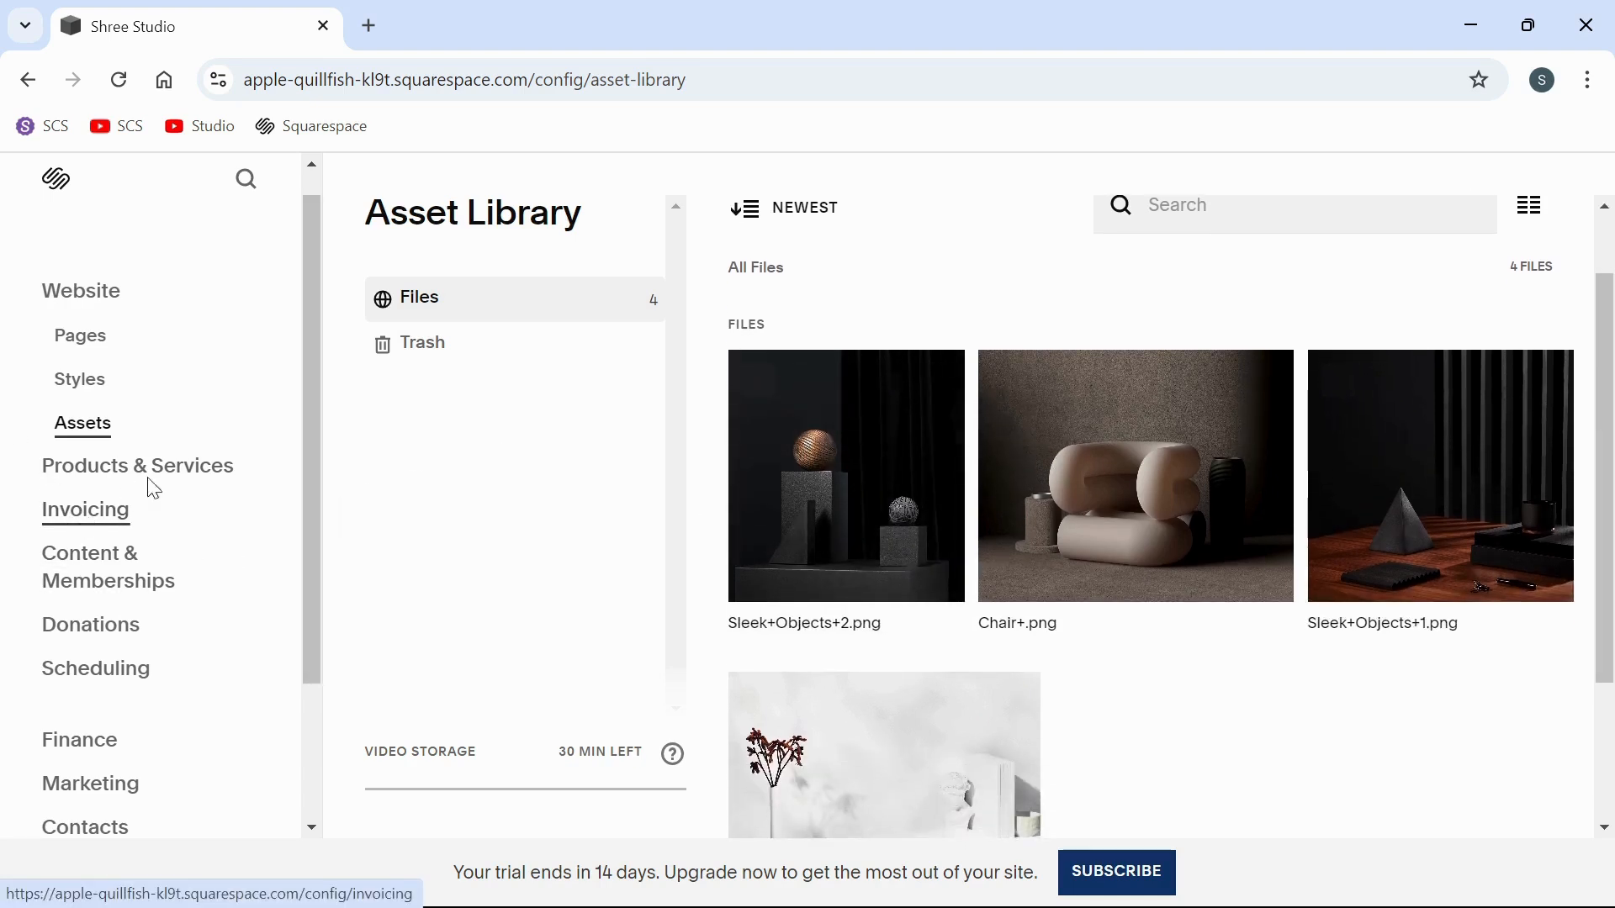
- Open Products & Services and look through the kinds of products offered for selling first
click(214, 470)
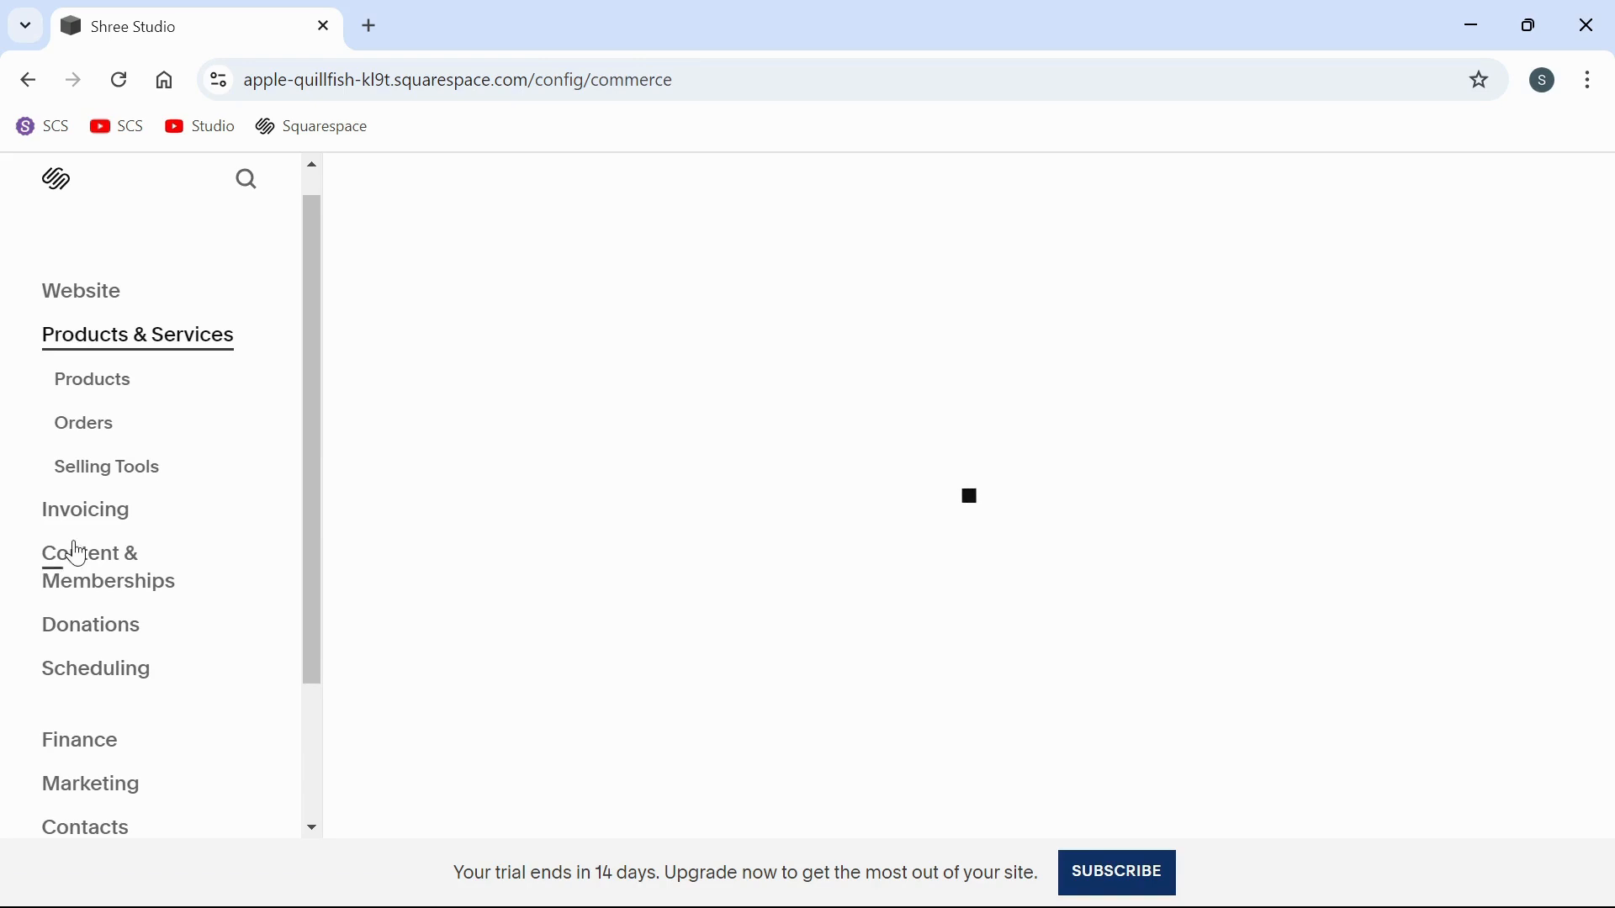
scroll(620, 634, down, 3)
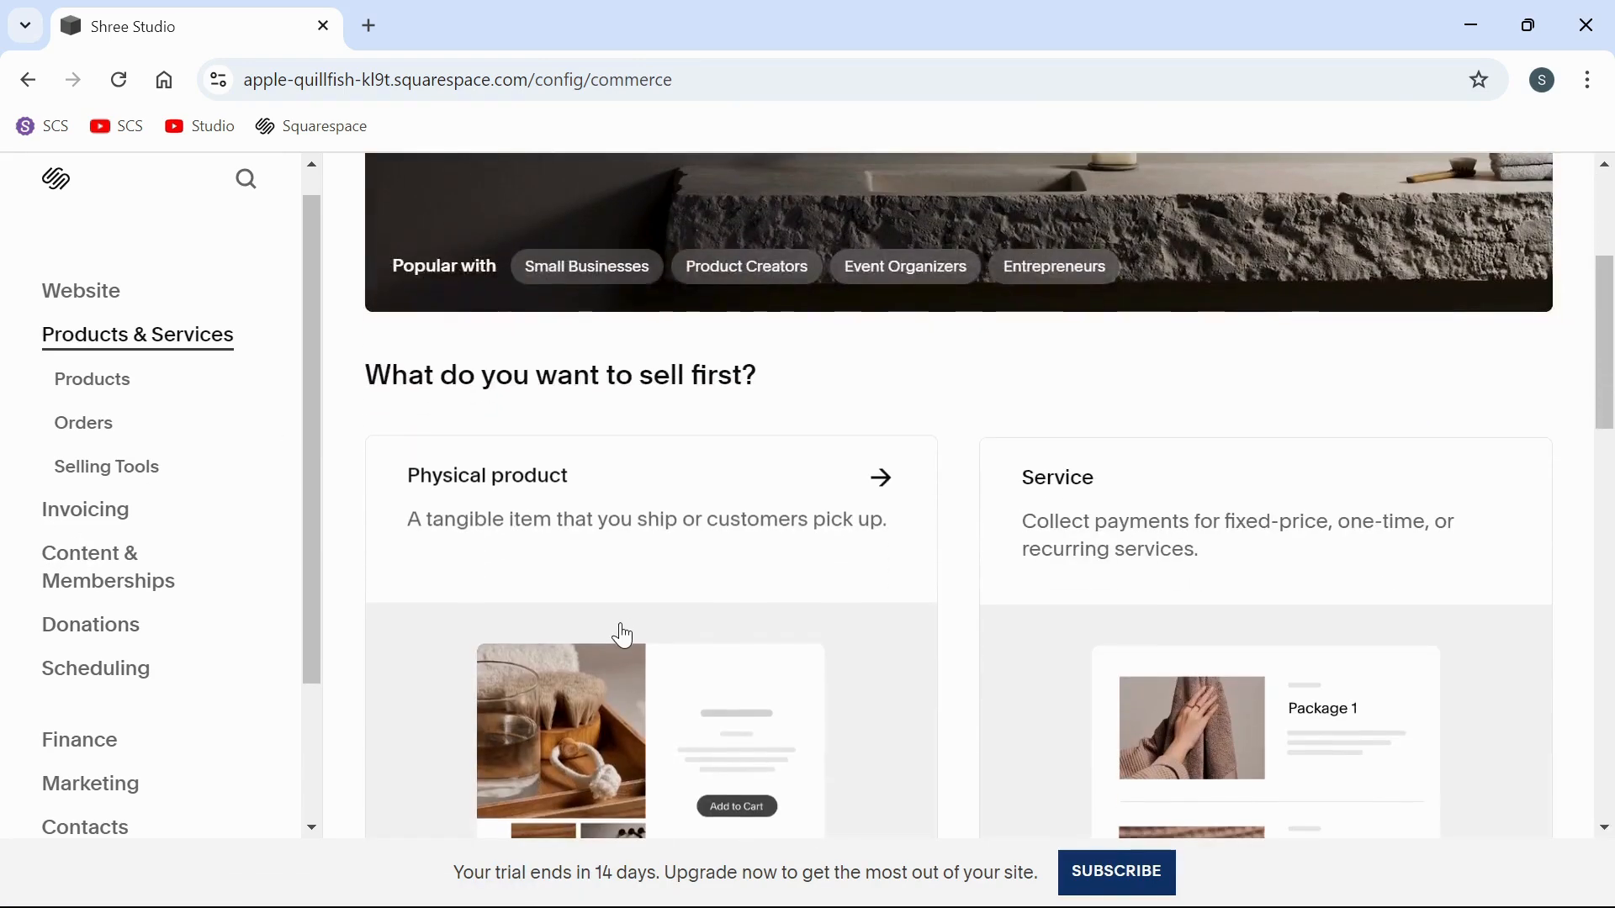
scroll(623, 635, down, 2)
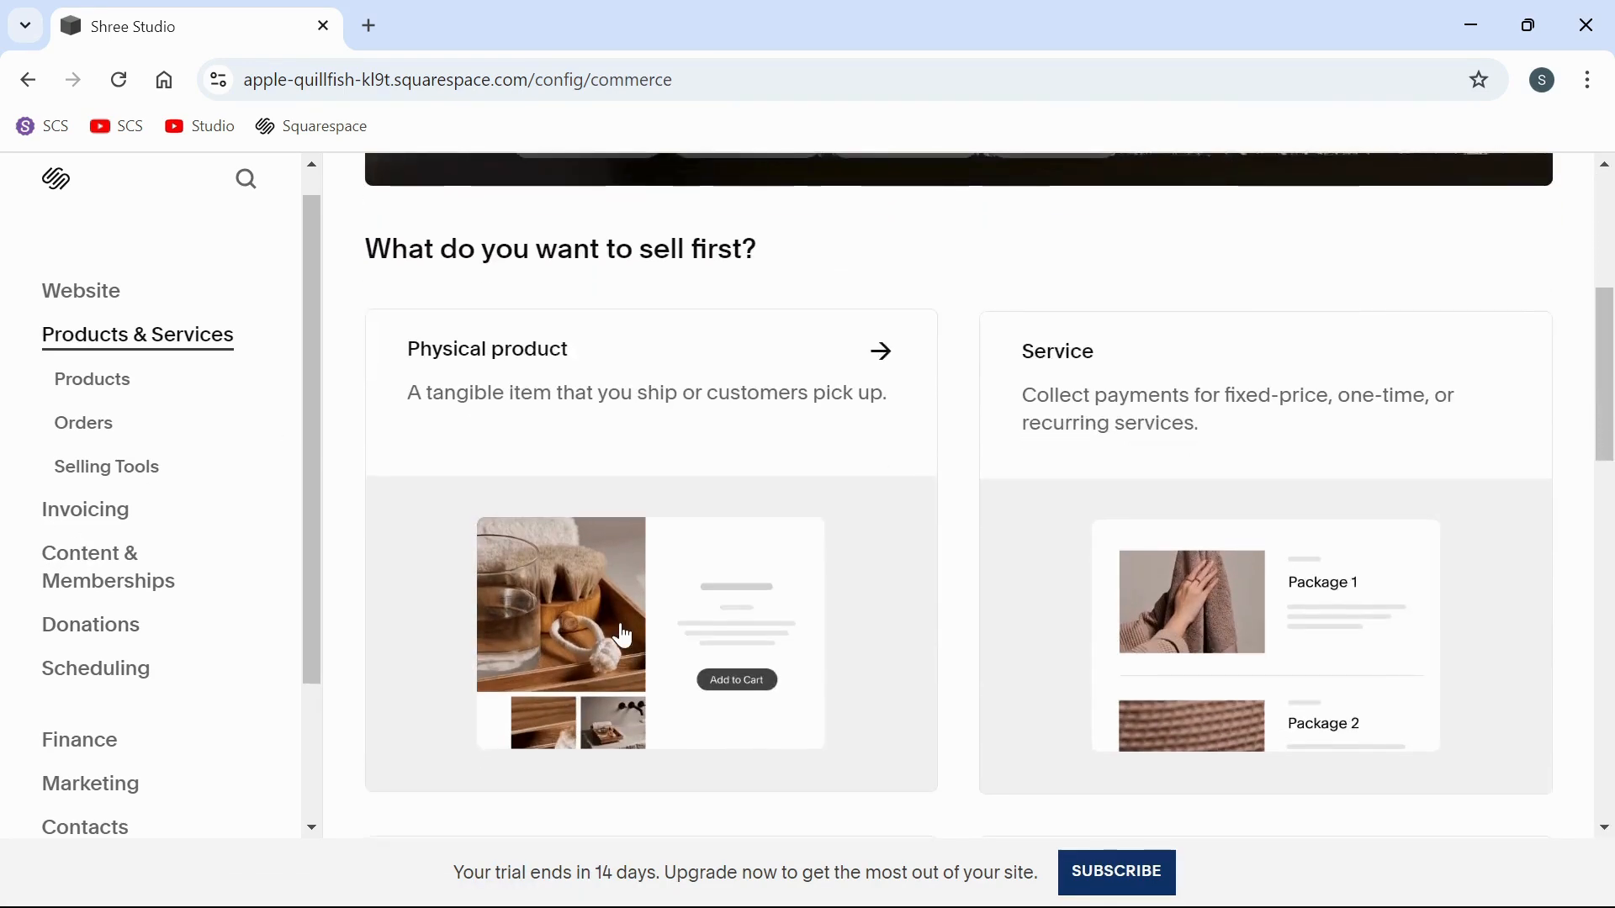
scroll(622, 636, down, 4)
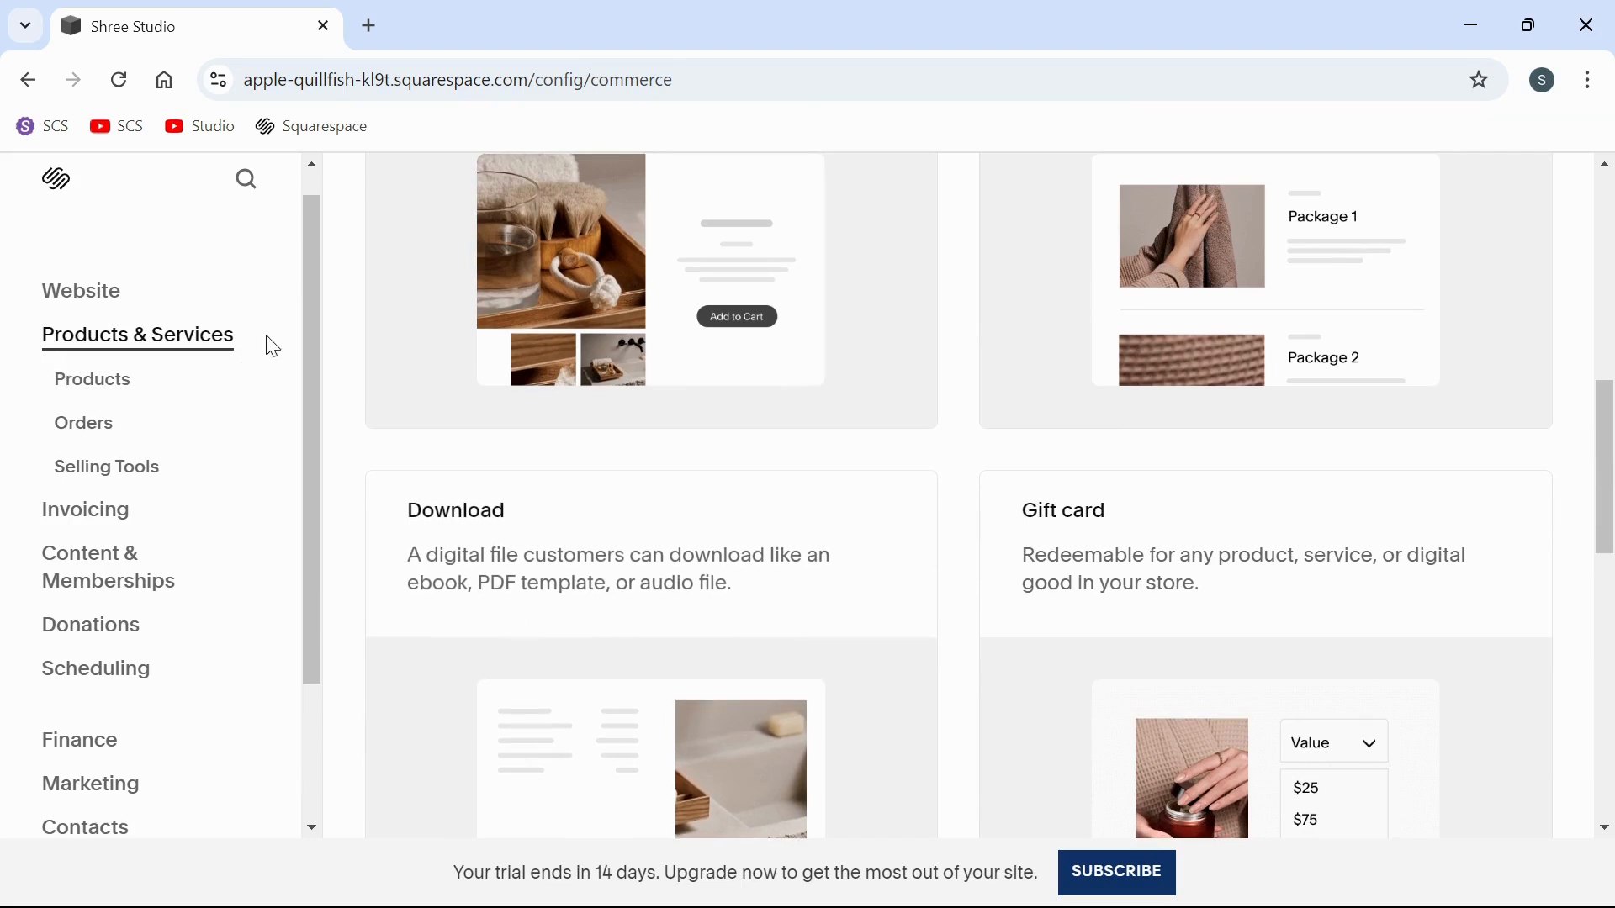
- View the Invoicing section, and look through the content types offered in Content & Memberships
click(132, 513)
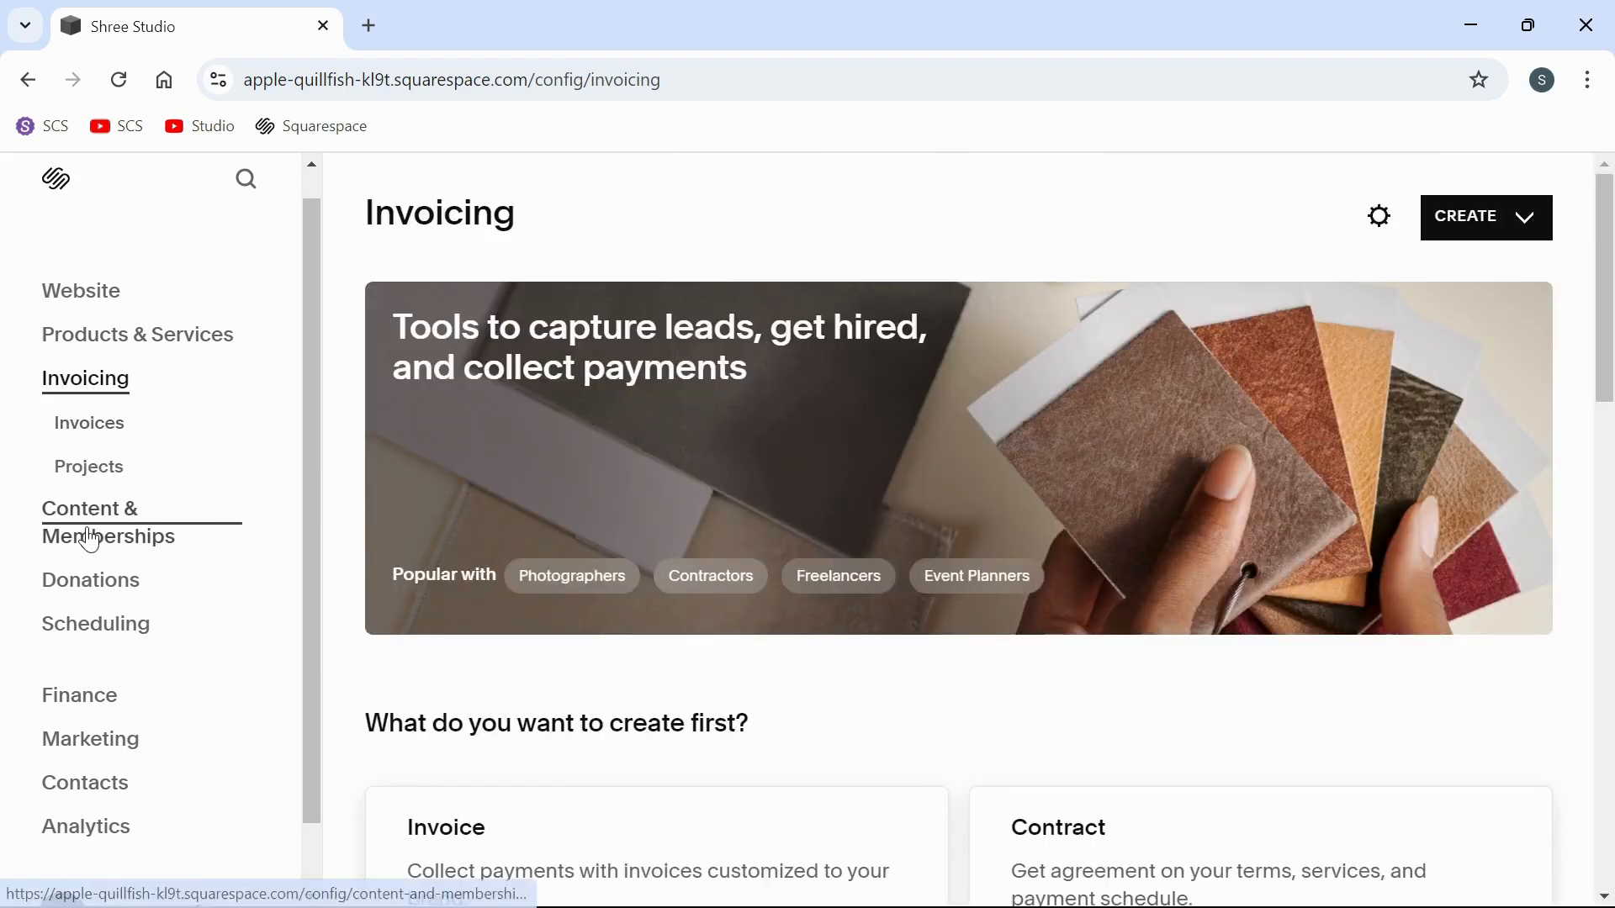
click(118, 546)
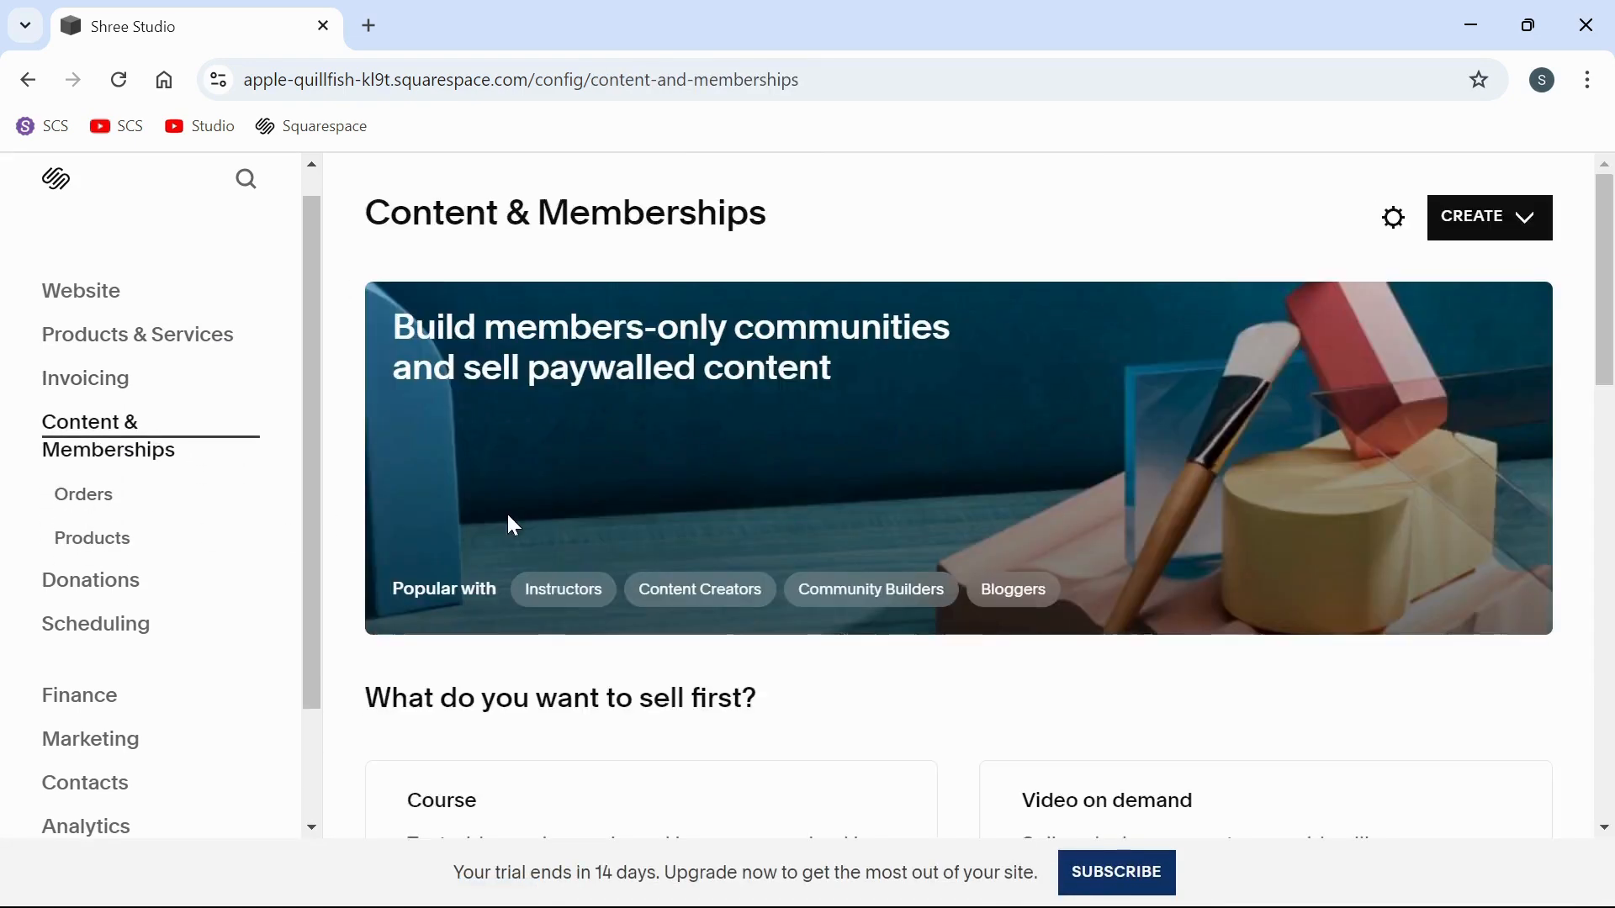
scroll(812, 512, down, 4)
scroll(816, 519, down, 6)
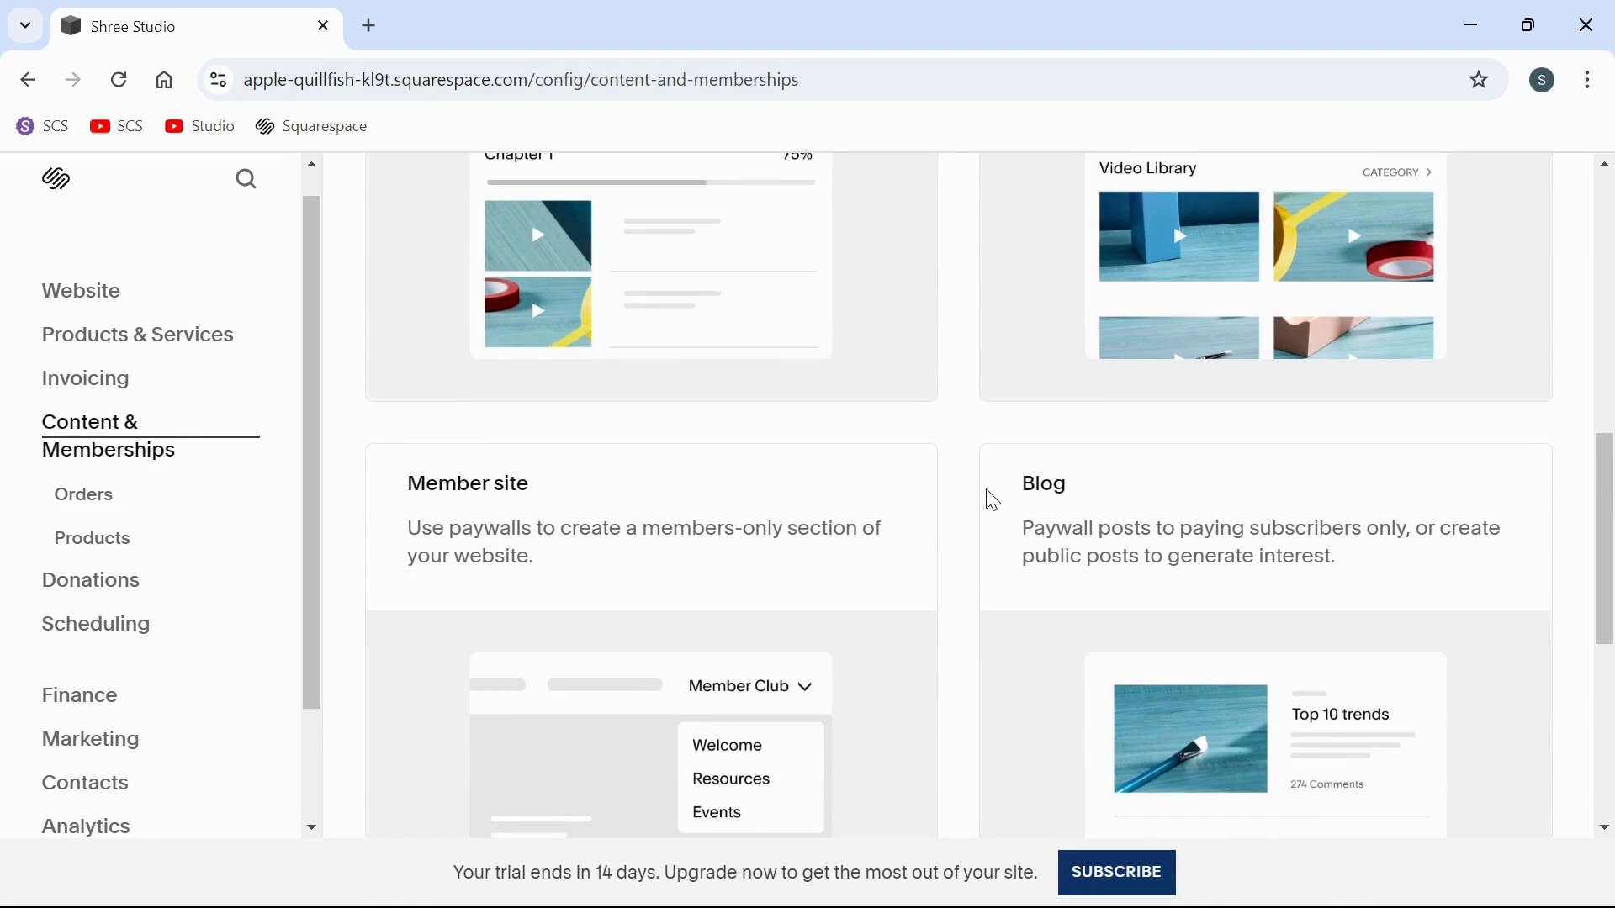
scroll(993, 502, down, 2)
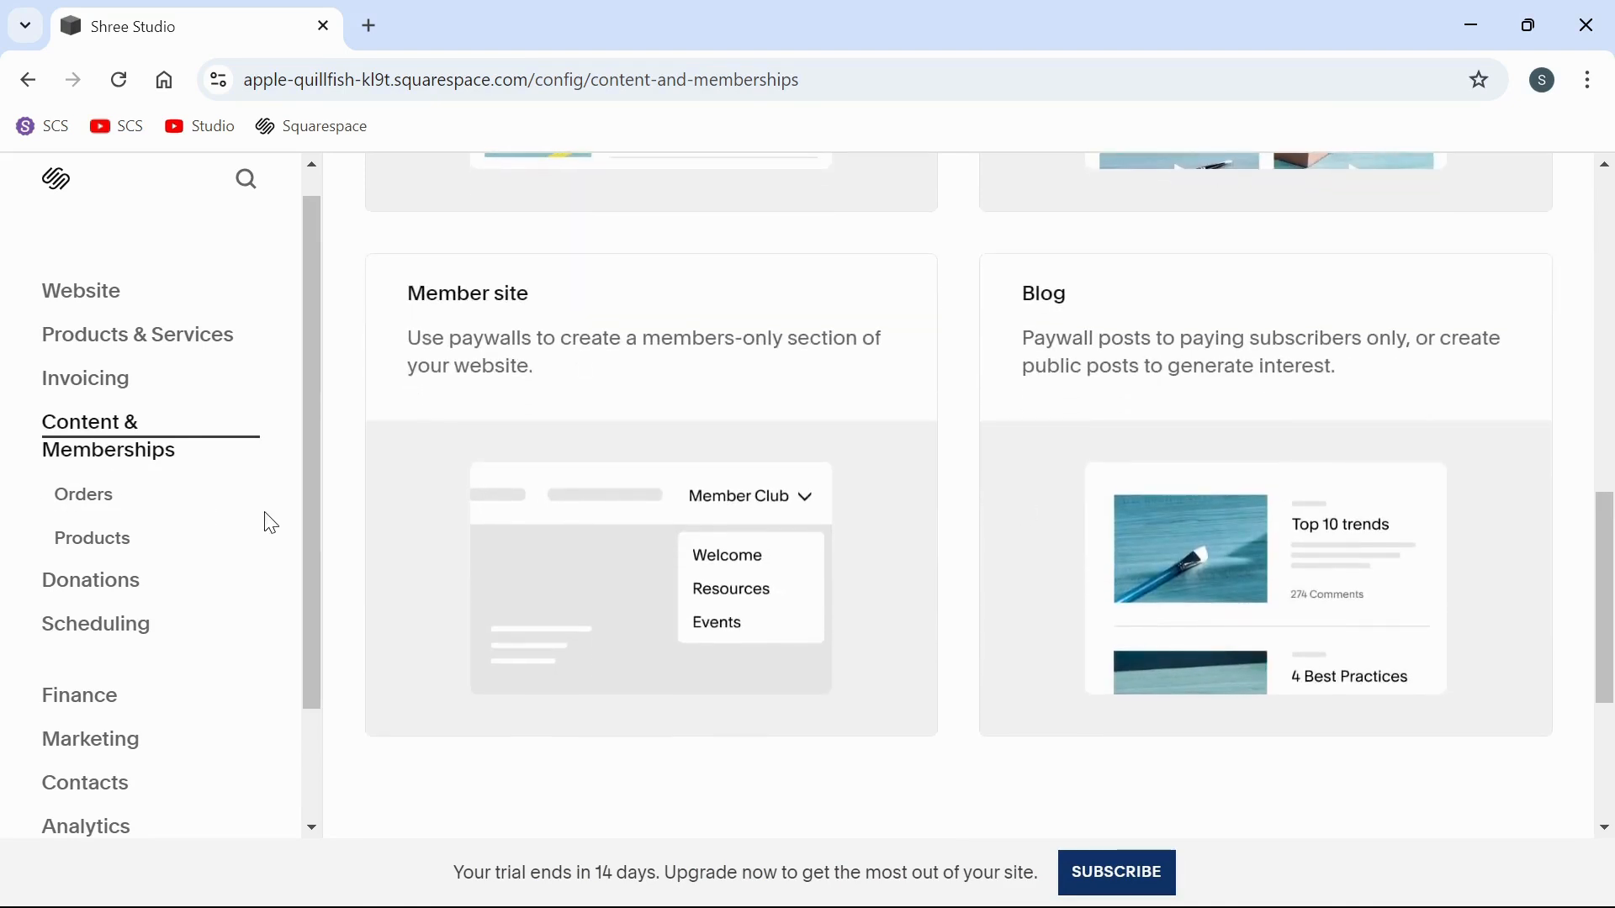
scroll(270, 523, down, 1)
scroll(271, 523, down, 1)
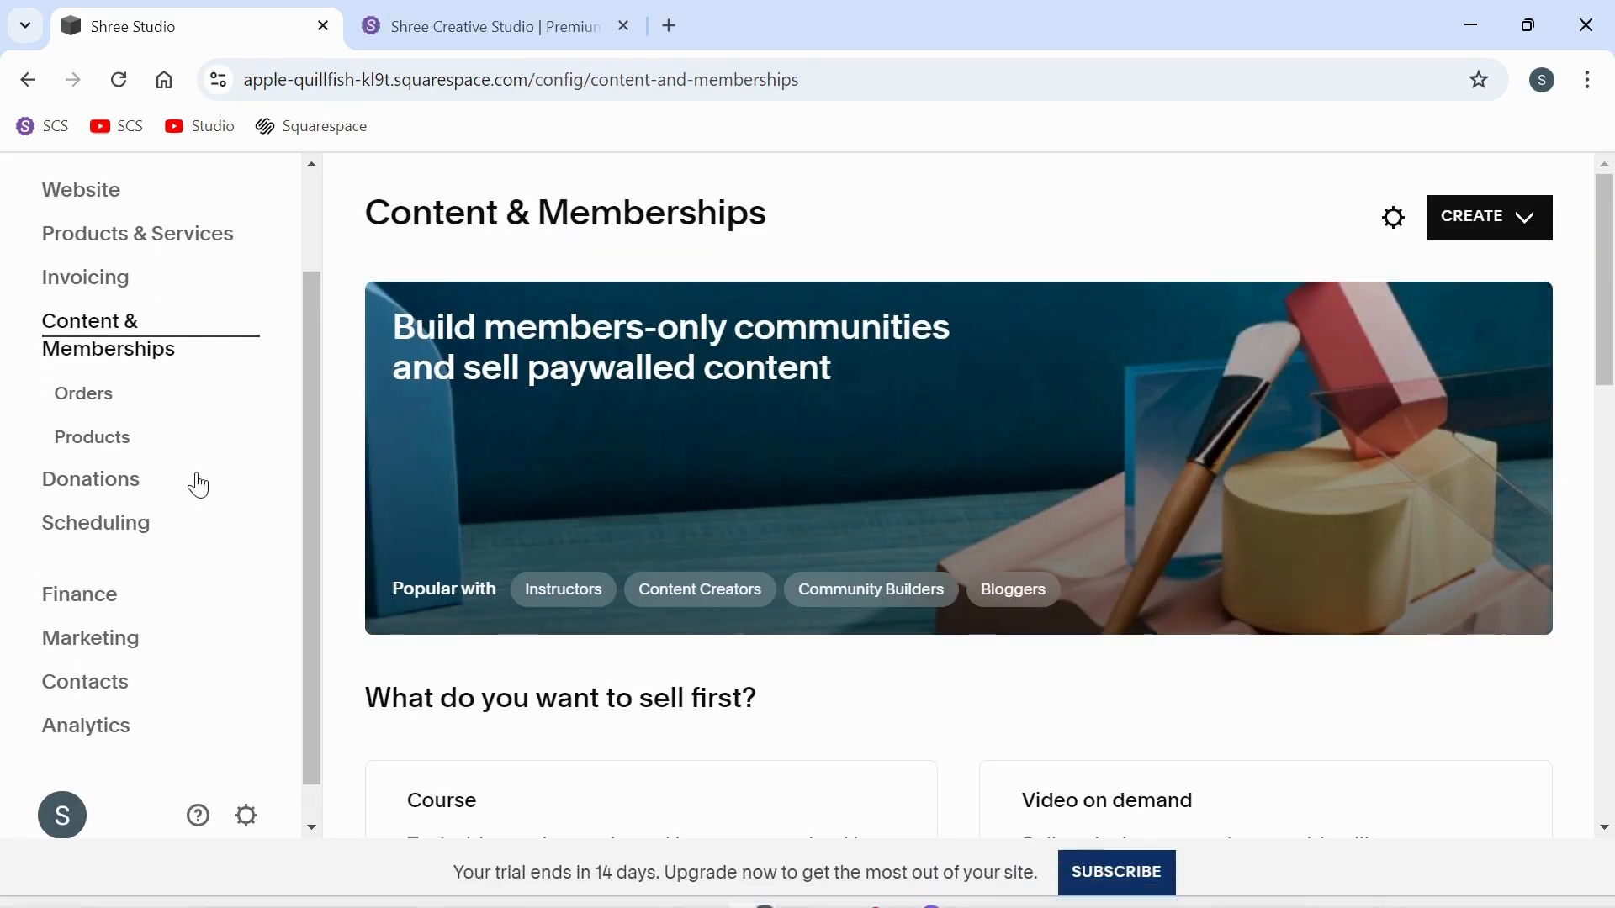
- Open the Donations section and look through the templates offered for the giving page
scroll(194, 479, down, 1)
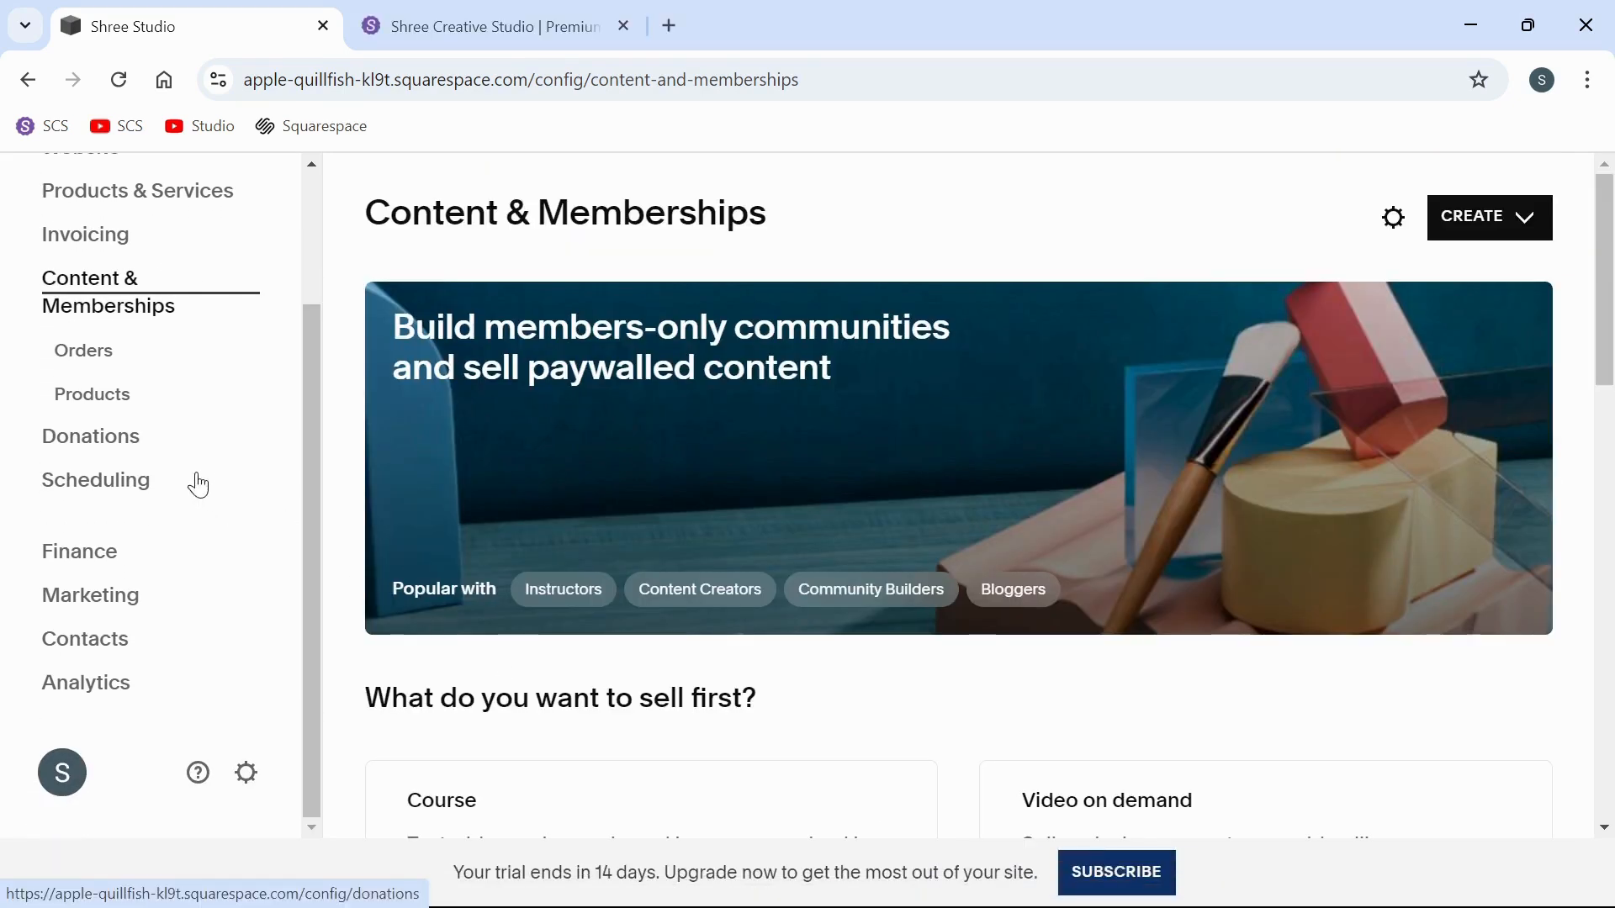
click(107, 436)
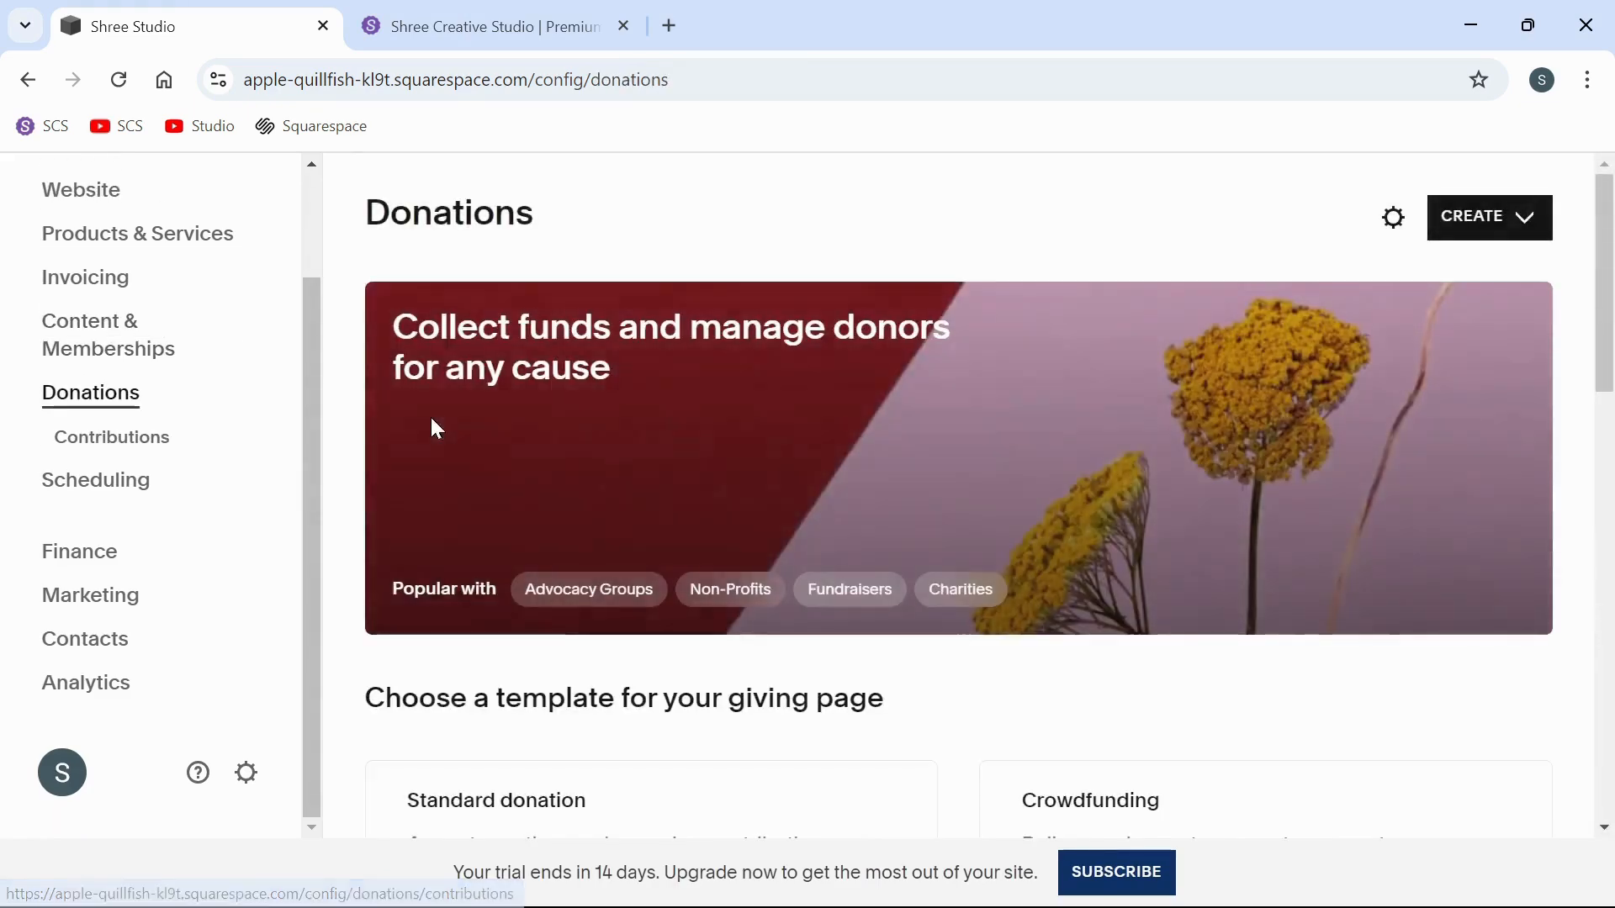
scroll(577, 440, down, 5)
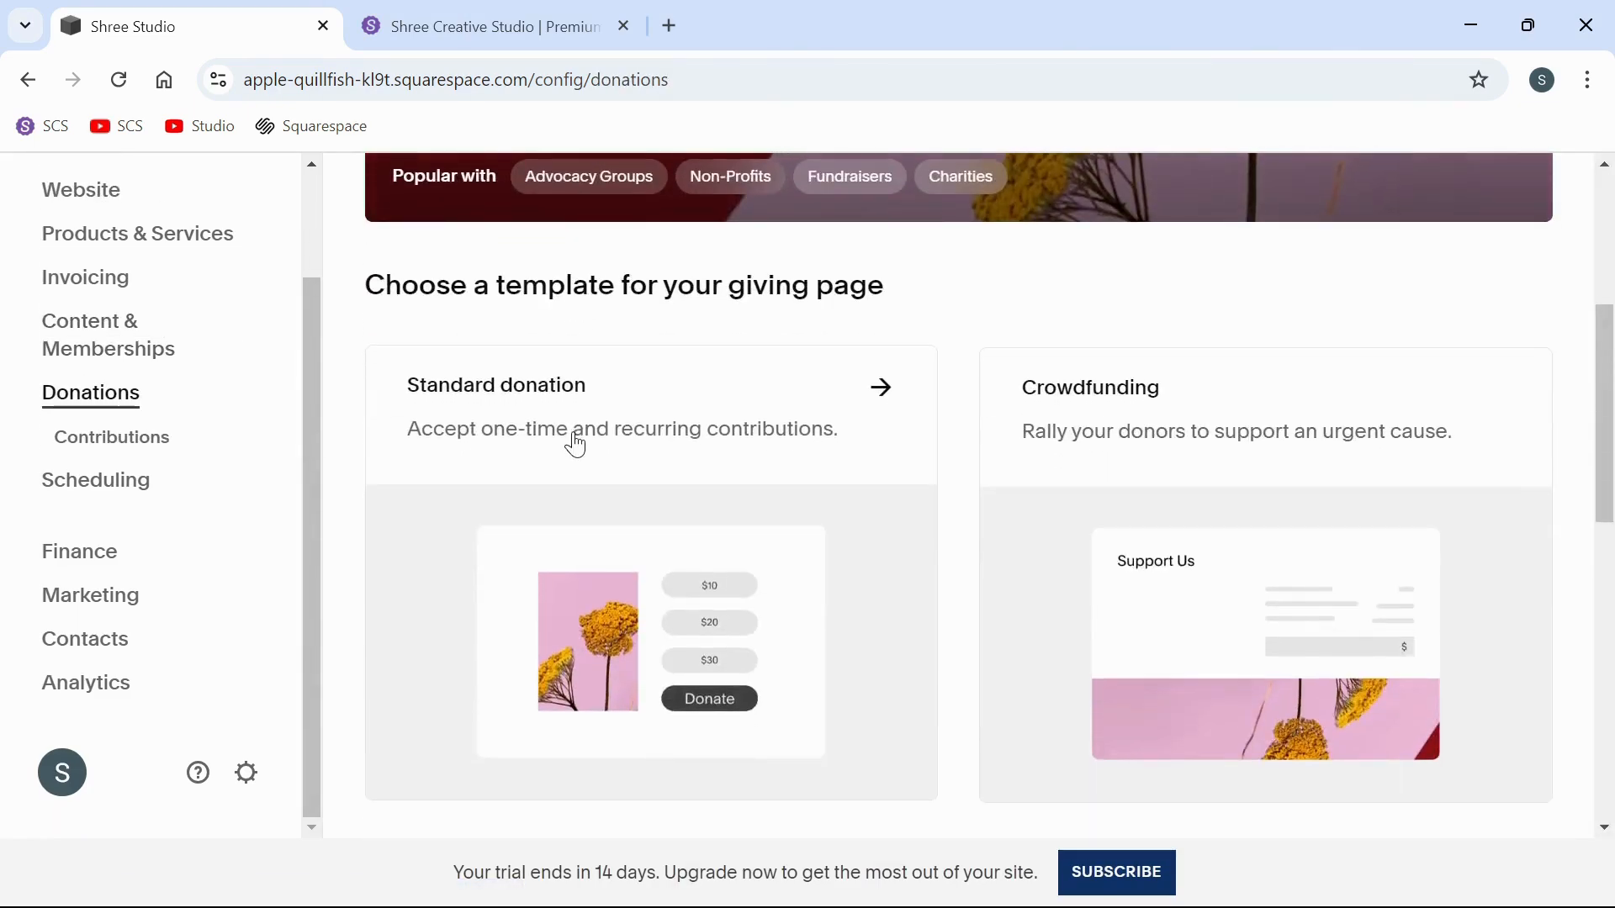
scroll(577, 444, down, 2)
scroll(577, 443, down, 1)
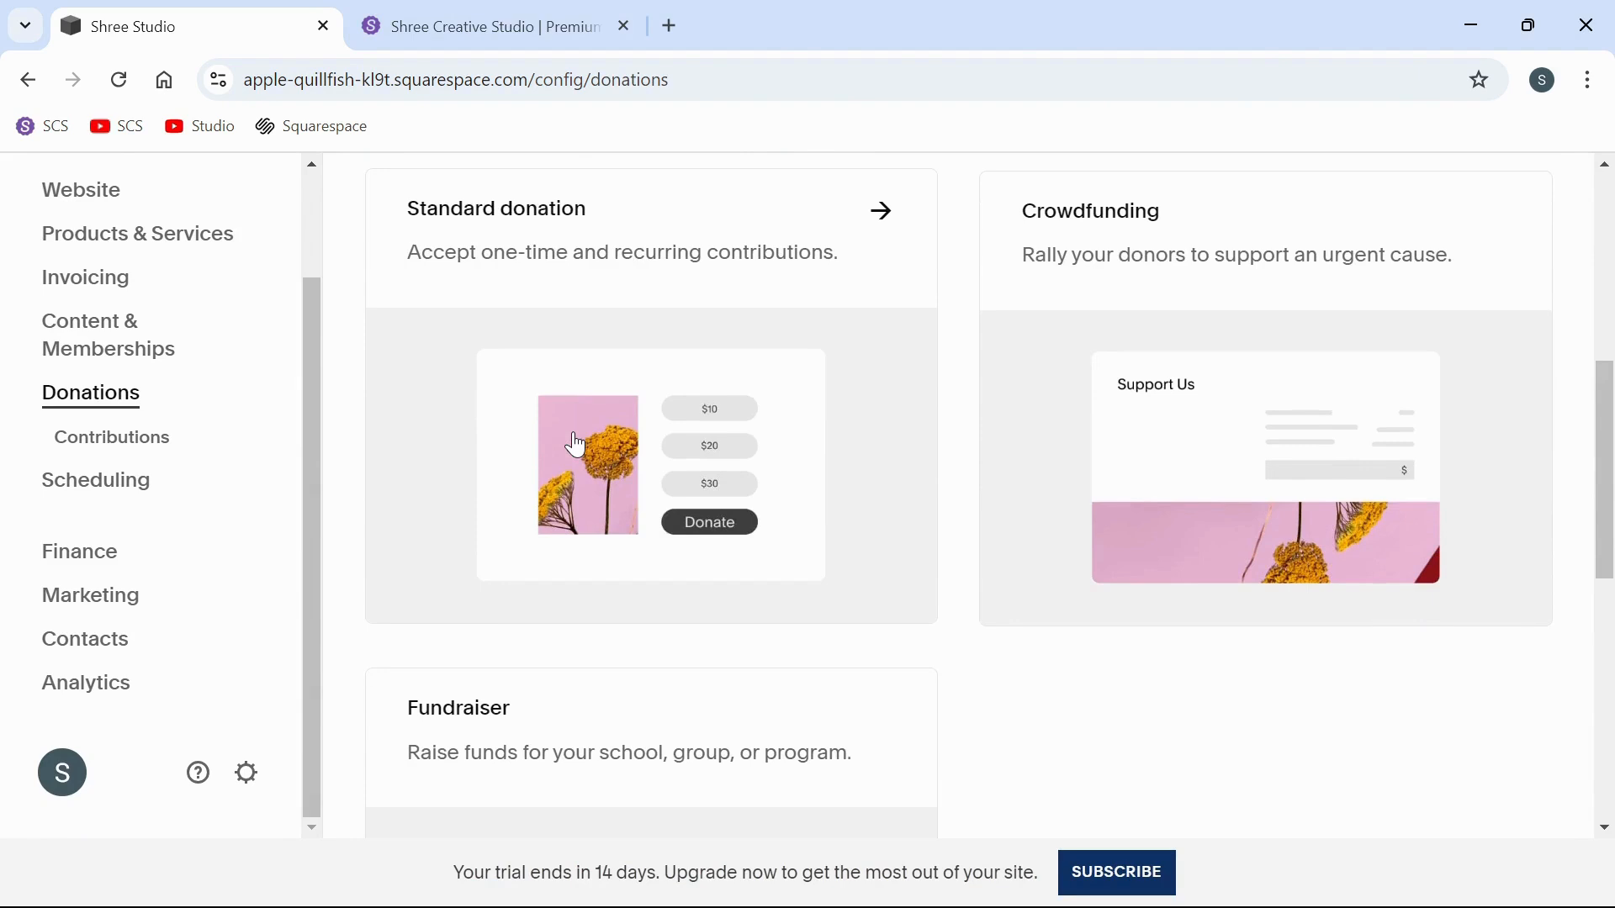
scroll(577, 445, up, 1)
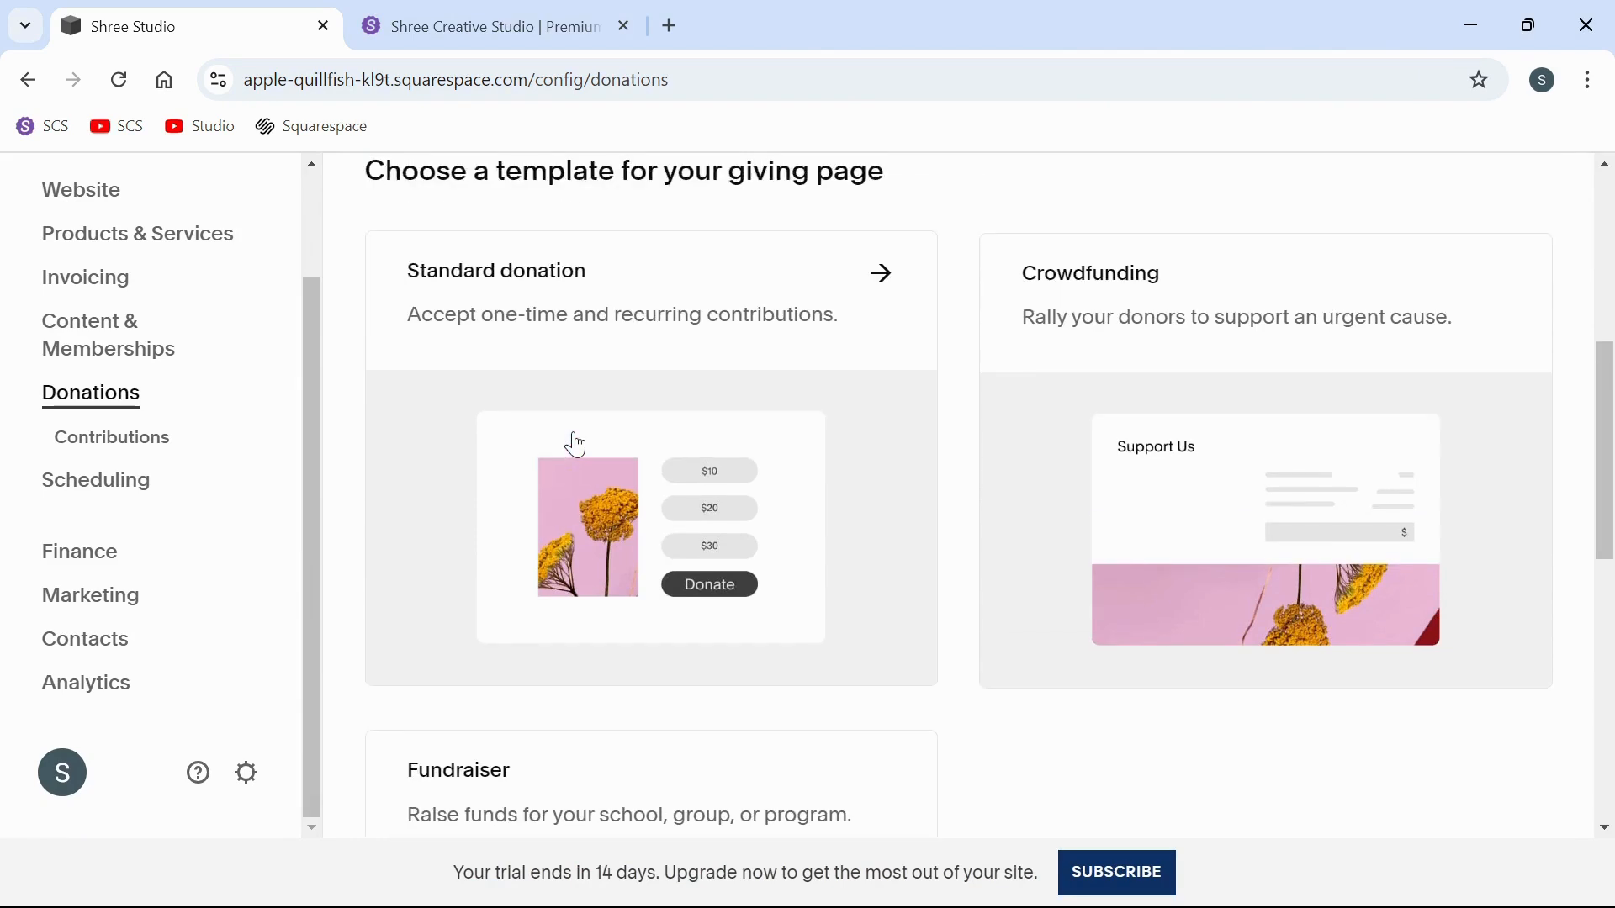
scroll(577, 445, up, 1)
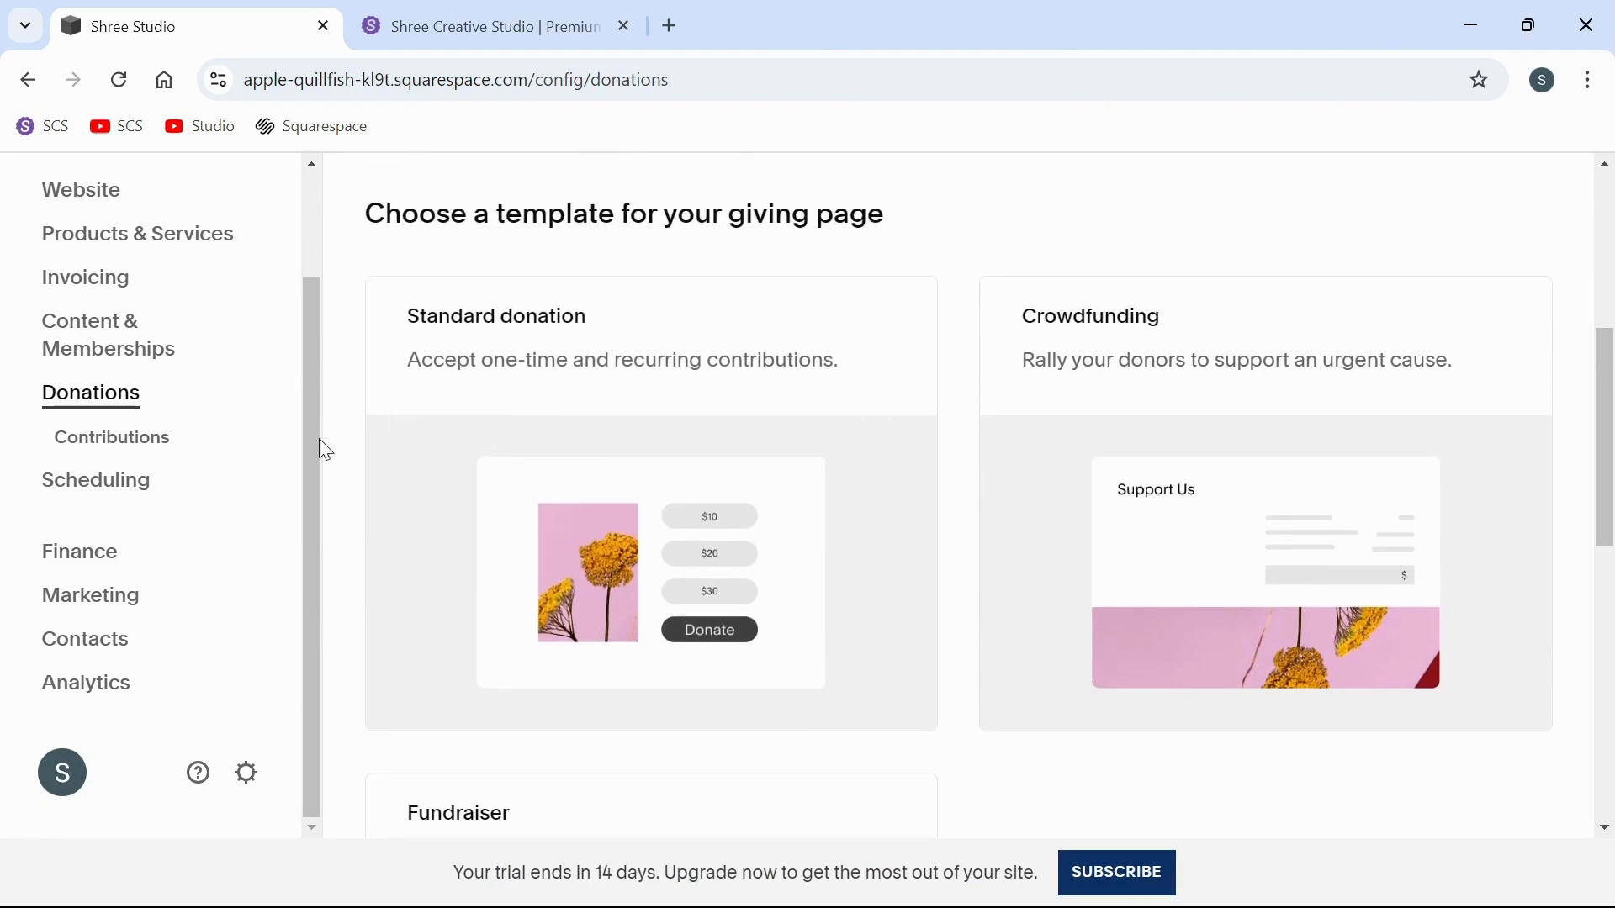
scroll(508, 468, down, 3)
scroll(508, 468, up, 2)
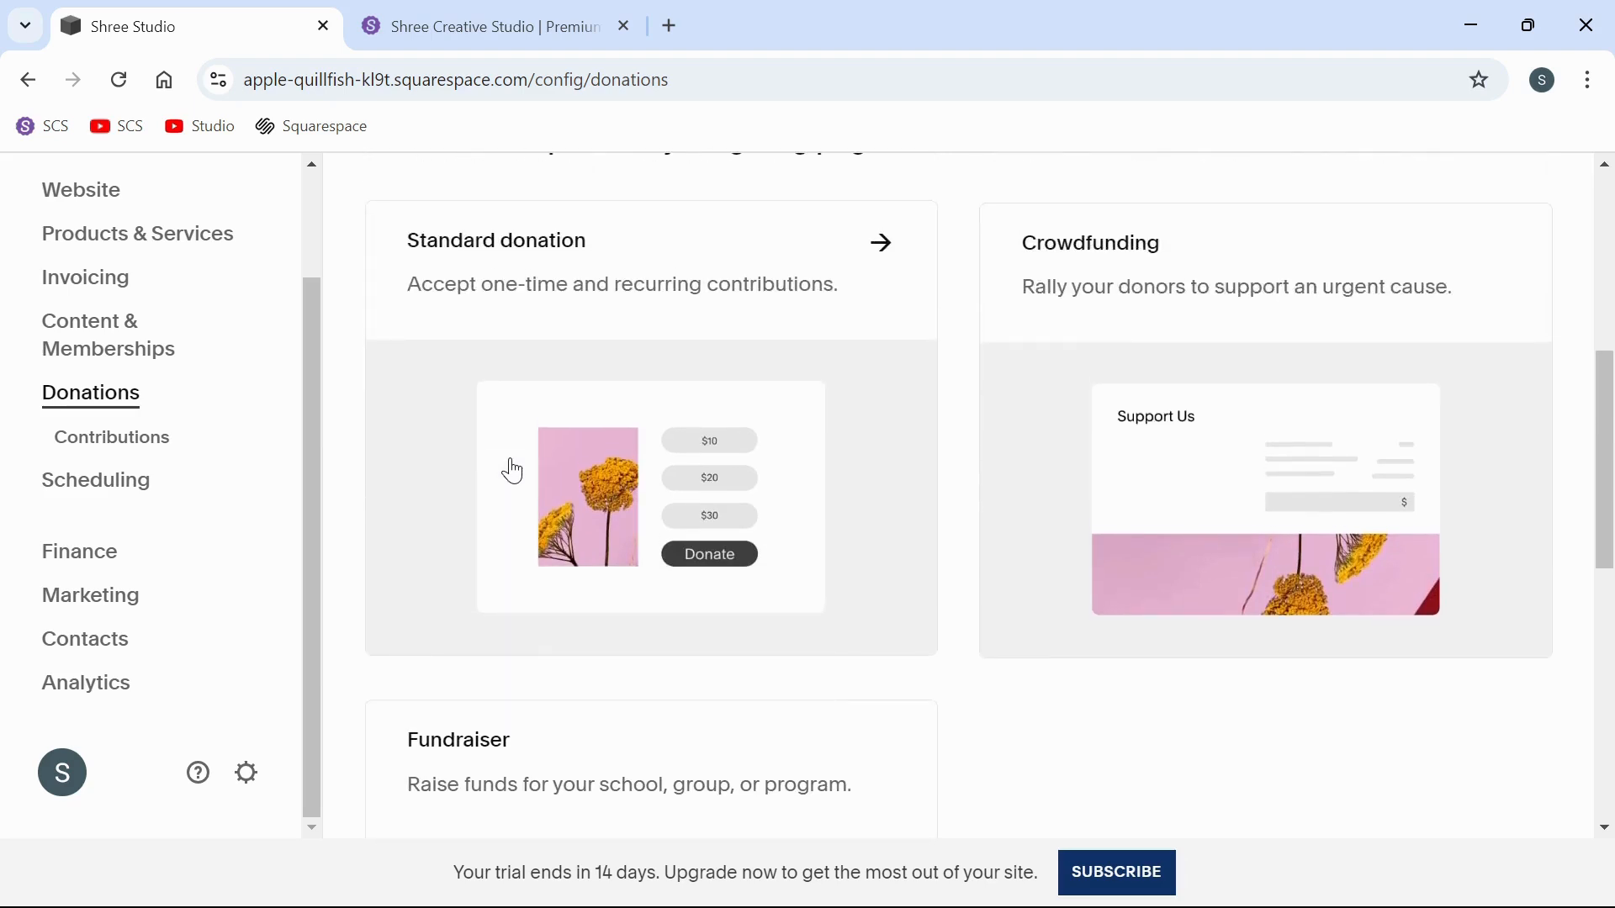
scroll(513, 471, down, 3)
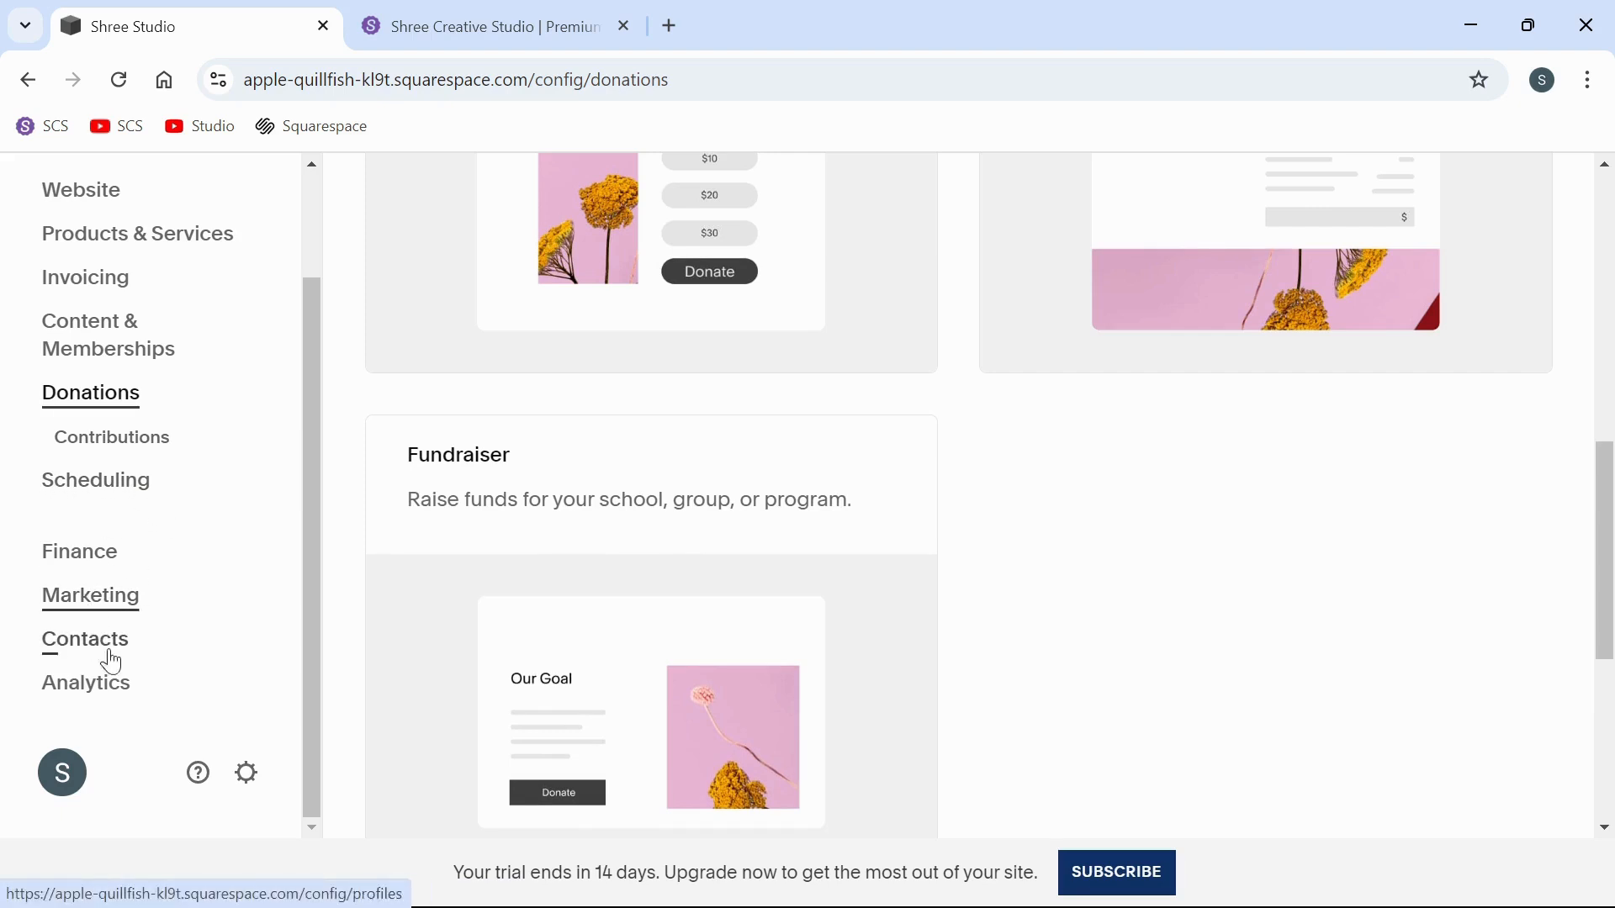
- Open the site's Analytics and view the Traffic Sources report
click(70, 692)
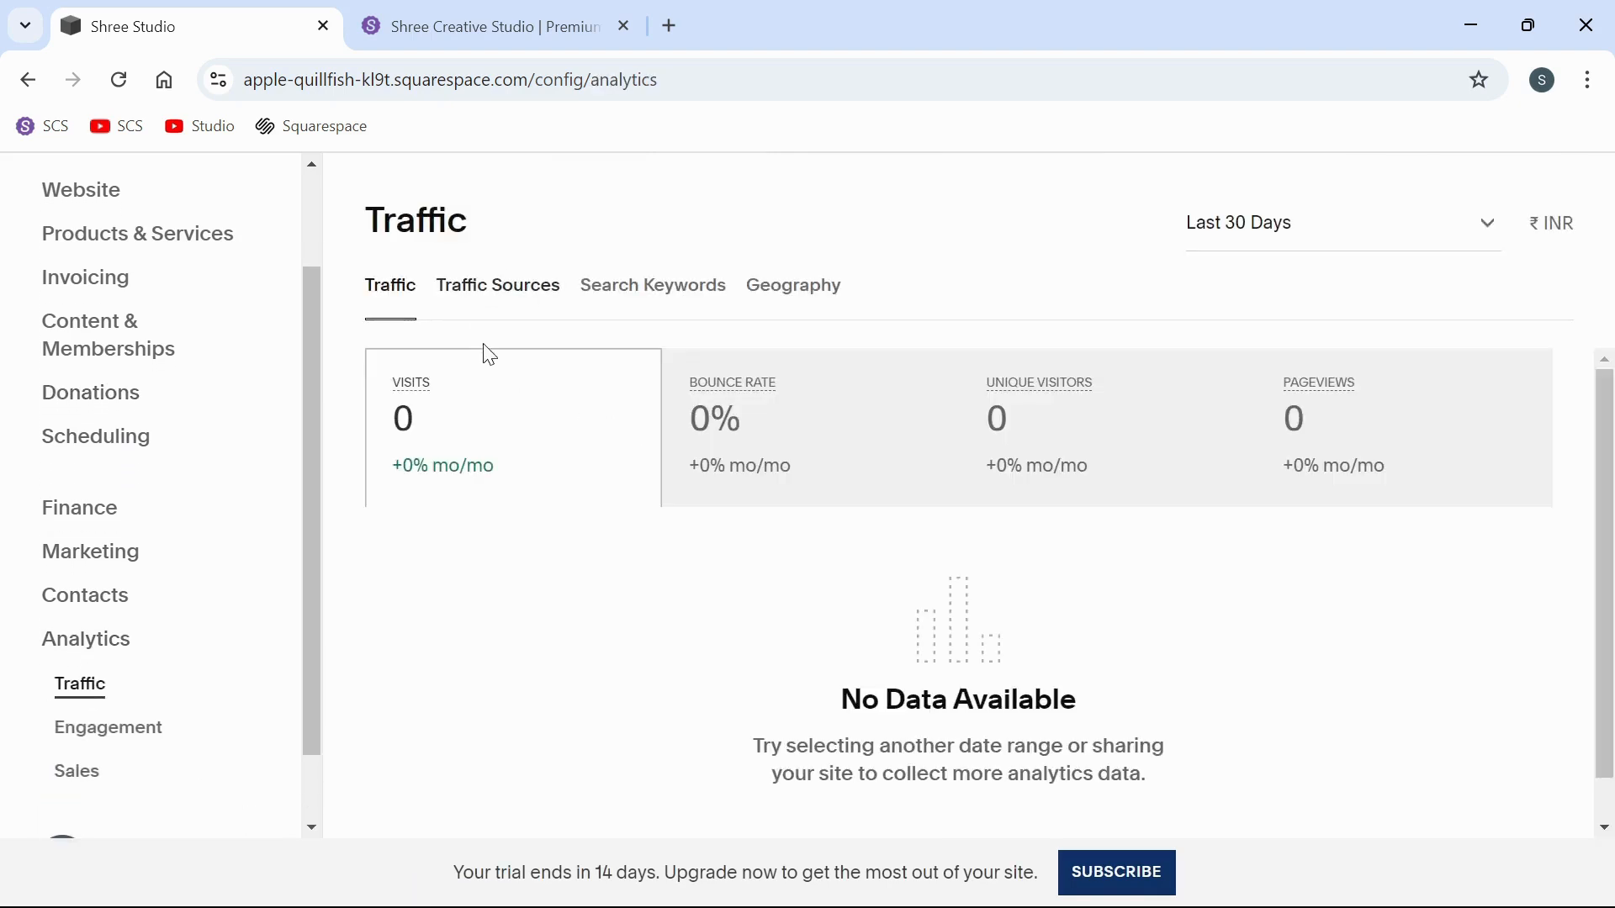
click(465, 301)
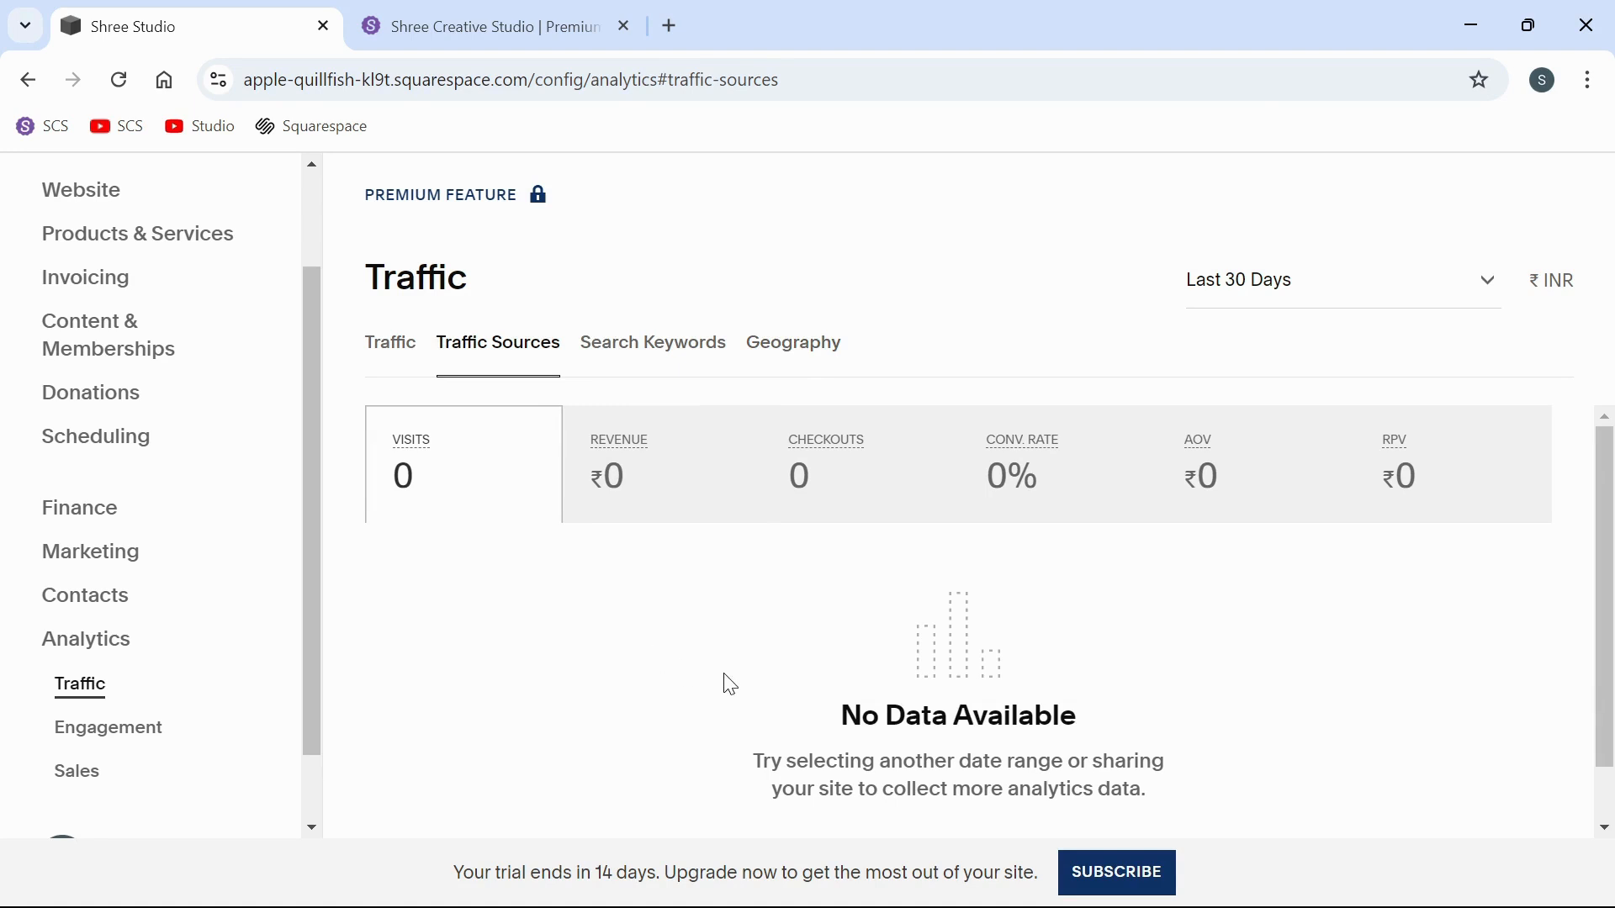
scroll(730, 685, down, 1)
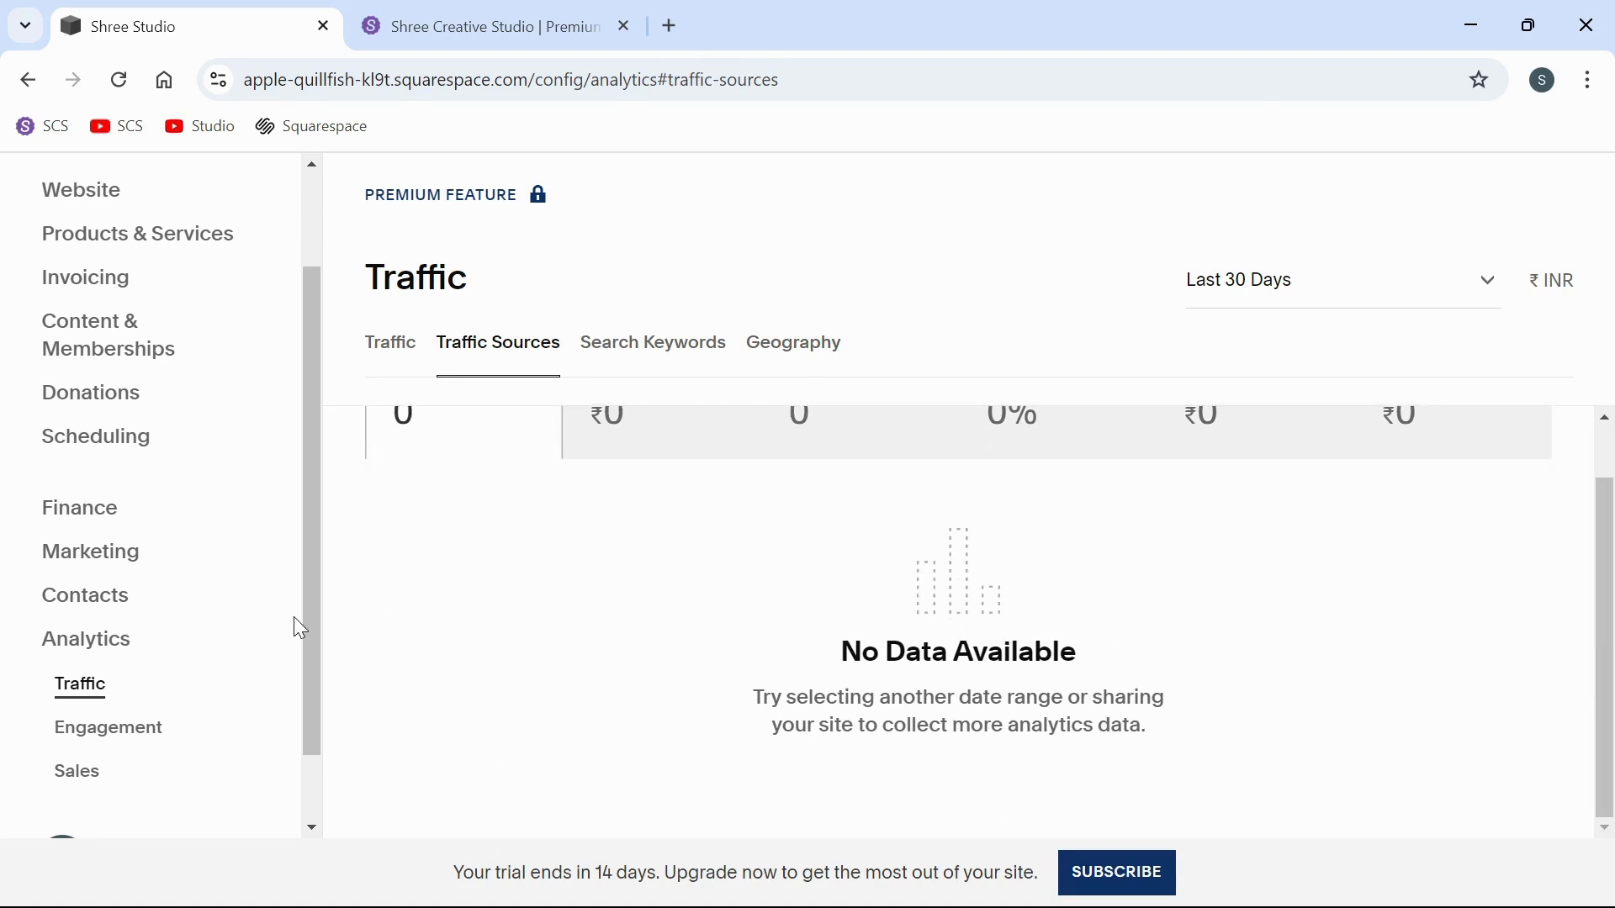
- Open the site Settings, look through the Website options, and close the settings
scroll(295, 622, down, 1)
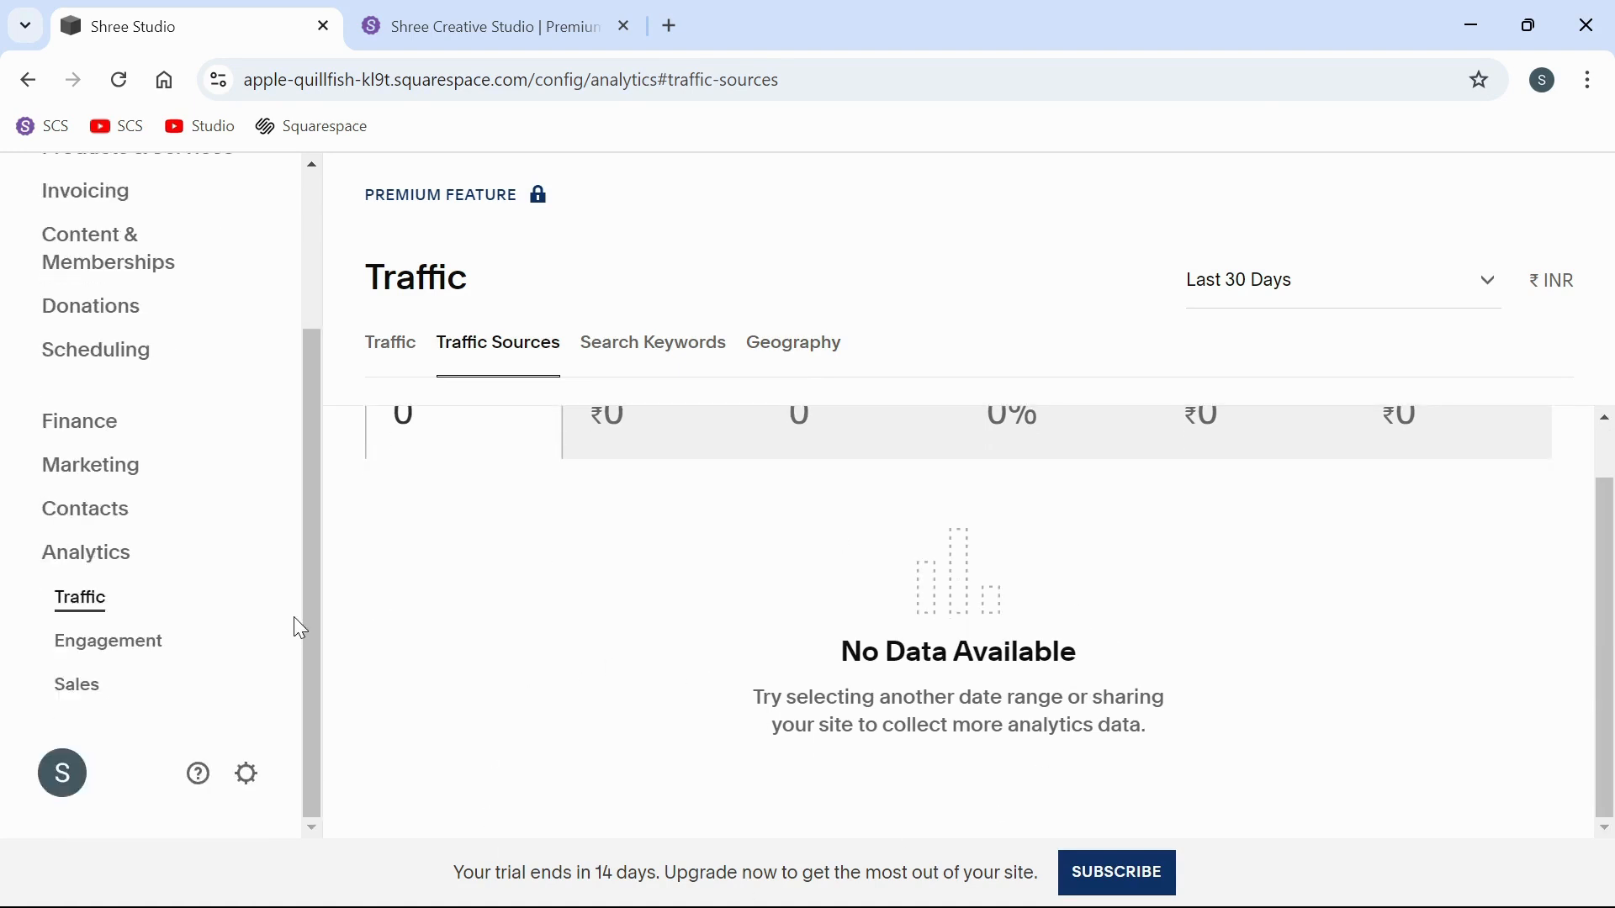
click(244, 774)
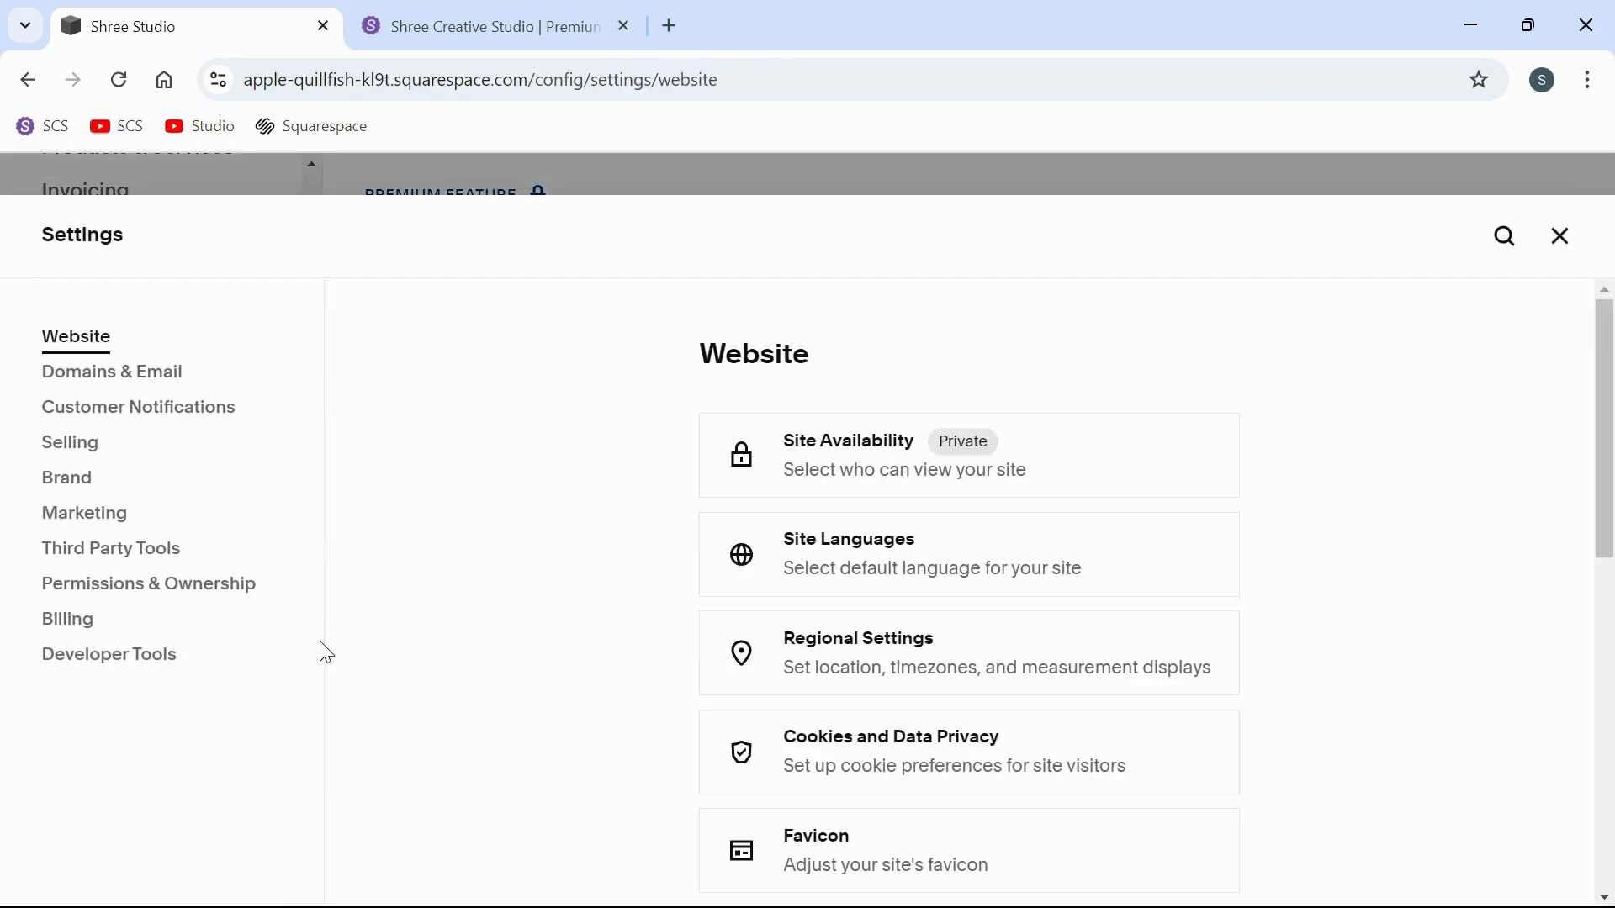
scroll(694, 546, down, 2)
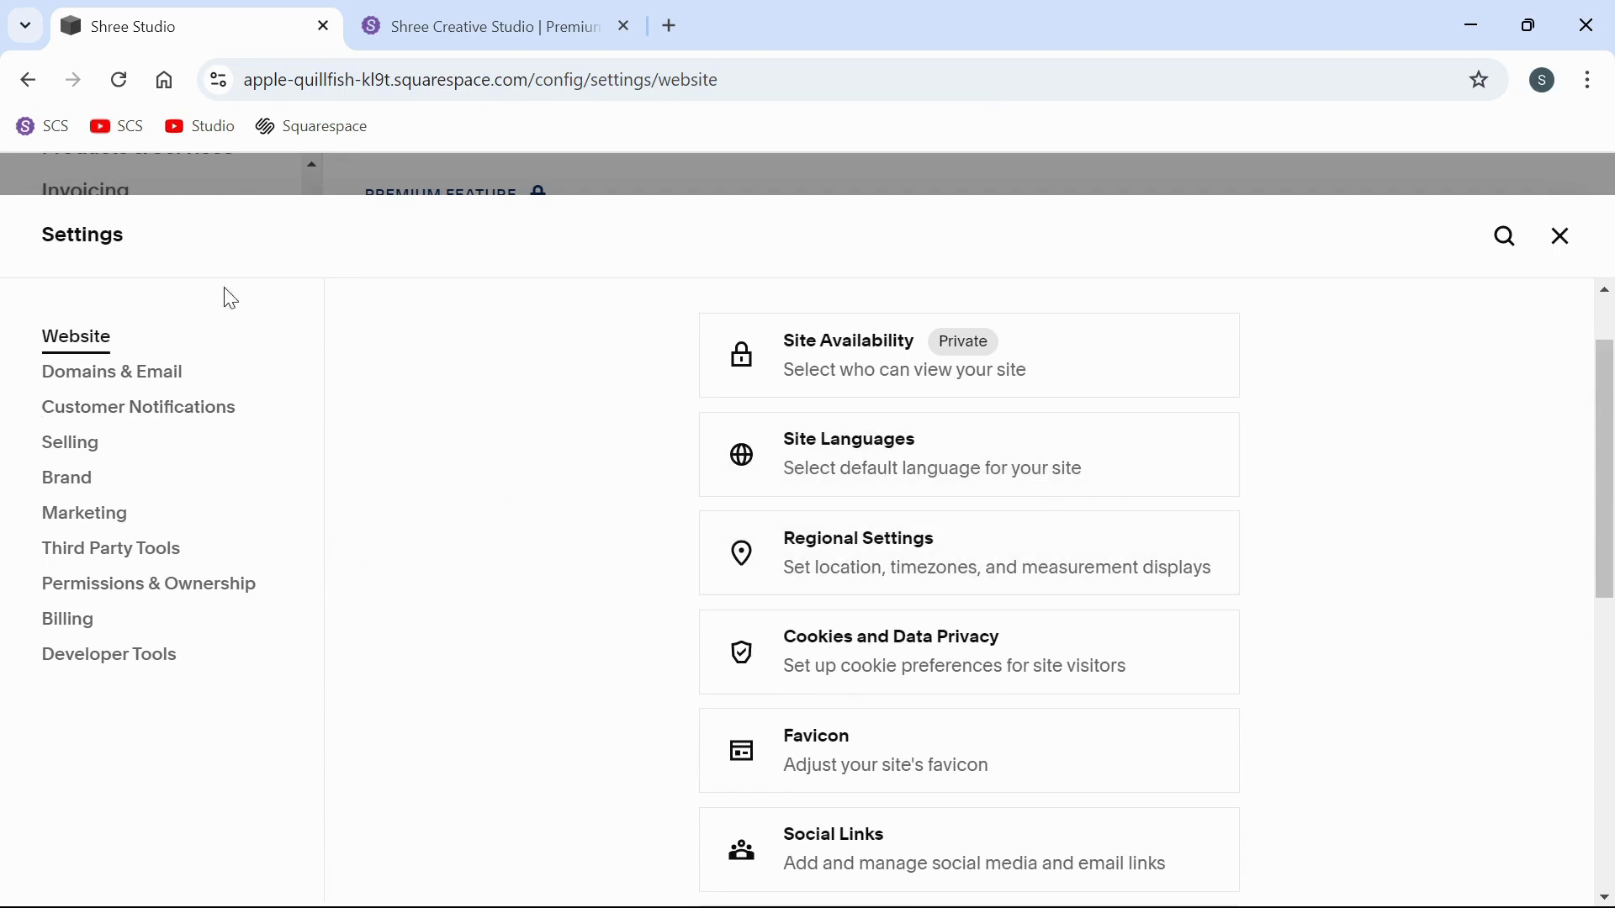
click(1563, 248)
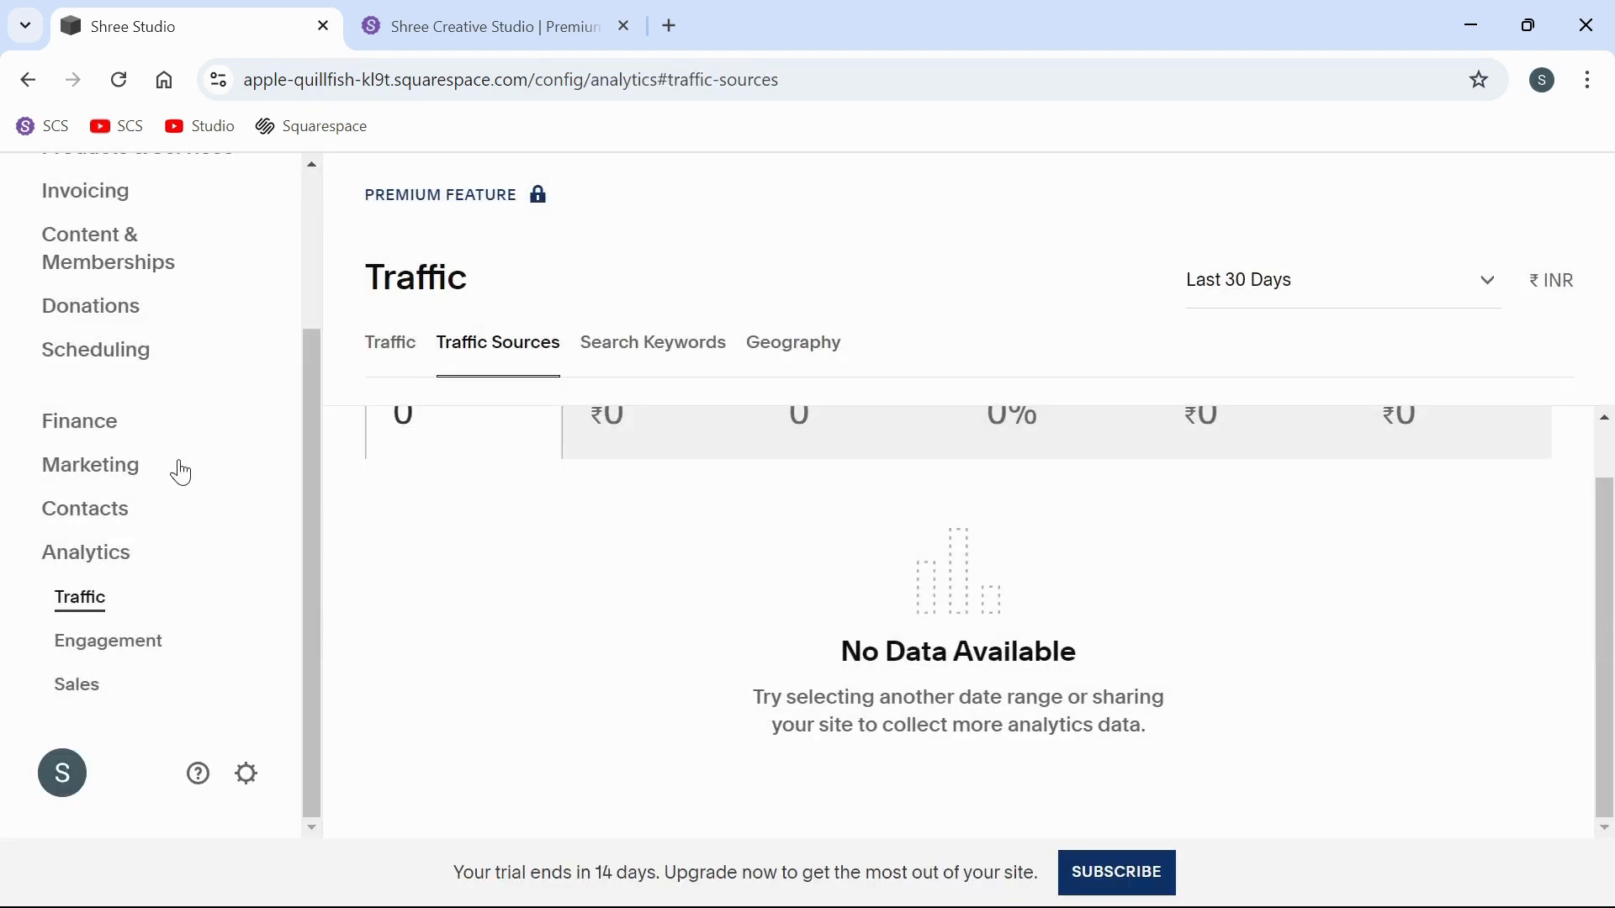
- Return to the Website section and look through the homepage preview from the brand introduction to the section about the brand
scroll(181, 473, up, 3)
click(137, 333)
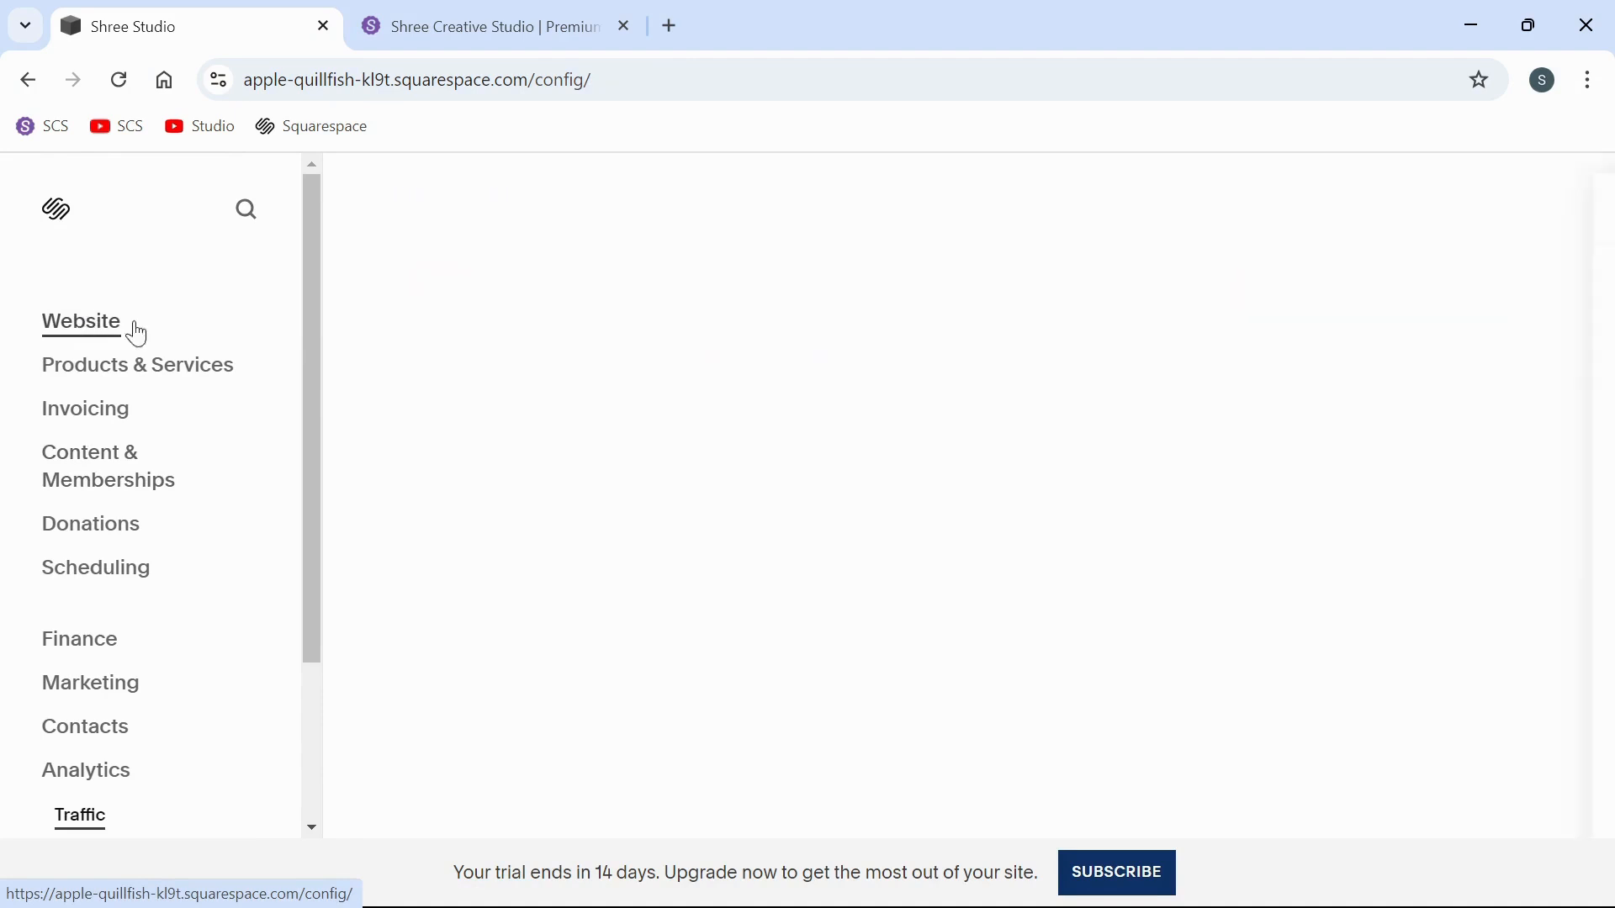
scroll(999, 471, down, 2)
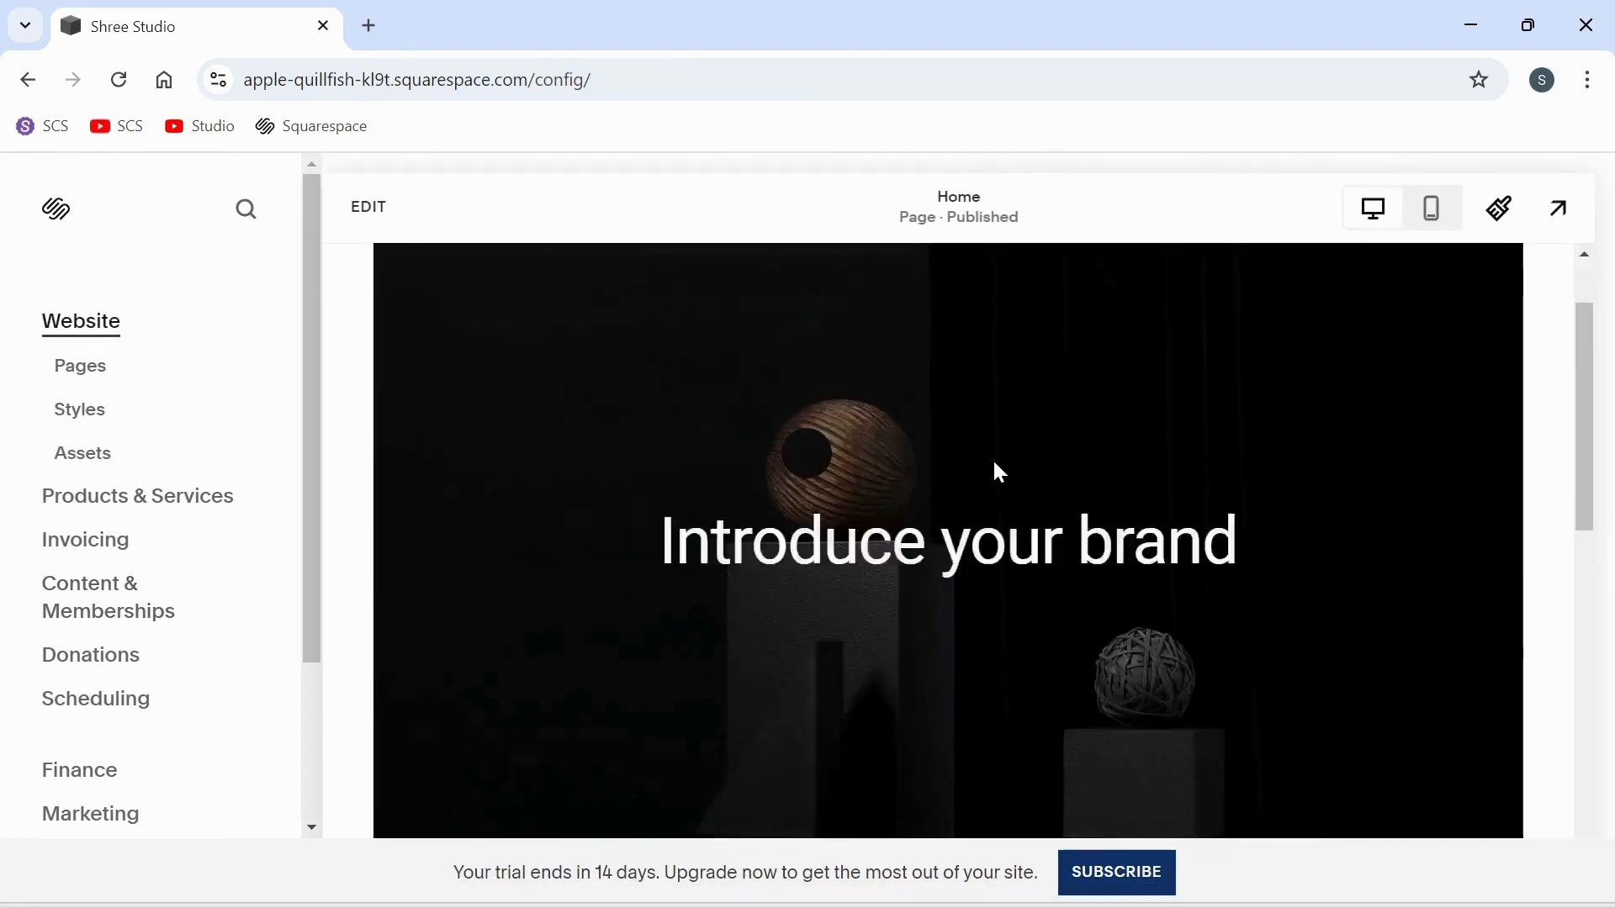
scroll(999, 471, down, 5)
scroll(995, 468, up, 4)
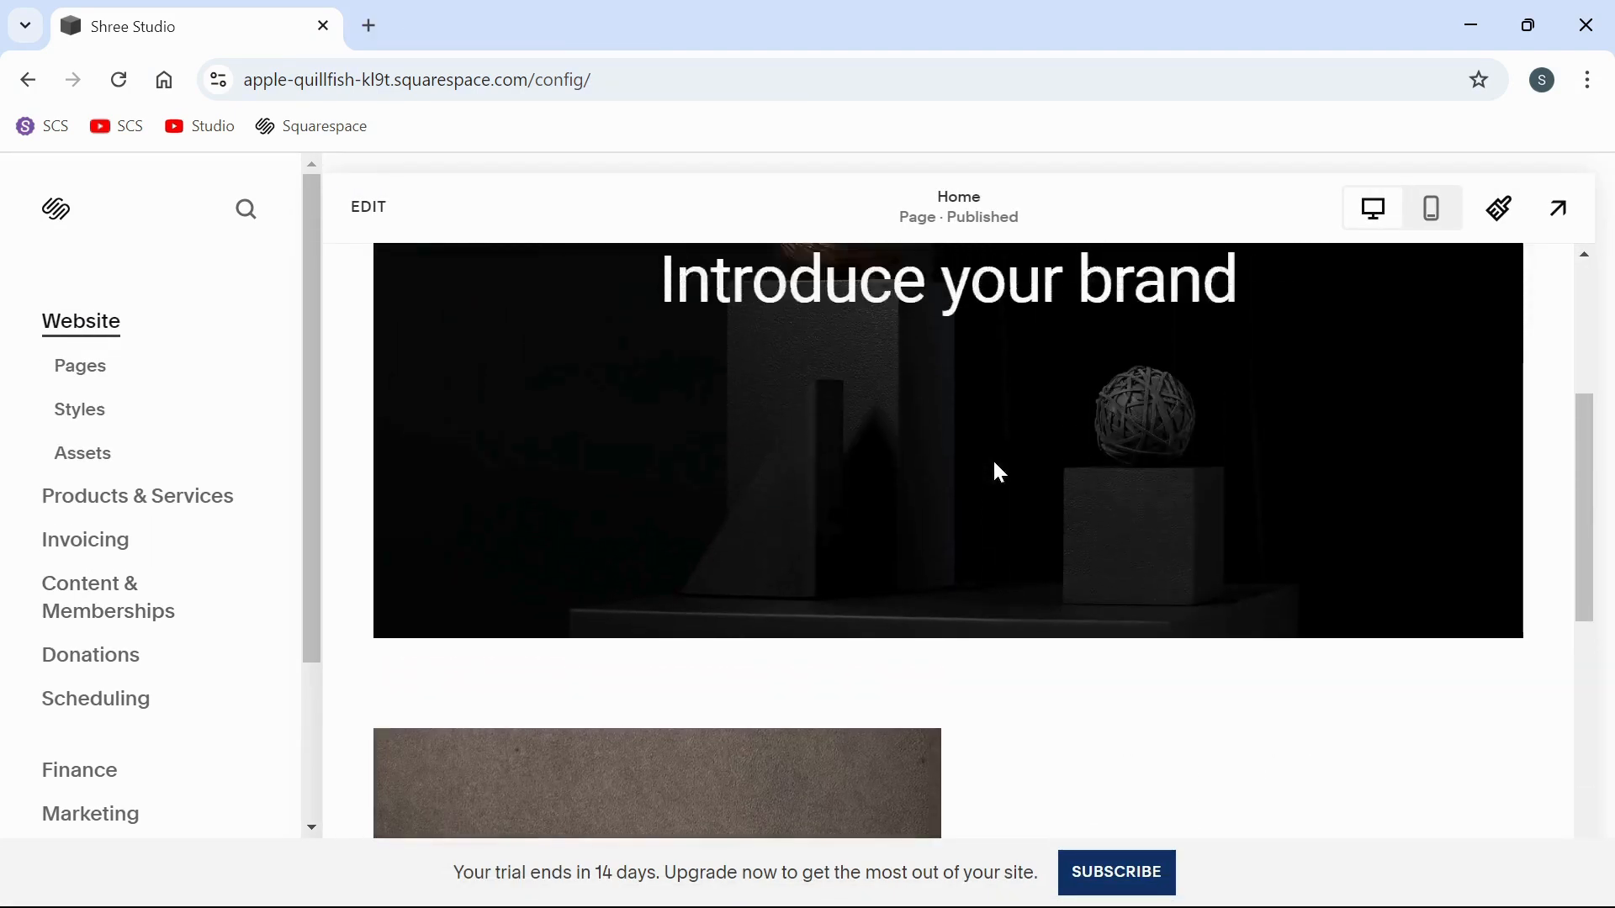
scroll(994, 463, up, 4)
scroll(993, 463, down, 9)
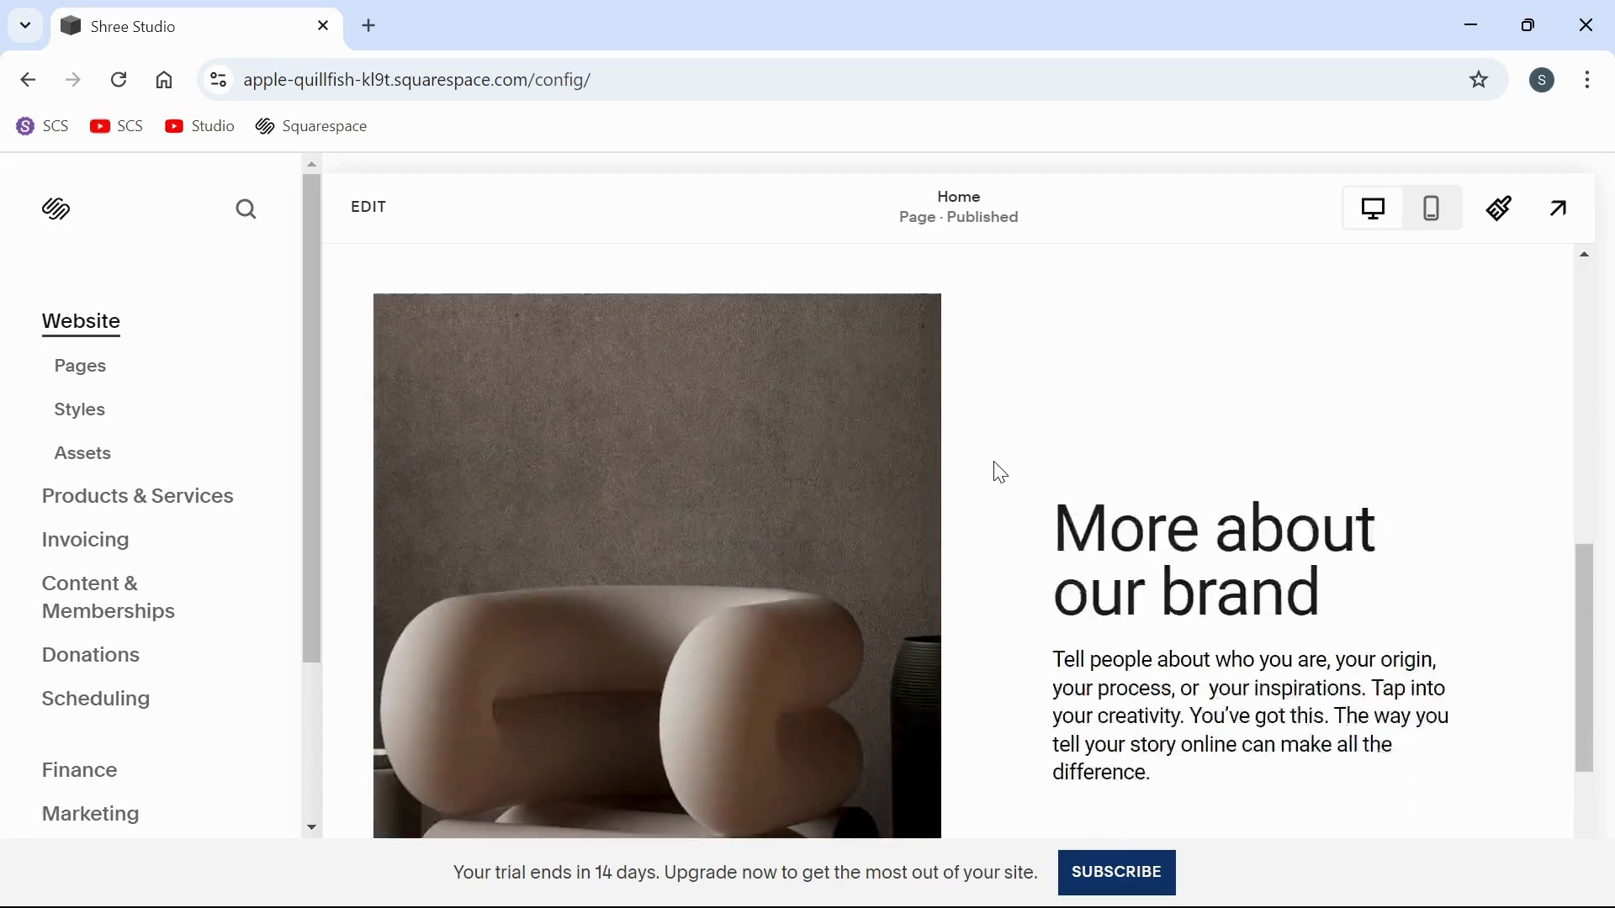
scroll(1000, 473, up, 9)
- Open the website's Pages and look over the page list and the Home page preview
click(80, 367)
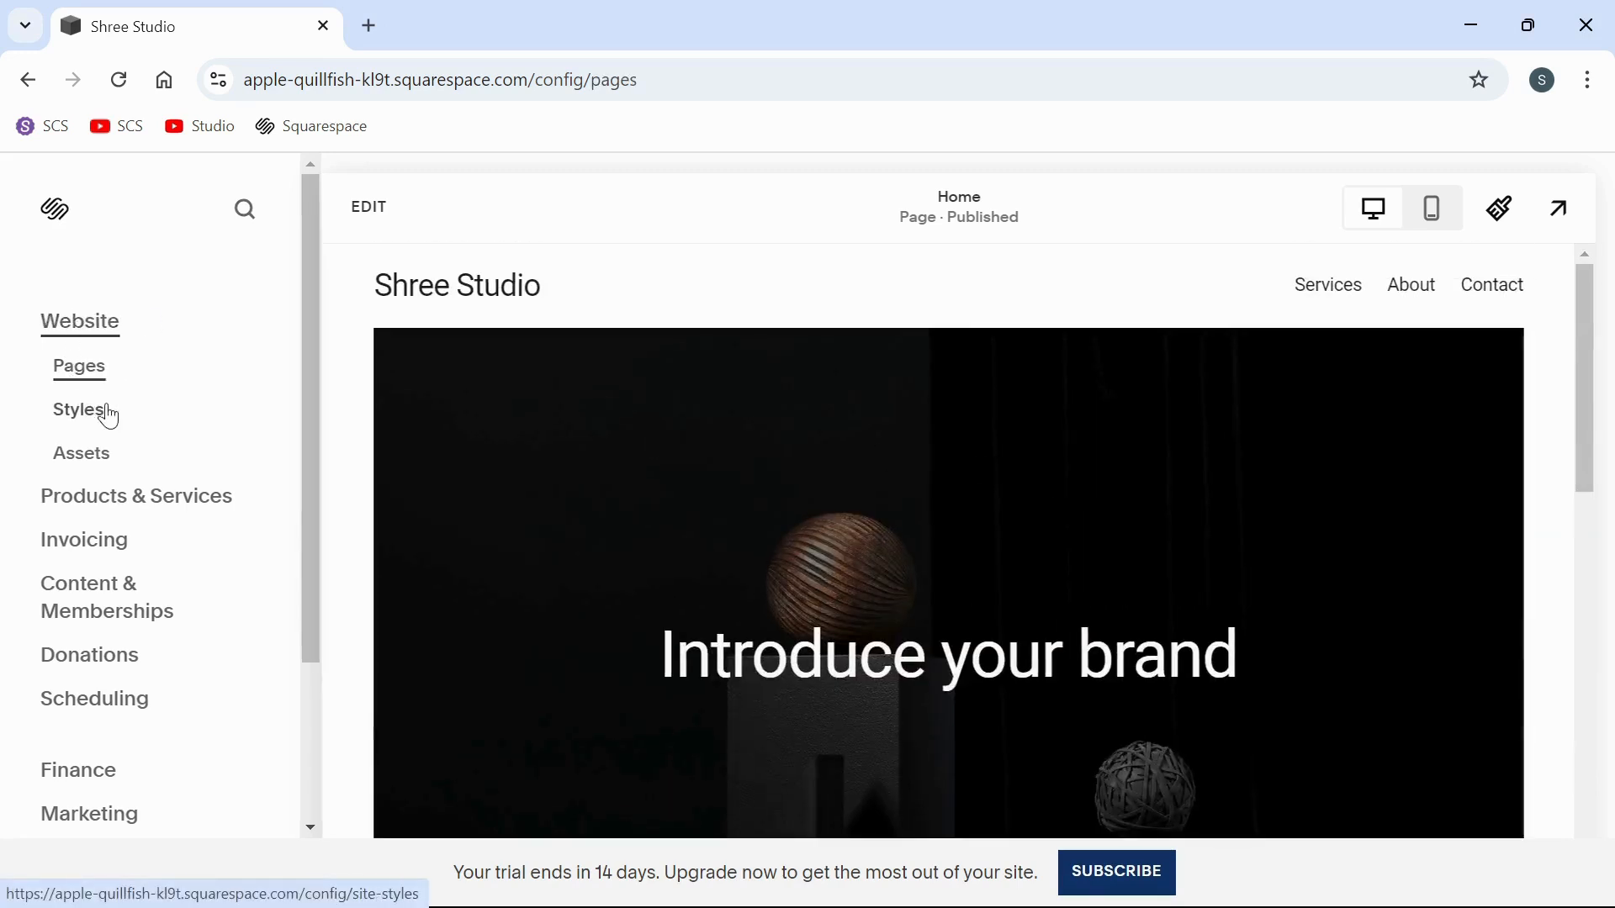
scroll(126, 681, down, 3)
scroll(130, 685, up, 3)
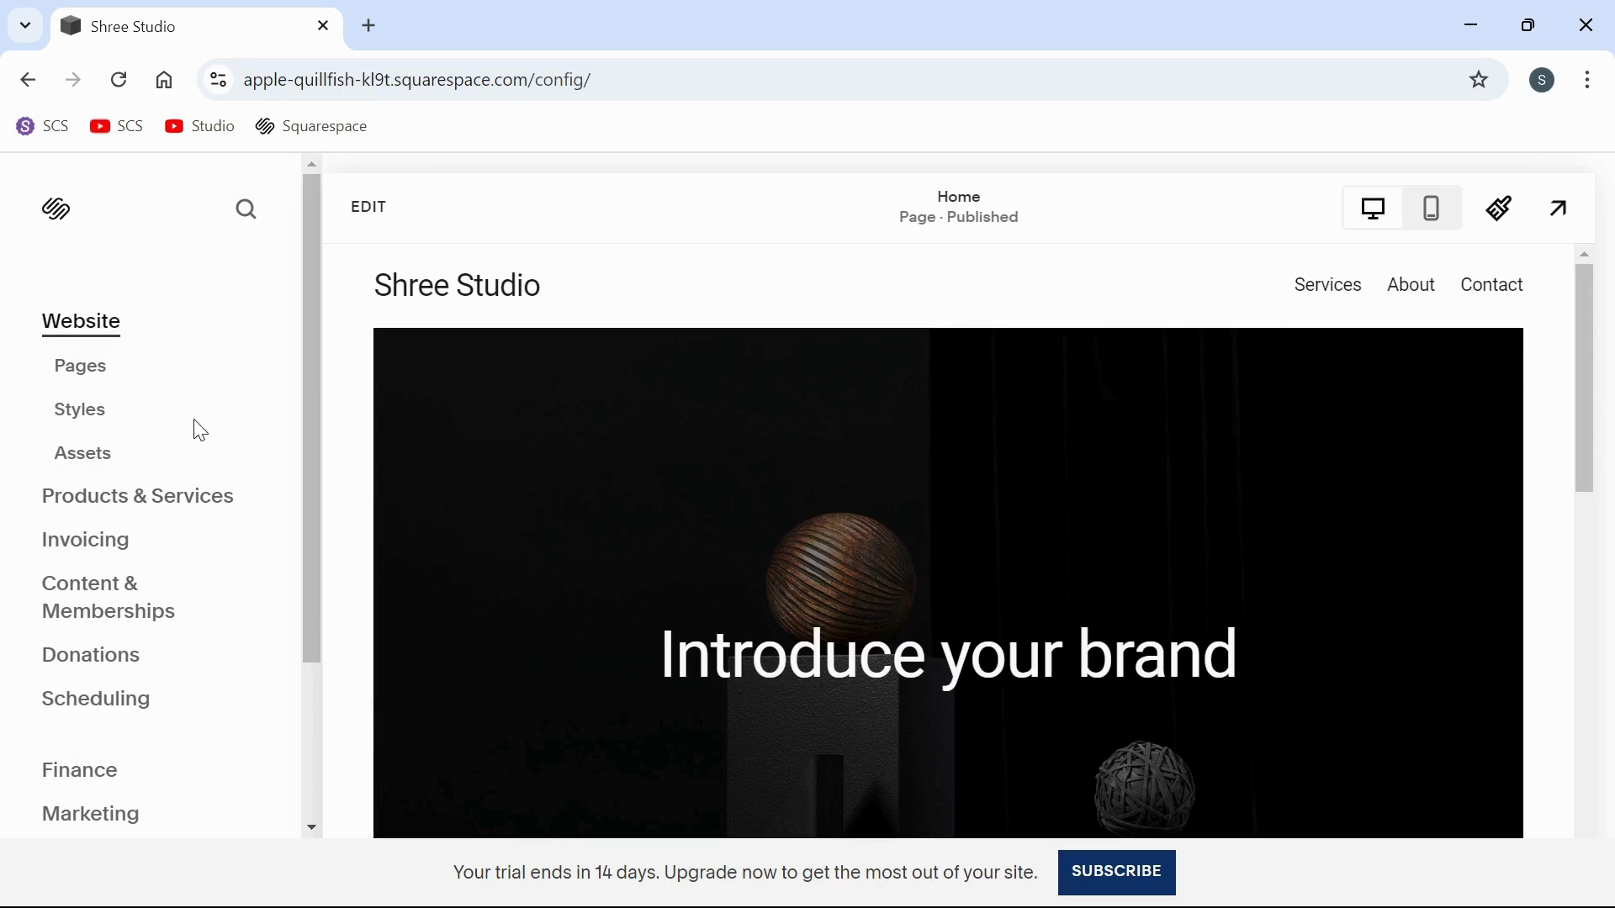
click(80, 366)
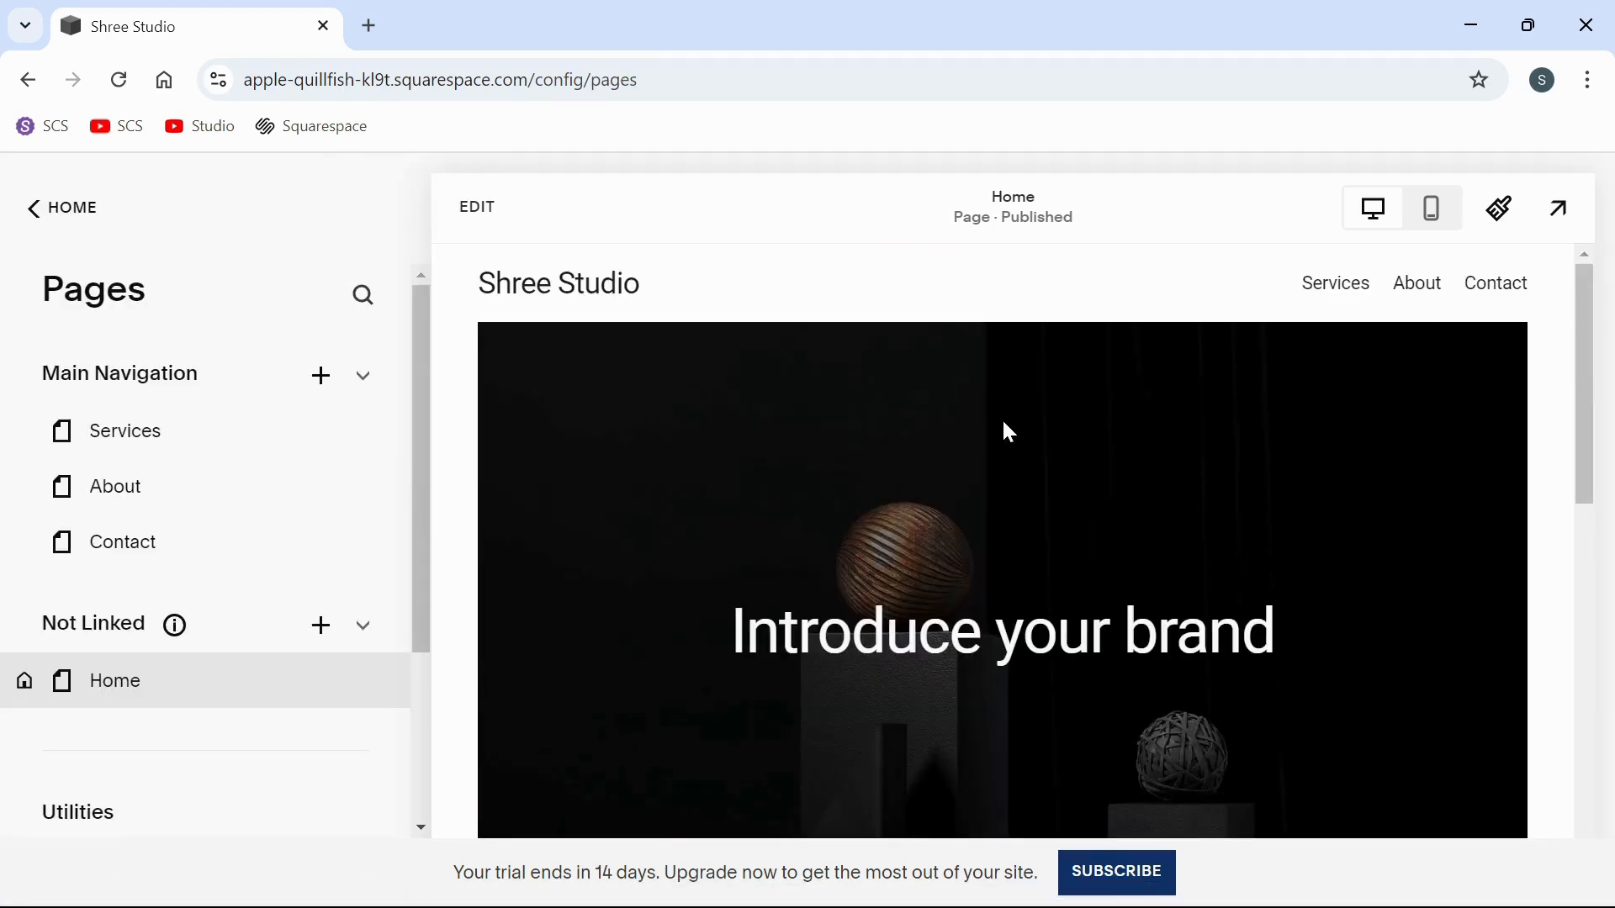
scroll(1003, 429, down, 3)
scroll(1006, 422, up, 3)
scroll(1006, 422, up, 1)
scroll(1002, 422, down, 4)
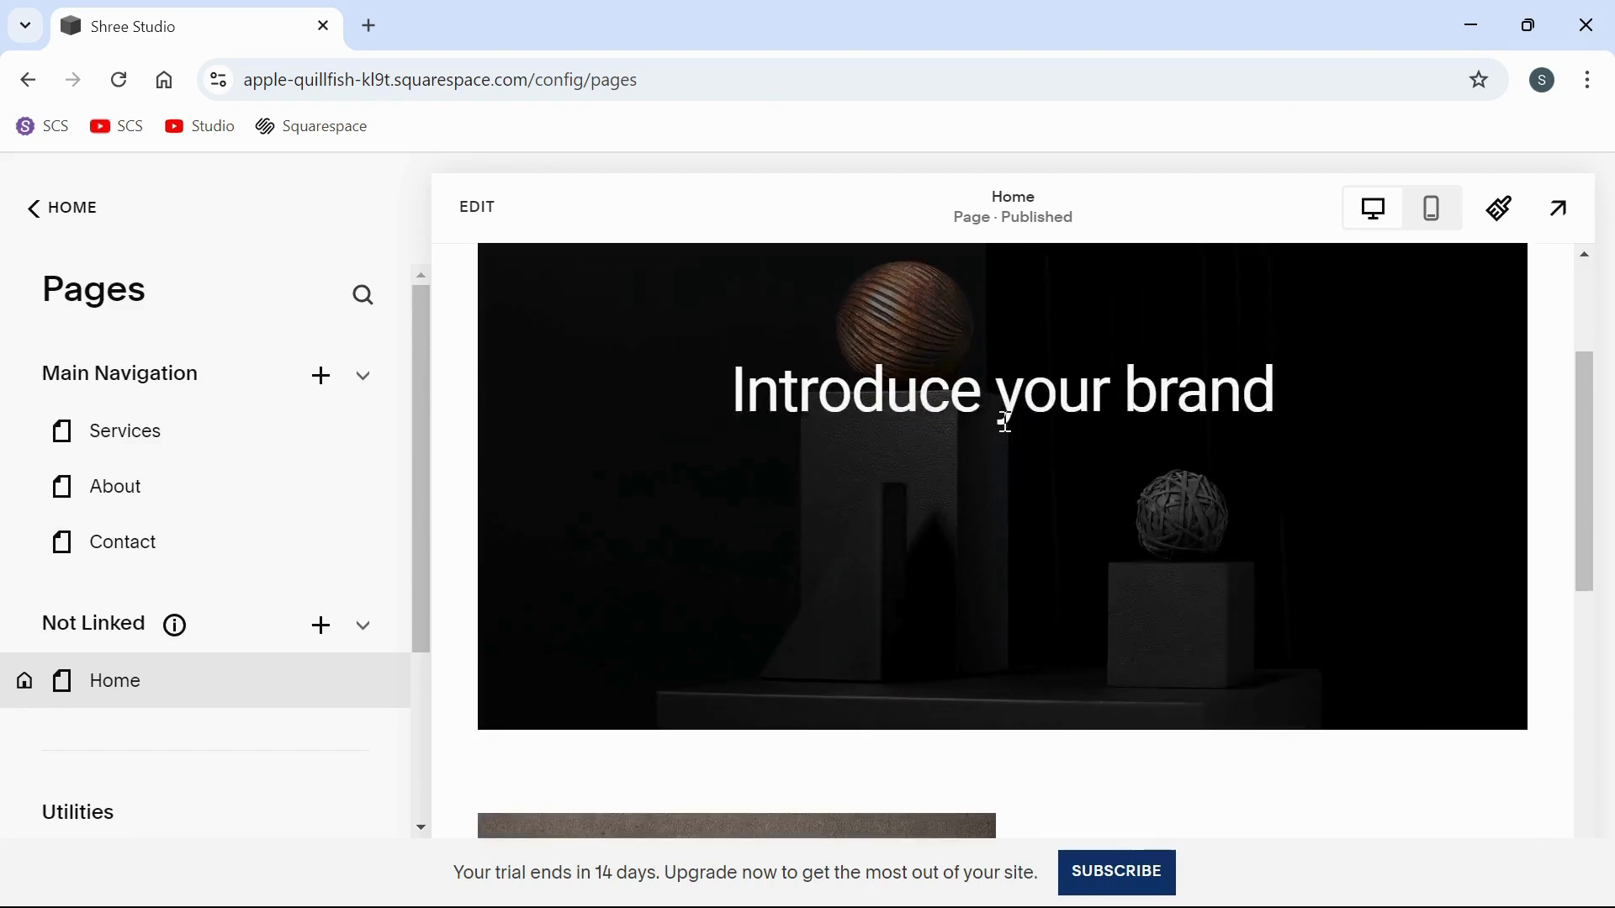
scroll(1005, 422, up, 4)
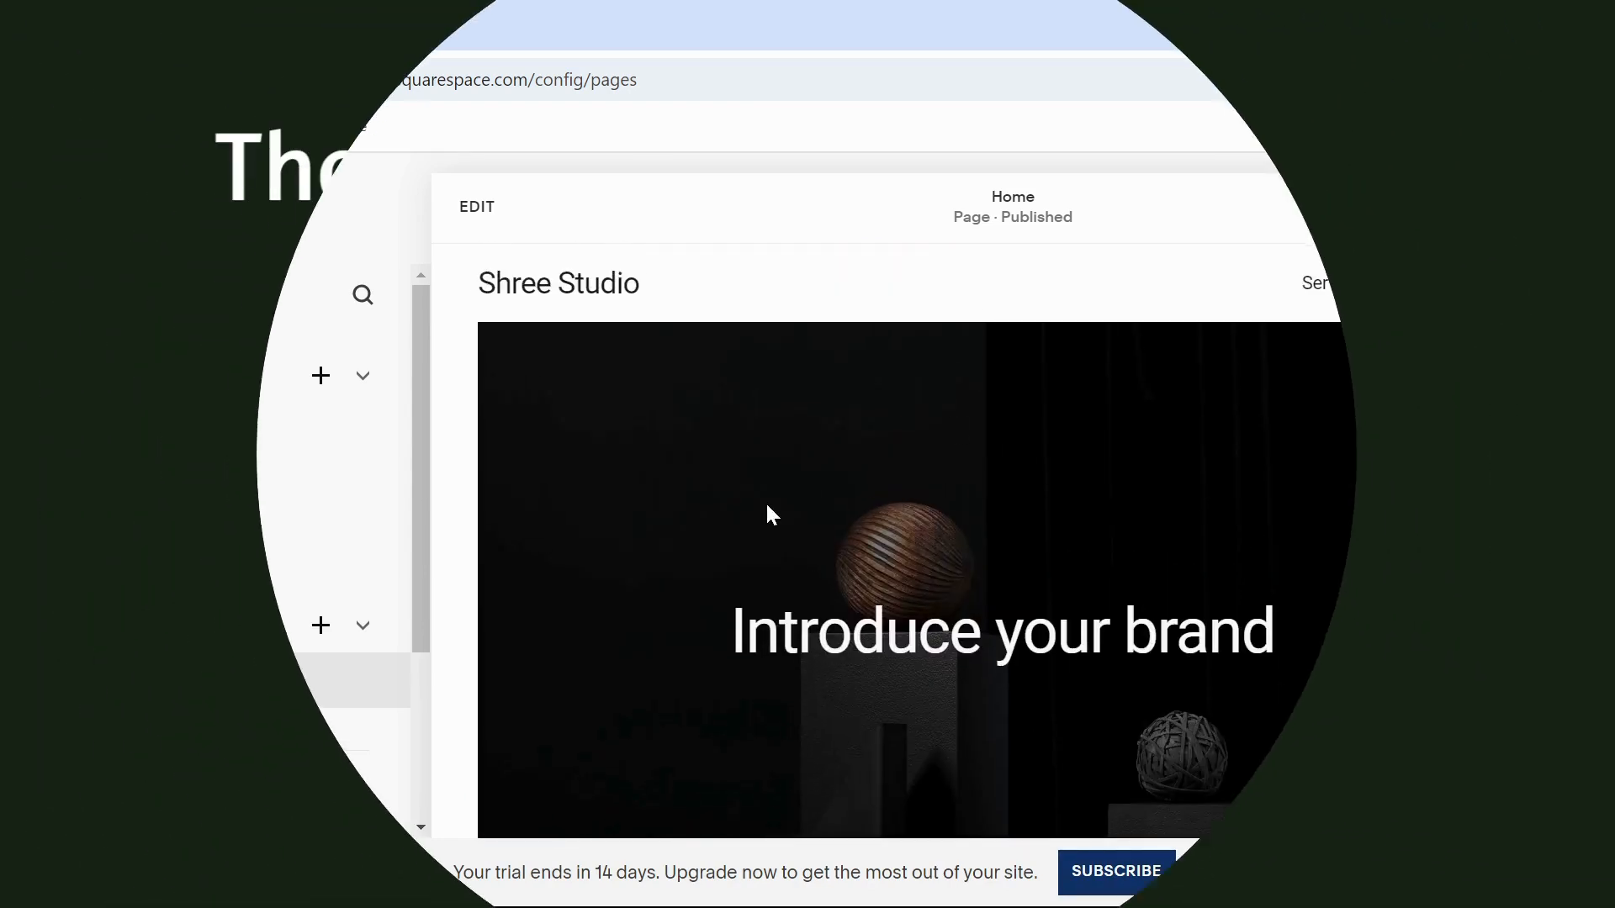